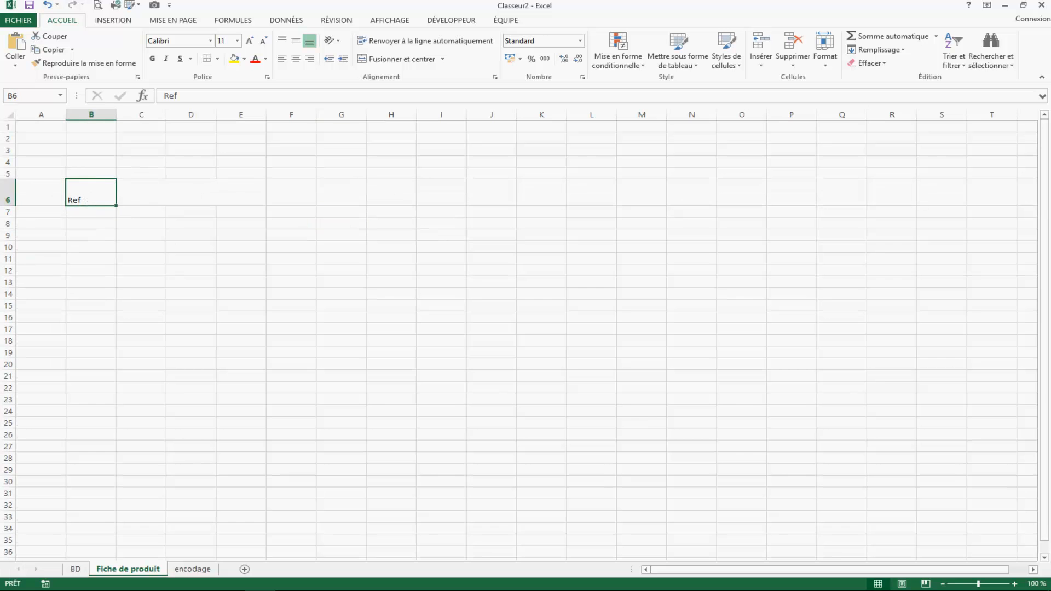
# Format the Ref label in B6 as bold, size 20, and complete its text to "Ref :".
pyautogui.click(237, 41)
pyautogui.click(226, 146)
pyautogui.click(151, 59)
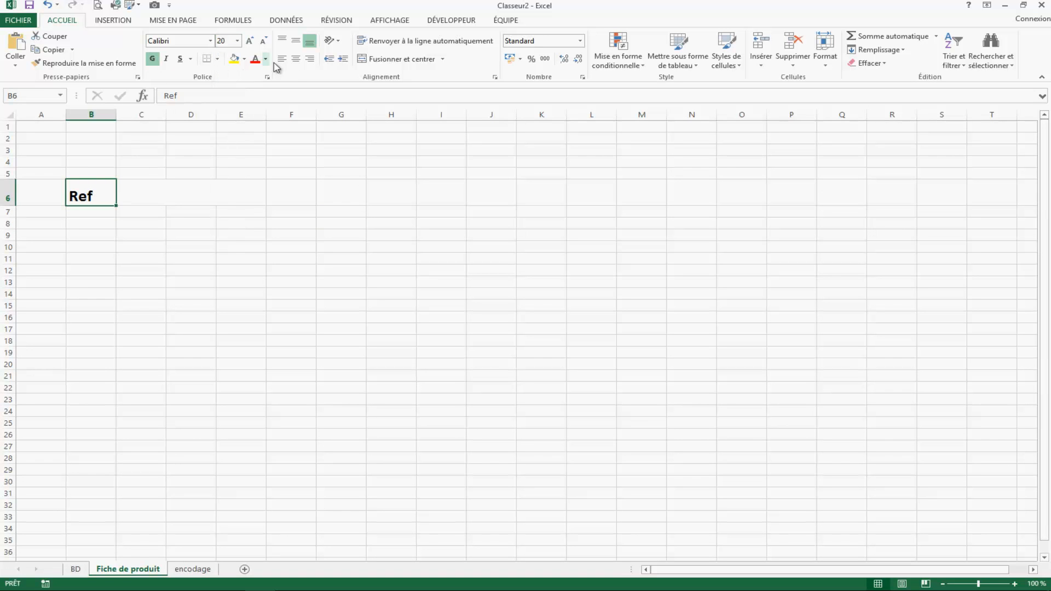
pyautogui.doubleClick(104, 196)
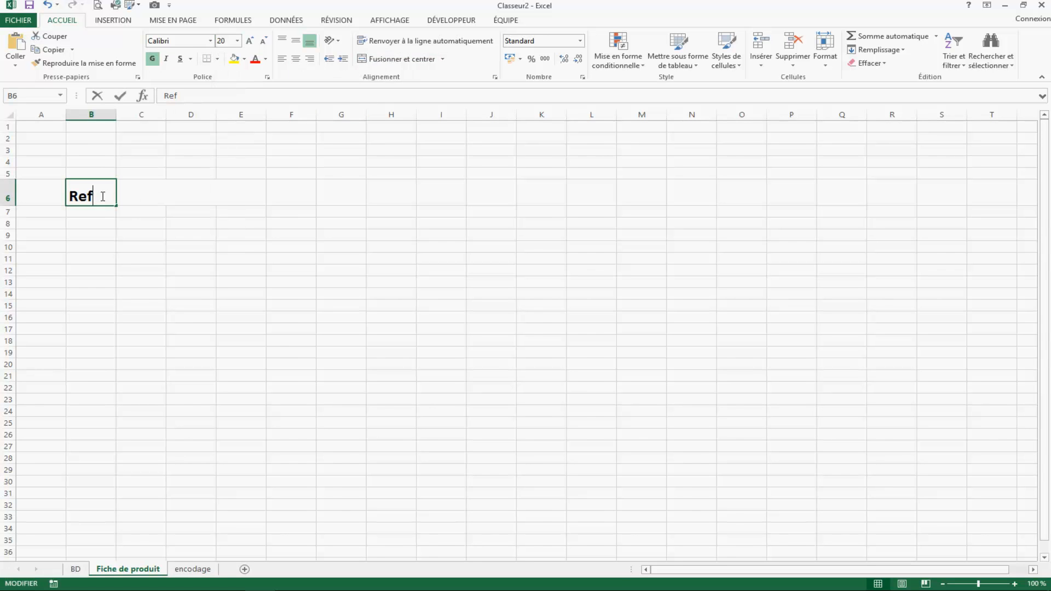
pyautogui.click(307, 224)
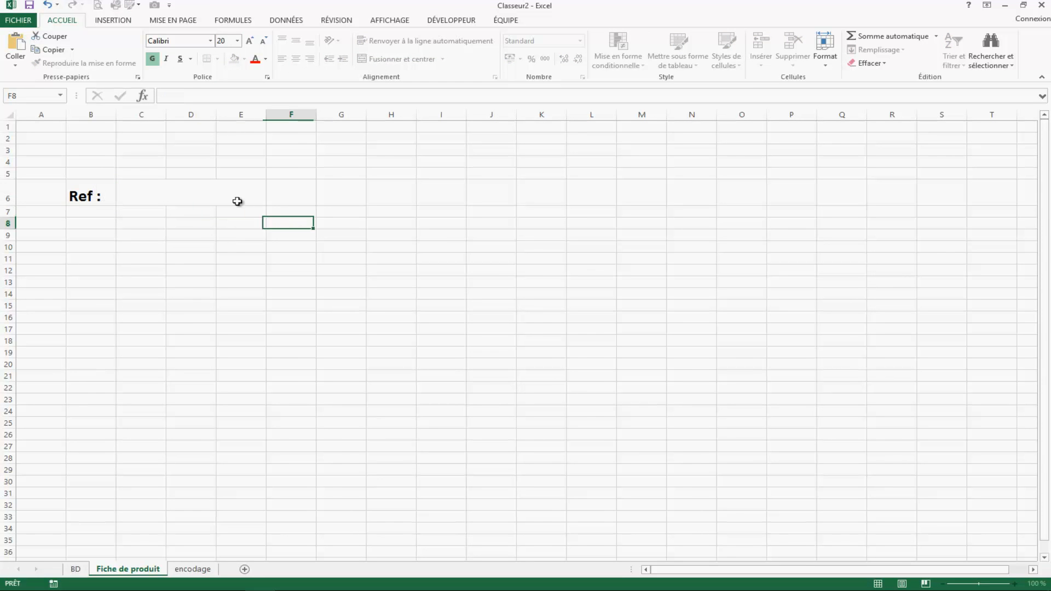
# Fill the "Ref :" cell B6 with grey and centre its text horizontally and vertically.
pyautogui.click(97, 197)
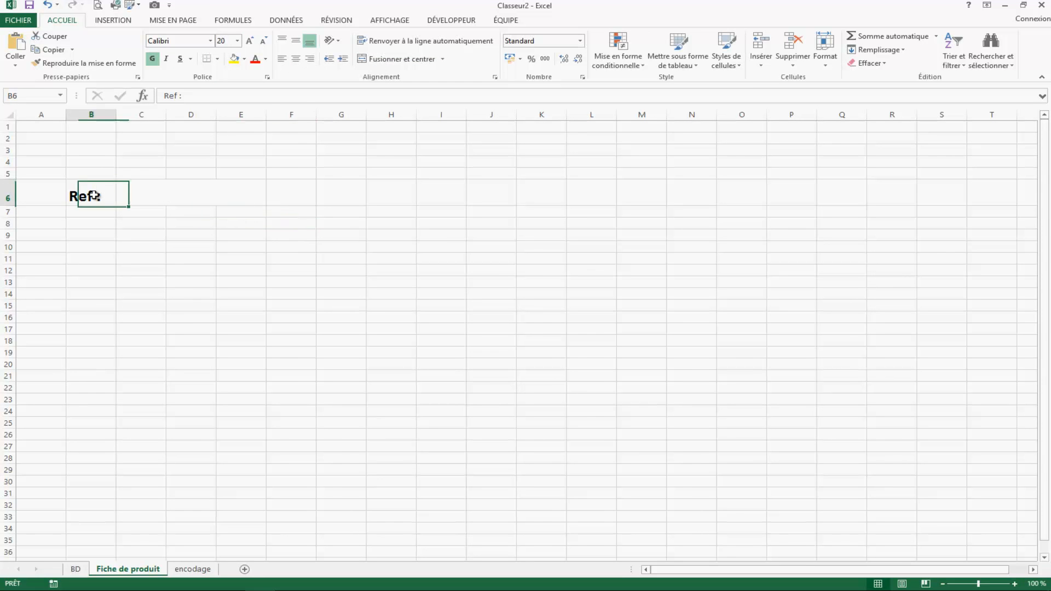
pyautogui.click(244, 58)
pyautogui.click(236, 127)
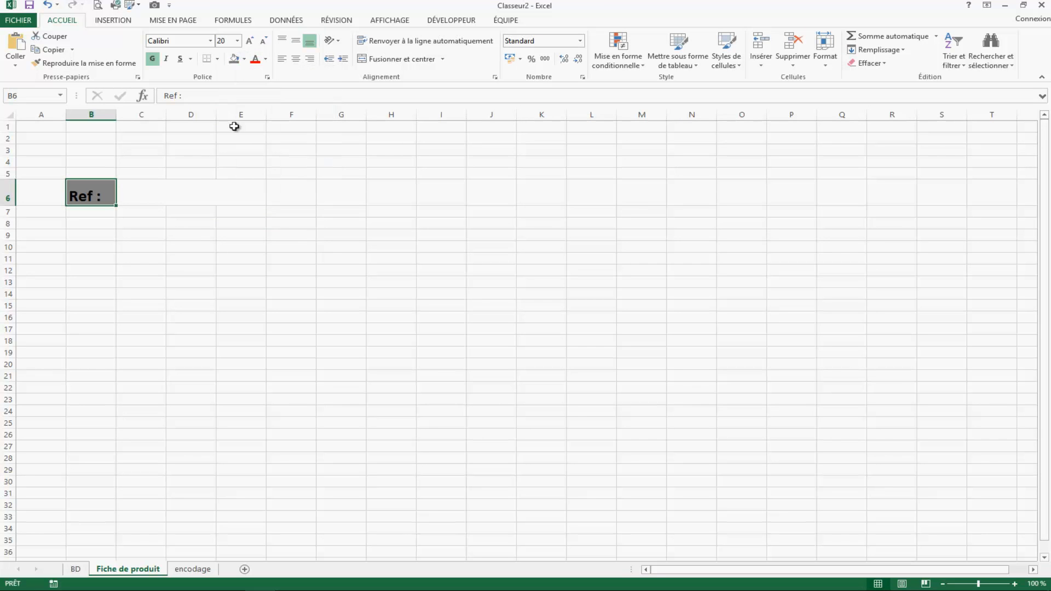
pyautogui.click(296, 41)
pyautogui.click(296, 59)
# Centre the merged reference cell C6:E6 vertically and set its font size to 16.
pyautogui.click(195, 188)
pyautogui.click(295, 41)
pyautogui.click(338, 225)
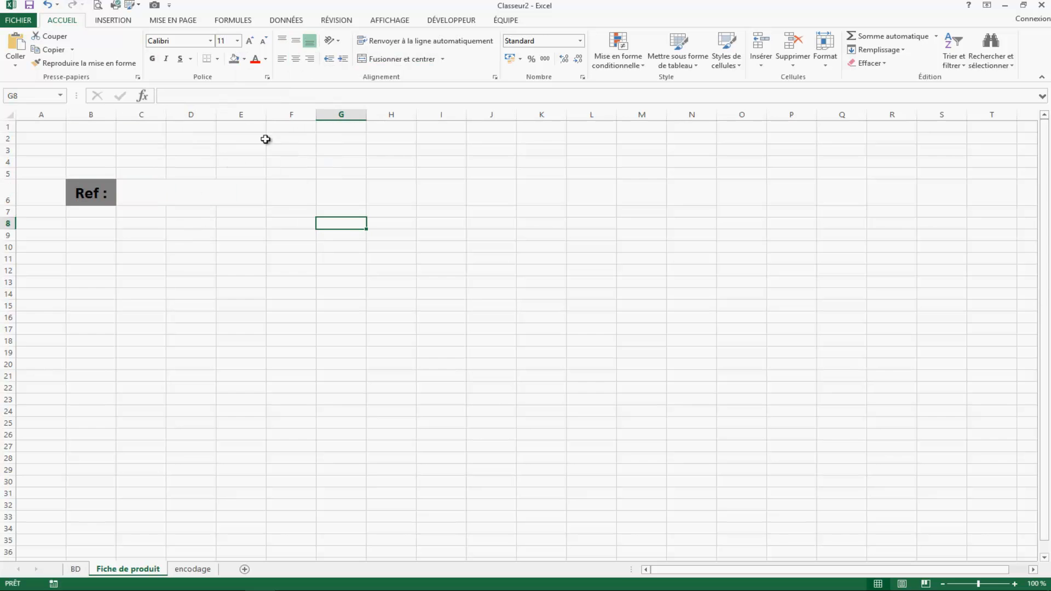
pyautogui.click(231, 187)
pyautogui.click(237, 41)
pyautogui.click(197, 188)
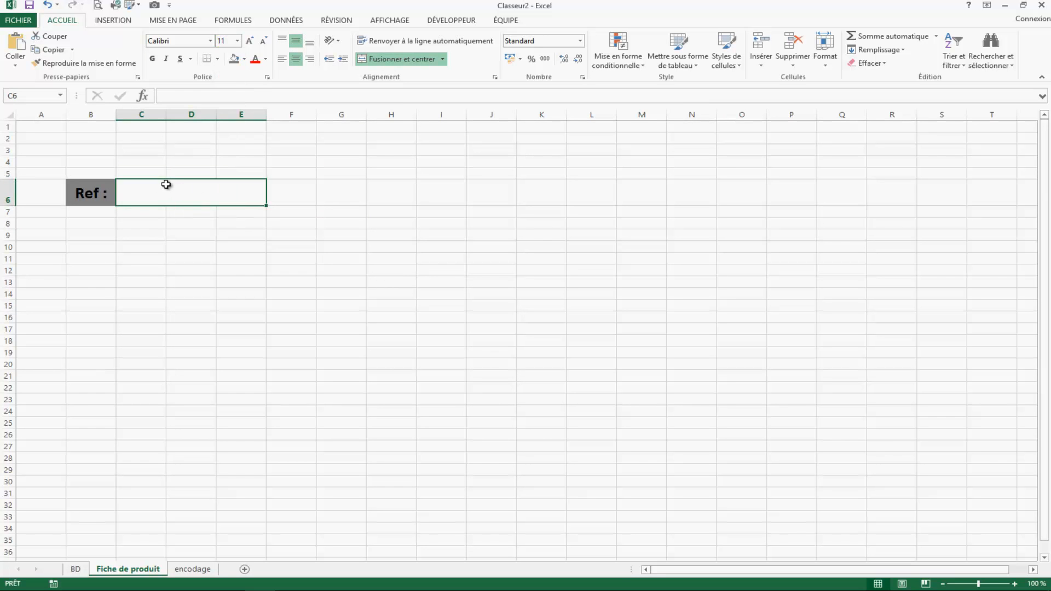
pyautogui.click(237, 41)
pyautogui.click(228, 127)
pyautogui.click(359, 256)
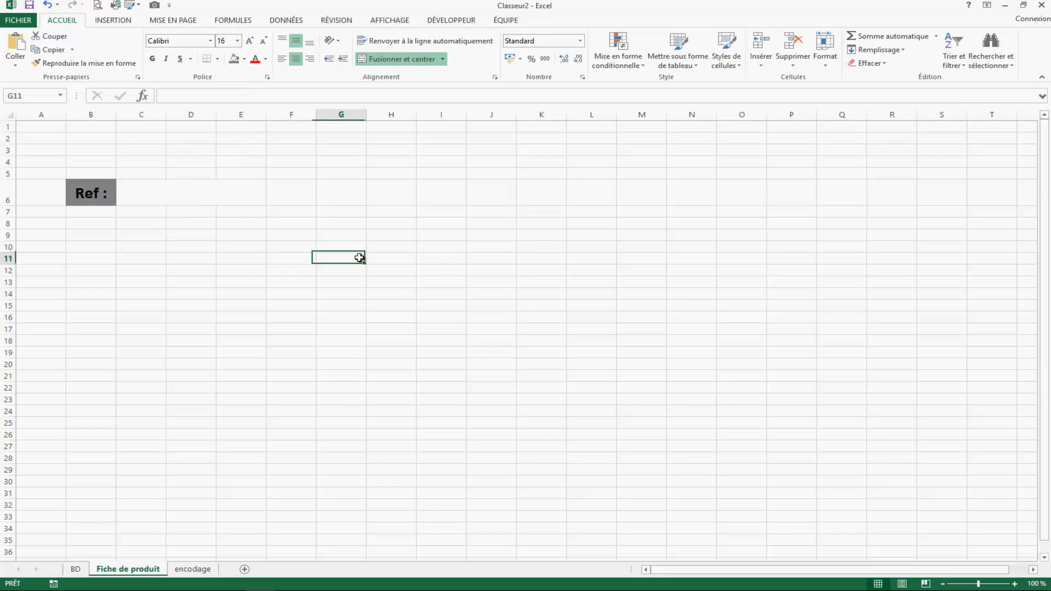
# Merge and centre cells B8:G9 into a heading bar and fill it with grey.
pyautogui.click(92, 226)
pyautogui.moveTo(92, 225); pyautogui.dragTo(343, 242)
pyautogui.click(394, 59)
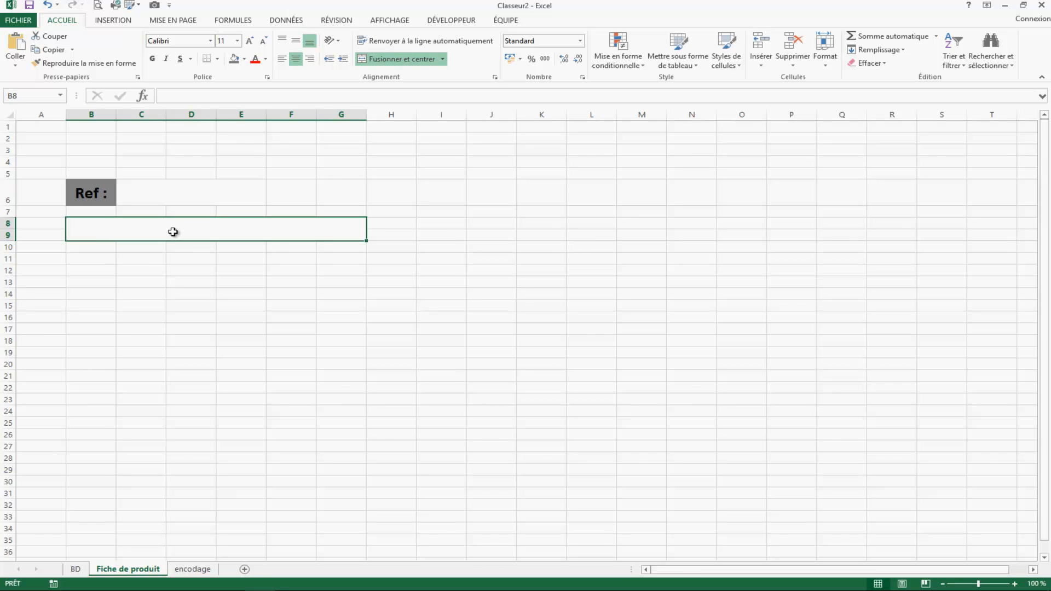
pyautogui.click(250, 311)
pyautogui.click(191, 238)
pyautogui.click(234, 58)
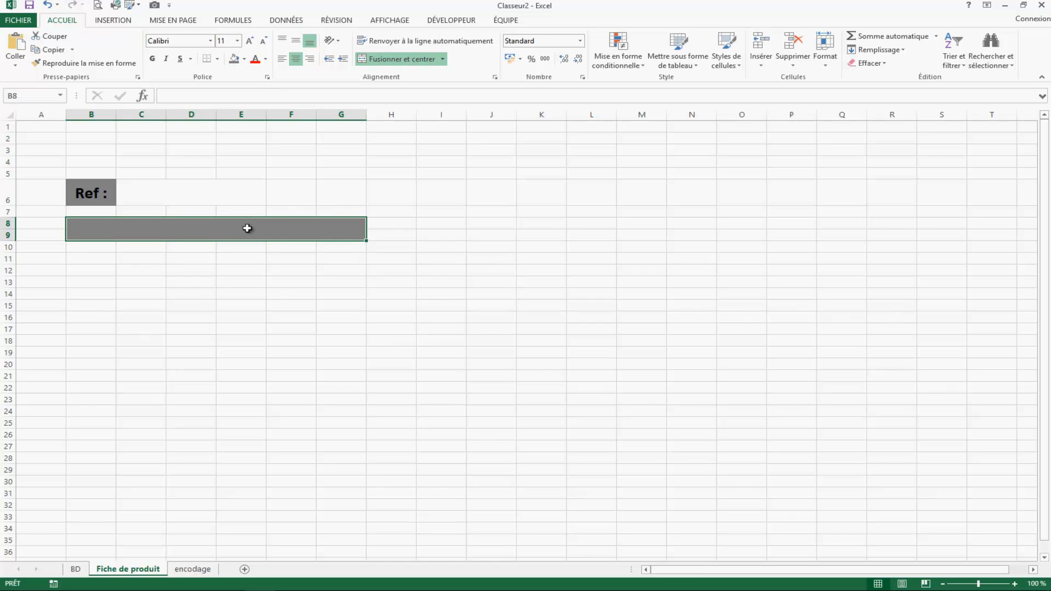
# Enter "Nom du produit" in the merged heading B8:G9.
pyautogui.write('Nom')
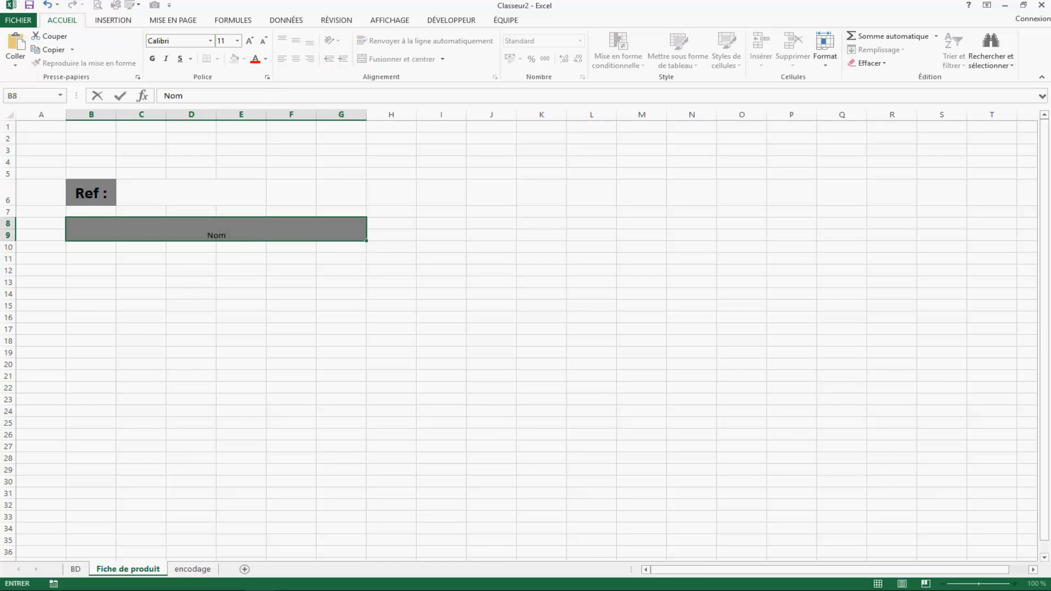
pyautogui.write(' du produit')
pyautogui.press('Return')
pyautogui.click(225, 239)
# Apply a thick outside border to the "Ref :" cell, the reference cell C6:E6 and the "Nom du produit" heading.
pyautogui.click(178, 201)
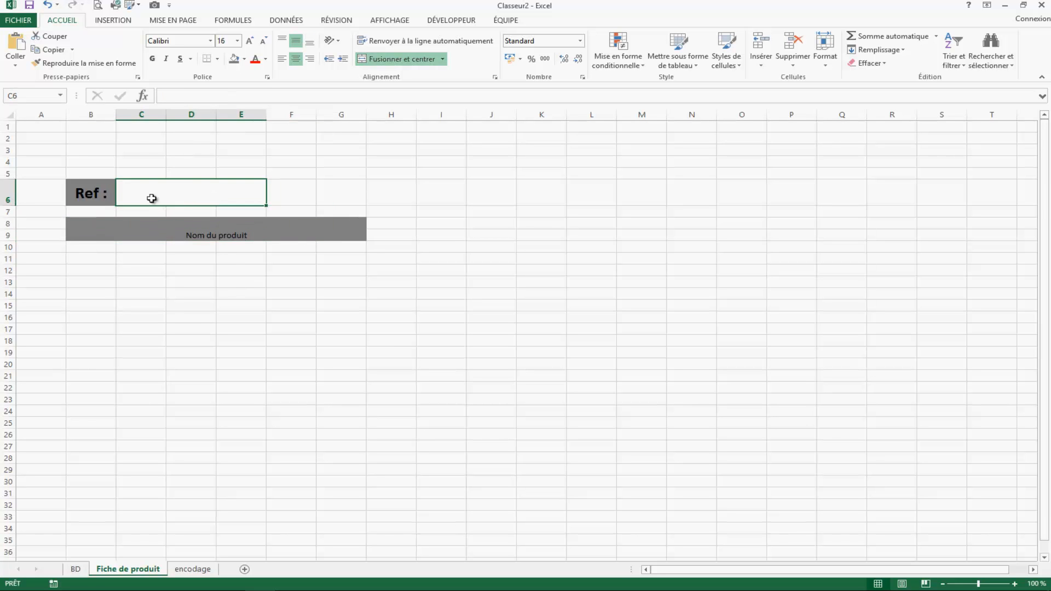
pyautogui.click(101, 203)
pyautogui.click(217, 58)
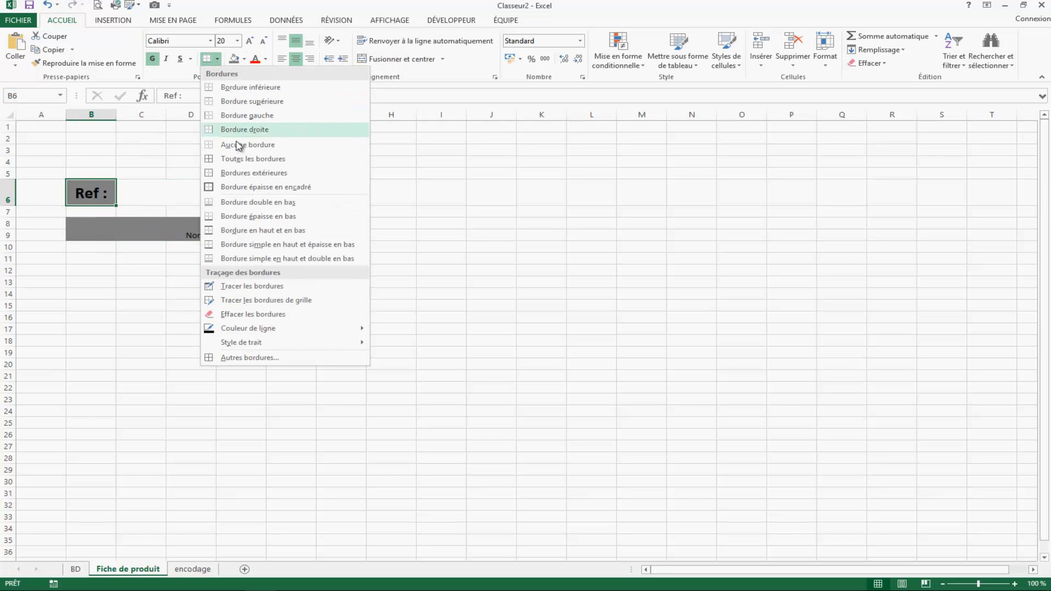
pyautogui.click(229, 182)
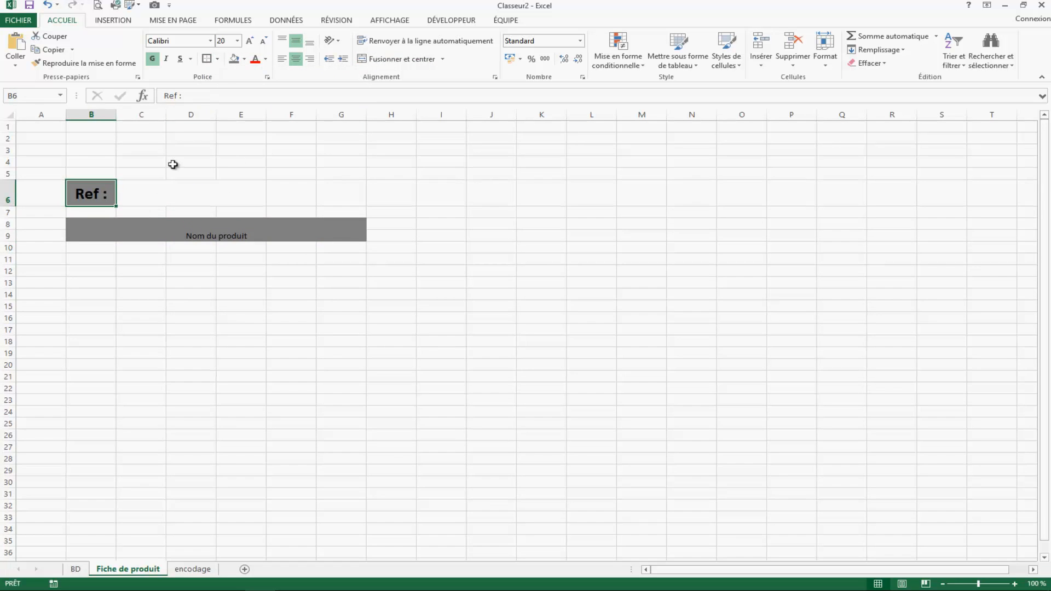
pyautogui.press('Right')
pyautogui.click(201, 227)
pyautogui.click(207, 58)
pyautogui.click(331, 354)
# Merge and centre B10:G26 as a thick-bordered block and enter "image" in it.
pyautogui.moveTo(88, 249); pyautogui.dragTo(344, 433)
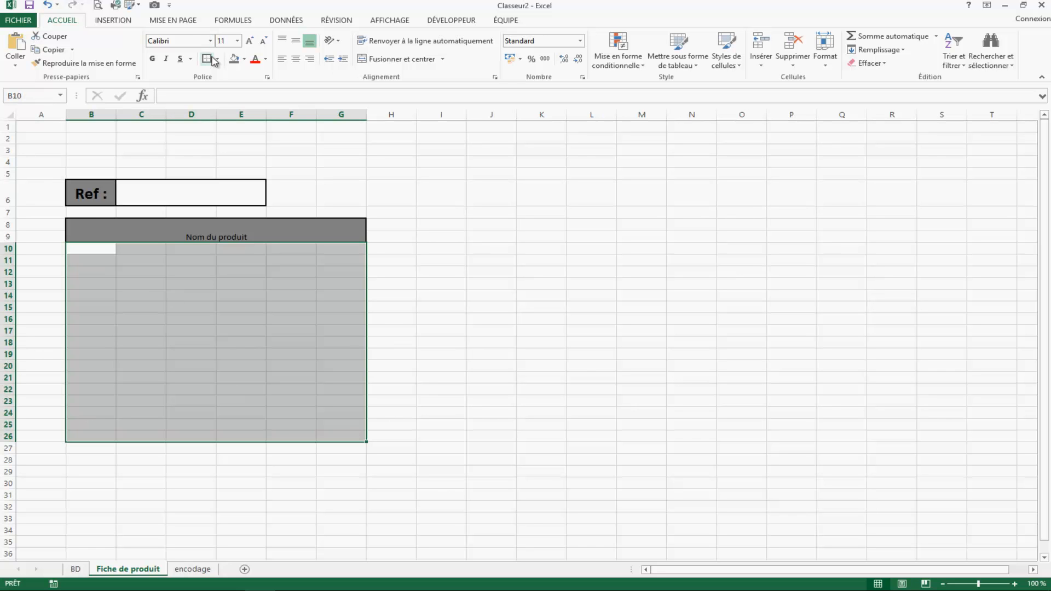
pyautogui.click(396, 59)
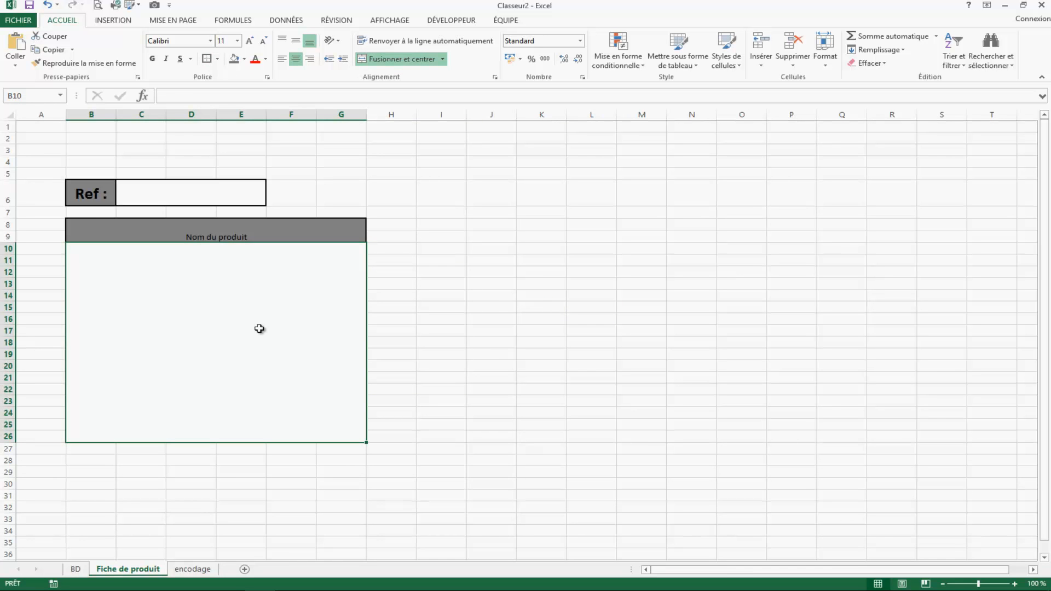
pyautogui.write('image')
pyautogui.press('Return')
pyautogui.click(587, 326)
# Format the "Nom du produit" heading as bold, left-aligned and vertically centred, with a much larger font.
pyautogui.click(276, 225)
pyautogui.click(296, 41)
pyautogui.click(281, 58)
pyautogui.click(250, 40)
pyautogui.click(250, 41)
pyautogui.click(152, 58)
pyautogui.click(250, 41)
pyautogui.click(249, 40)
pyautogui.click(249, 41)
pyautogui.click(250, 40)
pyautogui.click(441, 283)
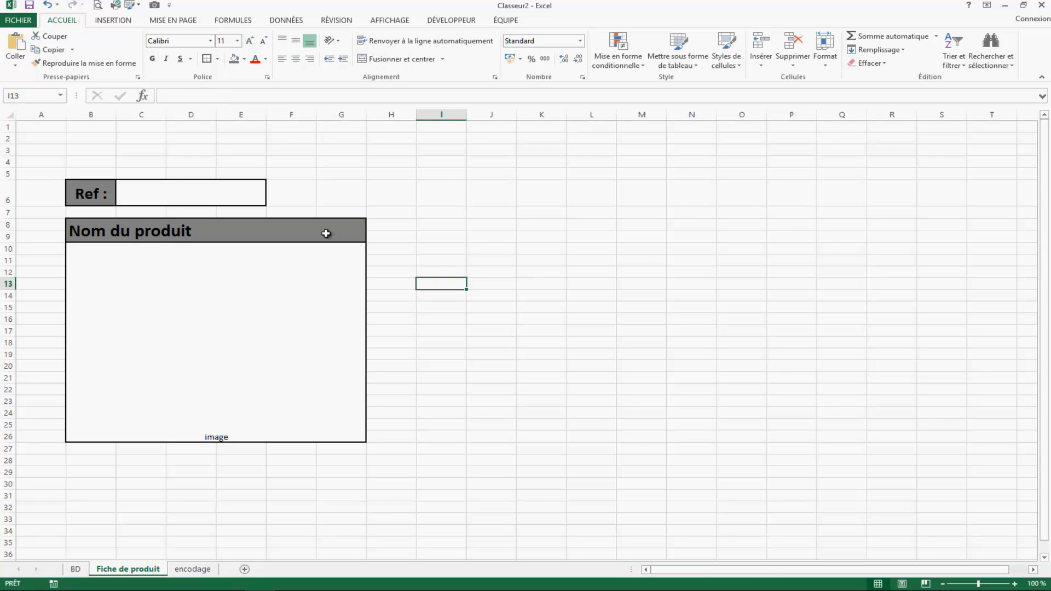
# Centre the "image" text vertically in the merged block B10:G26.
pyautogui.moveTo(491, 330); pyautogui.dragTo(491, 342)
pyautogui.click(239, 353)
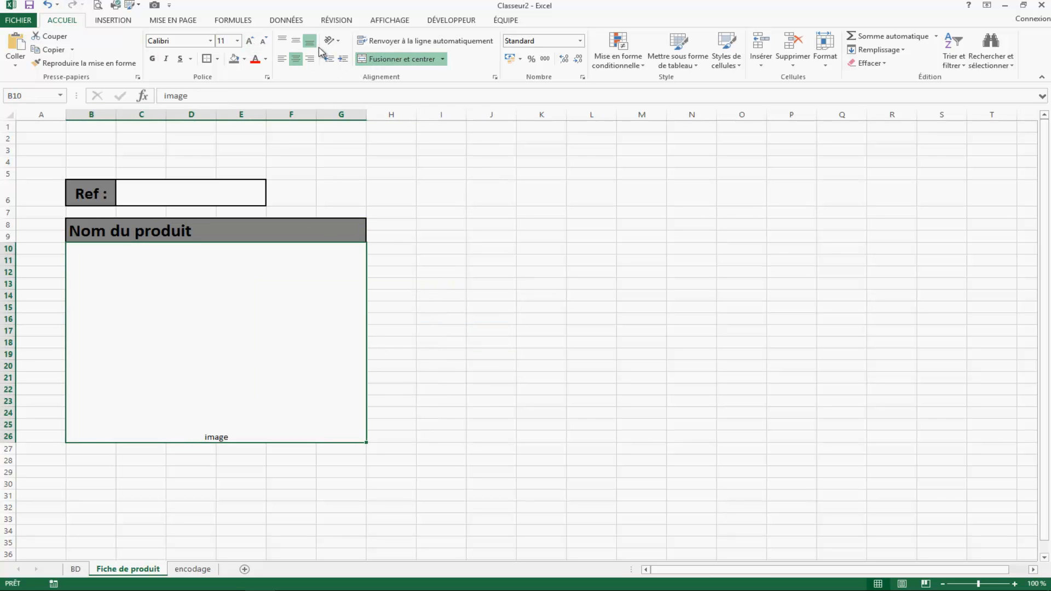
pyautogui.click(295, 40)
pyautogui.moveTo(491, 248); pyautogui.dragTo(491, 260)
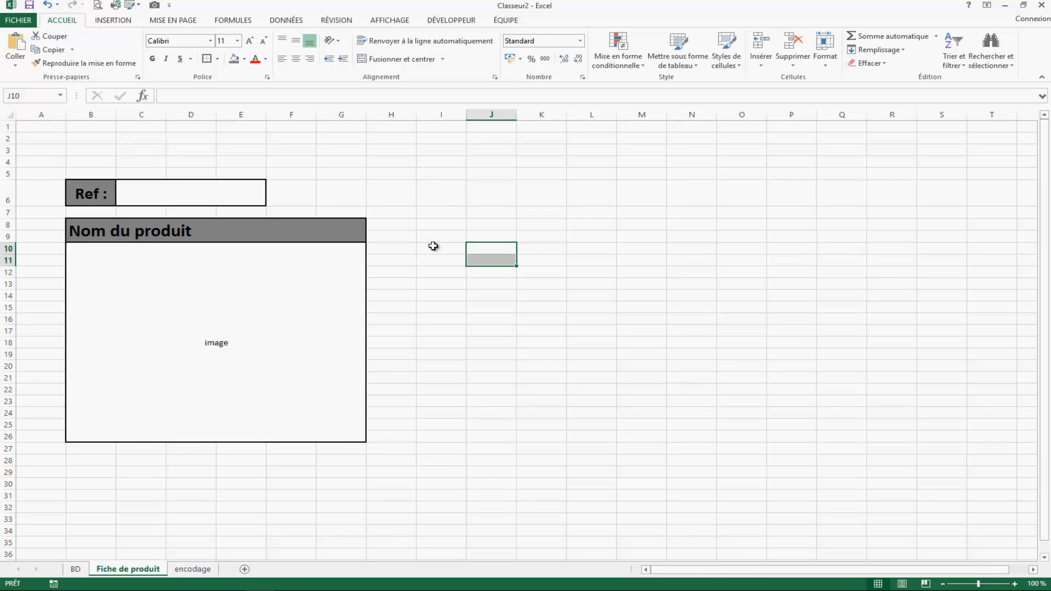
# Merge and centre cells I8:N9 into a second heading bar and fill it with grey.
pyautogui.click(427, 224)
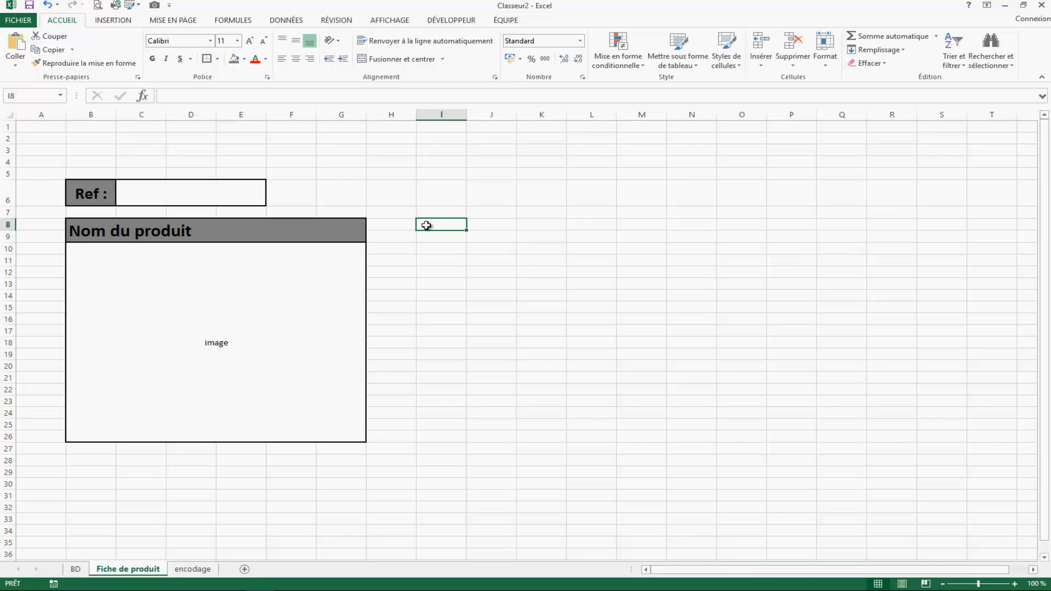
pyautogui.moveTo(427, 225); pyautogui.dragTo(681, 237)
pyautogui.click(396, 59)
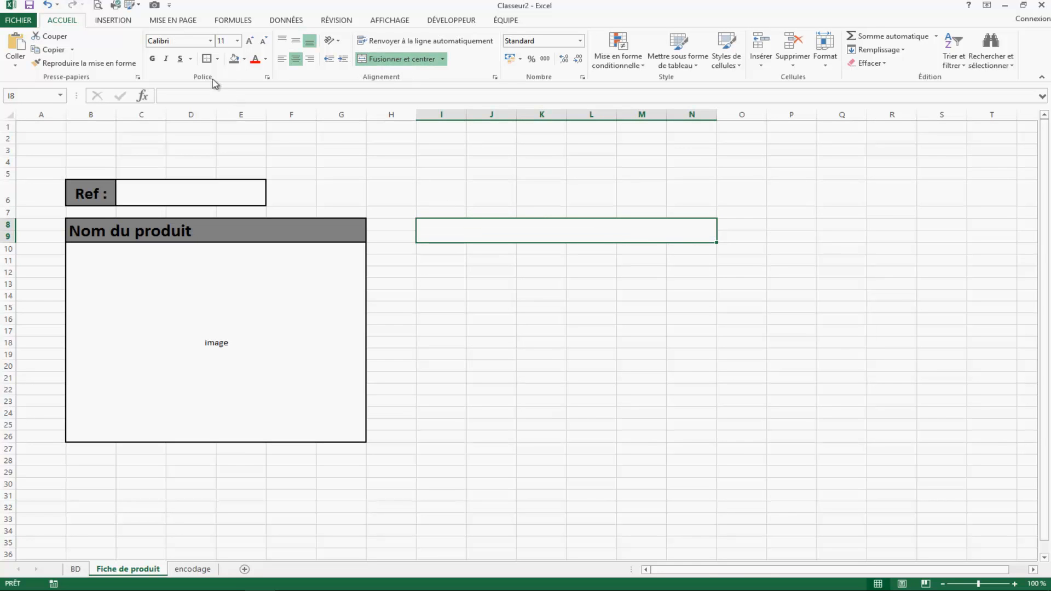
pyautogui.click(234, 58)
pyautogui.click(573, 300)
pyautogui.click(496, 232)
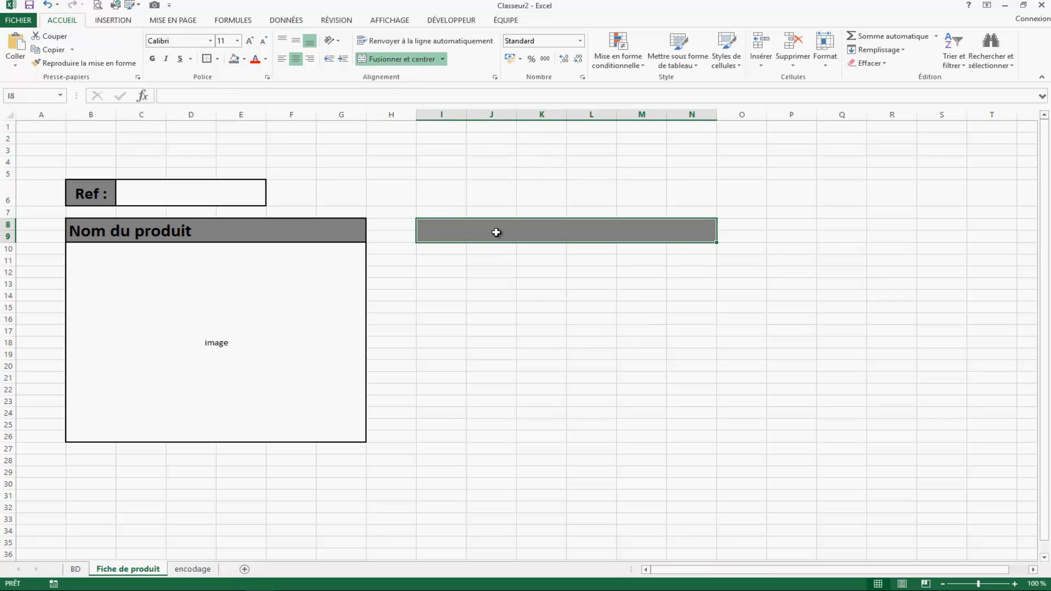
# Enter "Description du produit" in the merged heading I8:N9.
pyautogui.write('Descr')
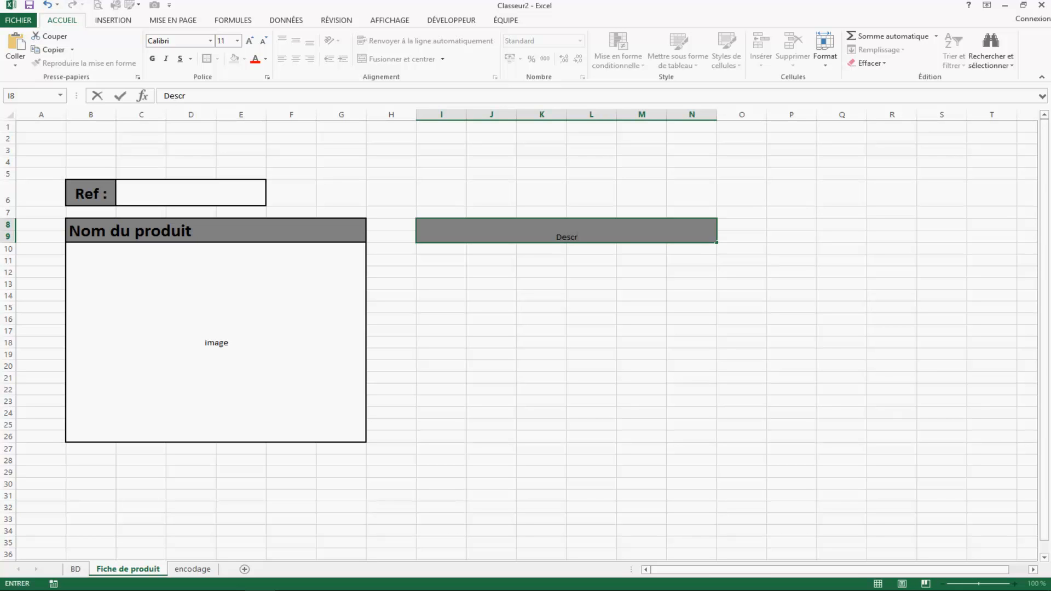
pyautogui.write('iption du produit')
pyautogui.click(584, 307)
pyautogui.click(575, 249)
# Format the "Description du produit" heading as left-aligned, vertically centred and bold, with font size 24.
pyautogui.click(564, 236)
pyautogui.click(281, 59)
pyautogui.click(295, 40)
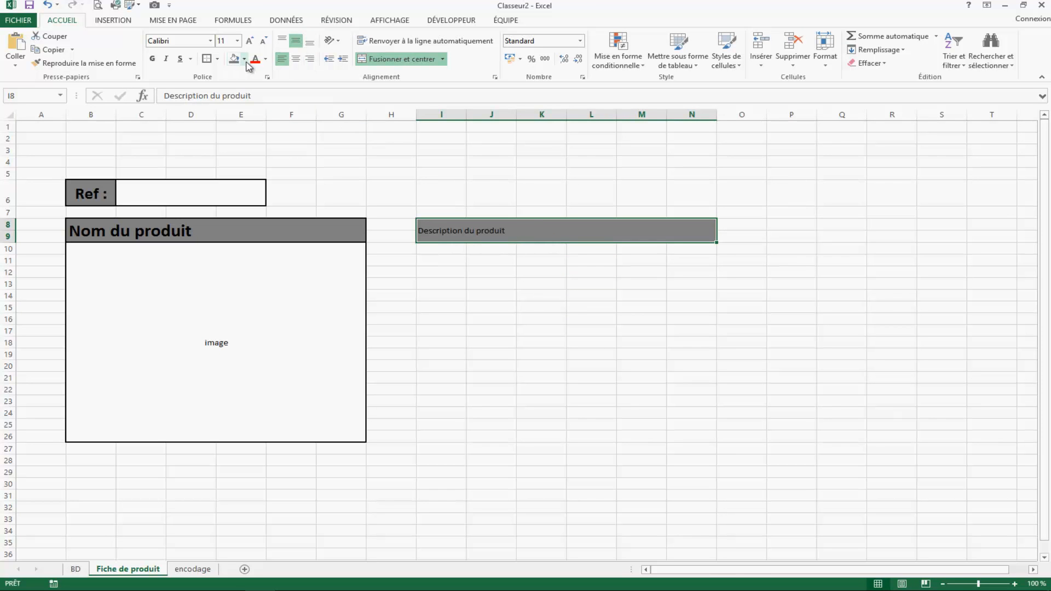
pyautogui.click(152, 59)
pyautogui.click(250, 41)
pyautogui.click(251, 41)
pyautogui.click(251, 41)
pyautogui.click(251, 41)
pyautogui.click(251, 41)
pyautogui.click(251, 41)
pyautogui.click(250, 41)
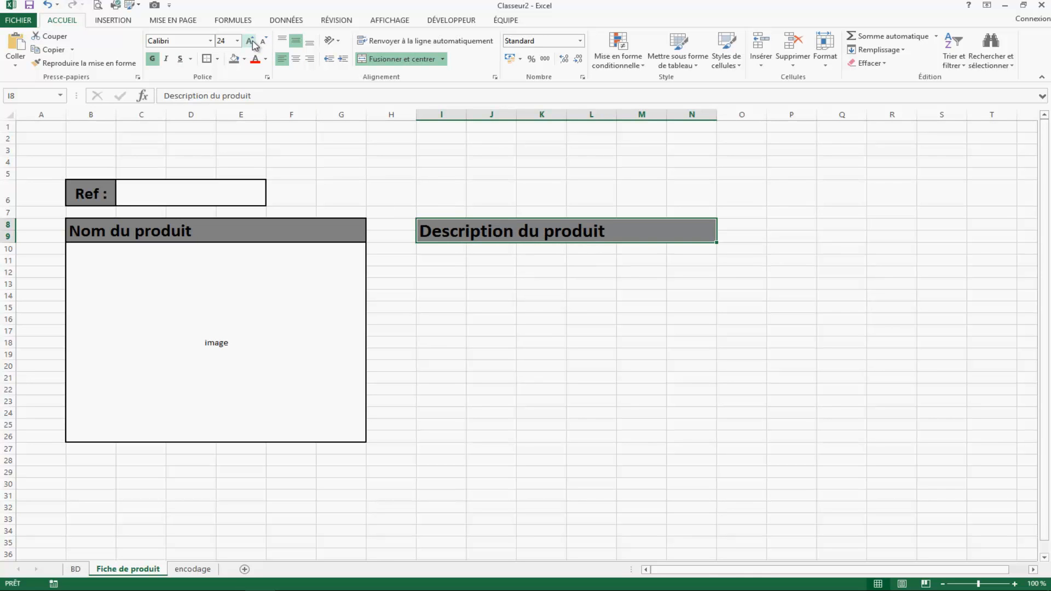
# Underline and italicise the "Description du produit" heading and give it a thick outside border.
pyautogui.click(180, 58)
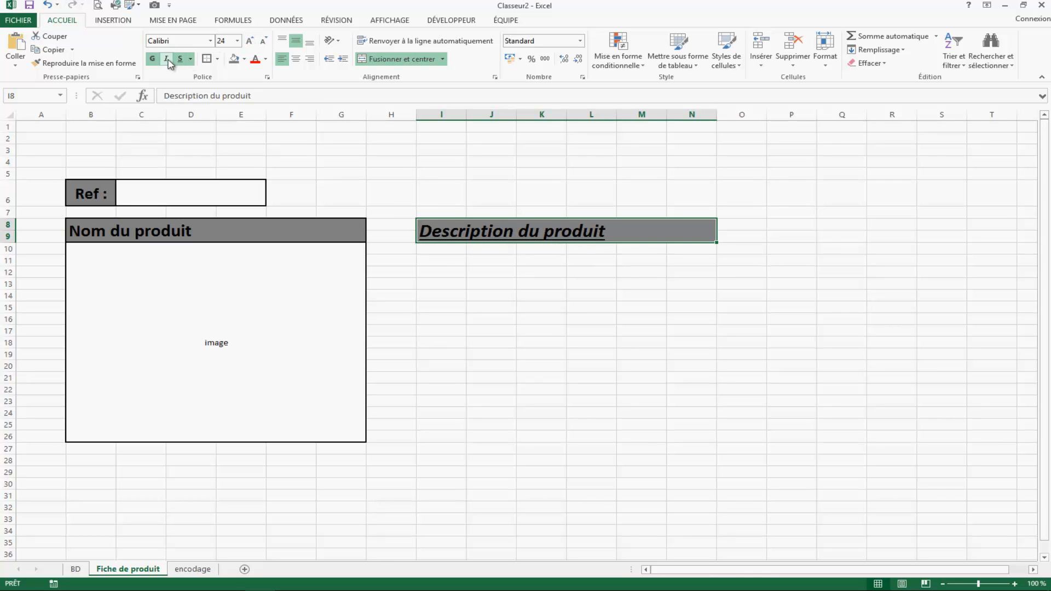
pyautogui.click(166, 59)
pyautogui.click(624, 342)
pyautogui.click(533, 389)
pyautogui.click(511, 235)
pyautogui.click(591, 312)
# Merge and centre I10:N26 as a bordered block and enter "Description du produit" in it.
pyautogui.moveTo(434, 250); pyautogui.dragTo(684, 433)
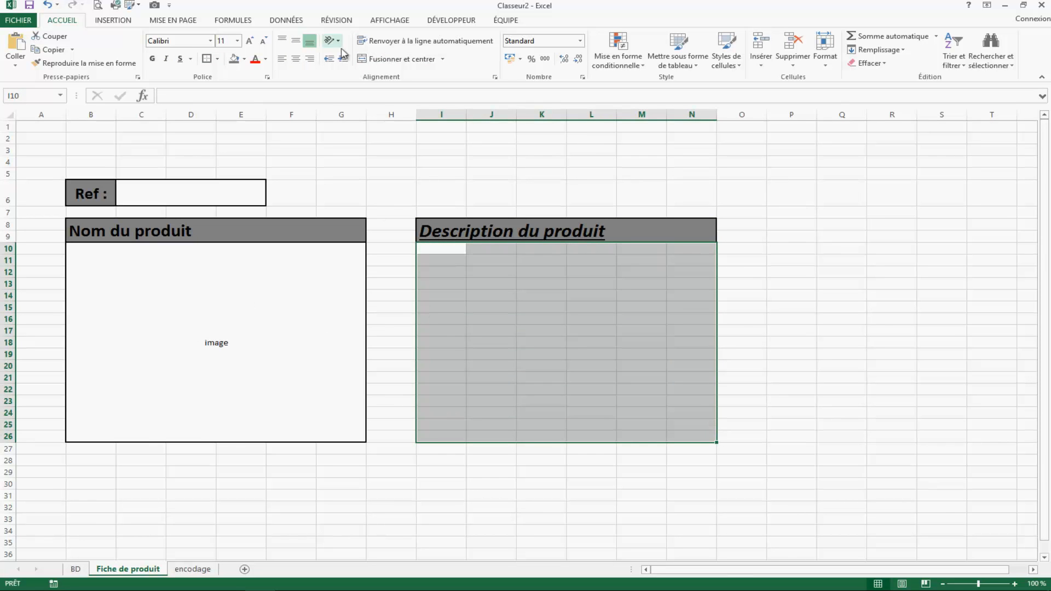
pyautogui.click(359, 59)
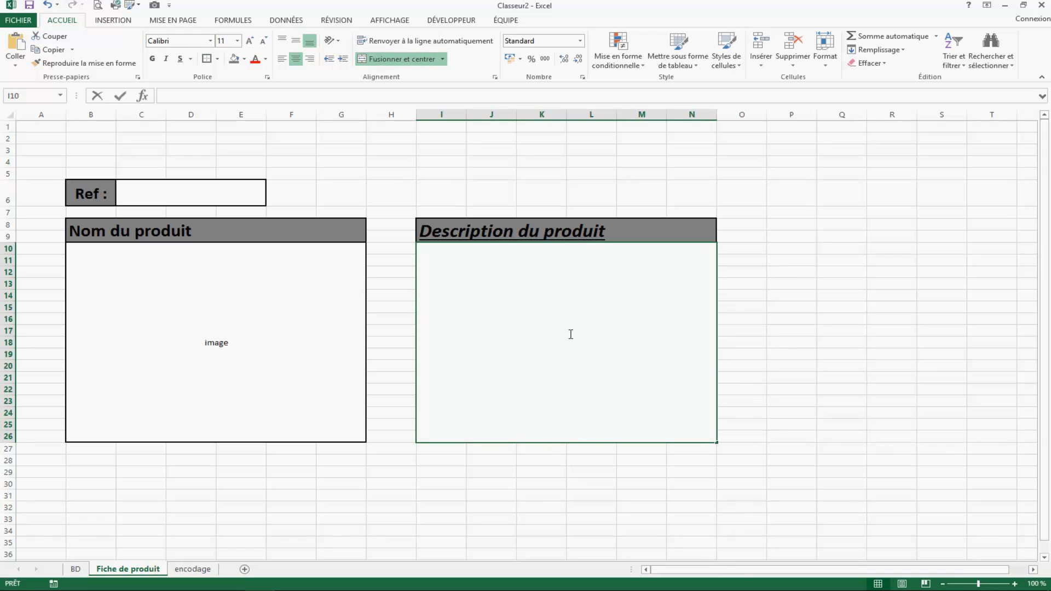
pyautogui.write('description du produit')
pyautogui.press('Return')
# Align the text of the description block I10:N26 to the top left of the cell.
pyautogui.click(569, 333)
pyautogui.click(282, 40)
pyautogui.click(282, 58)
# Narrow column H to a thin gap between the image and description blocks.
pyautogui.click(792, 366)
pyautogui.moveTo(416, 114); pyautogui.dragTo(381, 117)
pyautogui.click(785, 295)
# Merge and centre cells P8:Q10 and enter the label "Prix :" in them.
pyautogui.click(729, 224)
pyautogui.moveTo(736, 225); pyautogui.dragTo(788, 245)
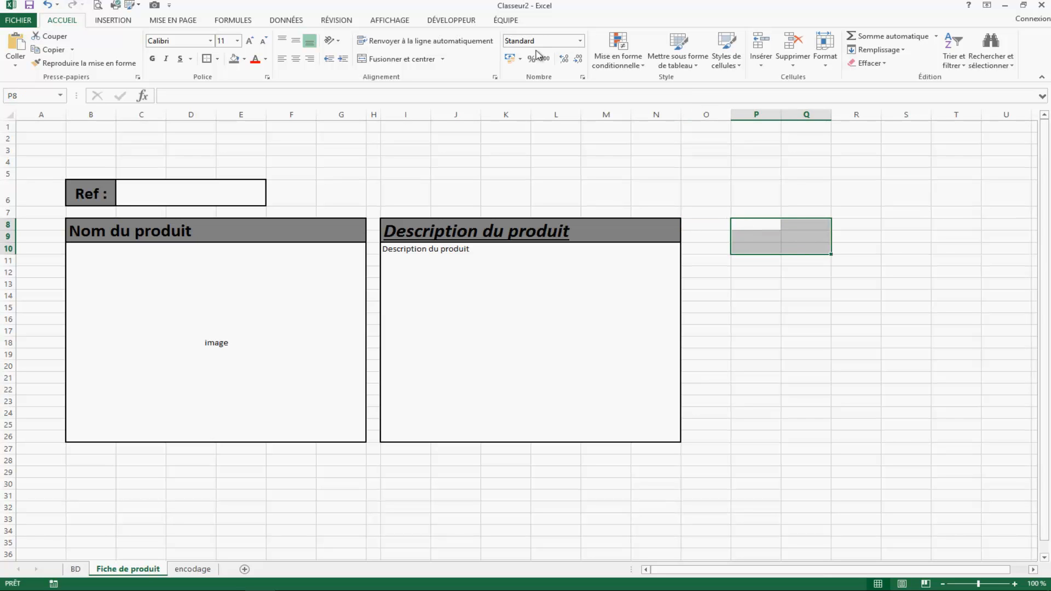
pyautogui.click(377, 58)
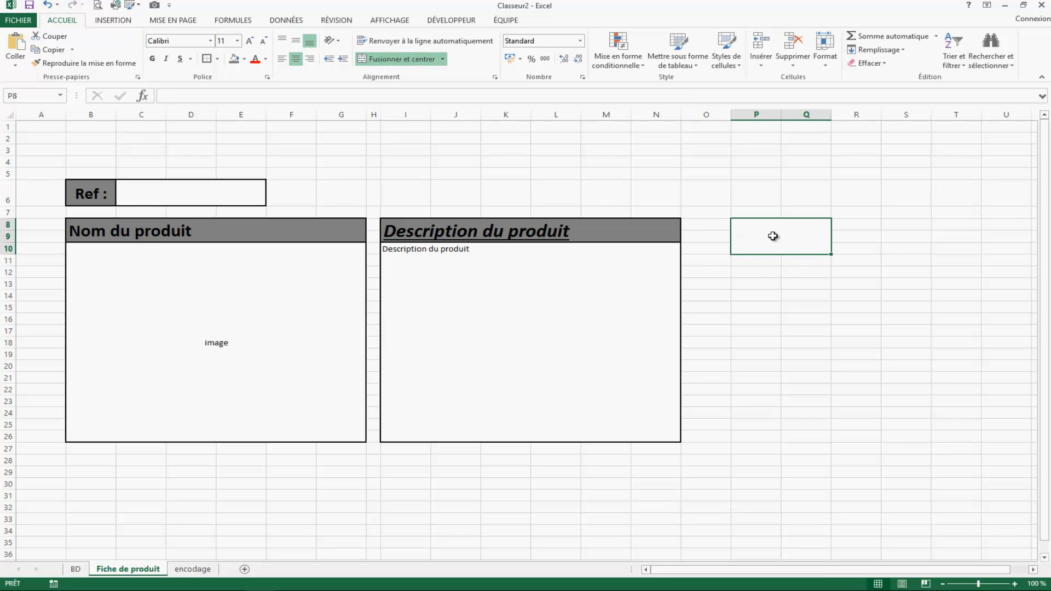
pyautogui.write('Prix :')
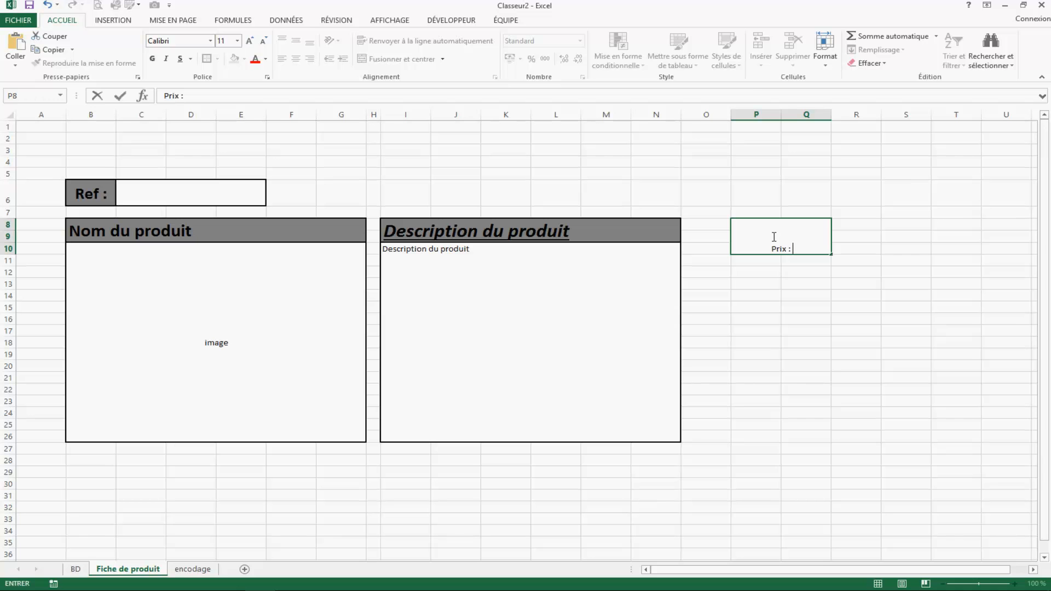
pyautogui.click(774, 249)
# Merge and centre cells P12:Q14 and enter the label "Stock" in them.
pyautogui.moveTo(755, 271); pyautogui.dragTo(809, 296)
pyautogui.click(808, 297)
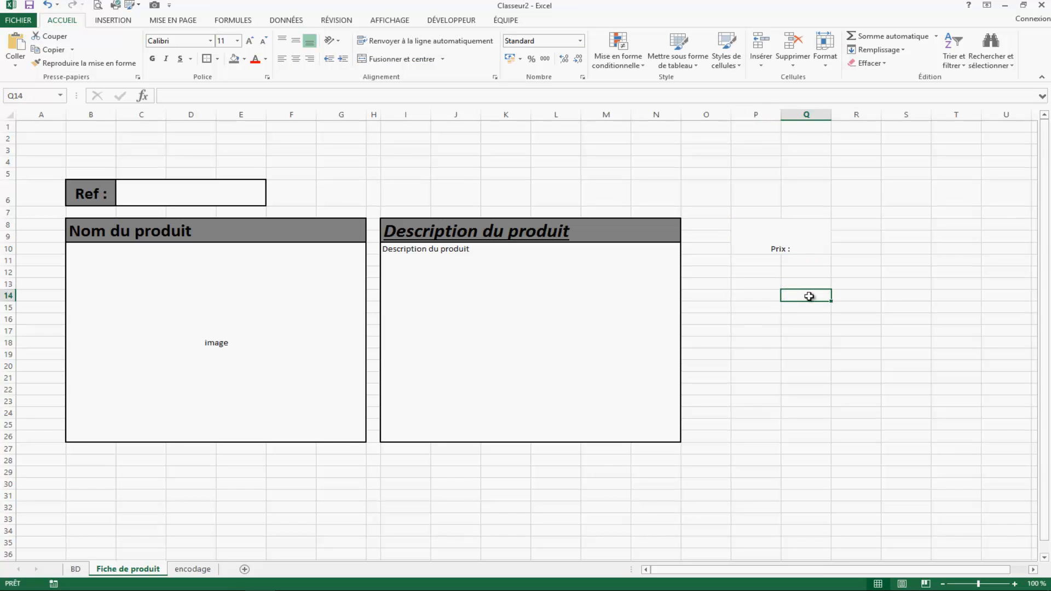
pyautogui.moveTo(748, 278); pyautogui.dragTo(793, 295)
pyautogui.click(432, 58)
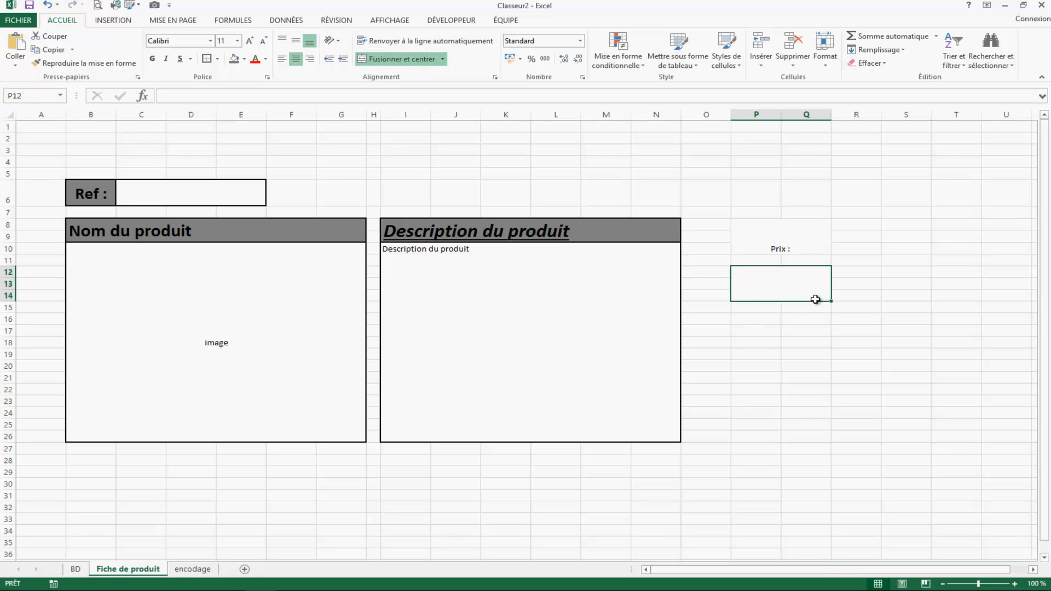
pyautogui.write('Stock')
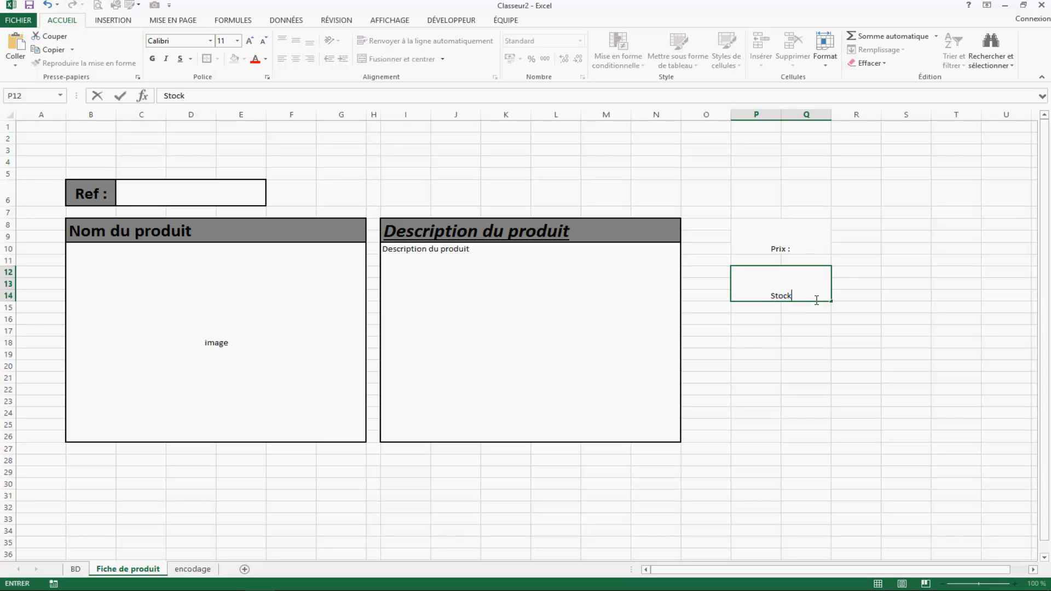
pyautogui.click(853, 352)
# Align the "Prix :" and "Stock" labels vertically to the middle and fill both merged cells with grey.
pyautogui.click(804, 292)
pyautogui.click(778, 242)
pyautogui.click(299, 42)
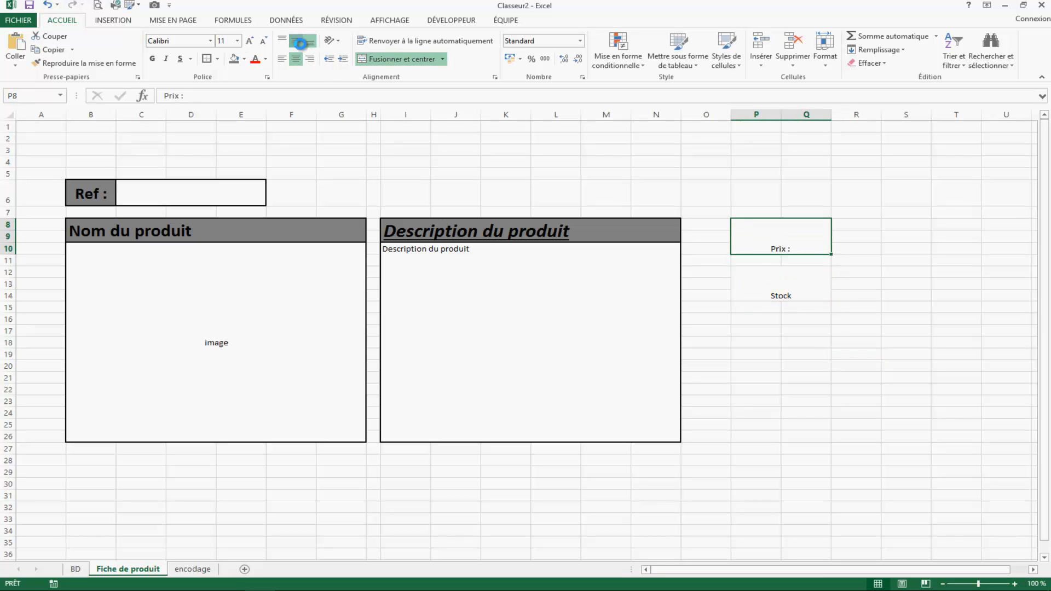
pyautogui.click(236, 60)
pyautogui.click(775, 291)
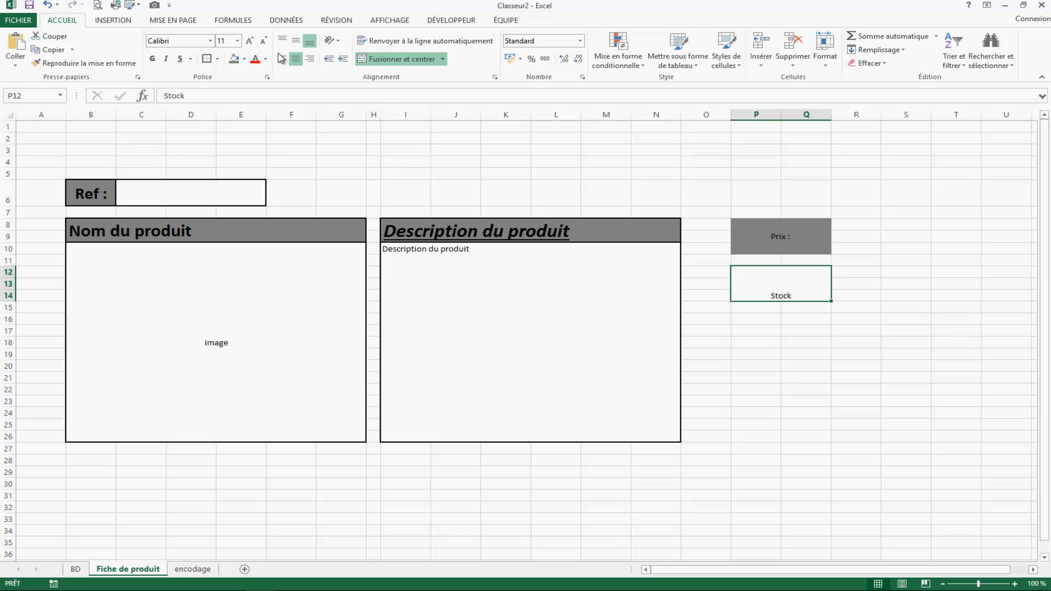
pyautogui.click(237, 62)
pyautogui.click(296, 41)
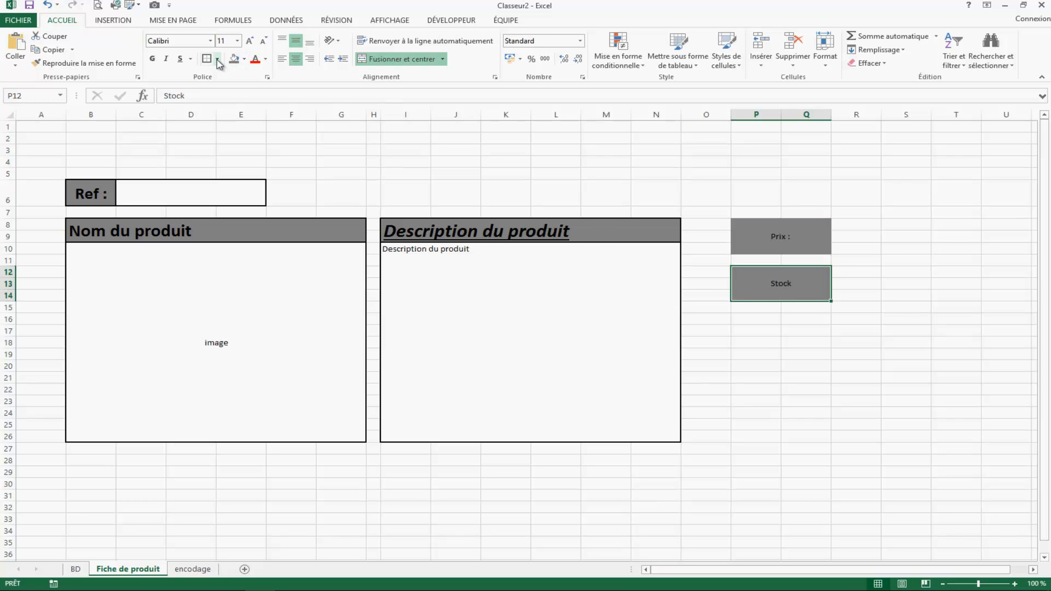
# Enlarge the "Stock" label to 48 pt and make it bold.
pyautogui.click(249, 42)
pyautogui.click(250, 41)
pyautogui.click(250, 41)
pyautogui.click(250, 41)
pyautogui.click(153, 59)
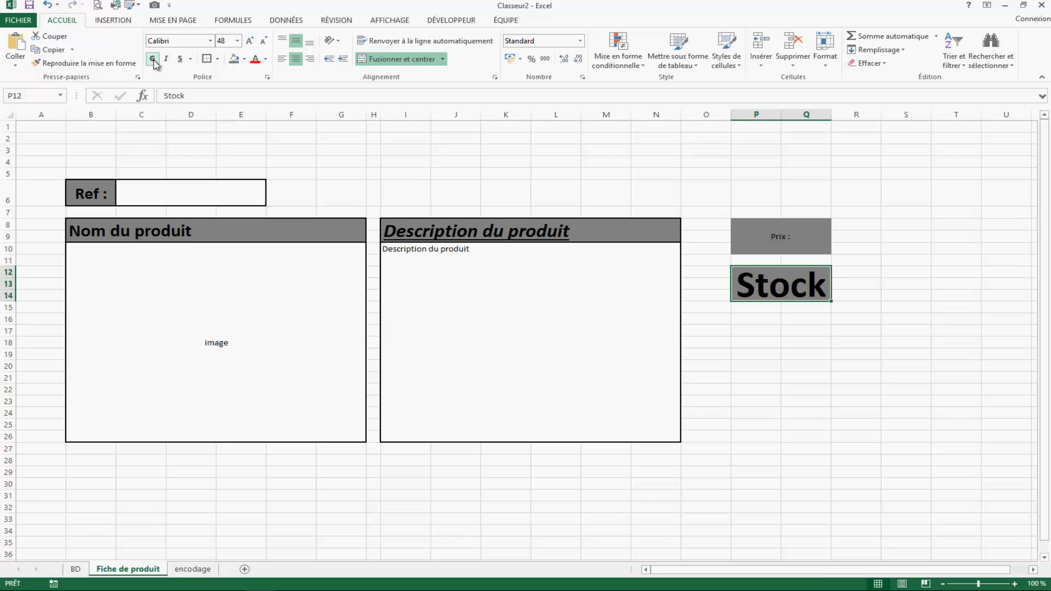
# Make the "Prix :" label bold and set its font size to 48 pt.
pyautogui.click(827, 249)
pyautogui.click(153, 59)
pyautogui.click(251, 42)
pyautogui.click(250, 42)
pyautogui.click(251, 41)
pyautogui.click(250, 41)
pyautogui.click(250, 41)
pyautogui.click(250, 41)
pyautogui.click(250, 41)
pyautogui.click(249, 41)
pyautogui.click(264, 41)
# Reduce the stock label to 36 pt and add a colon so it reads "Stock :".
pyautogui.click(736, 282)
pyautogui.click(263, 41)
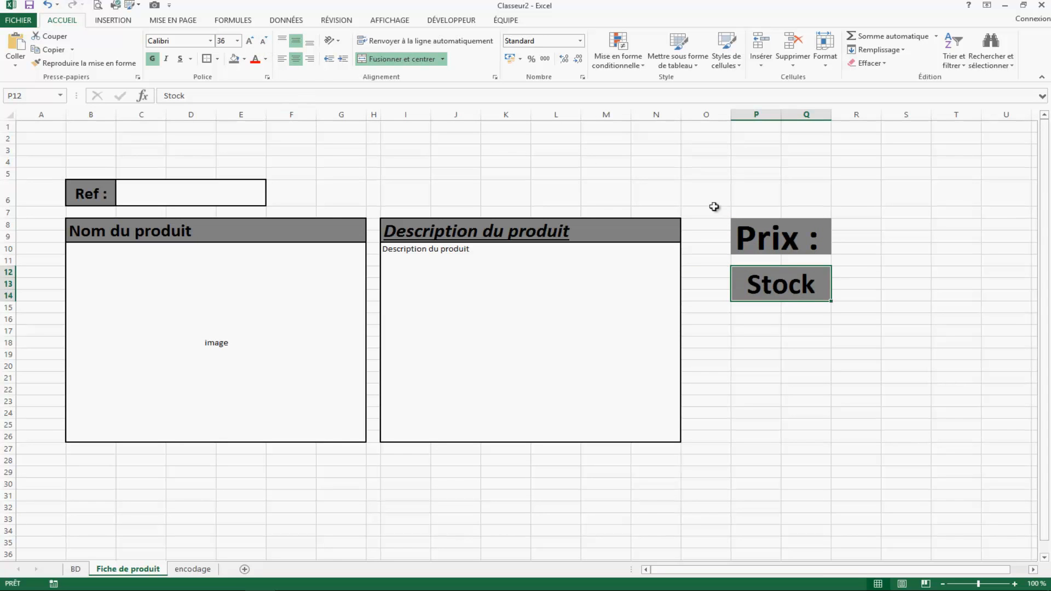
pyautogui.doubleClick(814, 286)
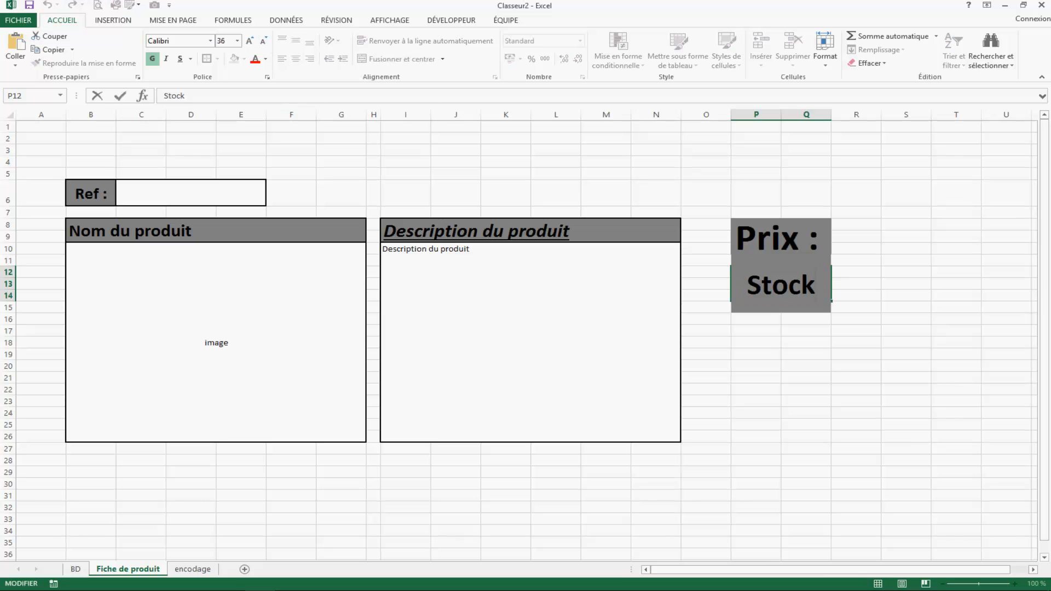
pyautogui.write(':')
pyautogui.press('Return')
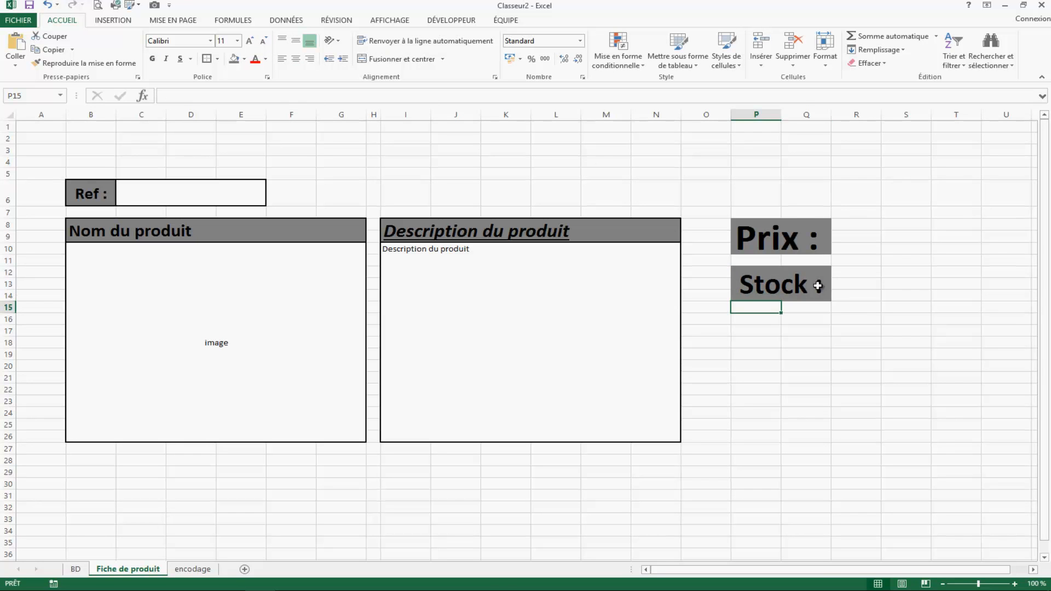
# Merge and centre cells R8:S10 for the price value and R12:S14 for the stock value.
pyautogui.click(857, 330)
pyautogui.moveTo(855, 220); pyautogui.dragTo(904, 248)
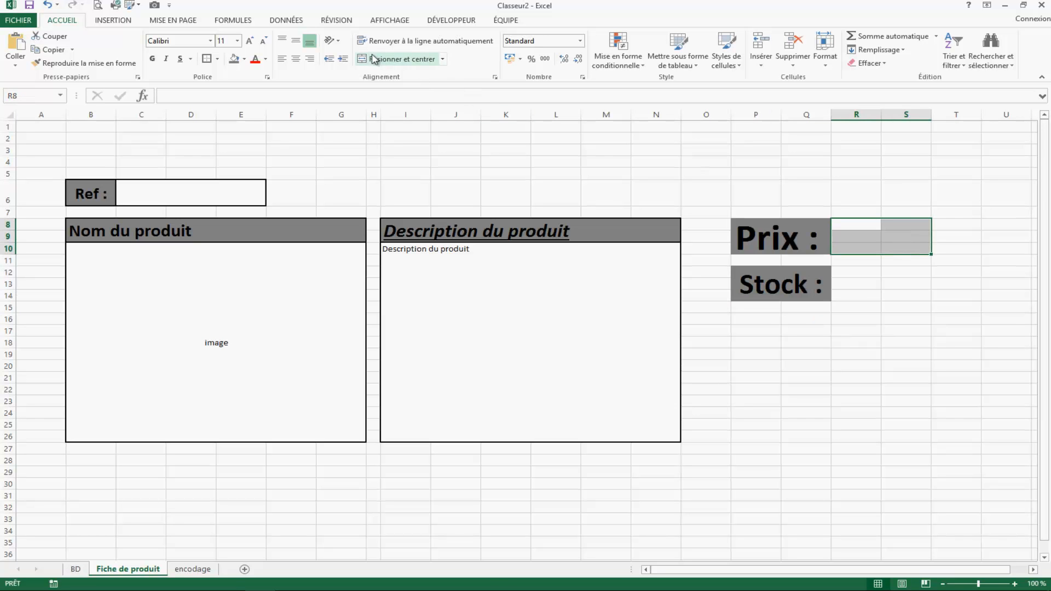
pyautogui.click(402, 58)
pyautogui.moveTo(856, 273); pyautogui.dragTo(899, 292)
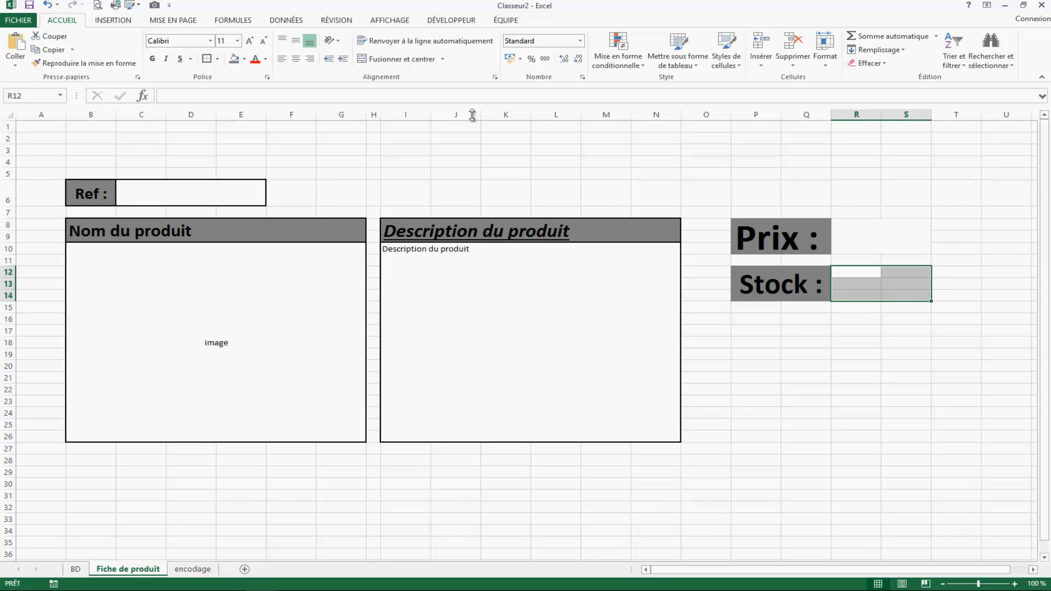
pyautogui.click(401, 59)
# Add an outline border around the merged stock and price value cells.
pyautogui.click(206, 59)
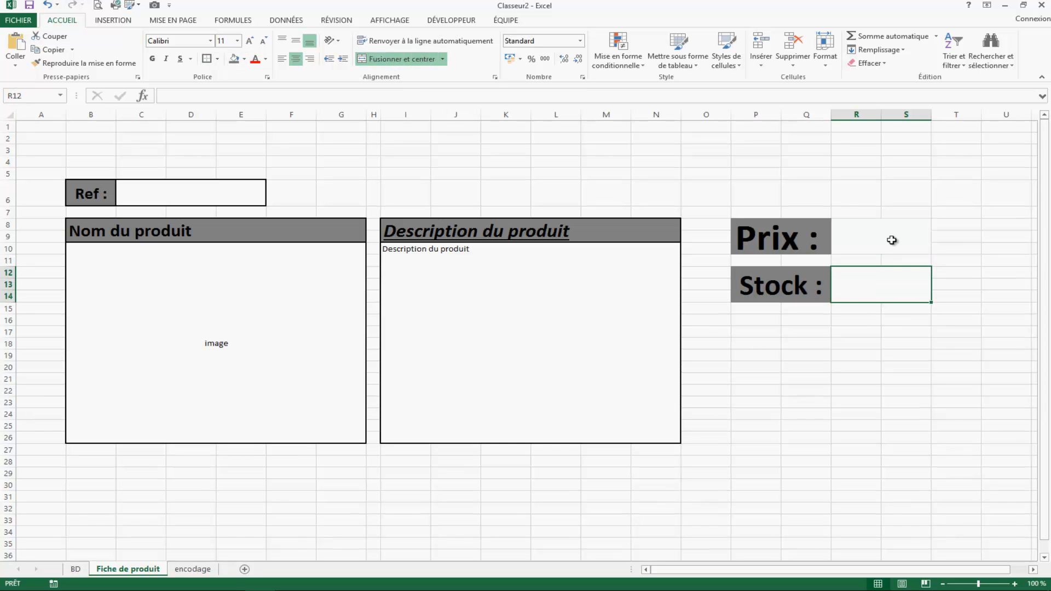
pyautogui.click(903, 244)
pyautogui.click(208, 59)
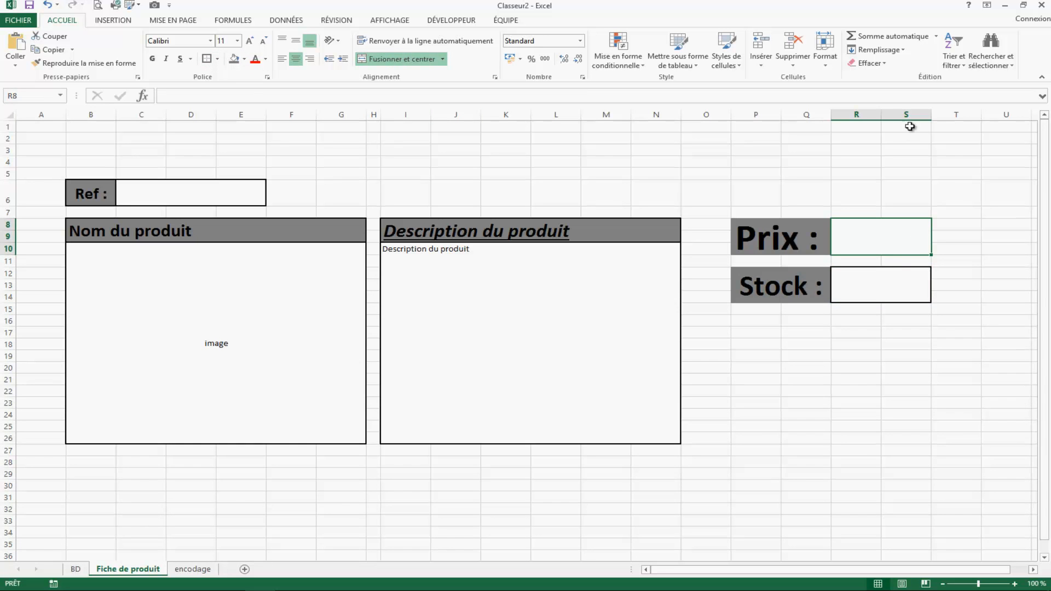
# Resize columns R and S to make the price and stock value boxes narrower.
pyautogui.moveTo(929, 118)
pyautogui.mouseDown()
pyautogui.moveTo(851, 116)
pyautogui.moveTo(914, 115)
pyautogui.mouseUp()
pyautogui.click(950, 160)
pyautogui.click(858, 234)
pyautogui.click(920, 344)
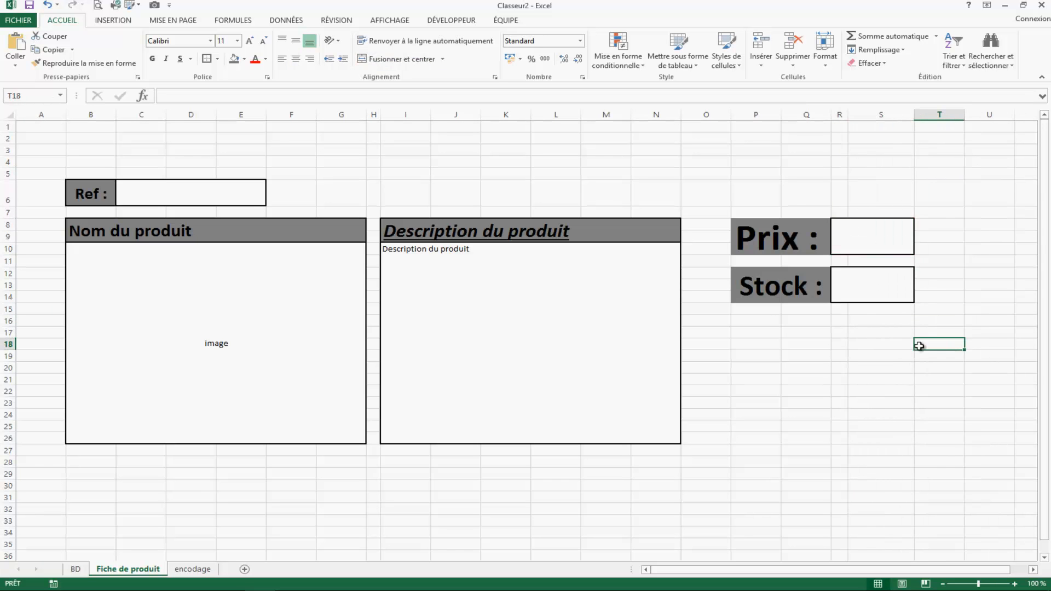
pyautogui.moveTo(921, 344); pyautogui.dragTo(880, 356)
pyautogui.click(806, 368)
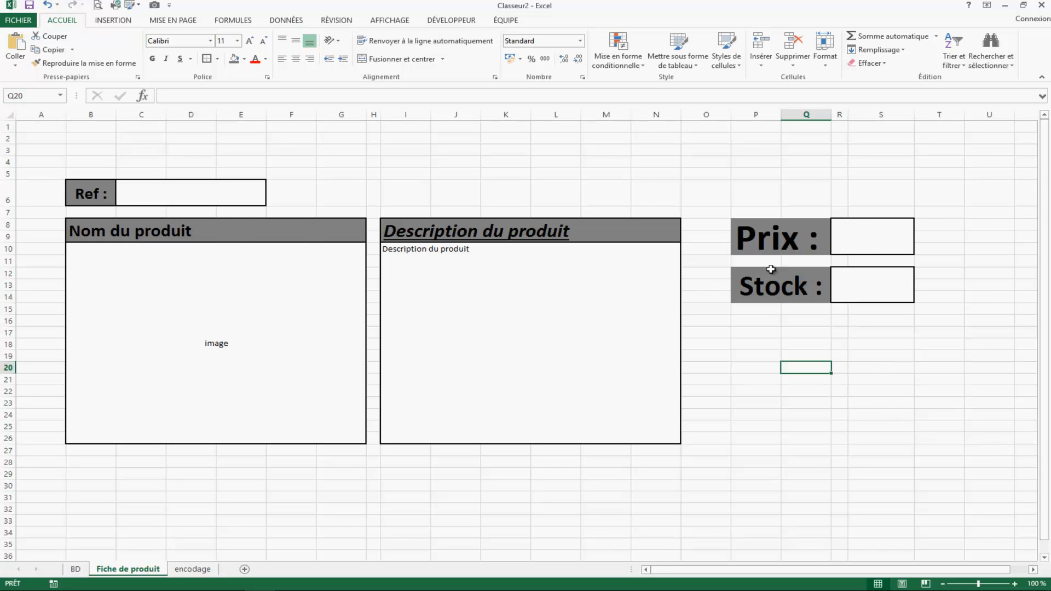
pyautogui.click(864, 249)
pyautogui.moveTo(863, 310); pyautogui.dragTo(838, 366)
pyautogui.click(801, 263)
# Add an outline border around the "Prix :" and "Stock :" label cells.
pyautogui.click(772, 229)
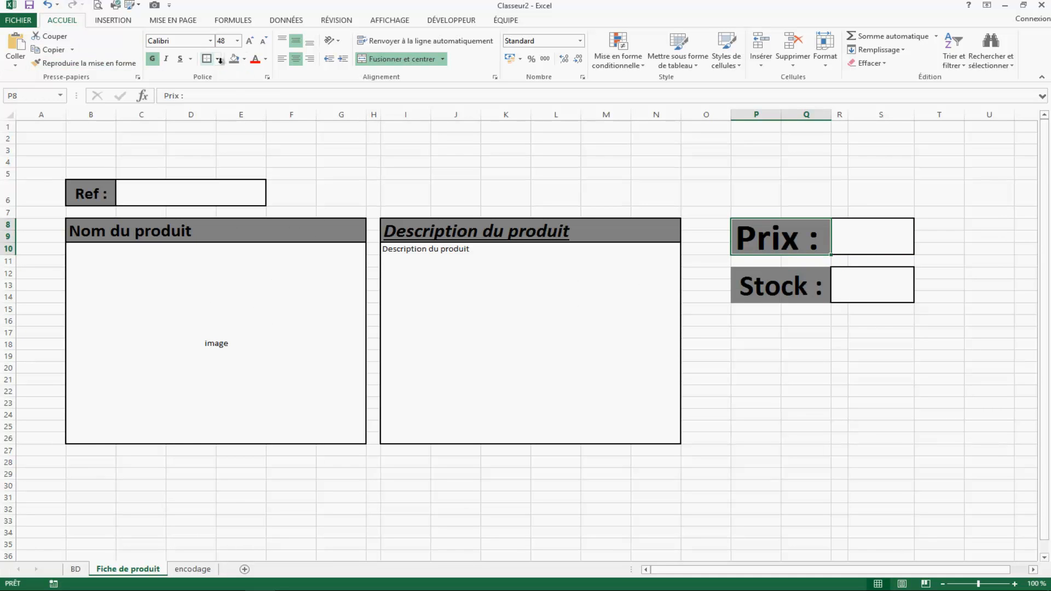
pyautogui.click(176, 191)
pyautogui.click(757, 285)
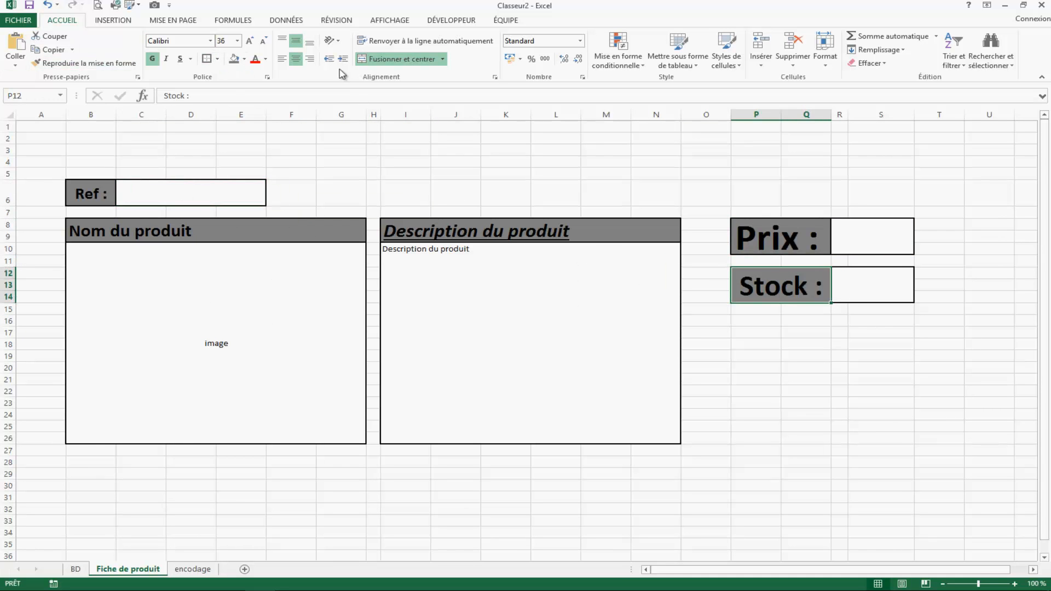
pyautogui.click(763, 390)
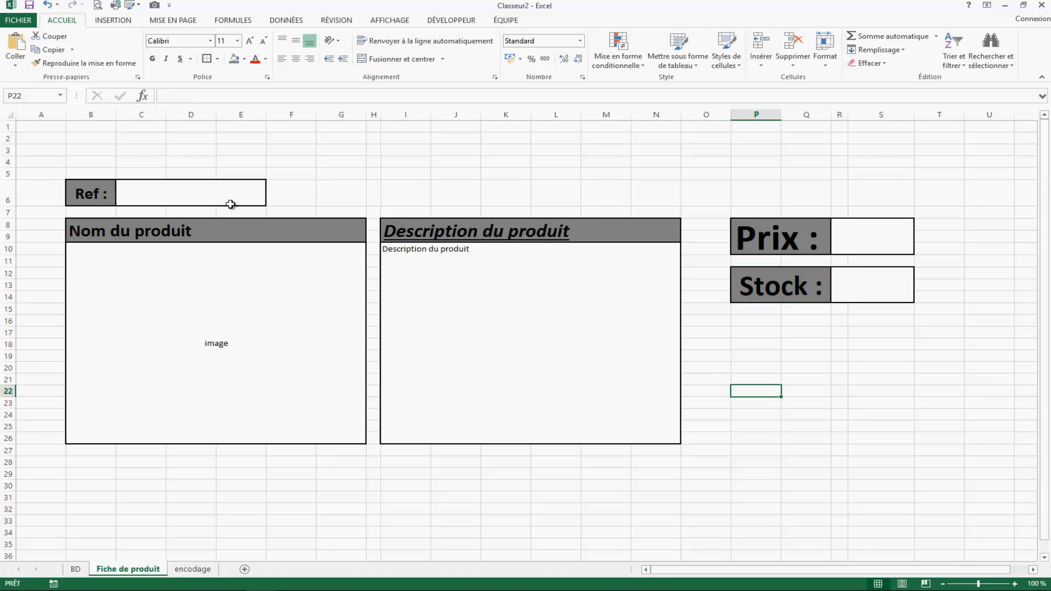
# Restrict the Ref value cell C6 to a drop-down list with source =BD_ref and choose reference 1.
pyautogui.click(244, 200)
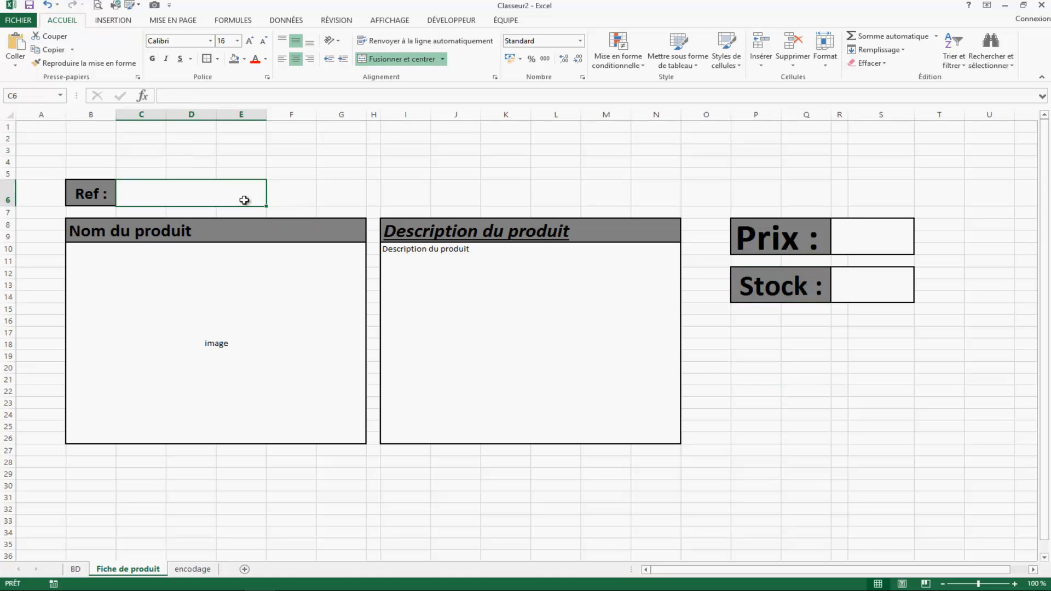
pyautogui.click(286, 20)
pyautogui.click(565, 44)
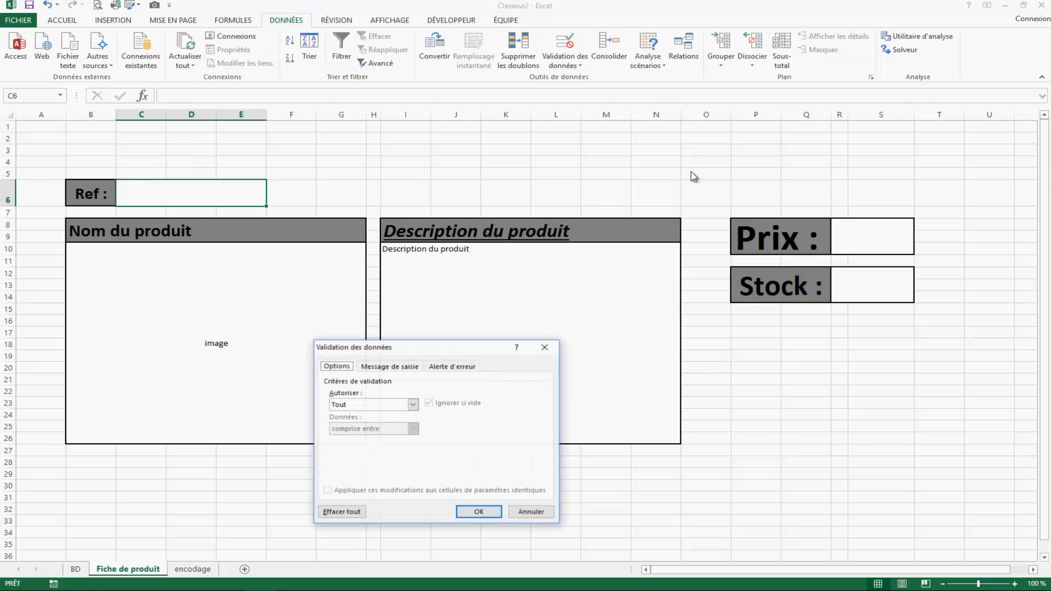
pyautogui.click(413, 404)
pyautogui.click(366, 442)
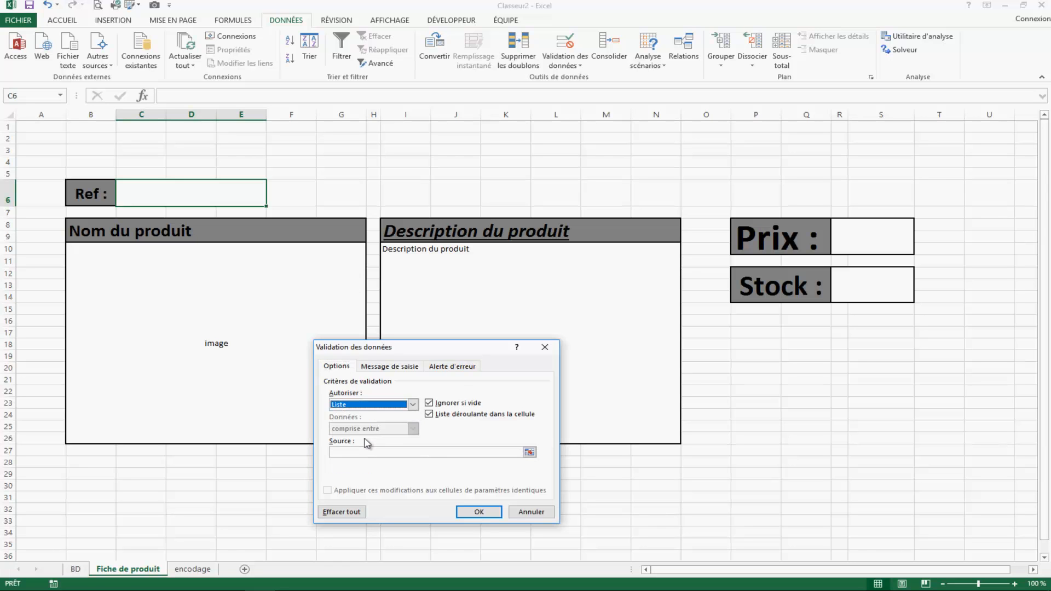
pyautogui.click(400, 452)
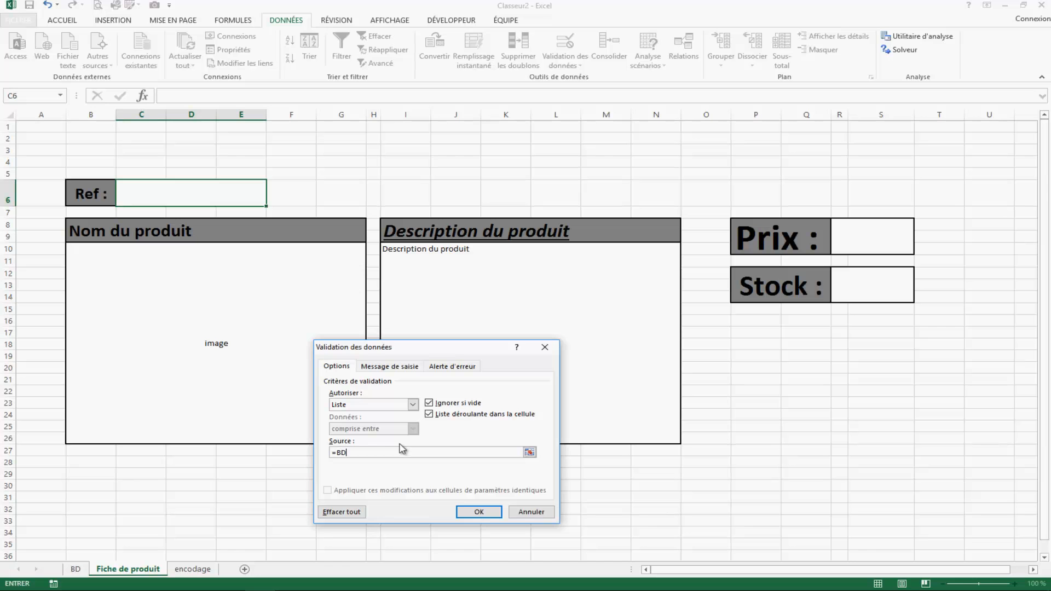
pyautogui.write('=BD_ref')
pyautogui.press('Return')
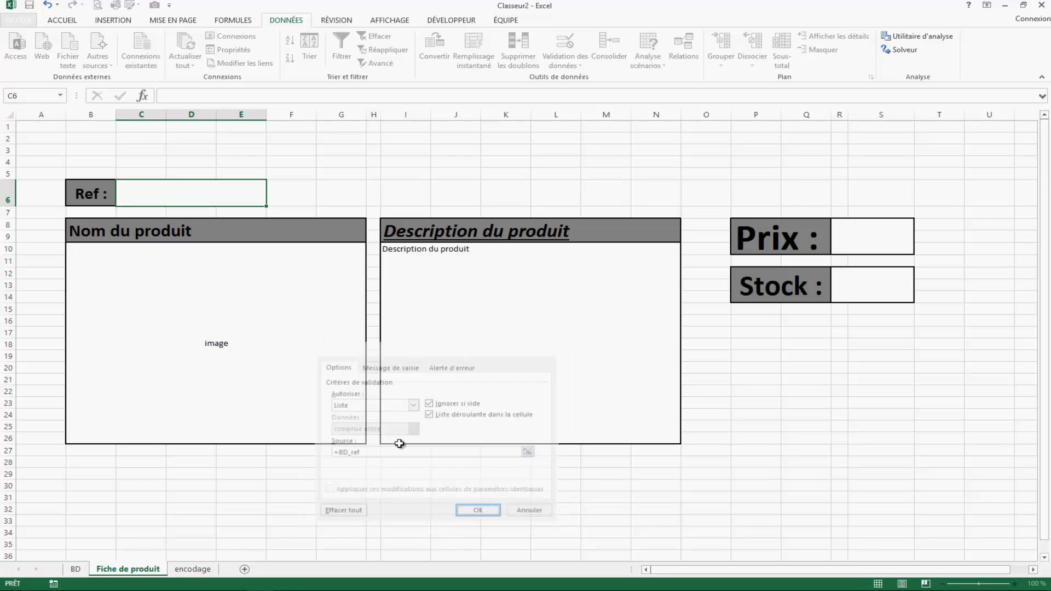
pyautogui.click(272, 201)
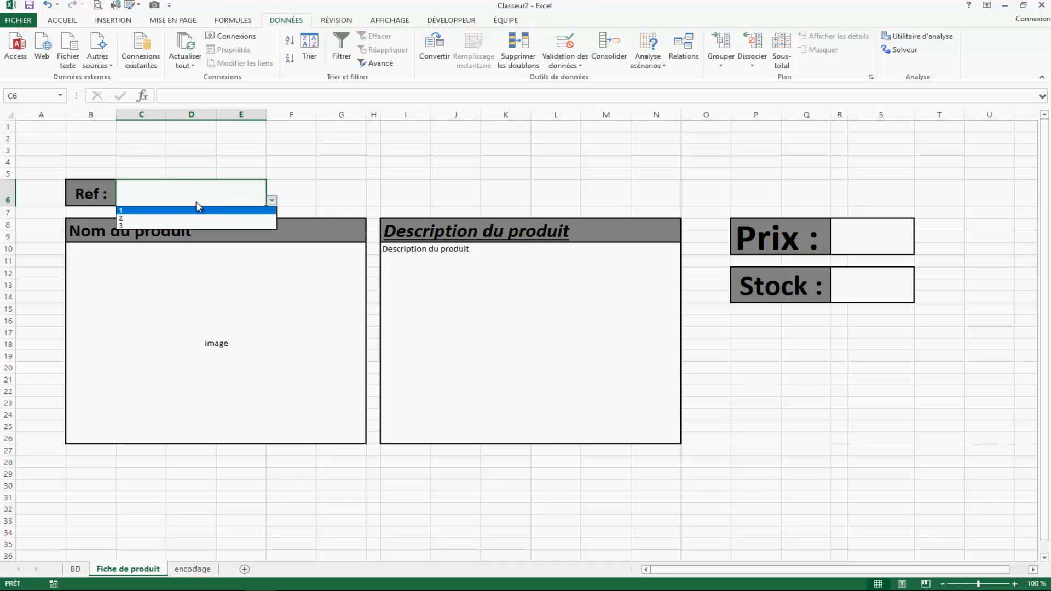
pyautogui.click(178, 211)
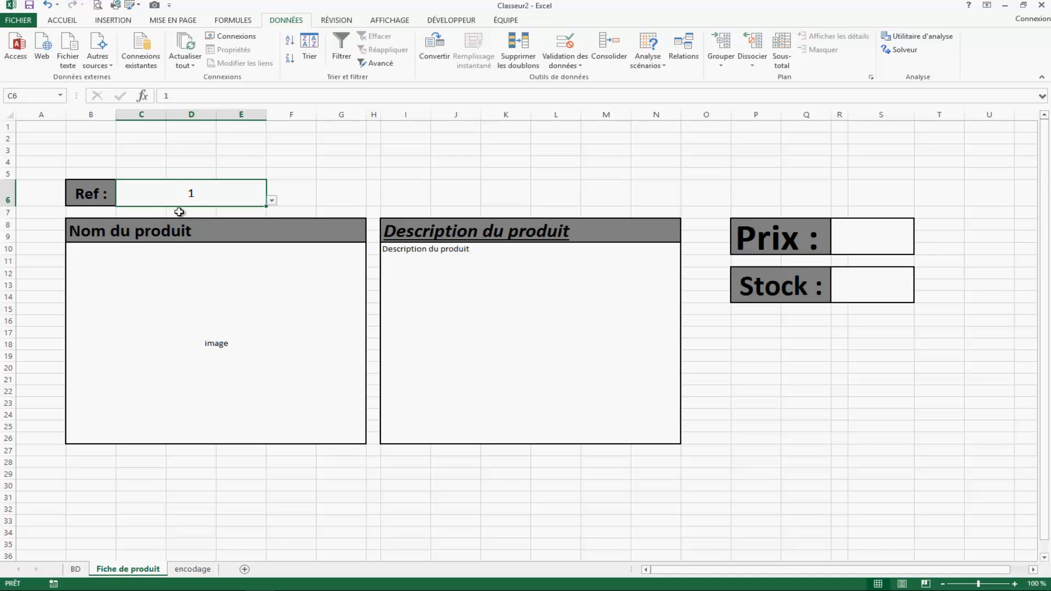
pyautogui.click(427, 191)
pyautogui.click(152, 197)
pyautogui.click(301, 327)
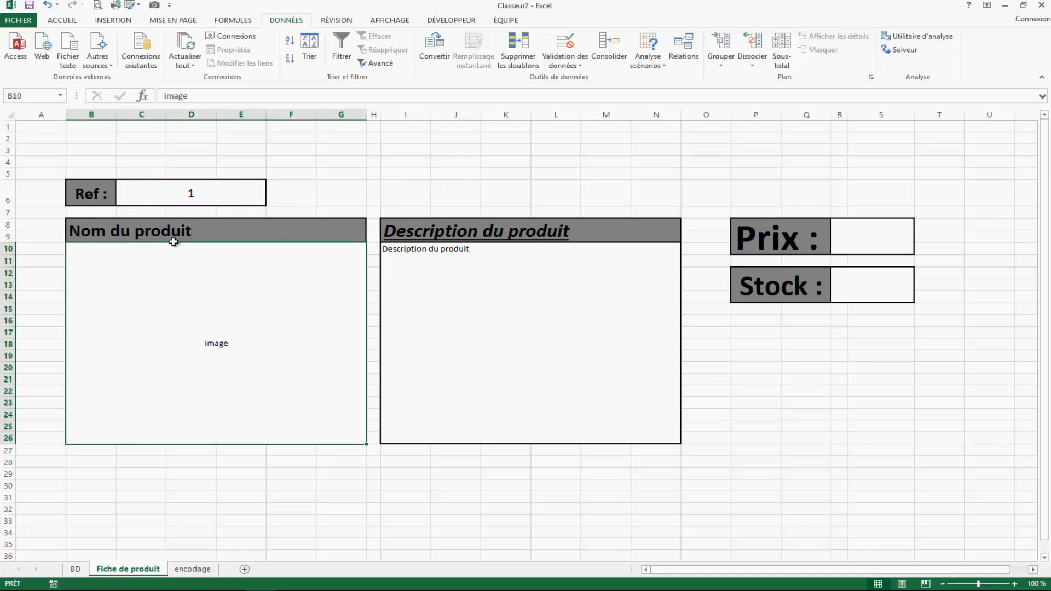
pyautogui.click(206, 230)
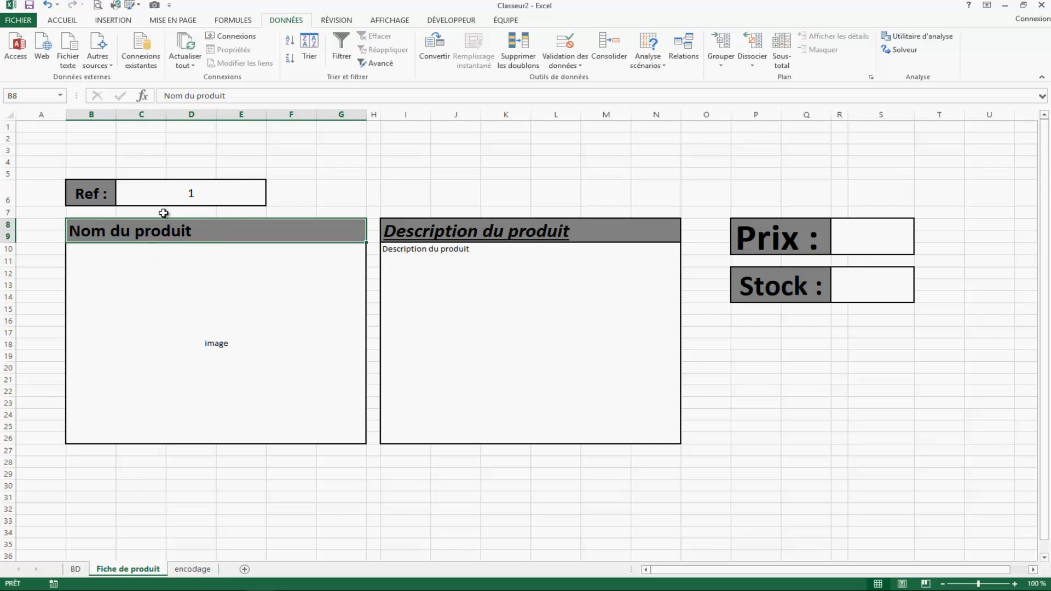
pyautogui.click(175, 198)
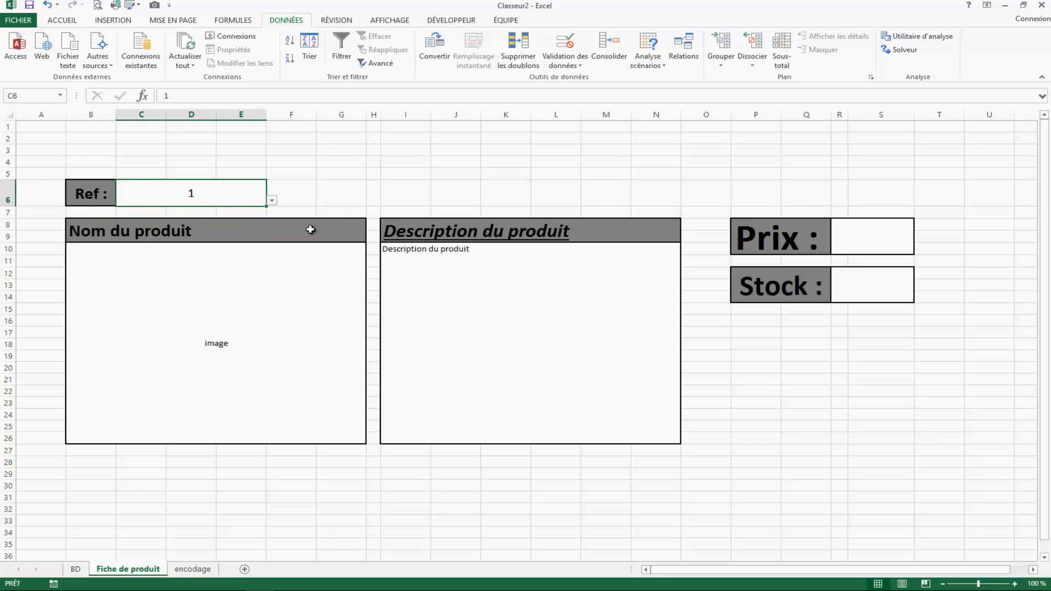
pyautogui.click(78, 570)
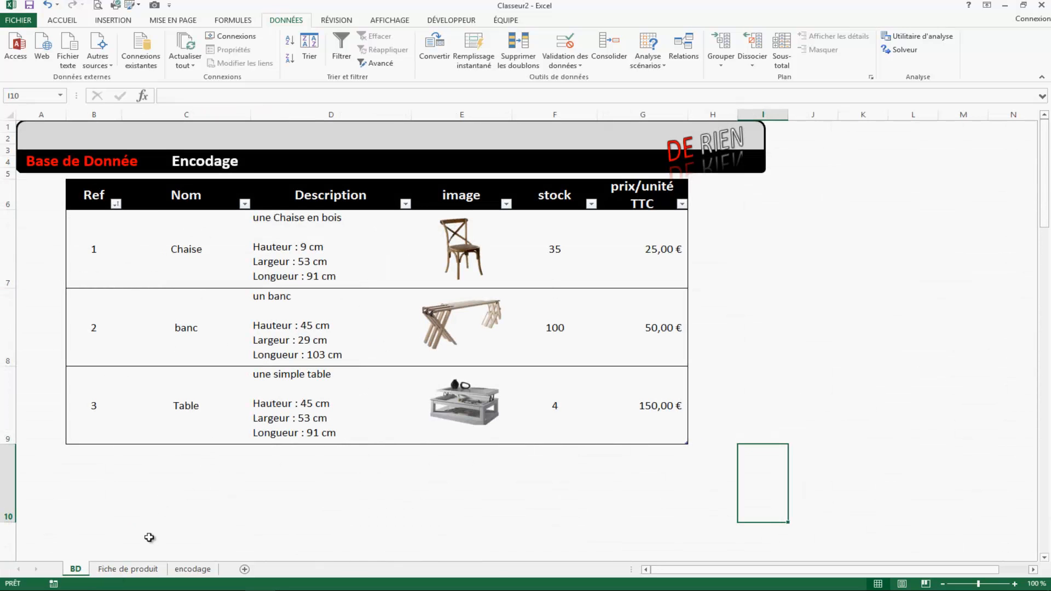
pyautogui.click(128, 570)
# Replace the product name heading in B8 with the start of a RECHERCHEV formula using C6 as the lookup value.
pyautogui.click(210, 231)
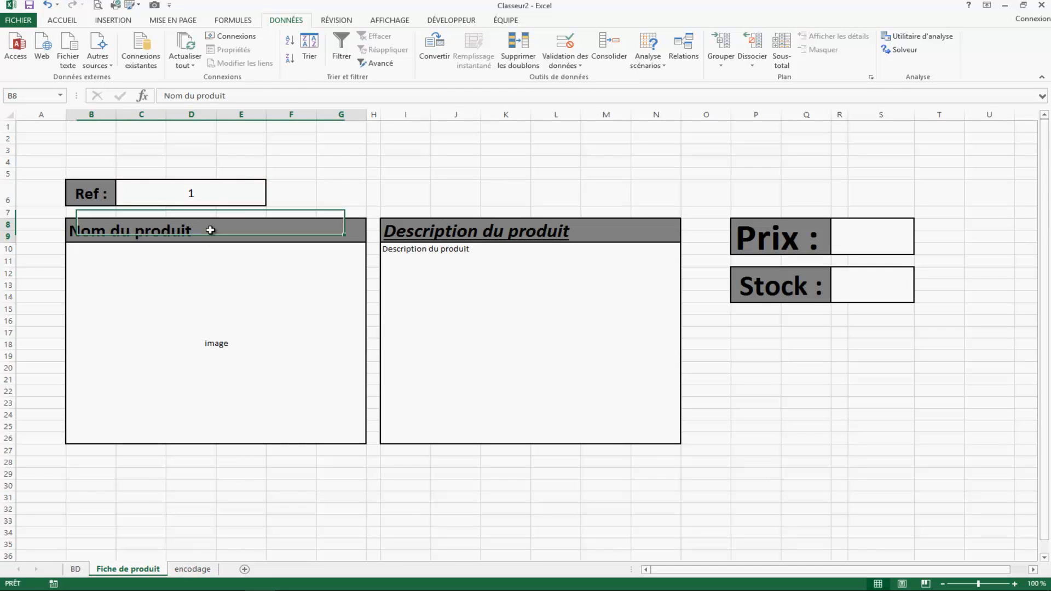
pyautogui.write('=')
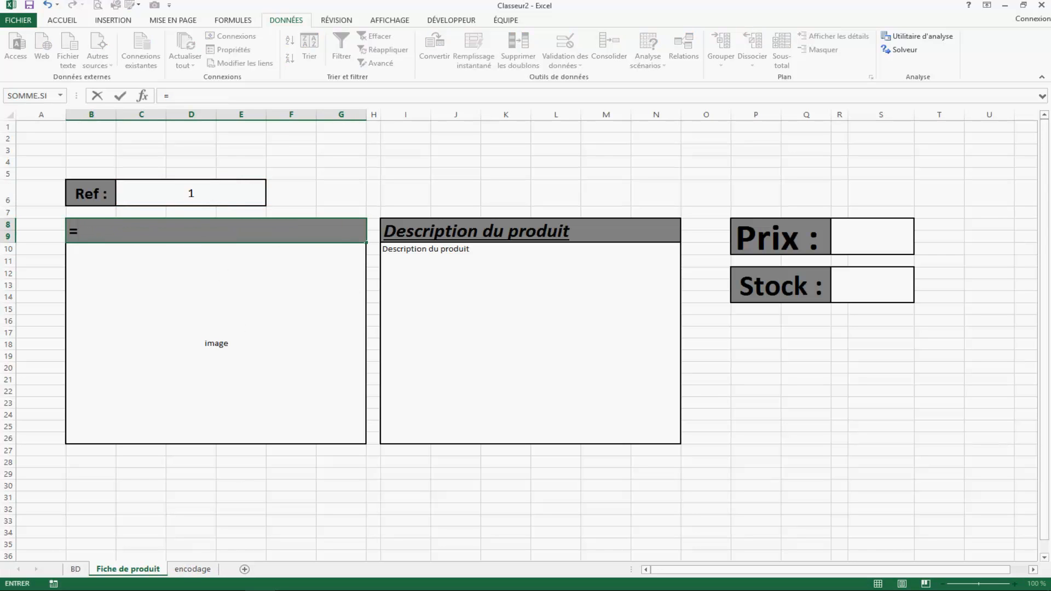
pyautogui.write('recherche')
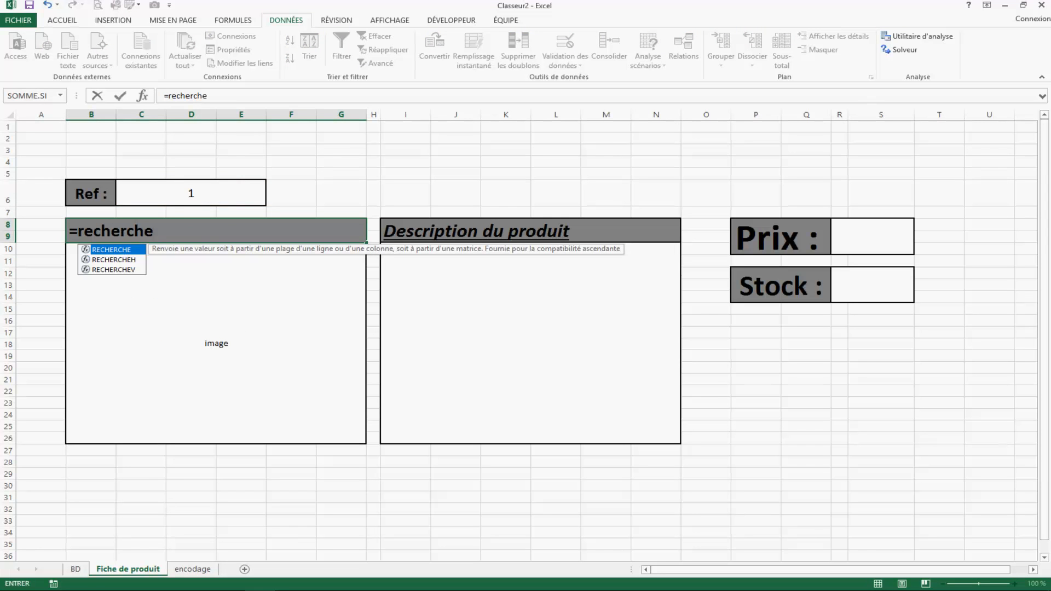
pyautogui.press('Down')
pyautogui.press('Down')
pyautogui.press('Tab')
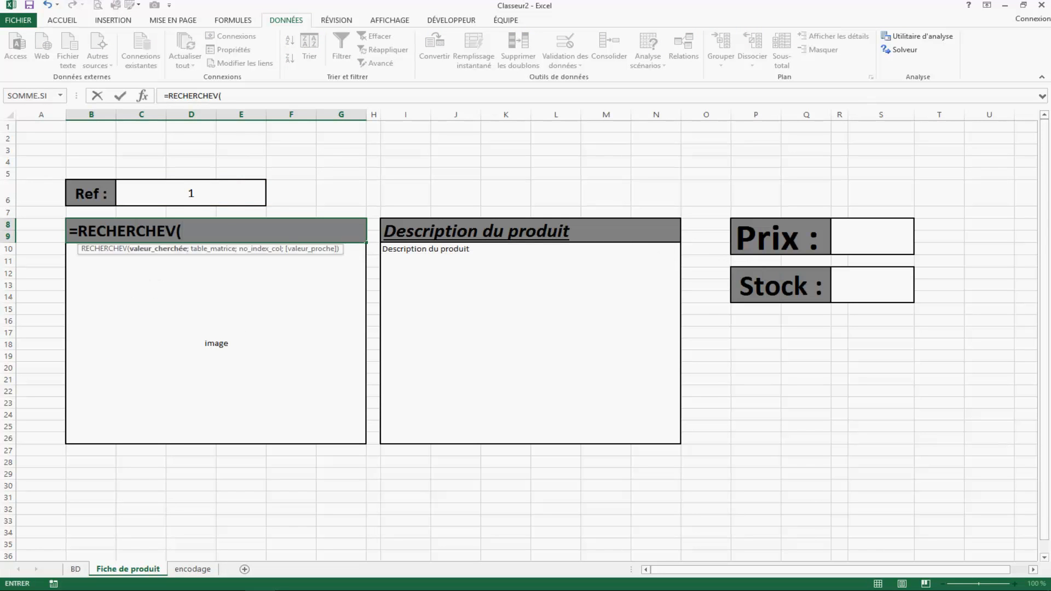
pyautogui.click(150, 193)
pyautogui.write(';')
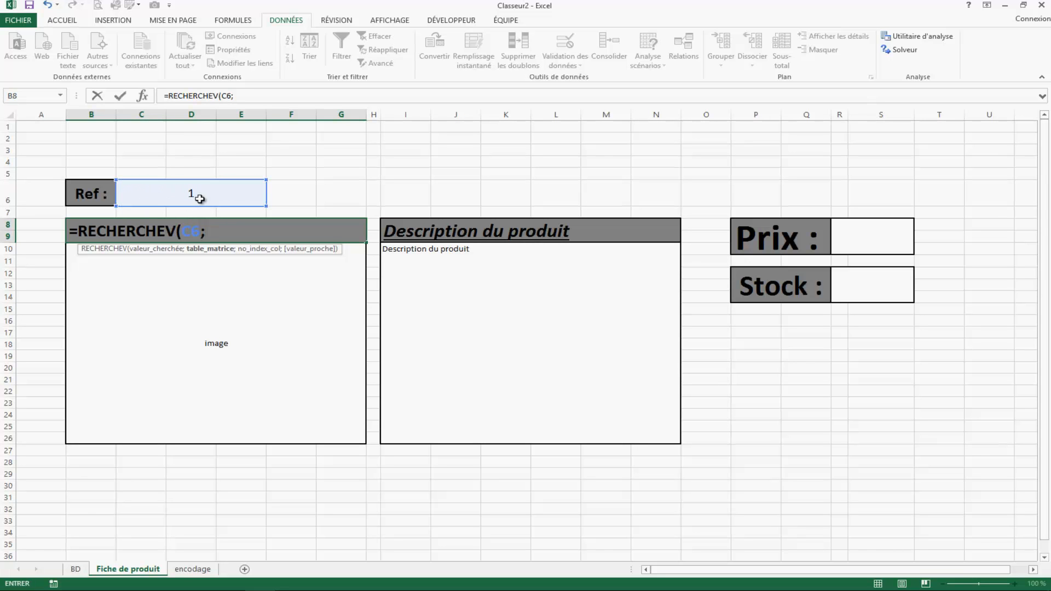
# Complete the RECHERCHEV formula in B8 with the table BD!B7:G9, column index 2 and exact-match argument 0.
pyautogui.click(75, 570)
pyautogui.moveTo(113, 227); pyautogui.dragTo(678, 406)
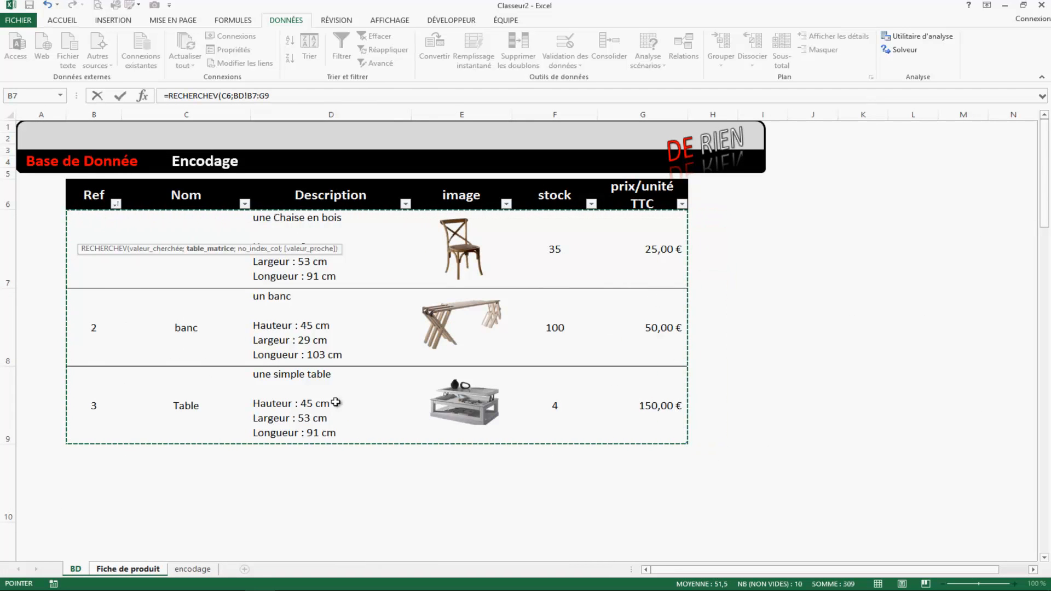
pyautogui.write(';')
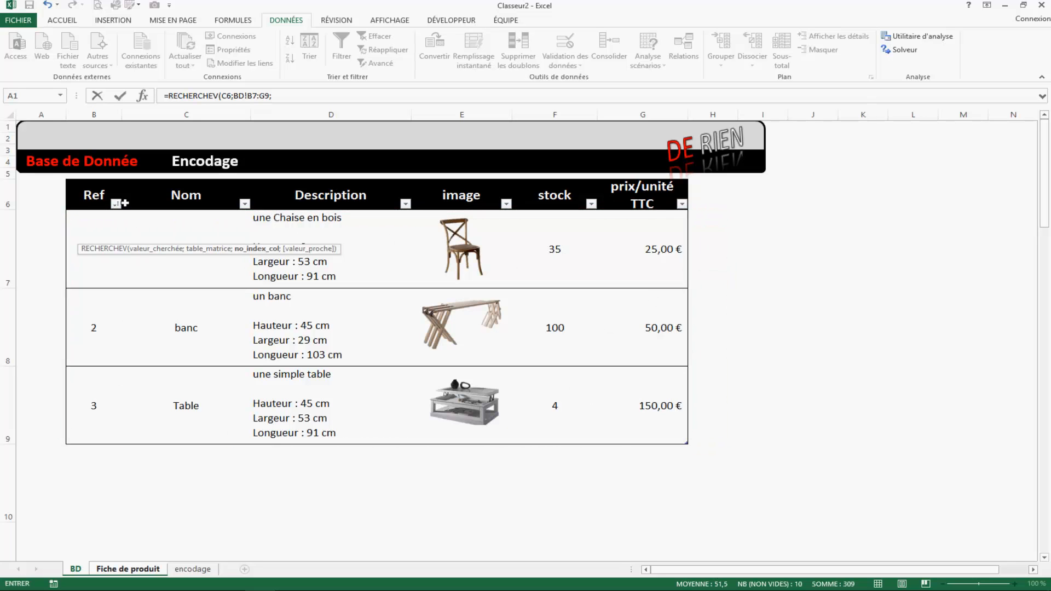
pyautogui.write('2;')
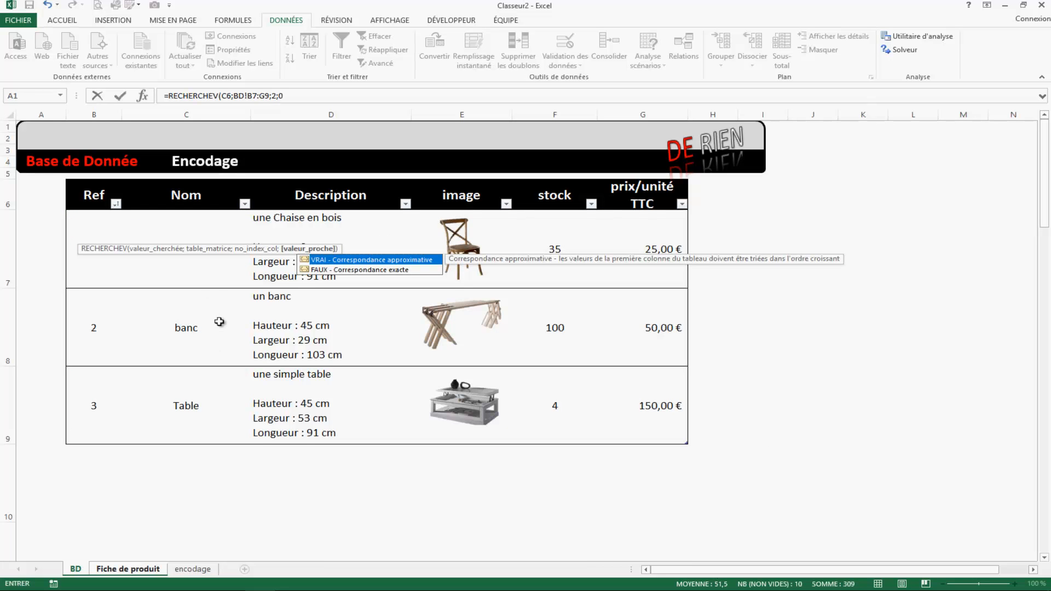
pyautogui.write('0')
pyautogui.press('Return')
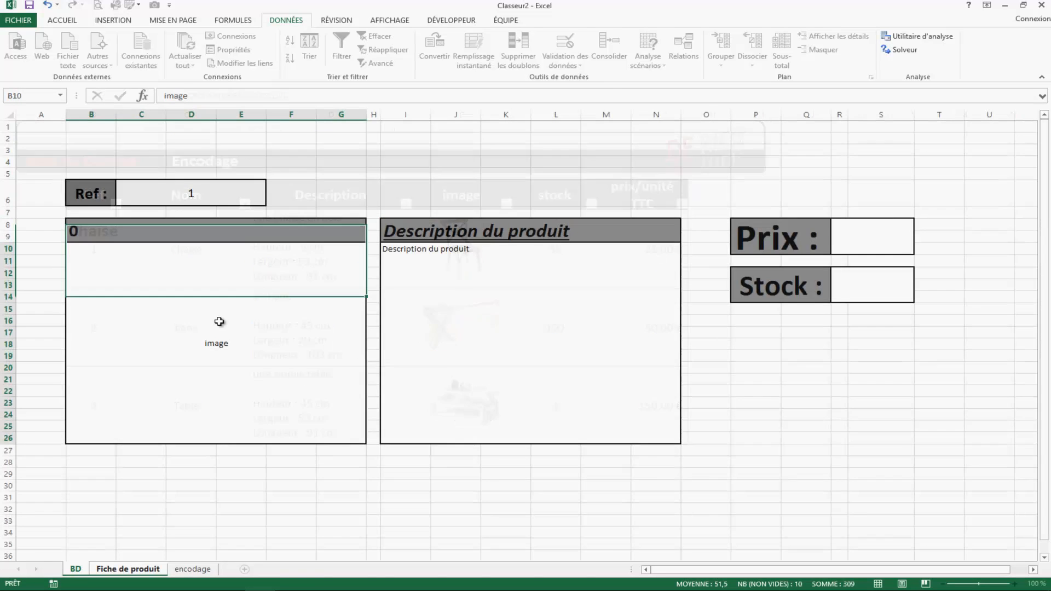
# Test the product name lookup by choosing other references in the Ref cell C6, and clear the cell.
pyautogui.click(136, 234)
pyautogui.click(188, 200)
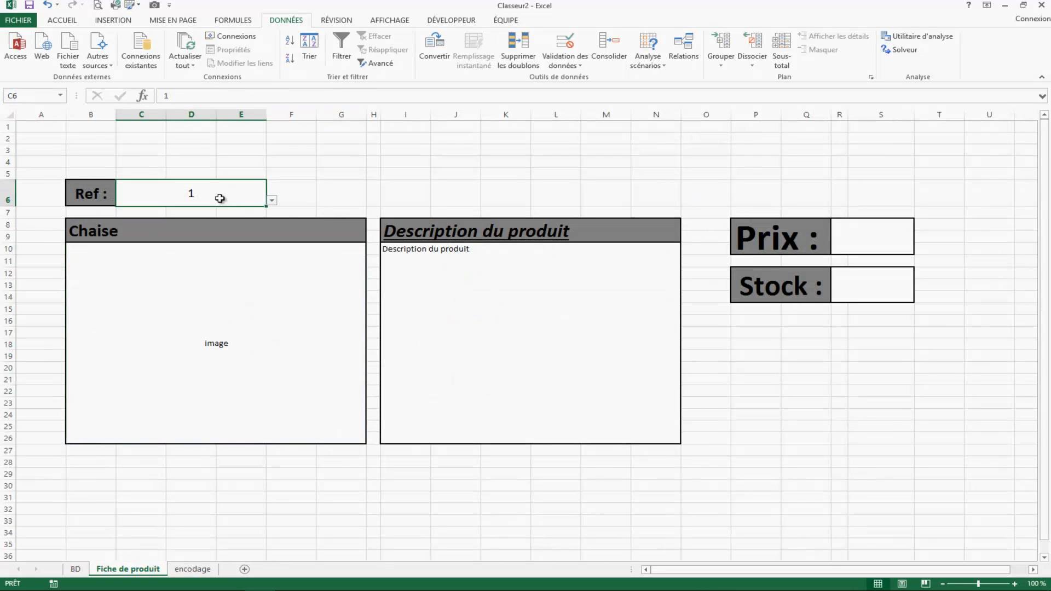
pyautogui.click(271, 201)
pyautogui.click(242, 218)
pyautogui.click(272, 201)
pyautogui.click(243, 226)
pyautogui.click(352, 194)
pyautogui.click(228, 199)
pyautogui.press('Delete')
pyautogui.click(363, 211)
# Wrap the RECHERCHEV formula in B8 in SIERREUR with an empty text "" as the error value.
pyautogui.click(210, 226)
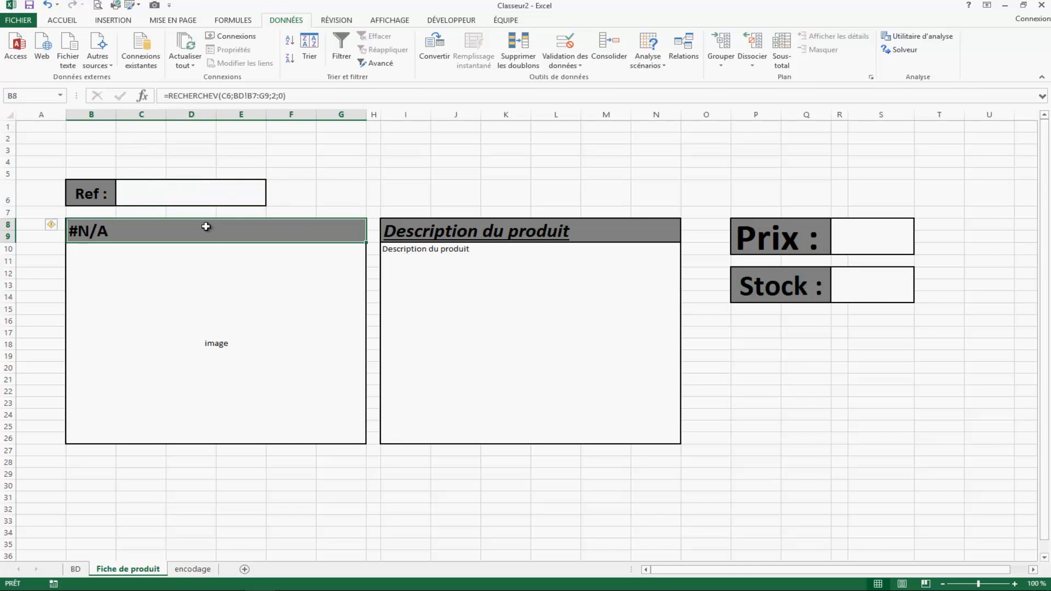
pyautogui.click(174, 97)
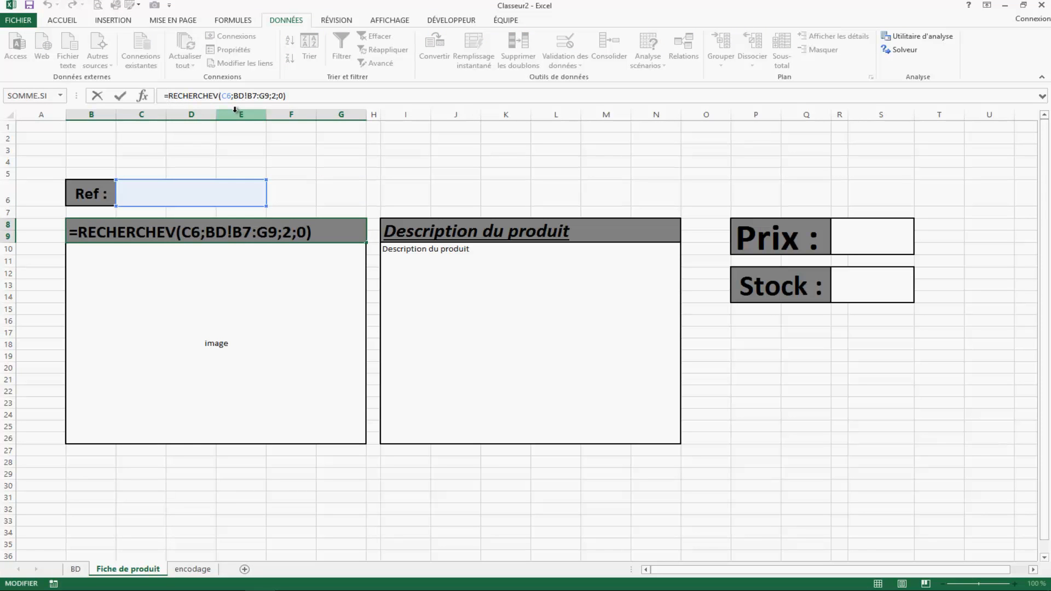
pyautogui.write('sierreu')
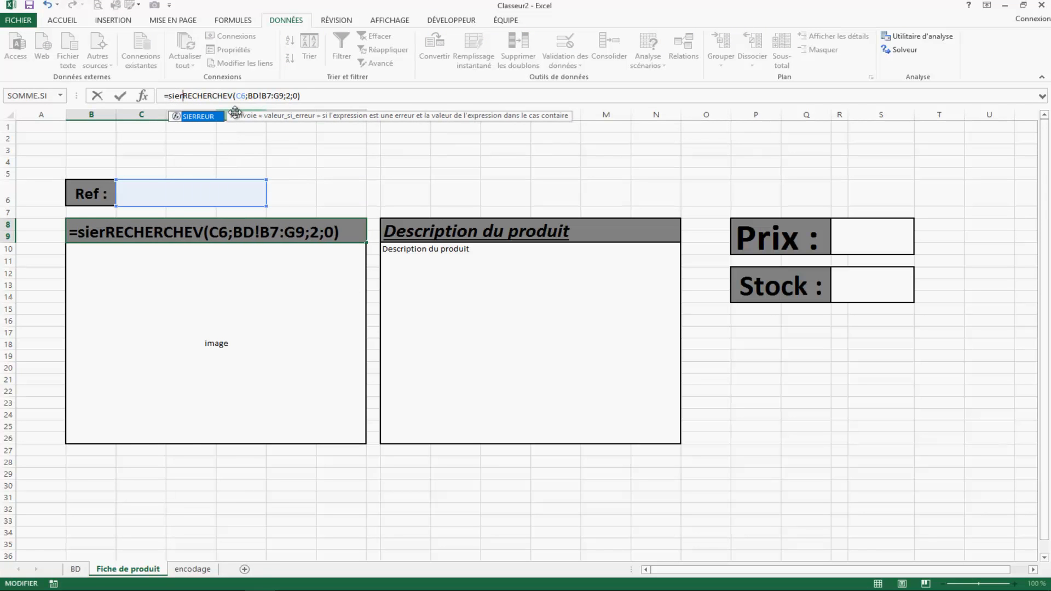
pyautogui.write('r(')
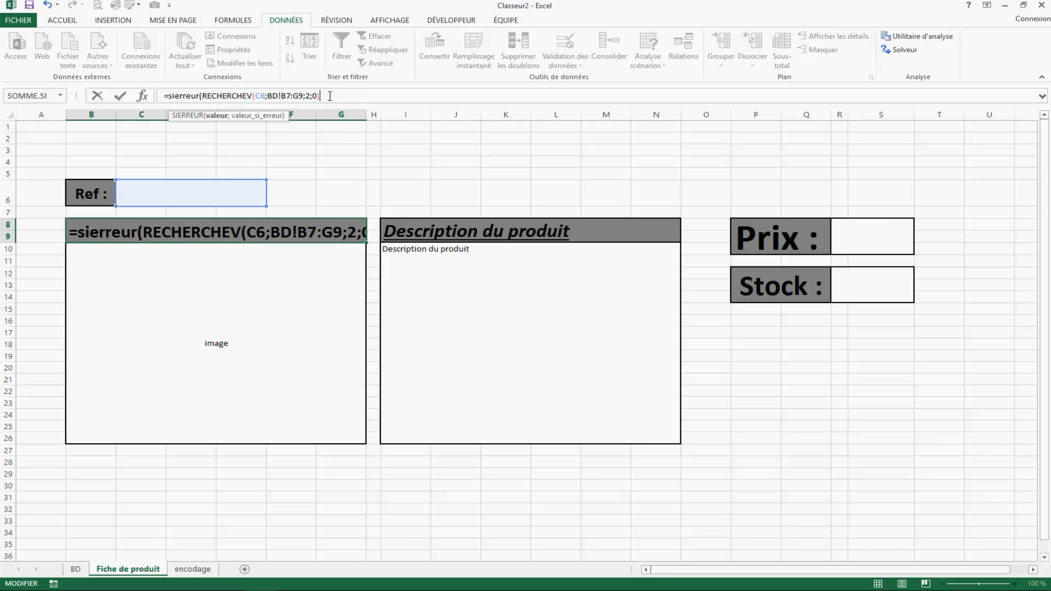
pyautogui.write(';""')
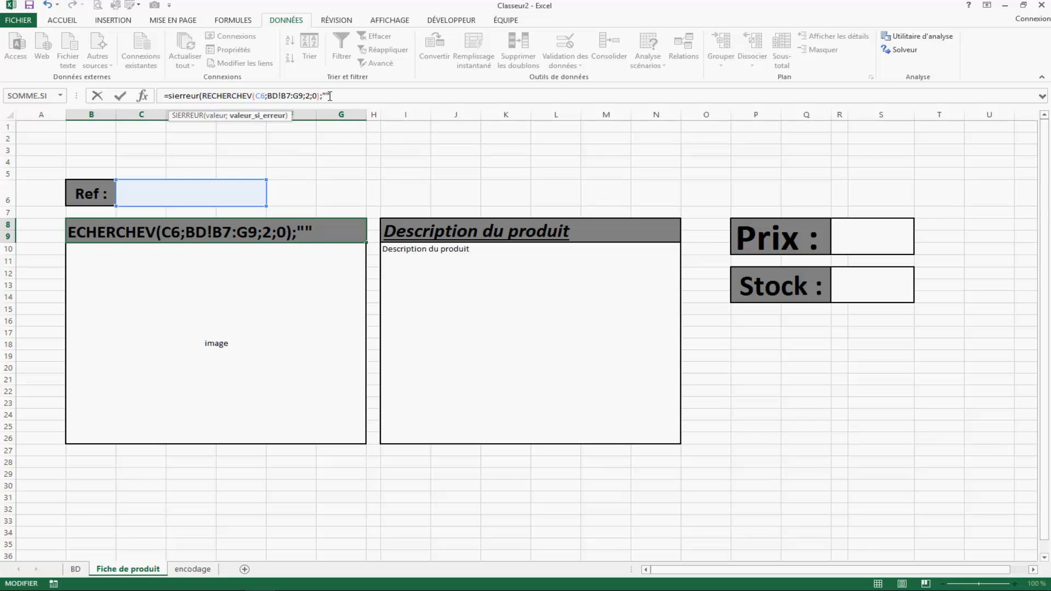
pyautogui.write(')')
pyautogui.press('Return')
pyautogui.click(353, 170)
pyautogui.click(289, 221)
# Choose reference 1 from the drop-down list in the Ref cell C6.
pyautogui.click(194, 187)
pyautogui.click(271, 202)
pyautogui.click(268, 211)
pyautogui.click(405, 192)
pyautogui.click(248, 342)
pyautogui.click(475, 163)
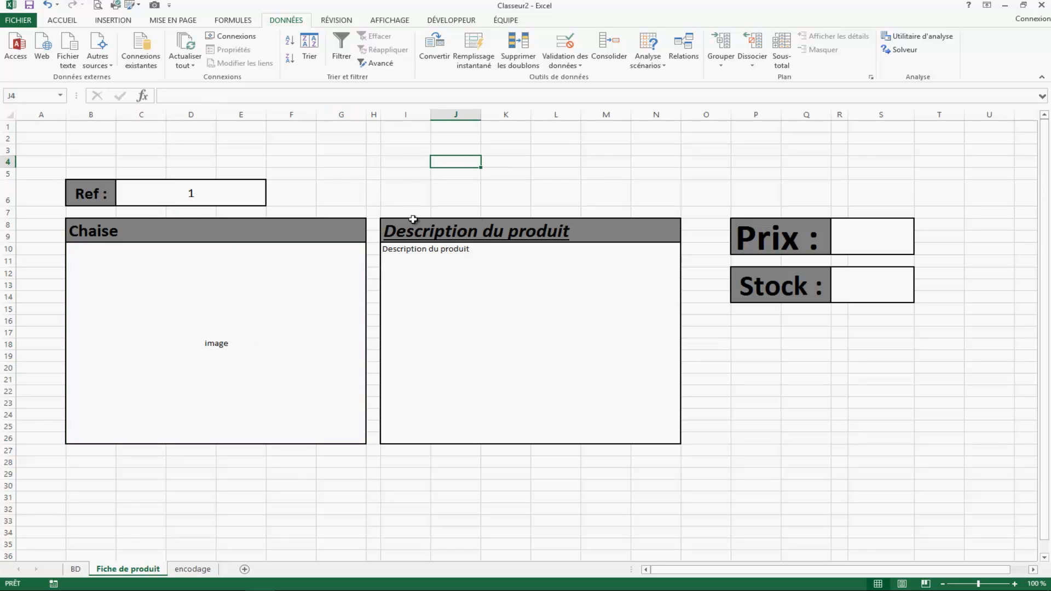
# Replace the description placeholder in I10 with the start of a RECHERCHEV formula using C6 as the lookup value.
pyautogui.click(484, 273)
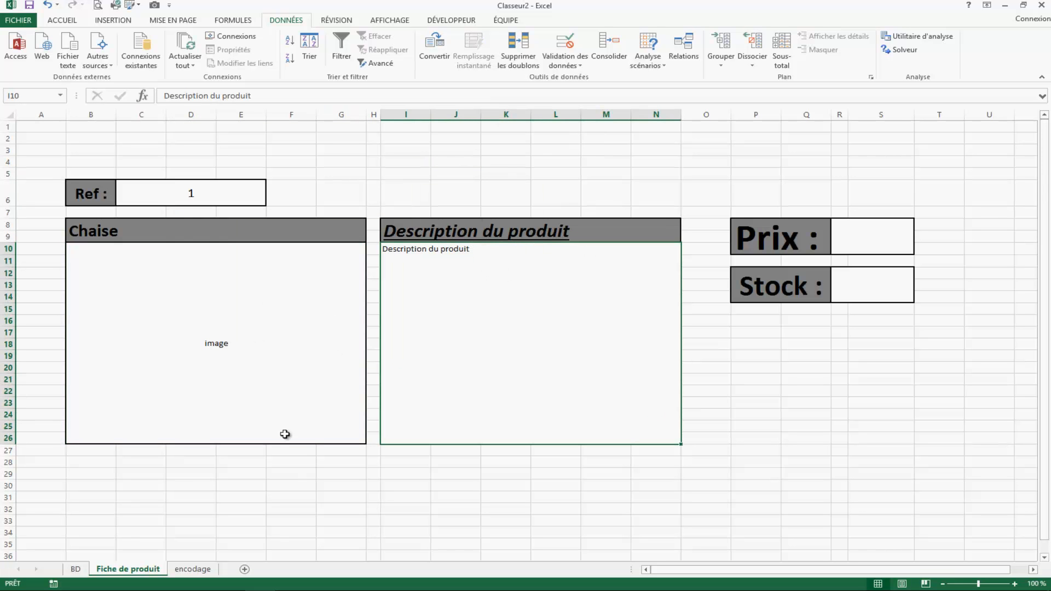
pyautogui.click(85, 569)
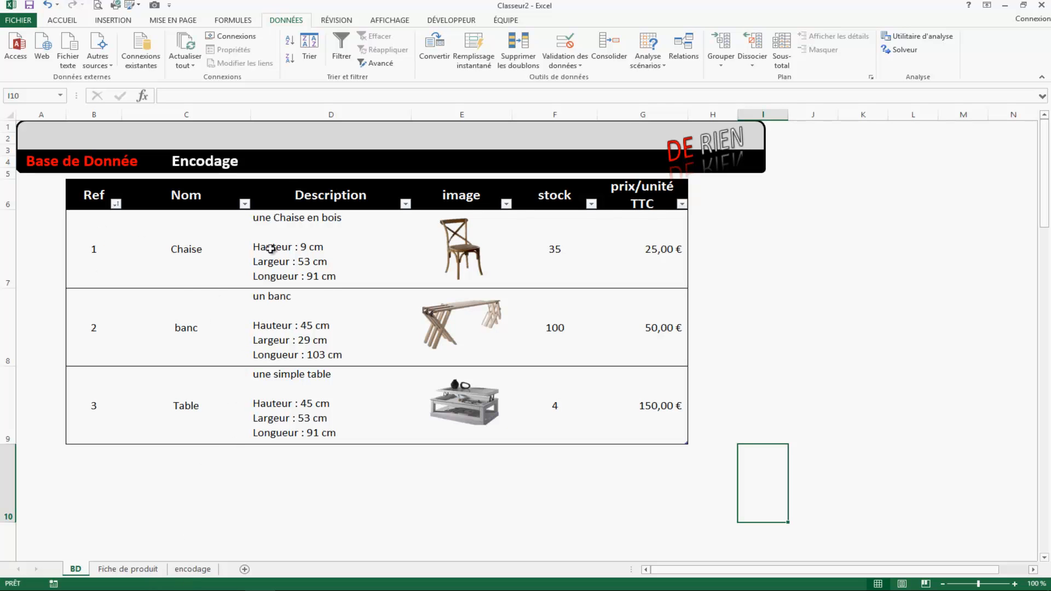
pyautogui.click(128, 569)
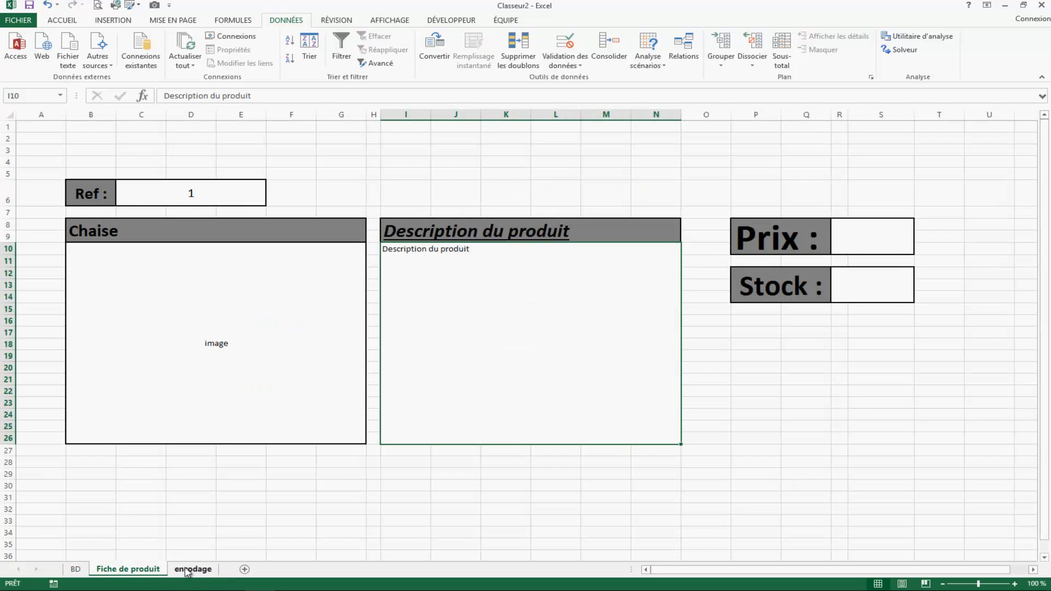
pyautogui.write('=re')
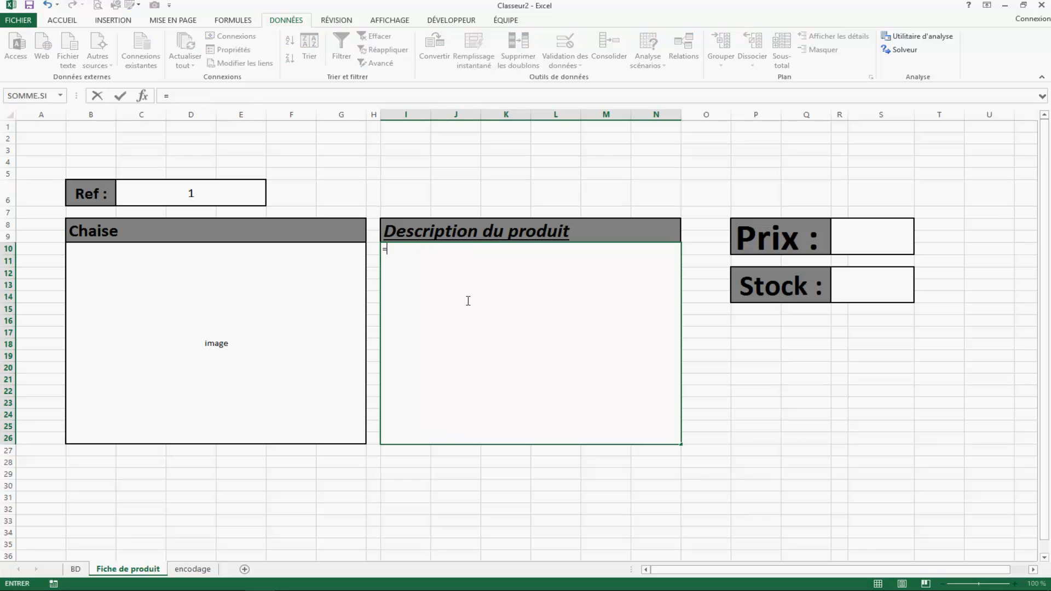
pyautogui.press('Down')
pyautogui.press('Down')
pyautogui.press('Tab')
pyautogui.click(205, 201)
pyautogui.write(';')
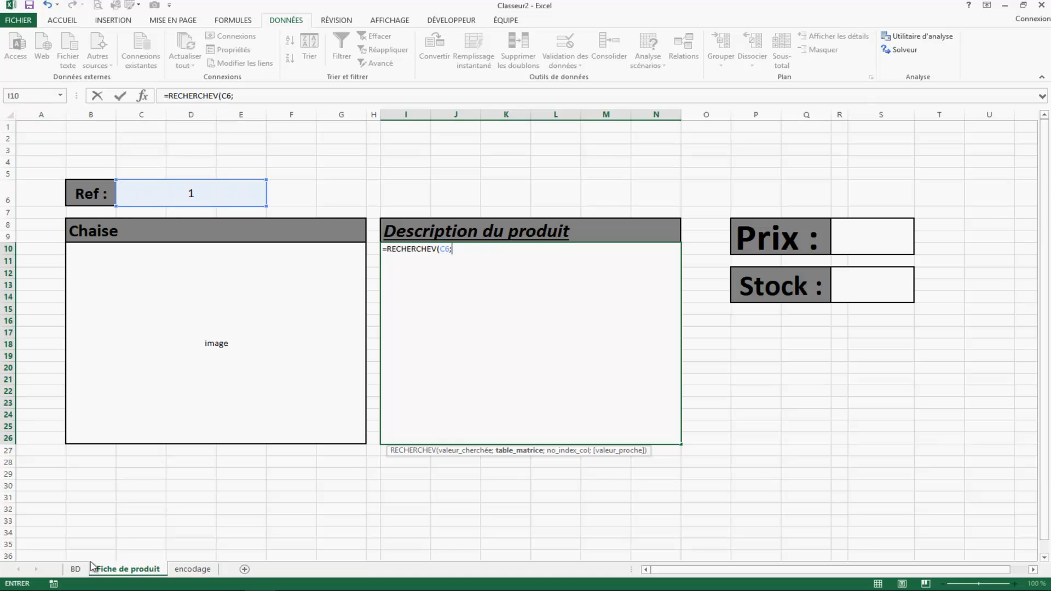
# Complete the description lookup in I10 with the table BD!B7:G9, column index 3 and exact-match argument 0.
pyautogui.click(76, 570)
pyautogui.moveTo(110, 234); pyautogui.dragTo(671, 431)
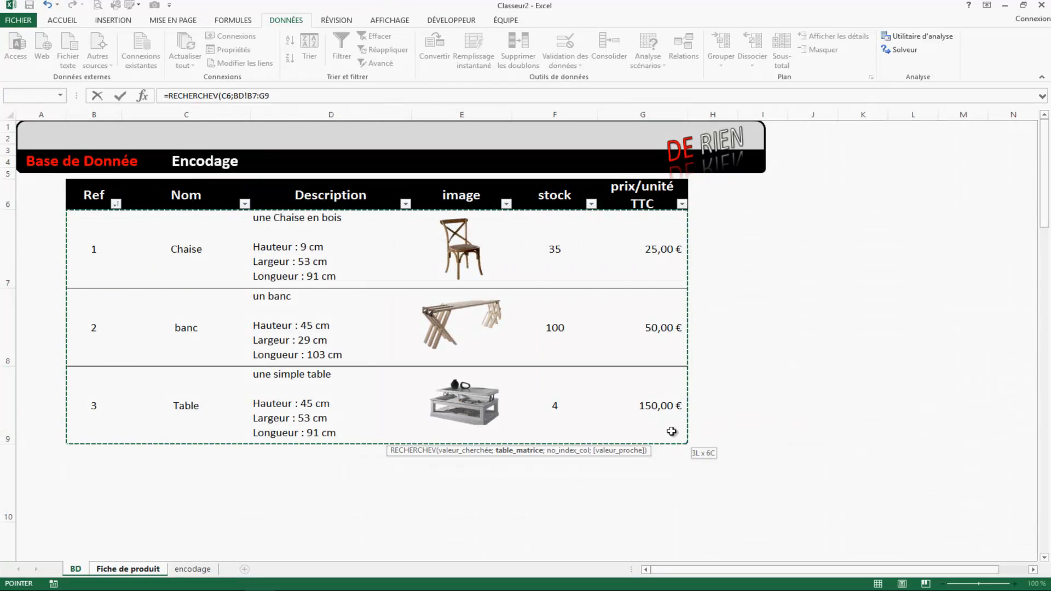
pyautogui.write(';')
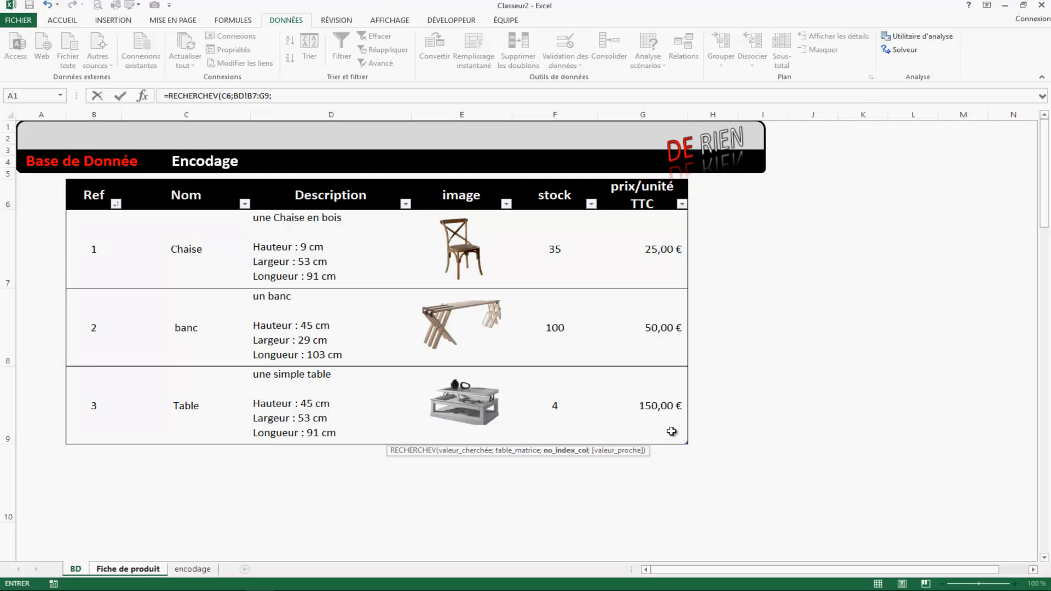
pyautogui.write('3;')
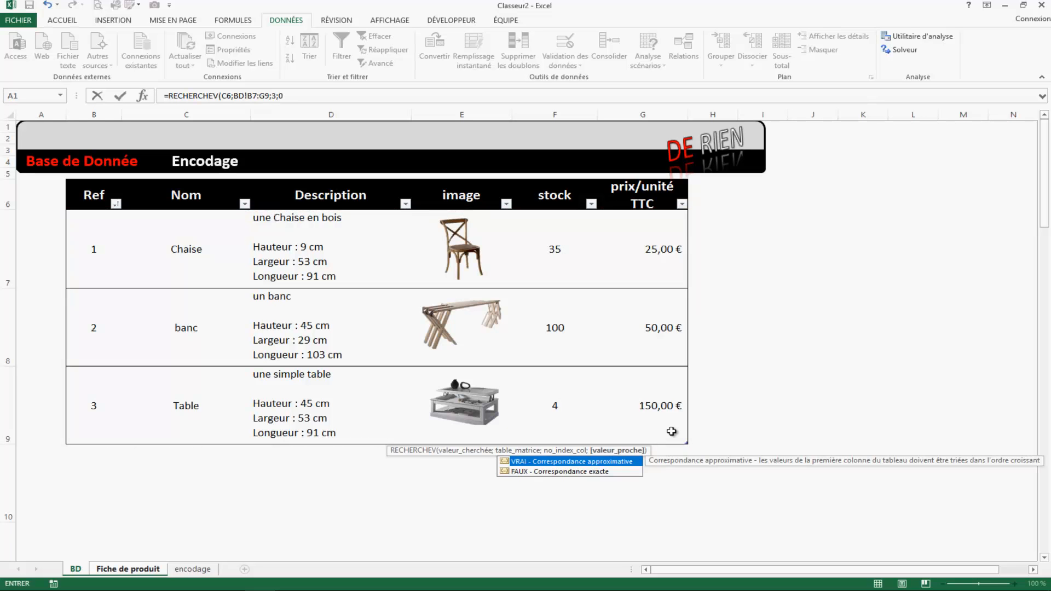
pyautogui.write('0')
pyautogui.press('Return')
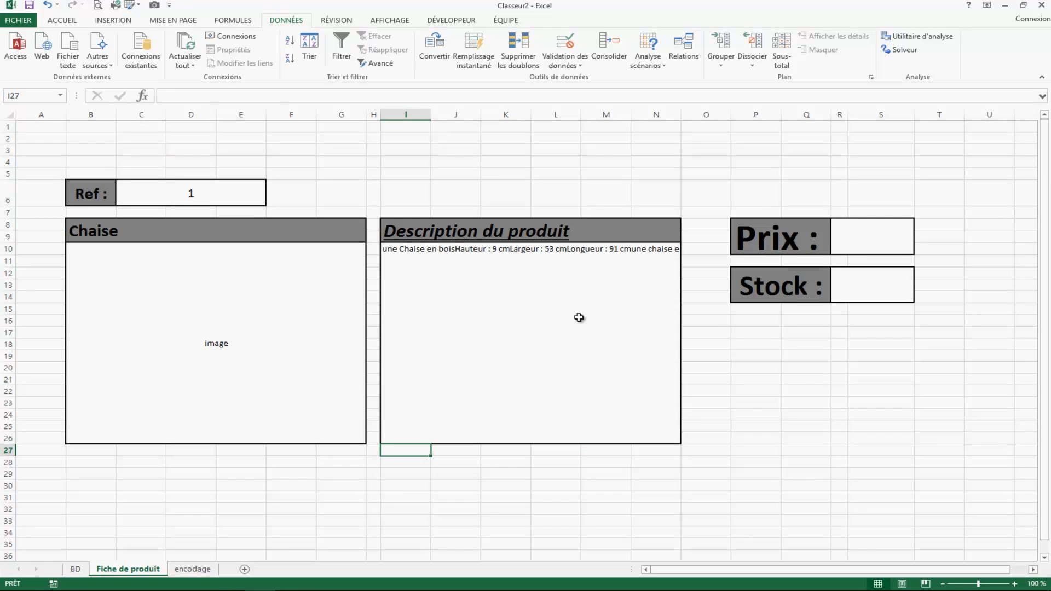
# Turn on text wrapping for the description cell I10.
pyautogui.click(67, 20)
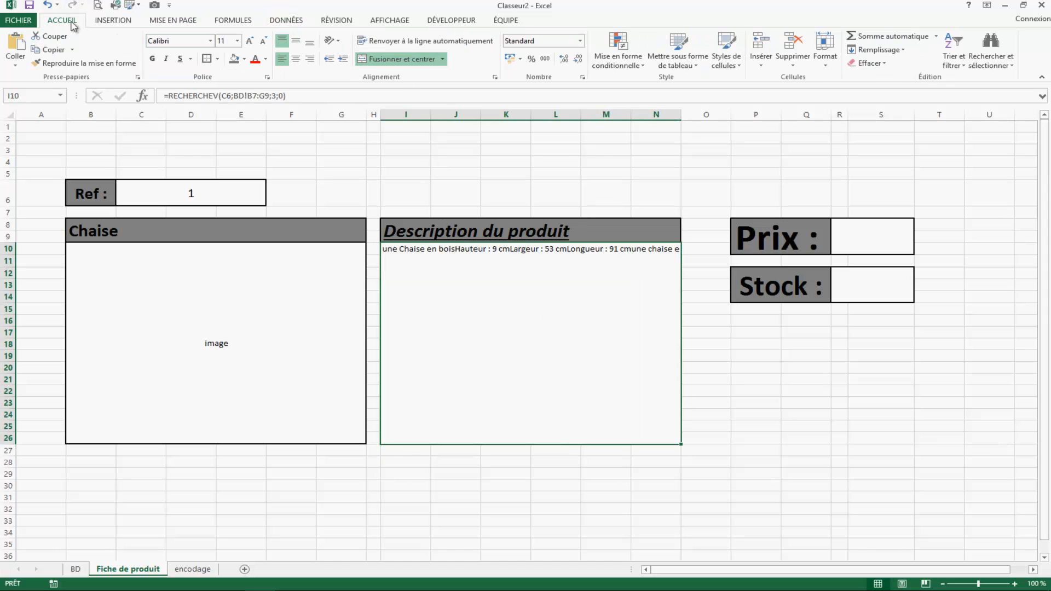
pyautogui.click(465, 41)
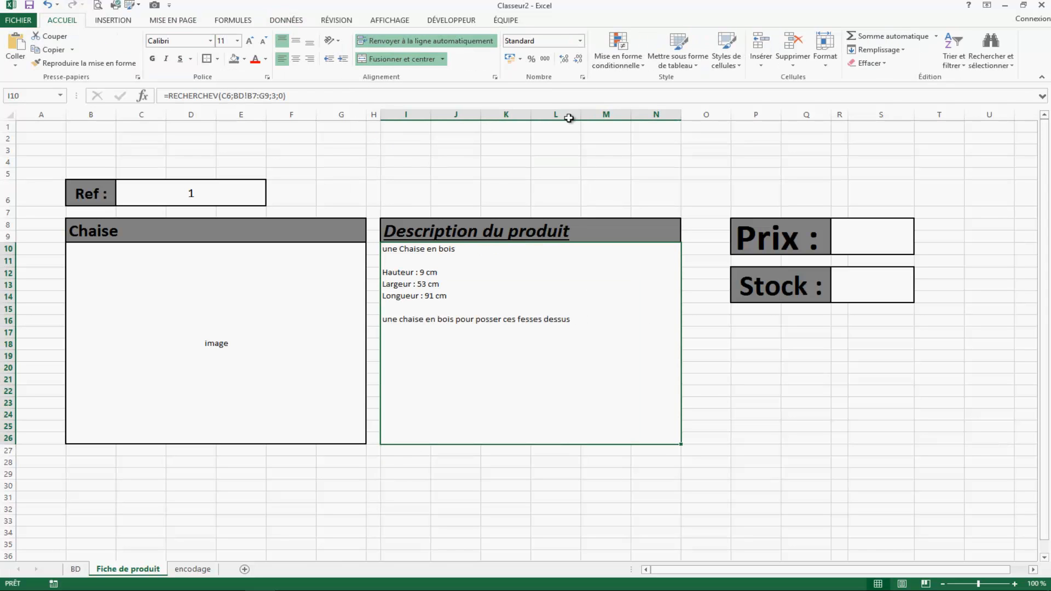
pyautogui.click(577, 498)
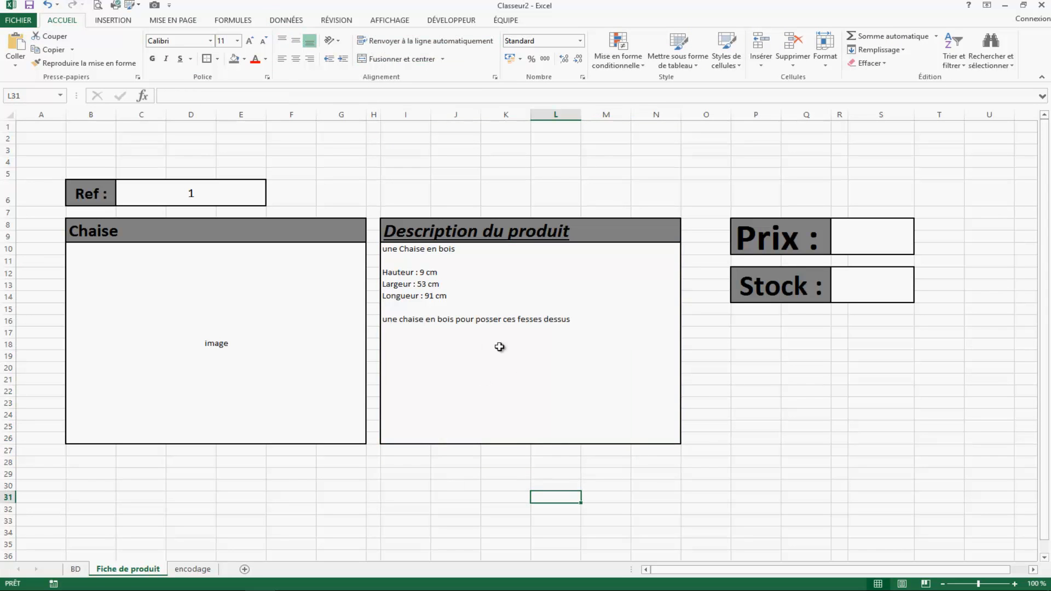
# Wrap the description formula in I10 in SIERREUR with an empty text "" as the error value.
pyautogui.click(446, 304)
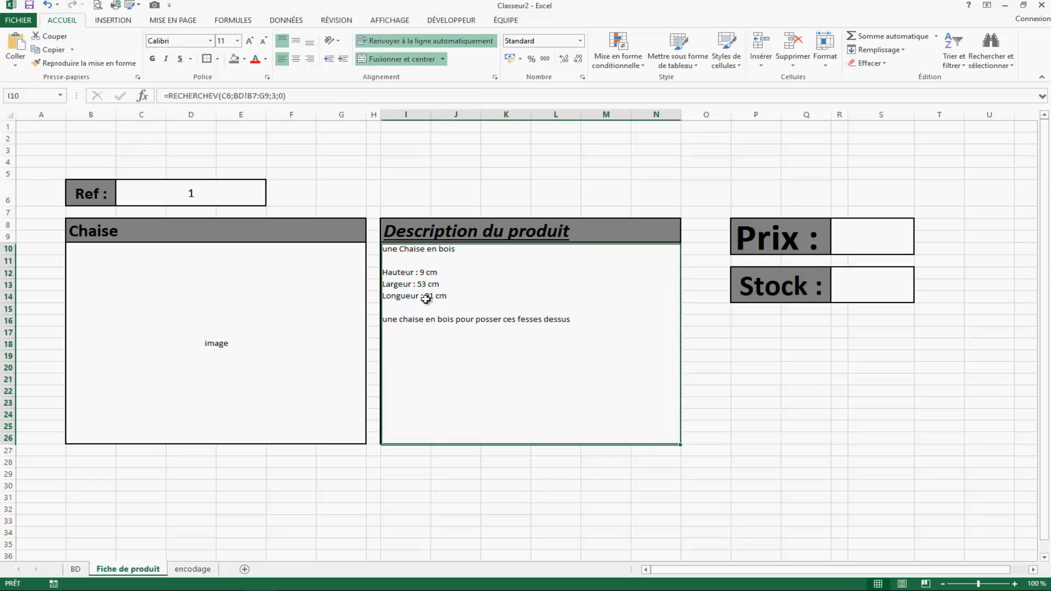
pyautogui.click(171, 96)
pyautogui.write('sierr')
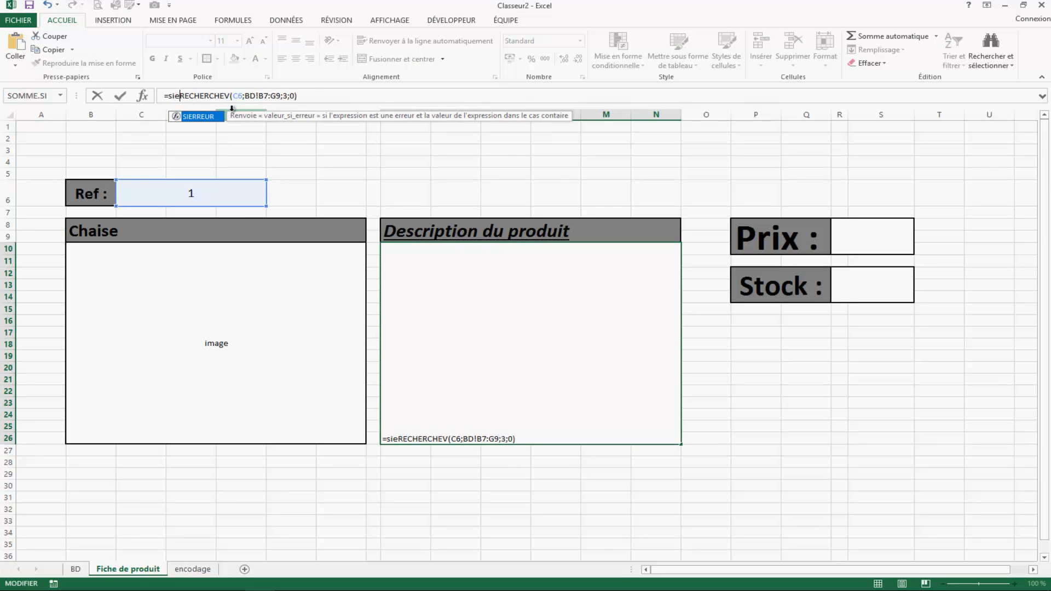
pyautogui.press('Tab')
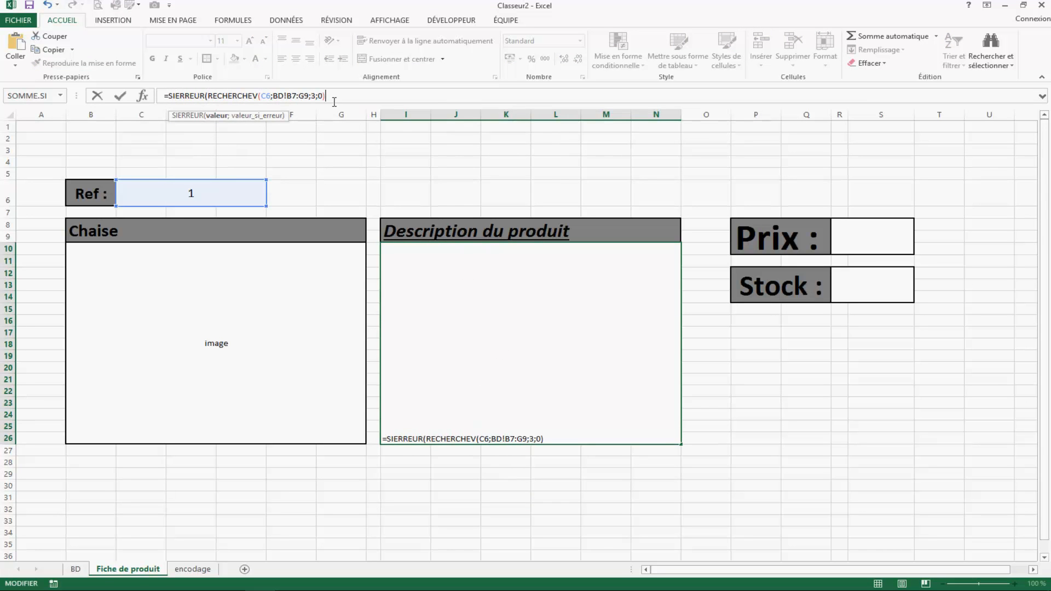
pyautogui.write(';"")')
pyautogui.press('Return')
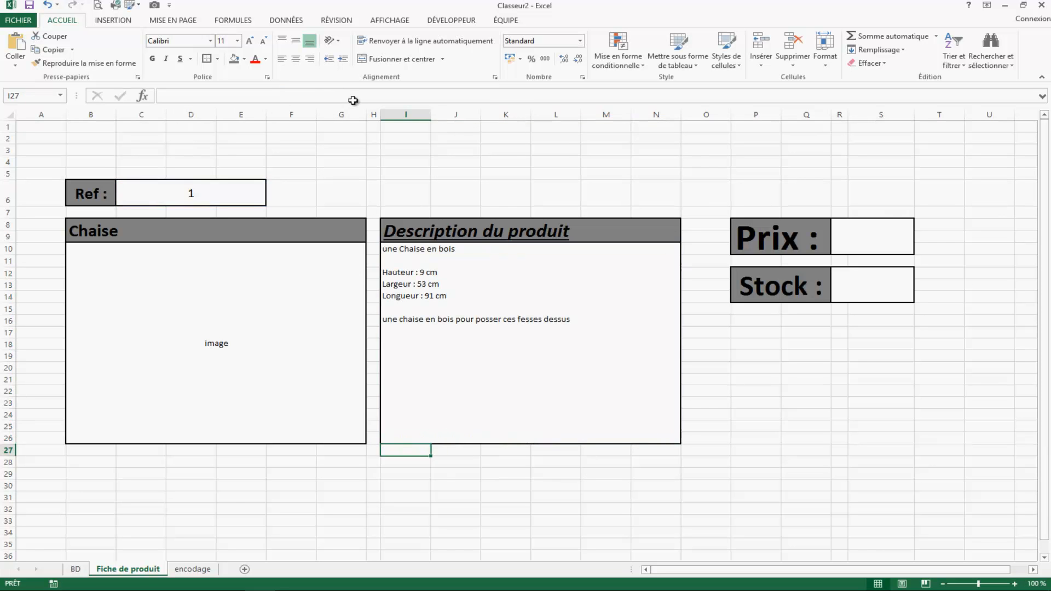
# Narrow column O to bring the price and stock boxes closer to the description.
pyautogui.moveTo(769, 371); pyautogui.dragTo(769, 379)
pyautogui.click(866, 245)
pyautogui.moveTo(731, 115); pyautogui.dragTo(697, 115)
# Start a RECHERCHEV formula in the price value cell R8 with C6 as the lookup value.
pyautogui.write('=')
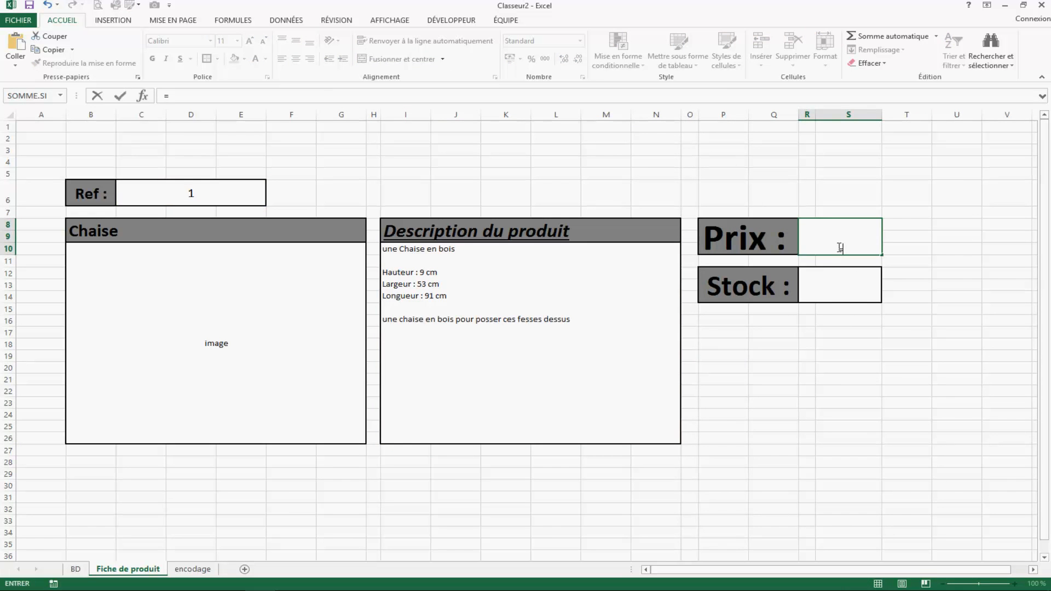
pyautogui.write('recherch')
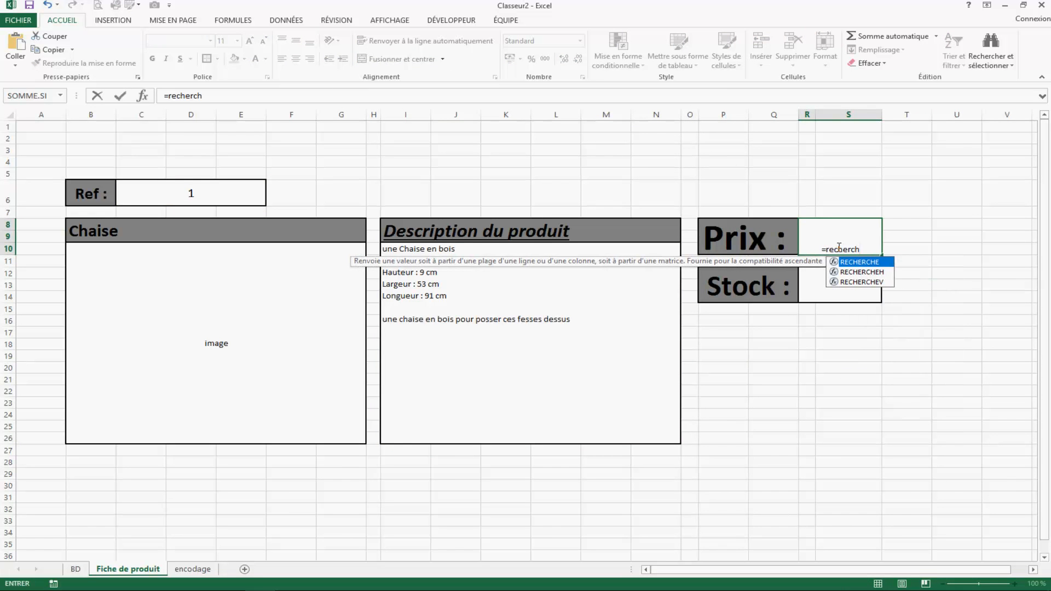
pyautogui.click(870, 283)
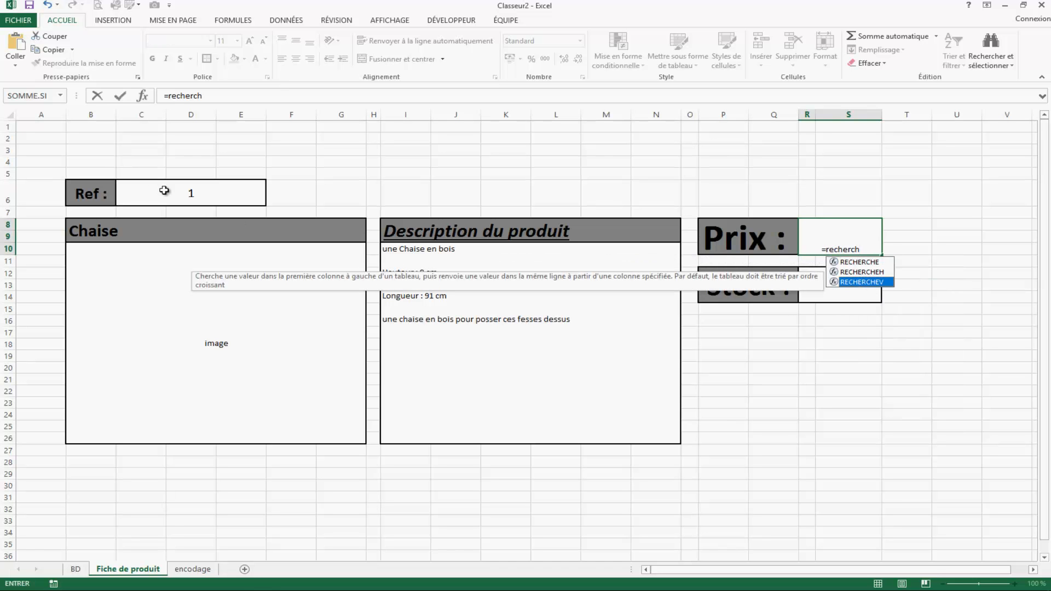
pyautogui.doubleClick(871, 285)
pyautogui.click(197, 194)
pyautogui.write(';')
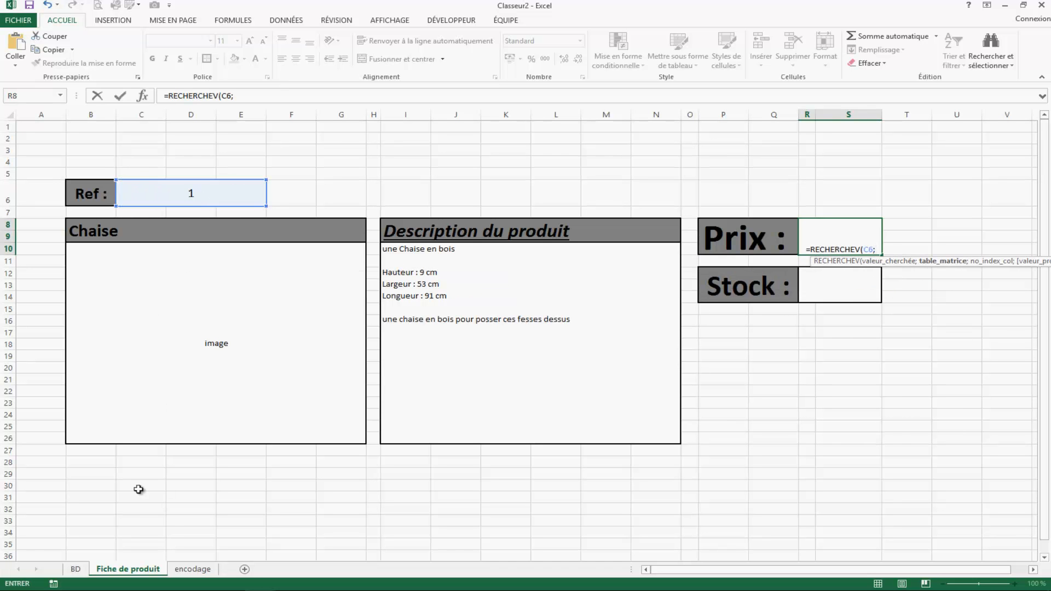
# Complete the price lookup in R8 with the table BD!B7:G9 and column index 6, and apply the euro accounting format.
pyautogui.click(75, 569)
pyautogui.moveTo(107, 234); pyautogui.dragTo(638, 419)
pyautogui.write(';6')
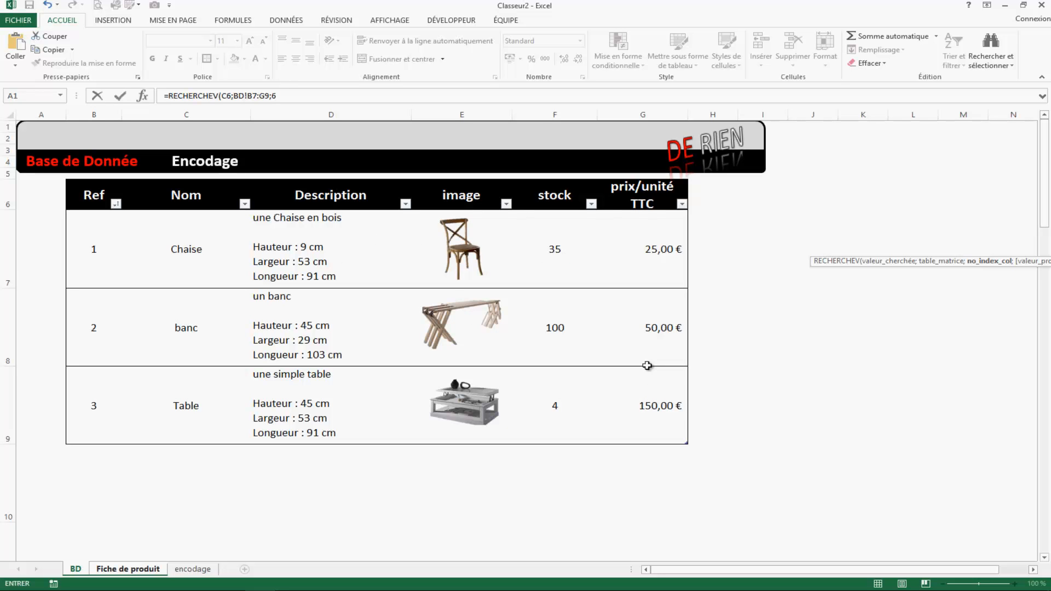
pyautogui.press('Return')
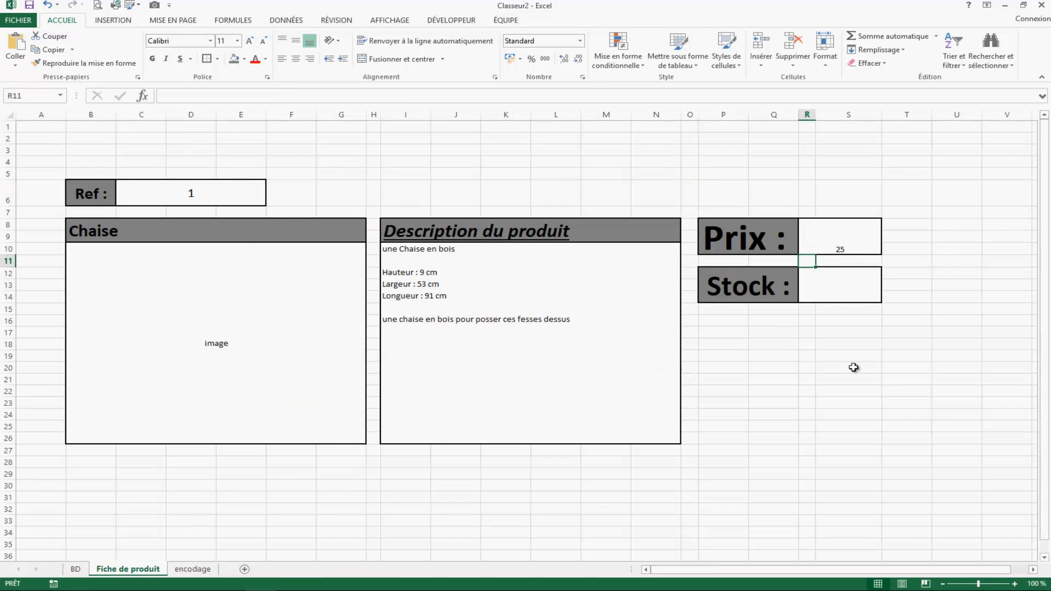
pyautogui.click(848, 241)
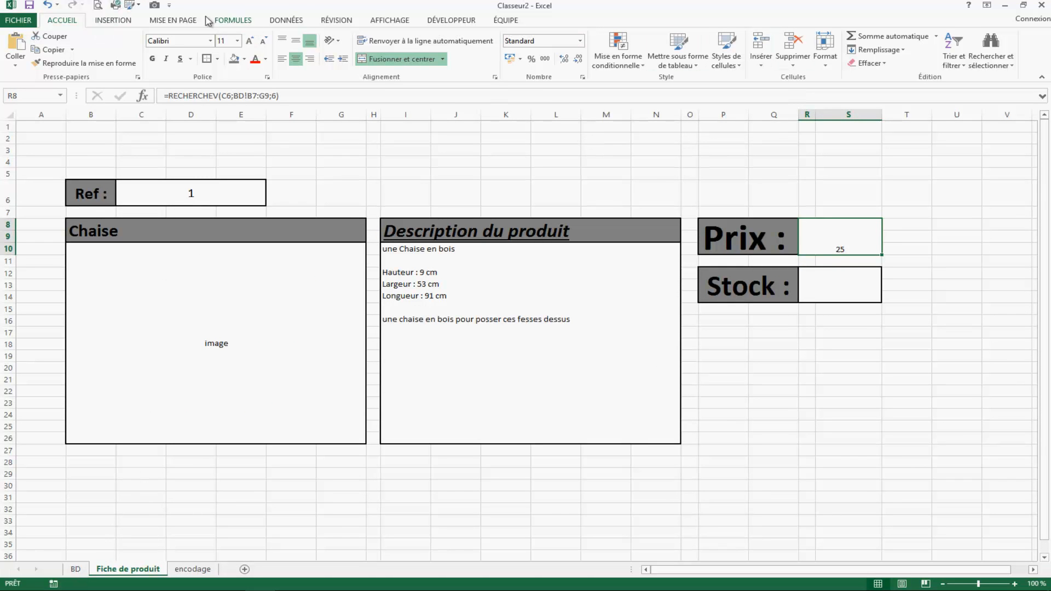
pyautogui.click(511, 58)
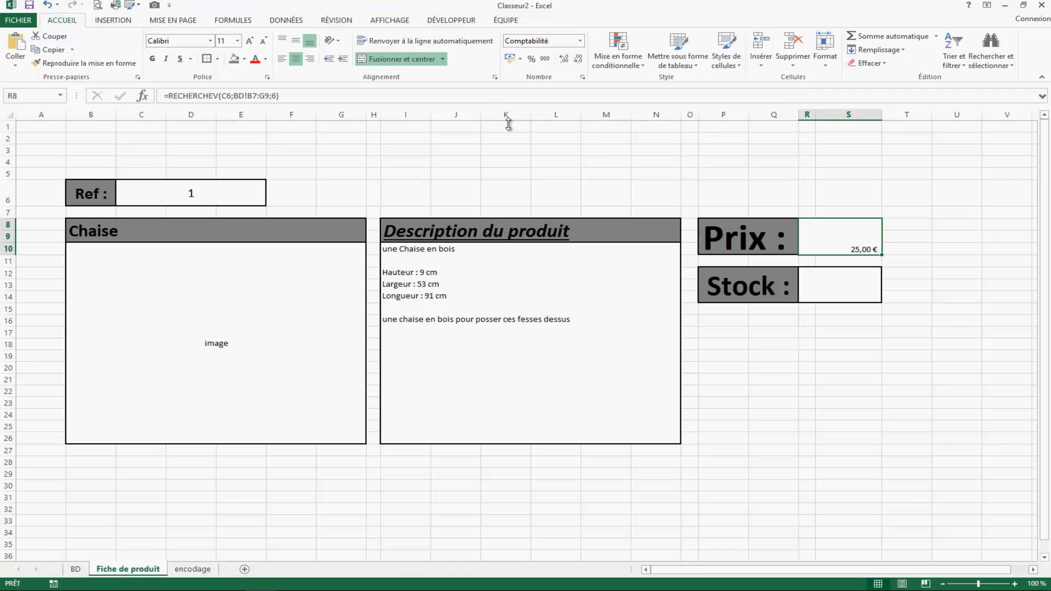
# Format the price value in R8 as 18 pt bold, left-aligned and vertically centred.
pyautogui.click(249, 41)
pyautogui.click(250, 40)
pyautogui.click(250, 41)
pyautogui.click(250, 41)
pyautogui.click(250, 40)
pyautogui.click(250, 41)
pyautogui.click(250, 40)
pyautogui.click(263, 40)
pyautogui.click(263, 41)
pyautogui.click(263, 41)
pyautogui.click(263, 41)
pyautogui.click(295, 40)
pyautogui.click(281, 58)
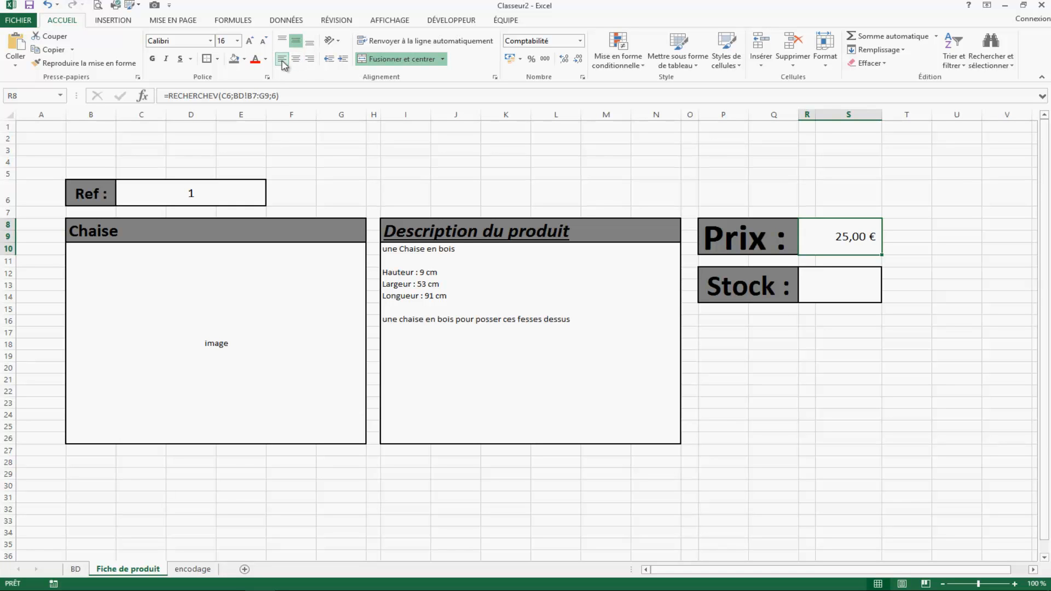
pyautogui.click(248, 41)
pyautogui.click(152, 59)
pyautogui.click(824, 346)
# Enter a RECHERCHEV formula in the stock value cell R12 with lookup value C6, table BD!B7:G9, column index 5 and exact match 0.
pyautogui.click(831, 293)
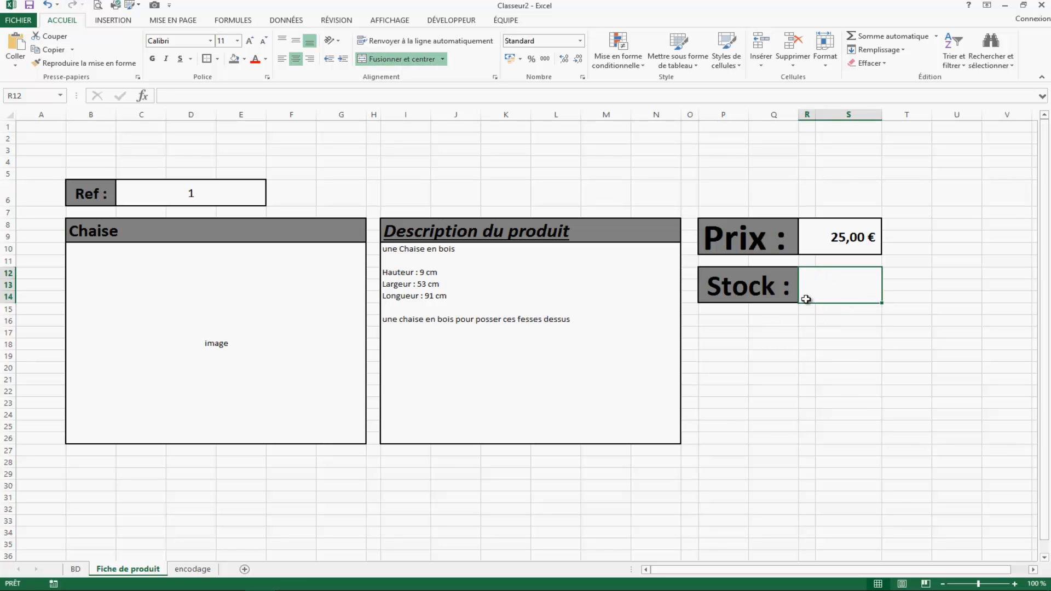
pyautogui.write('=rechr')
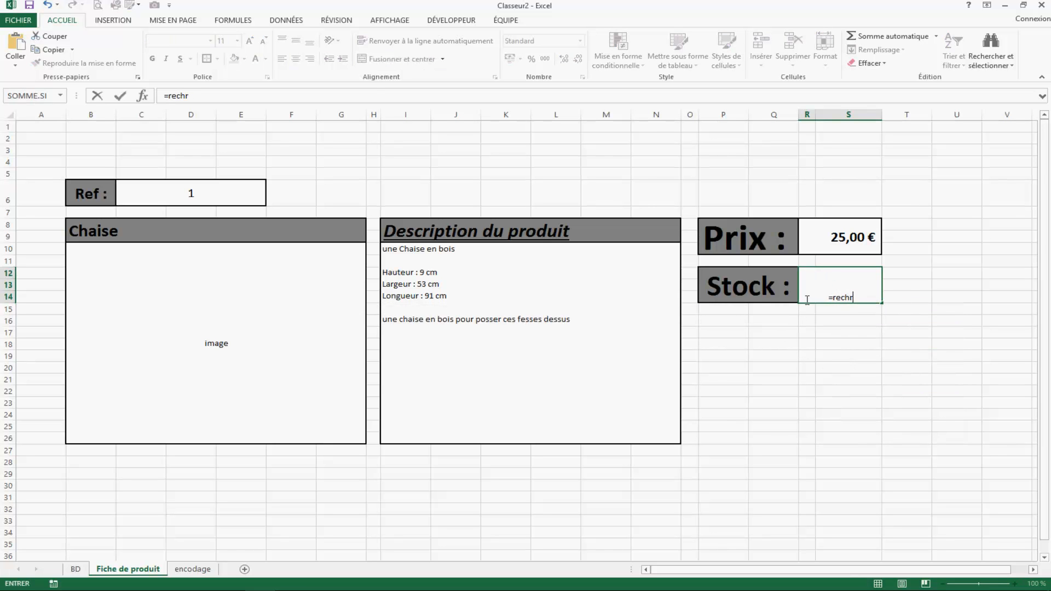
pyautogui.press('BackSpace')
pyautogui.write('erchev')
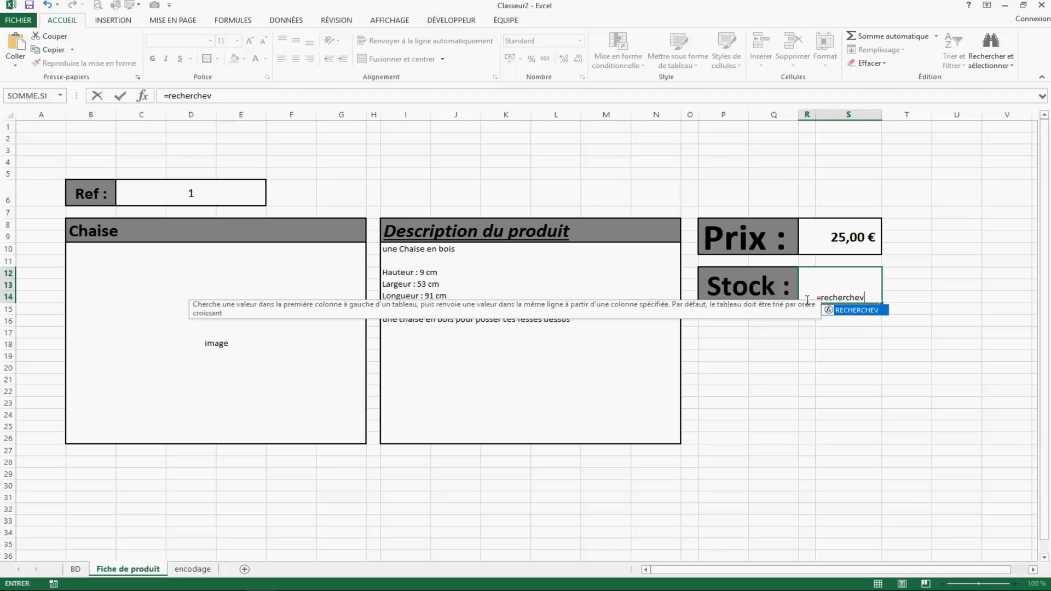
pyautogui.write('(')
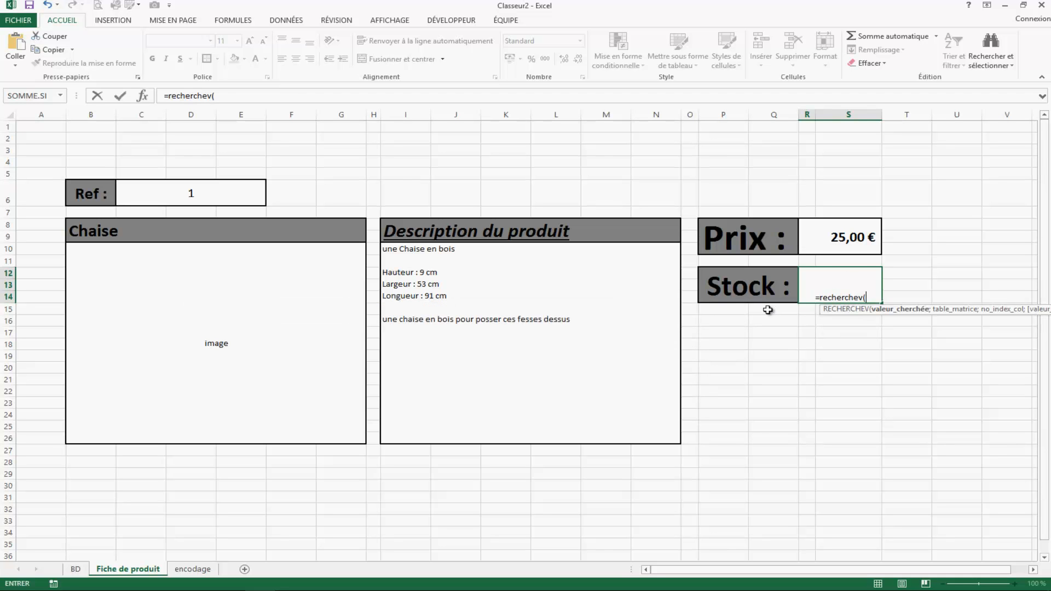
pyautogui.click(188, 196)
pyautogui.write(';')
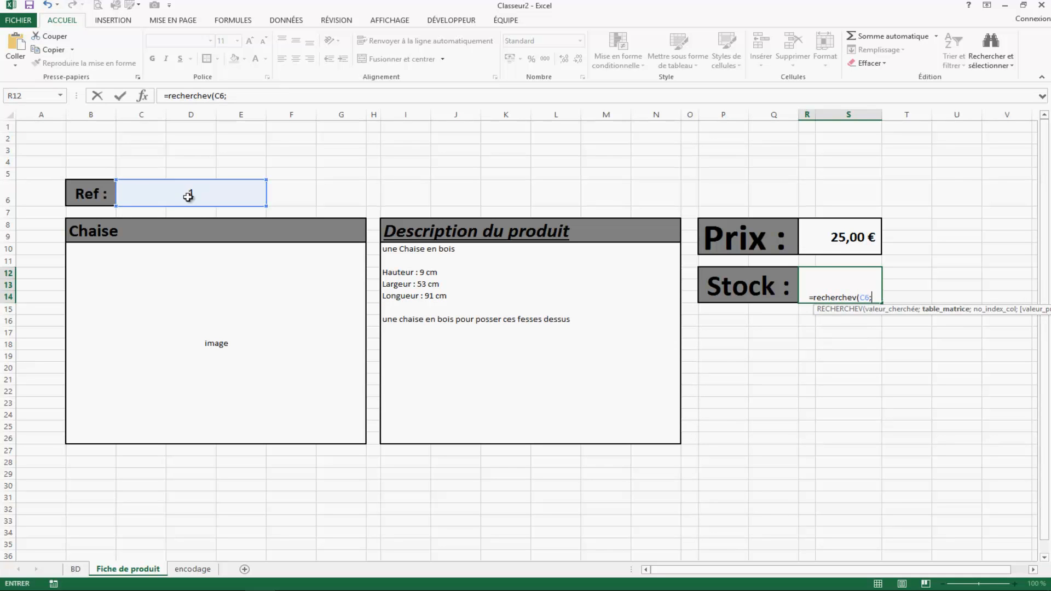
pyautogui.click(76, 569)
pyautogui.moveTo(76, 243); pyautogui.dragTo(642, 430)
pyautogui.write(';')
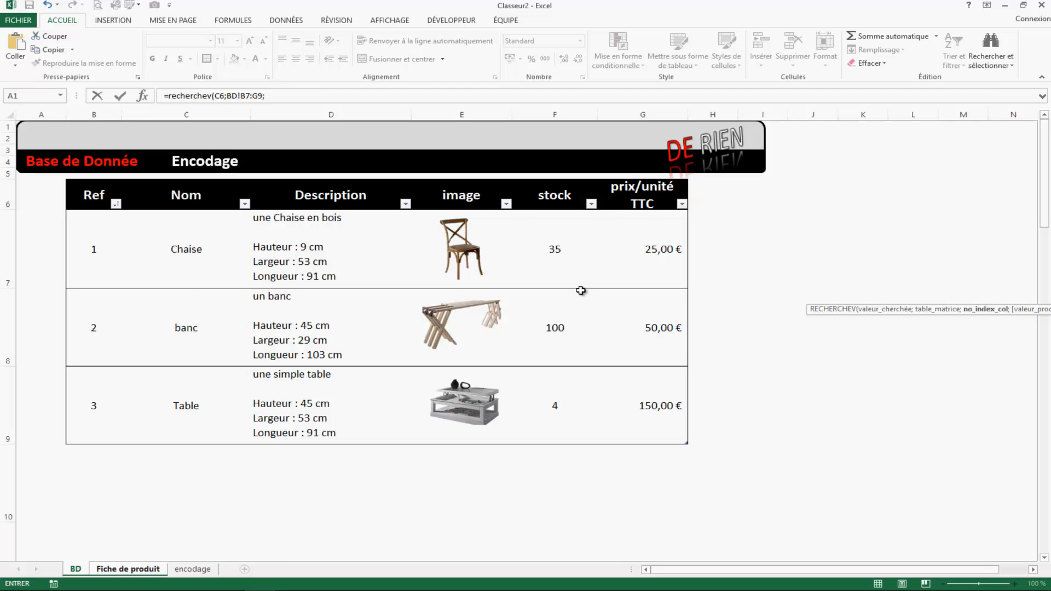
pyautogui.write('5;0)')
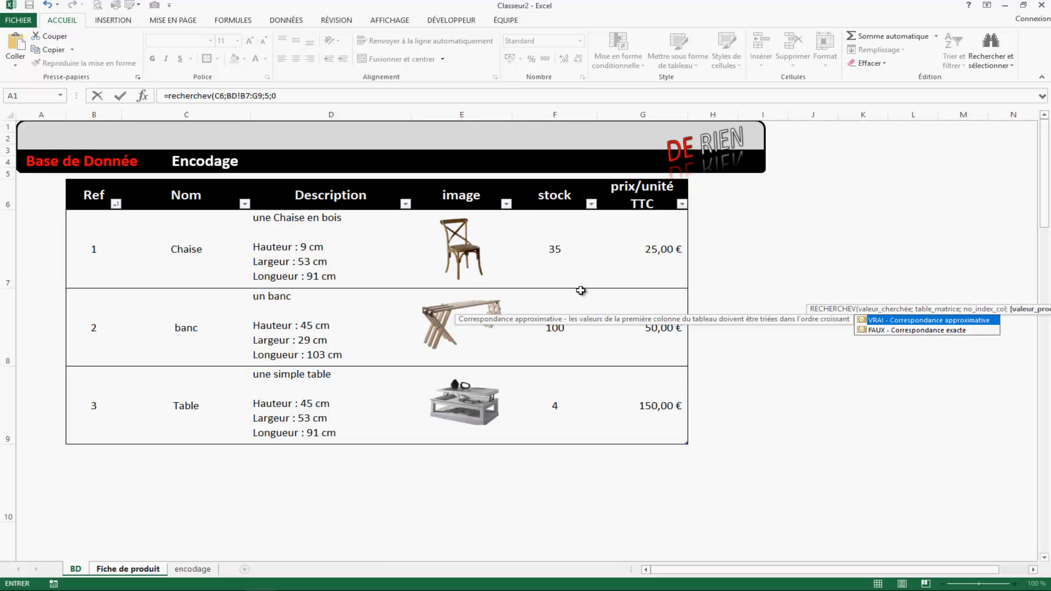
pyautogui.press('Return')
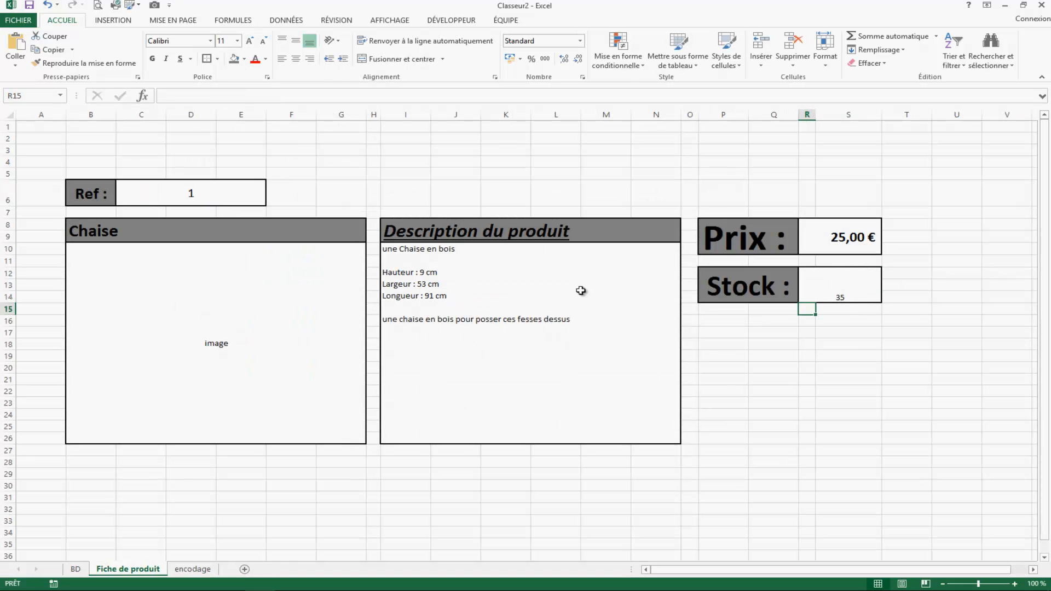
# Enlarge the stock value in R12 to 28 pt.
pyautogui.click(803, 293)
pyautogui.click(249, 41)
pyautogui.click(250, 40)
pyautogui.click(250, 41)
pyautogui.click(250, 41)
pyautogui.click(250, 41)
pyautogui.click(249, 41)
pyautogui.click(250, 40)
pyautogui.click(249, 41)
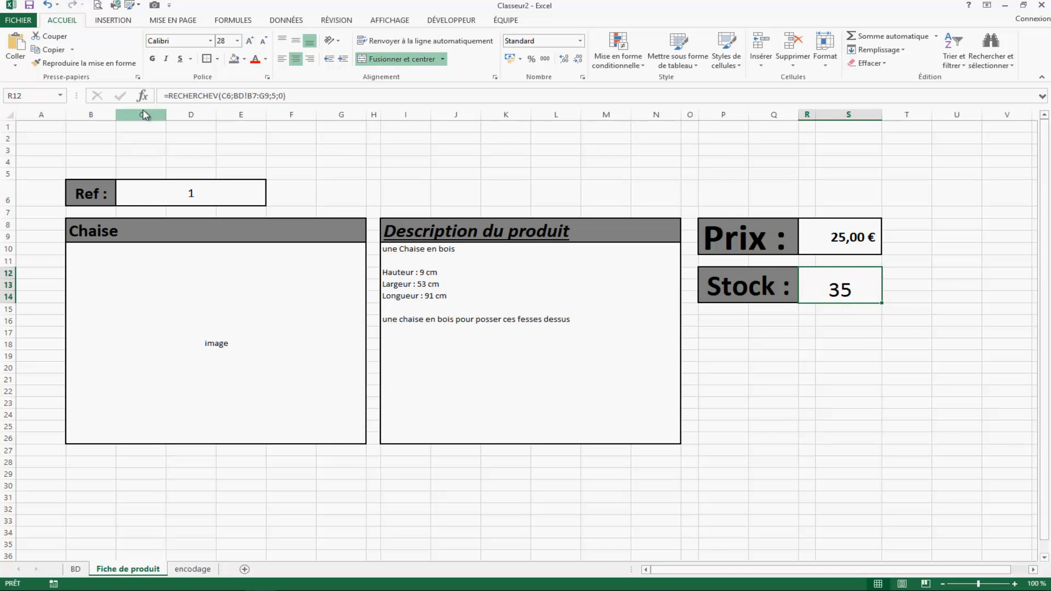
# Wrap the stock lookup in R12 in SIERREUR with an empty text "" as the error value.
pyautogui.click(166, 97)
pyautogui.write('sie')
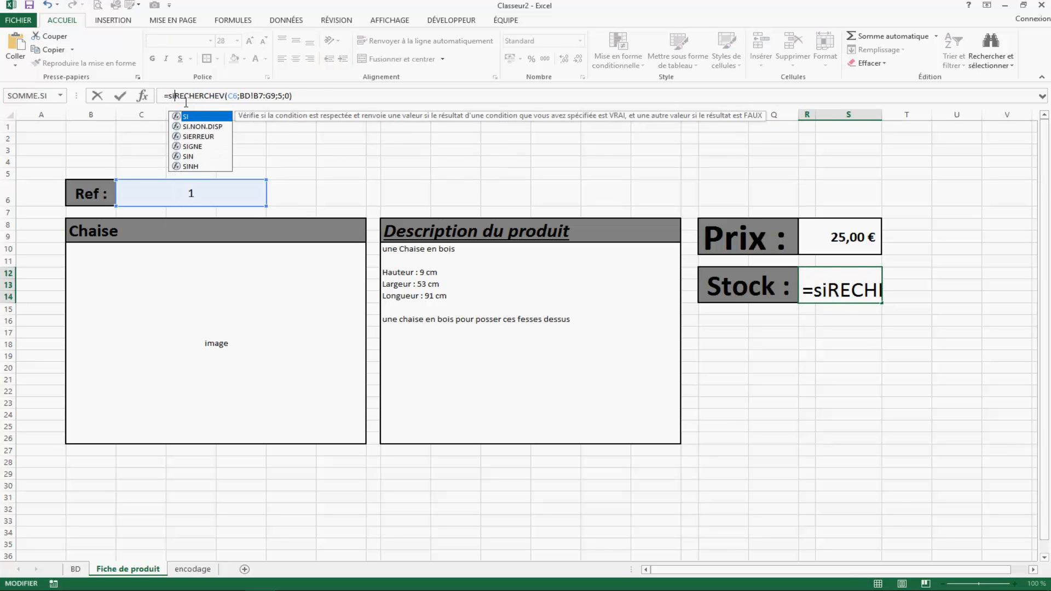
pyautogui.press('Tab')
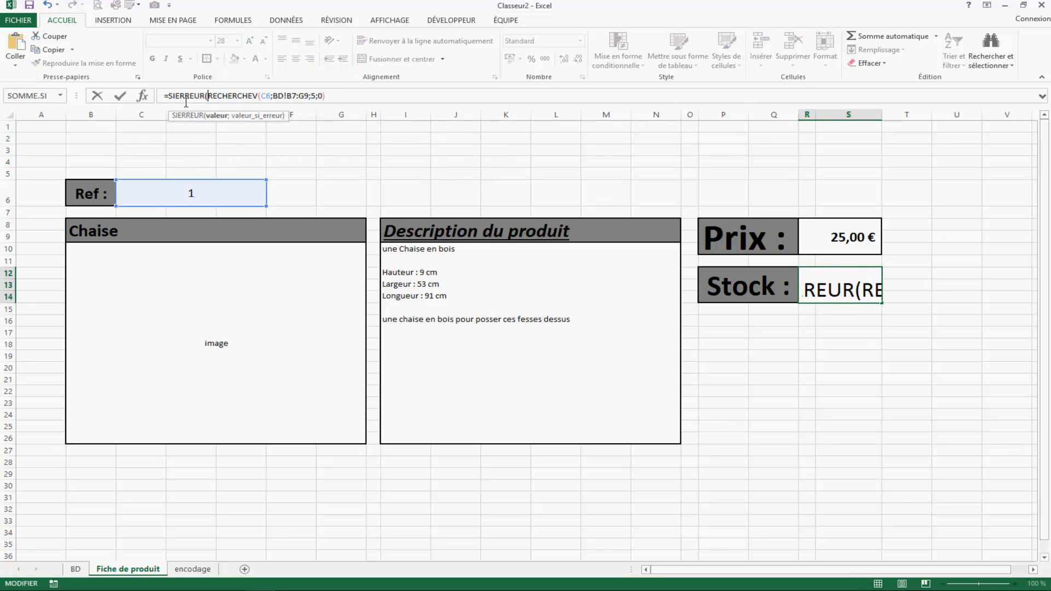
pyautogui.click(331, 97)
pyautogui.write(';""')
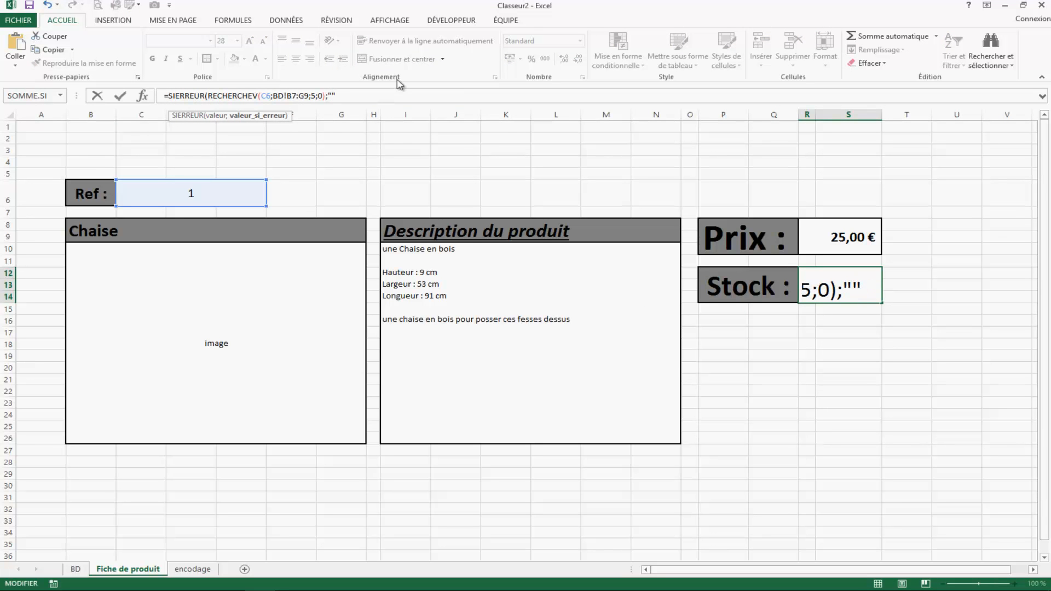
pyautogui.press('Return')
pyautogui.write('µ')
# Wrap the price lookup formula in R8 in SIERREUR.
pyautogui.click(829, 218)
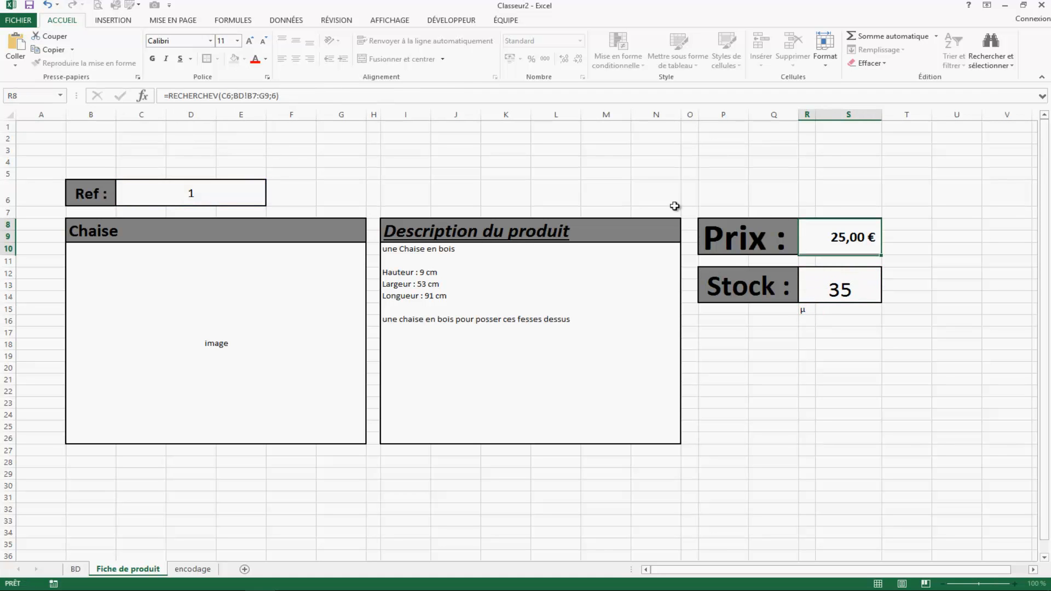
pyautogui.click(167, 97)
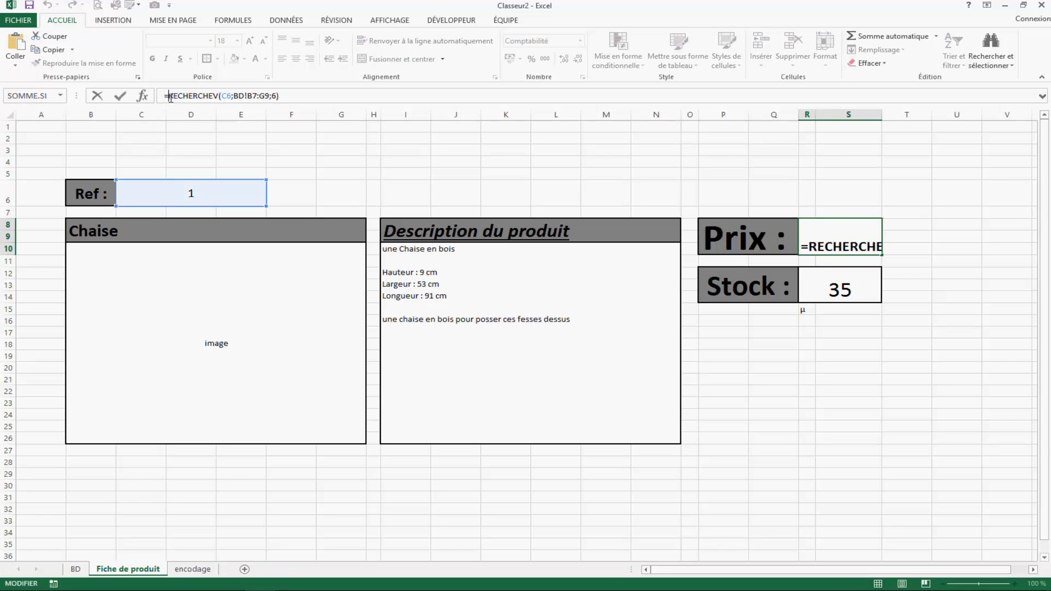
pyautogui.press('Down')
pyautogui.press('Down')
pyautogui.press('Tab')
pyautogui.write(';')
pyautogui.press('Return')
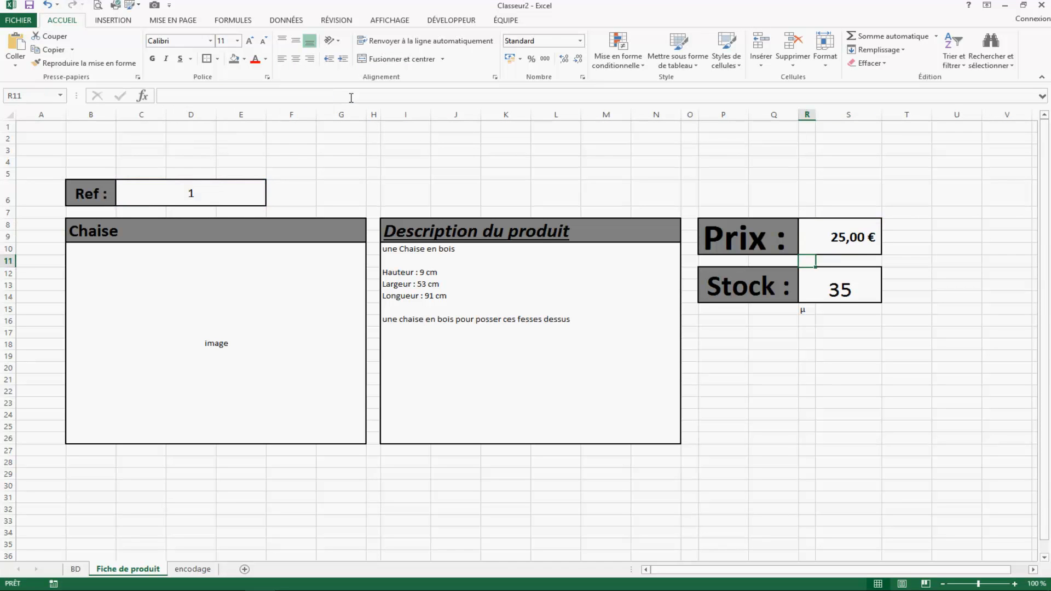
# Examine the reference drop-down in C6 and compare the product sheet with the BD and encodage sheets.
pyautogui.moveTo(846, 464); pyautogui.dragTo(842, 475)
pyautogui.click(811, 412)
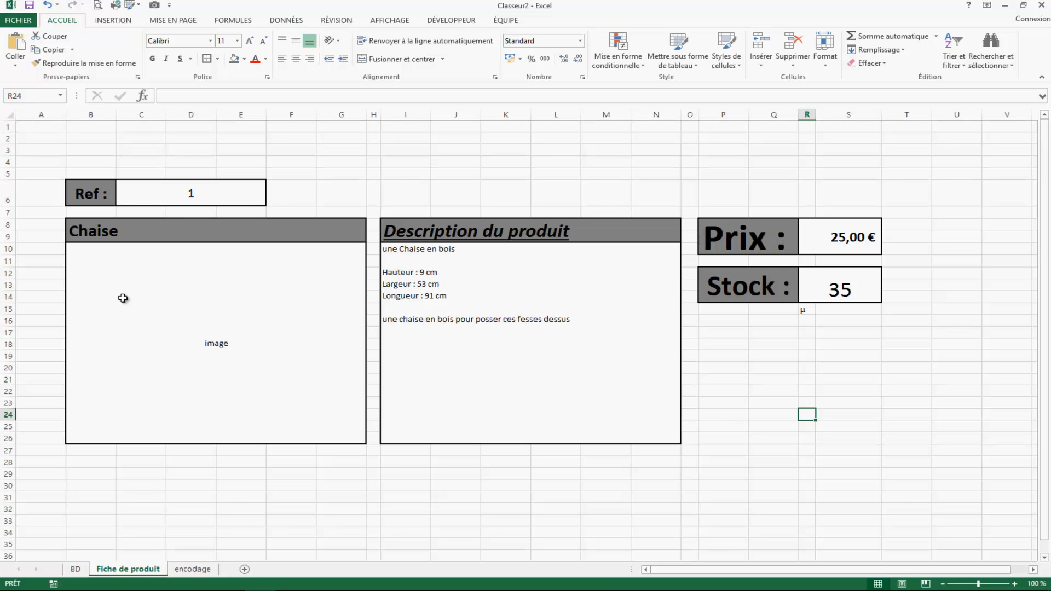
pyautogui.click(221, 195)
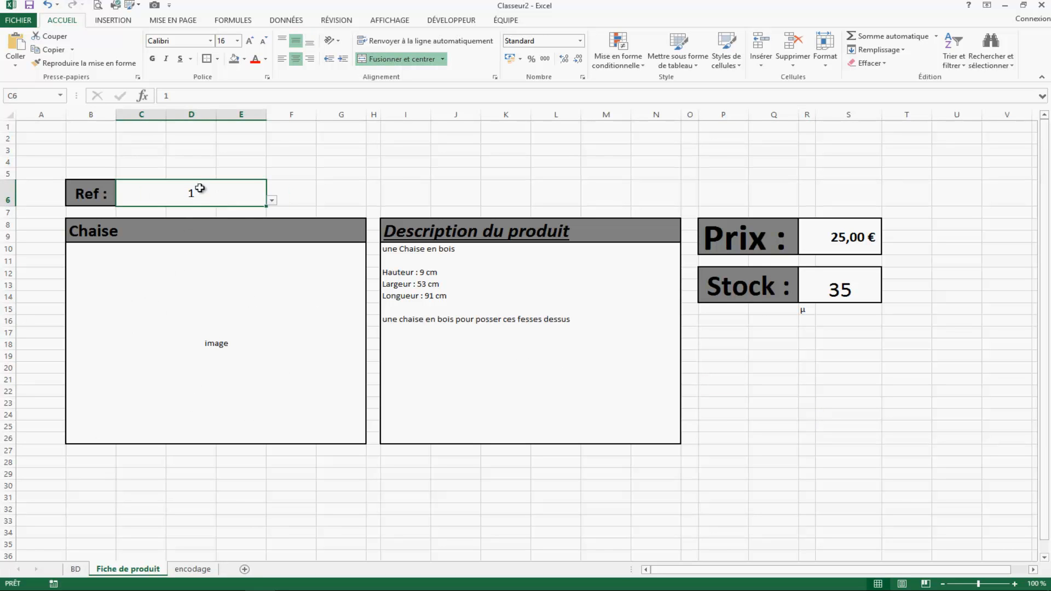
pyautogui.click(74, 576)
pyautogui.click(128, 570)
pyautogui.click(272, 200)
pyautogui.click(248, 215)
pyautogui.click(76, 573)
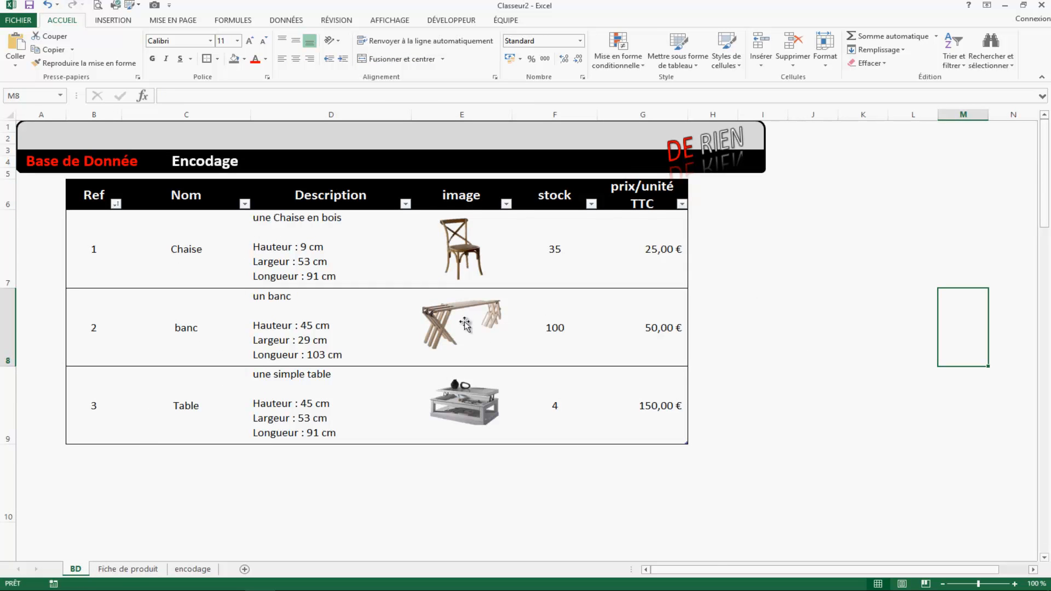
pyautogui.click(128, 570)
pyautogui.click(193, 569)
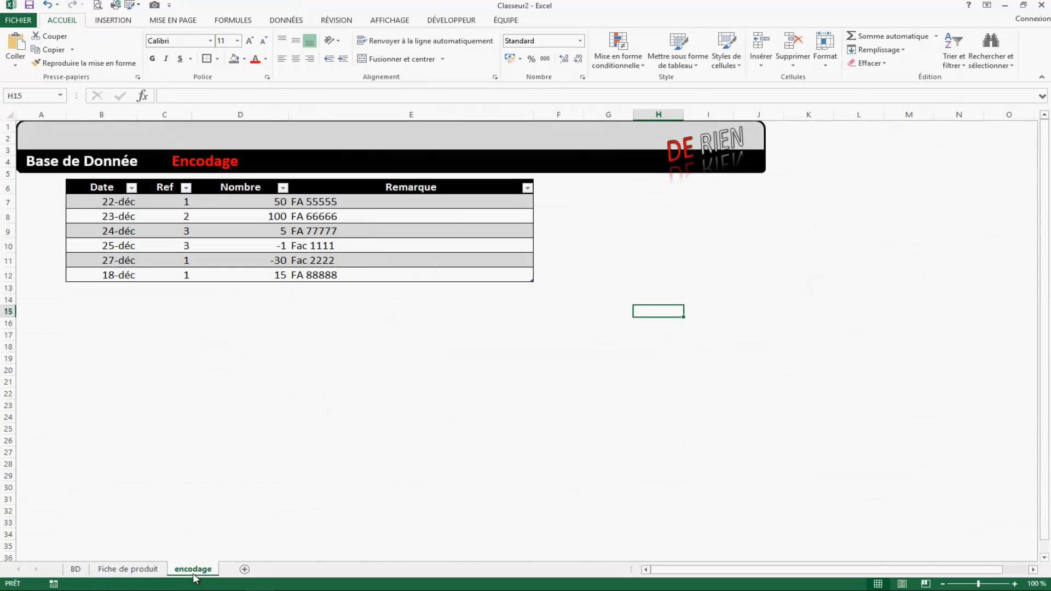
pyautogui.click(127, 569)
# Examine the image column cells E7 to E9 on the BD sheet.
pyautogui.click(76, 569)
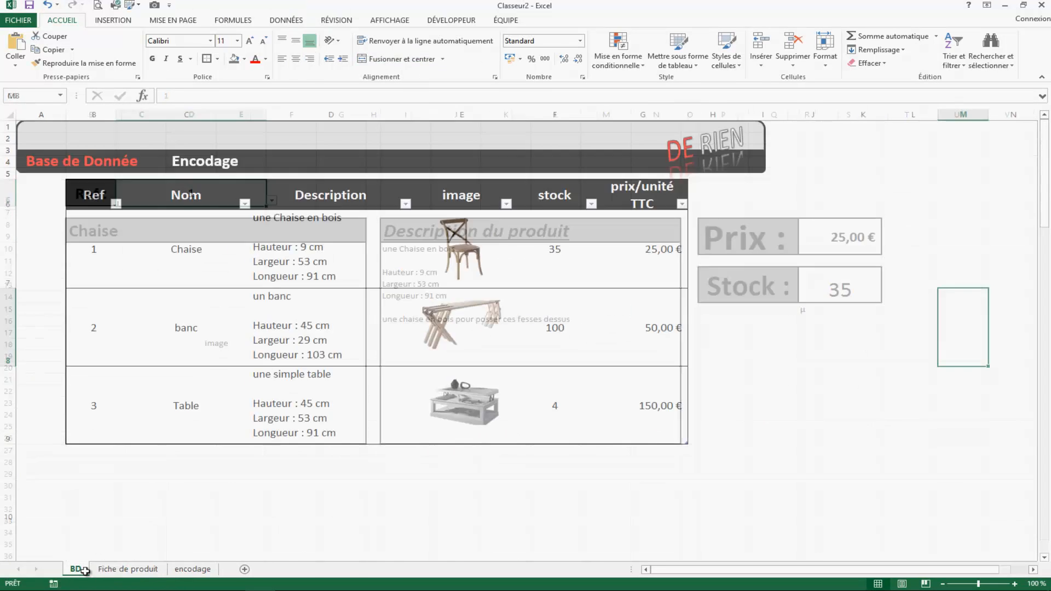
pyautogui.click(760, 254)
pyautogui.click(321, 314)
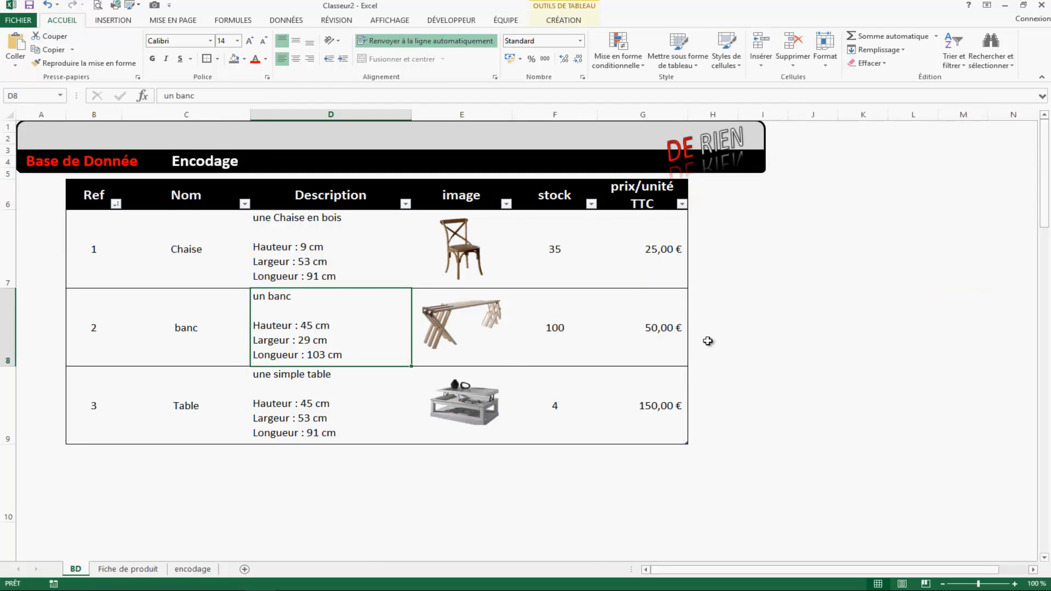
pyautogui.press('Right')
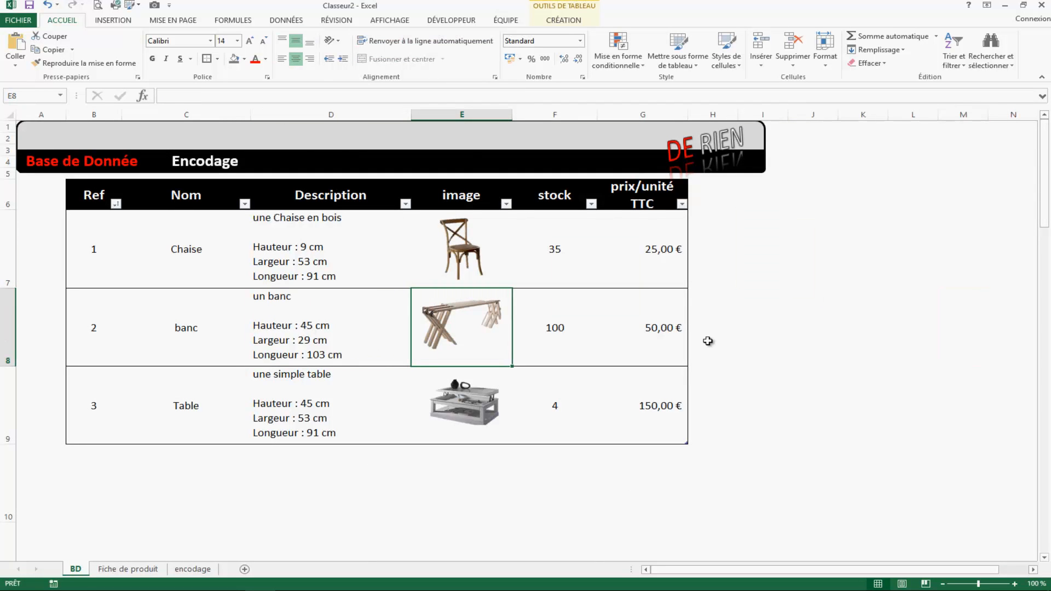
pyautogui.press('Up')
pyautogui.press('Down')
pyautogui.press('Down')
pyautogui.press('Down')
pyautogui.press('Up')
pyautogui.press('Up')
pyautogui.press('Up')
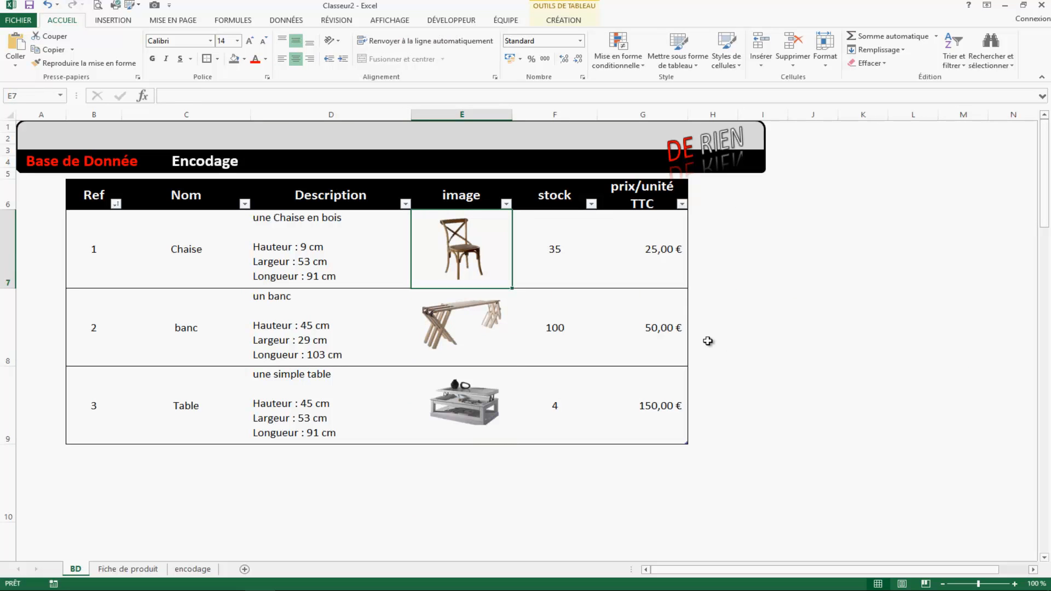
# Copy the chair image cell E7 on BD and paste it as a linked picture in the image box B10 on Fiche de produit.
pyautogui.click(475, 248)
pyautogui.click(400, 257)
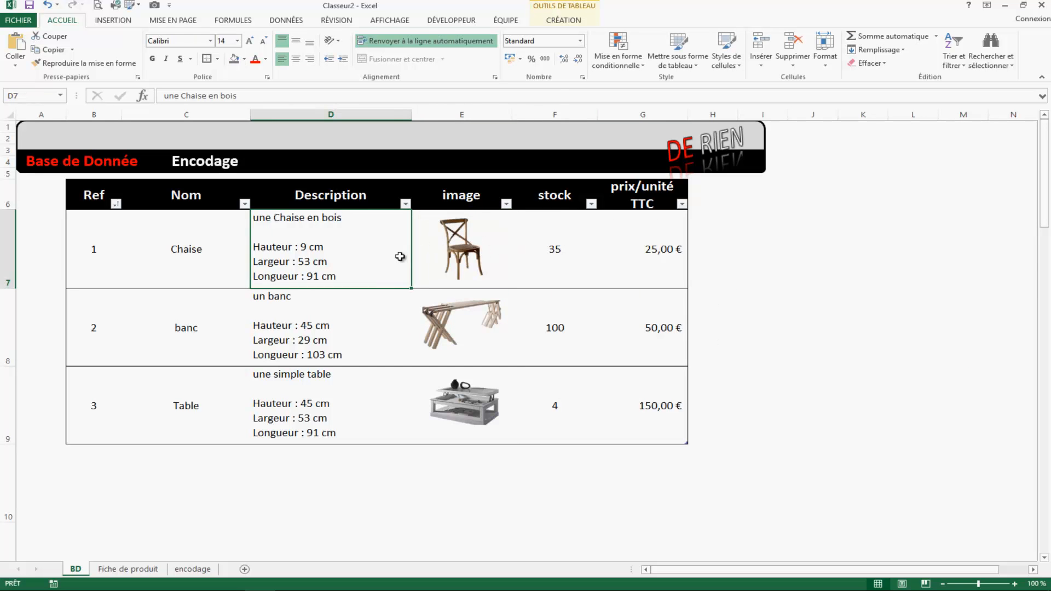
pyautogui.press('Right')
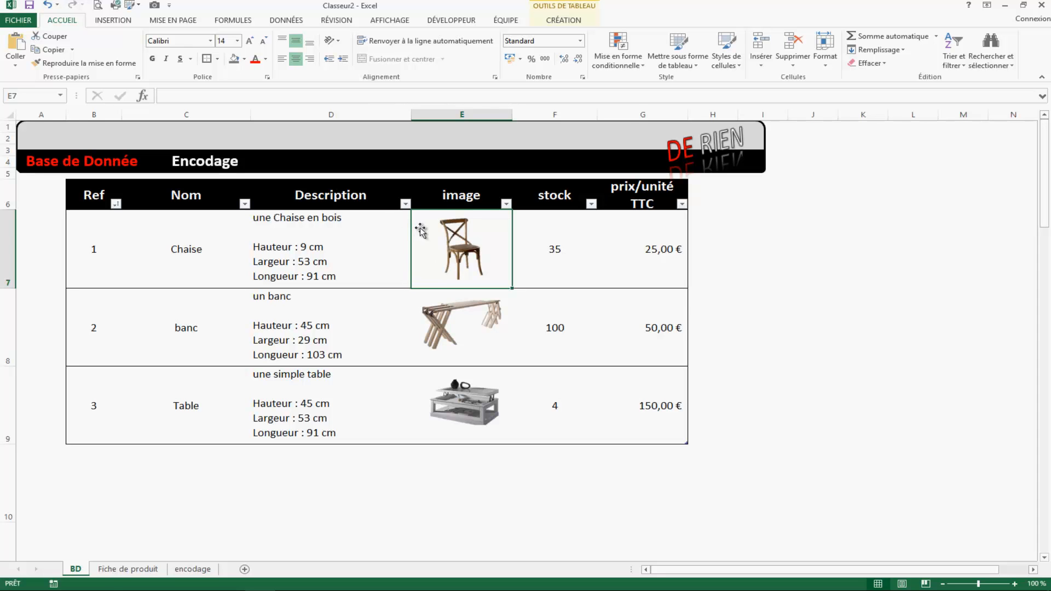
pyautogui.hotkey('ctrl', 'c')
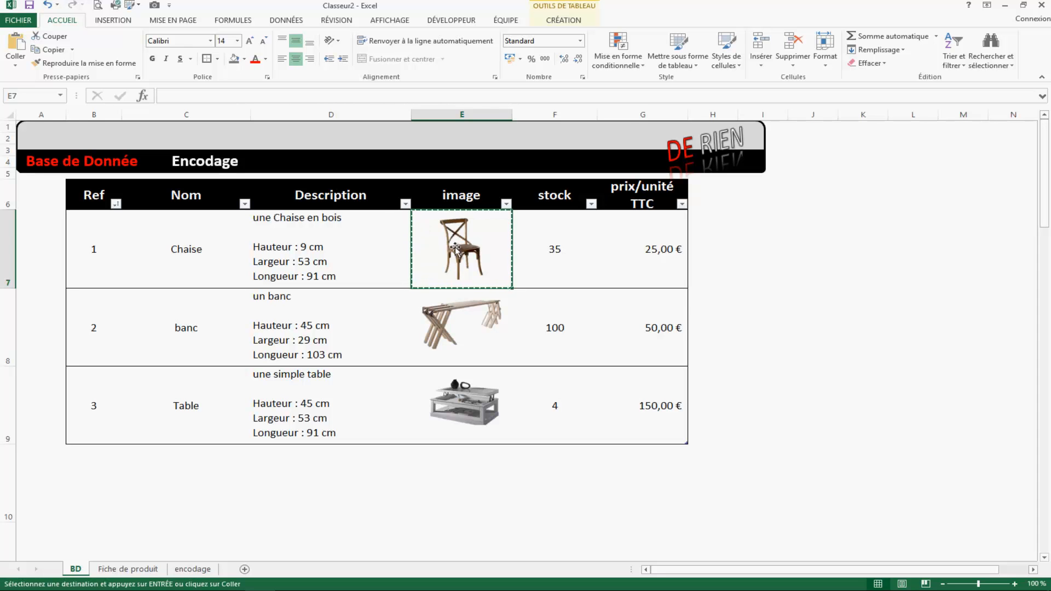
pyautogui.click(116, 571)
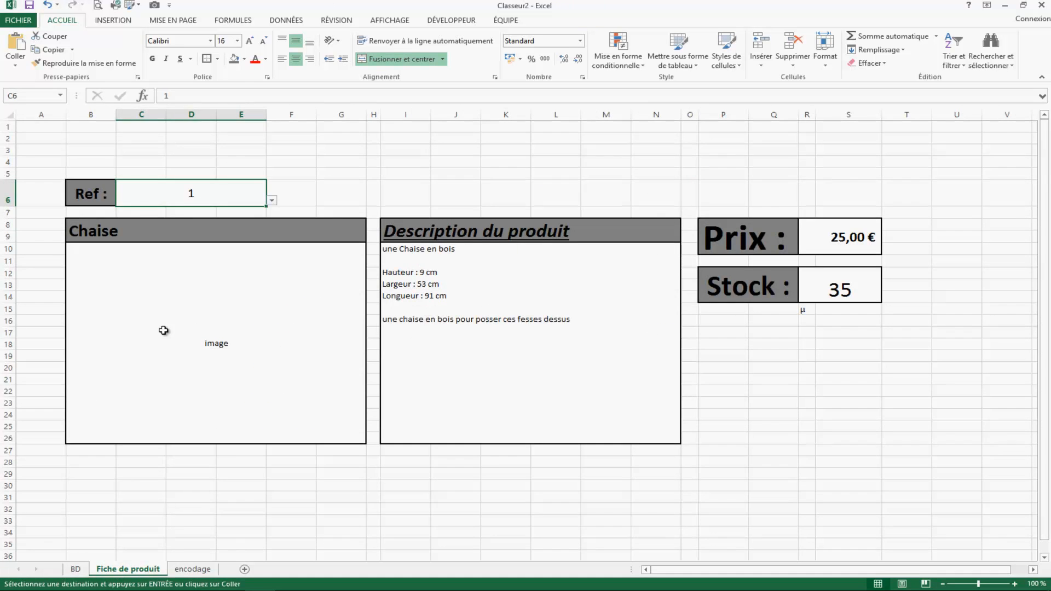
pyautogui.click(156, 303)
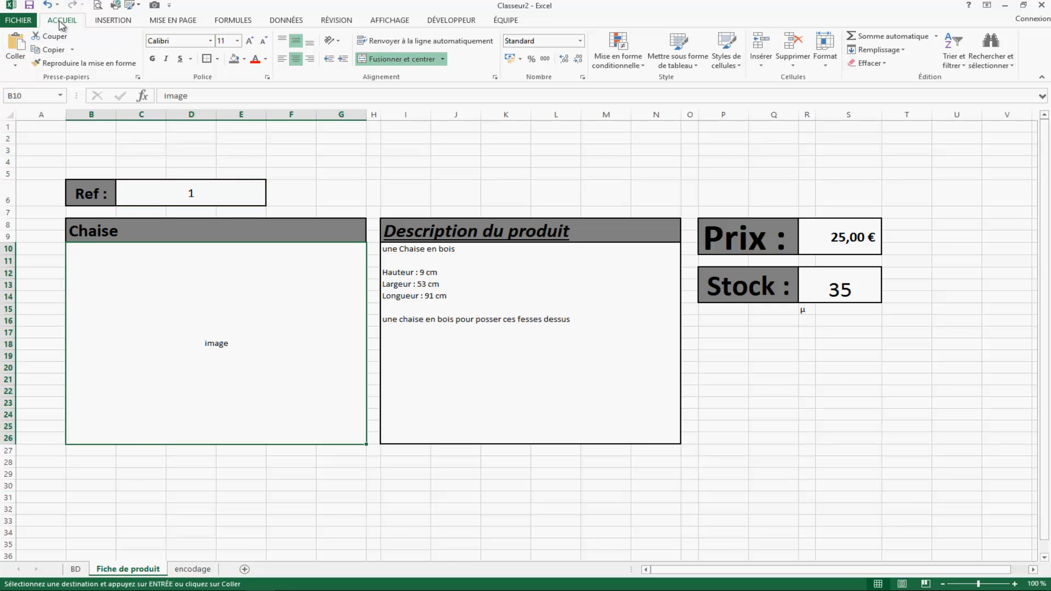
pyautogui.click(15, 65)
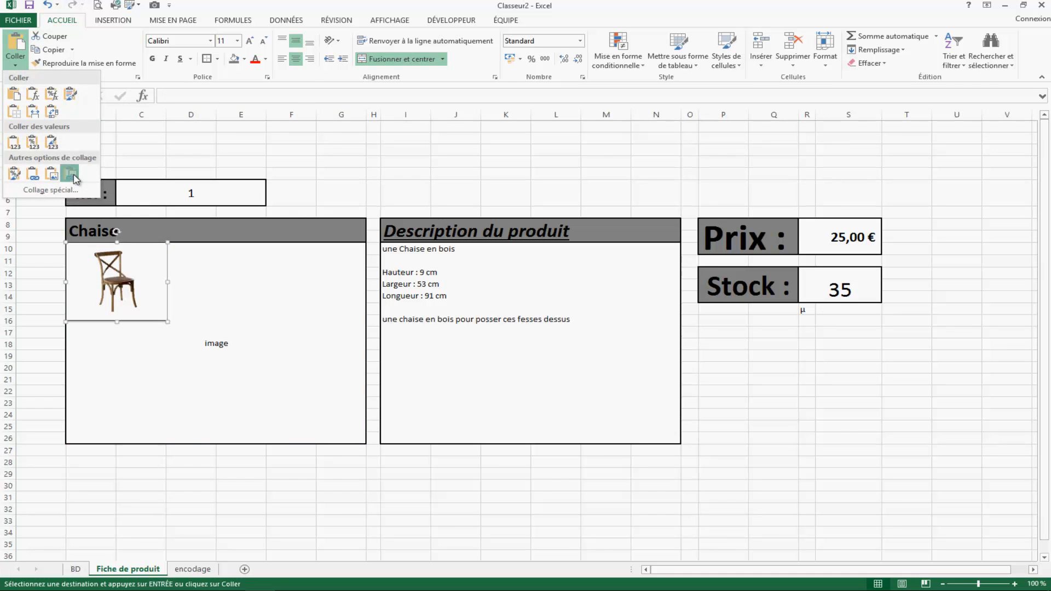
pyautogui.click(74, 178)
pyautogui.click(148, 354)
# Enlarge the linked chair picture to about 8.28 cm high by 9.94 cm wide and centre it in the image box.
pyautogui.click(122, 292)
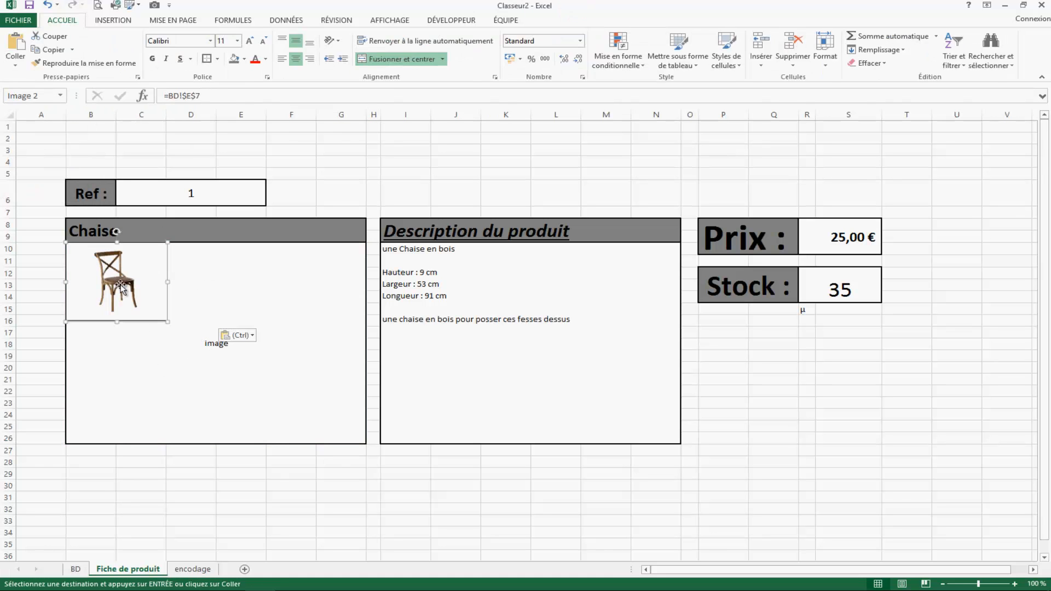
pyautogui.moveTo(168, 322); pyautogui.dragTo(299, 427)
pyautogui.moveTo(251, 336); pyautogui.dragTo(268, 334)
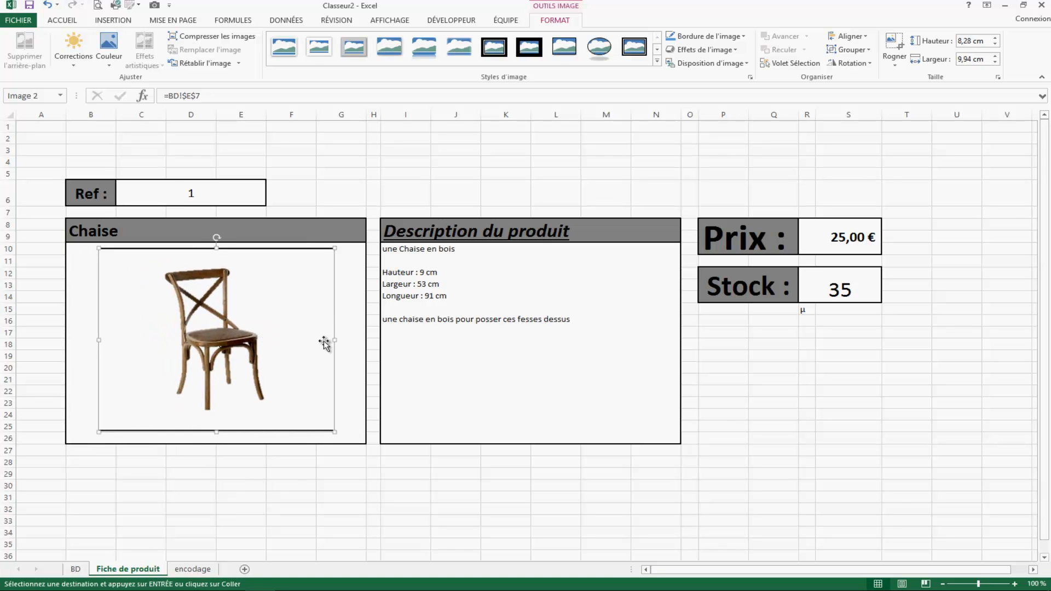
# Apply the matte white frame picture style to the linked chair picture.
pyautogui.click(434, 488)
pyautogui.click(298, 251)
pyautogui.click(318, 47)
pyautogui.click(375, 507)
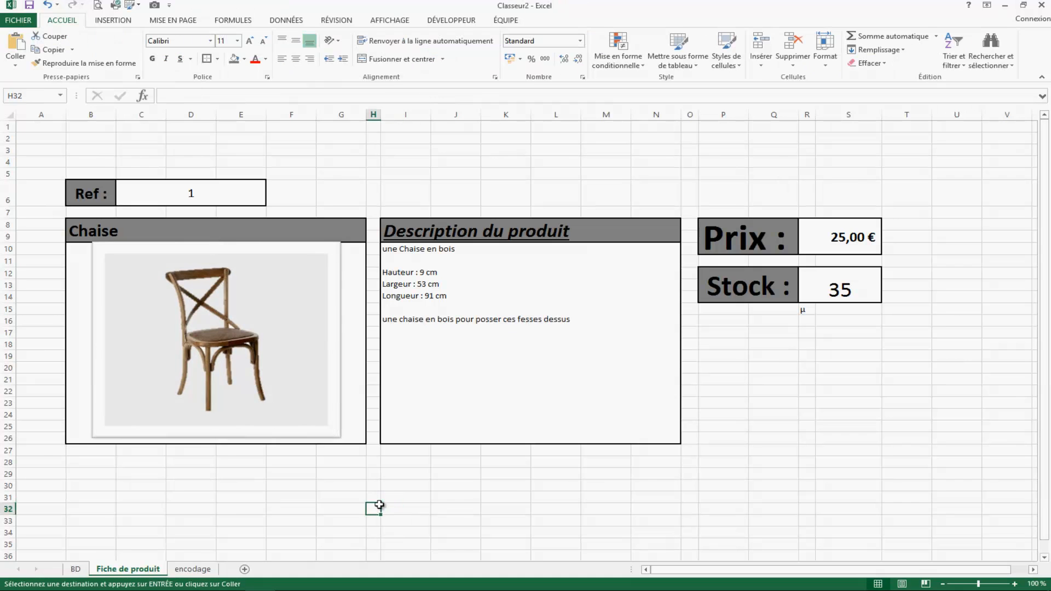
# Inspect the stock formula in F8 on BD and the encodage sheet.
pyautogui.click(75, 569)
pyautogui.click(560, 348)
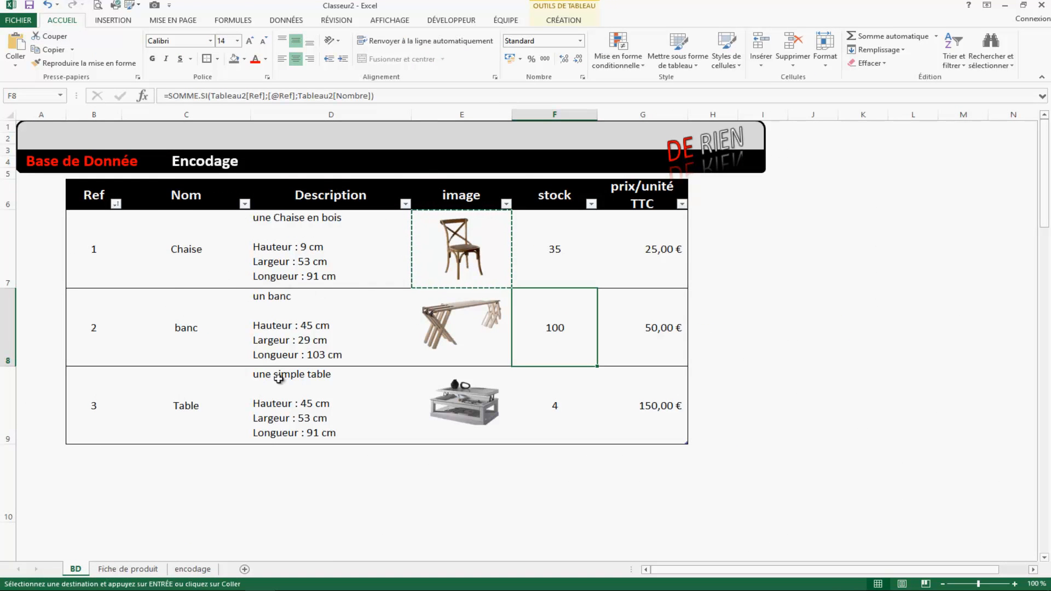
pyautogui.click(192, 569)
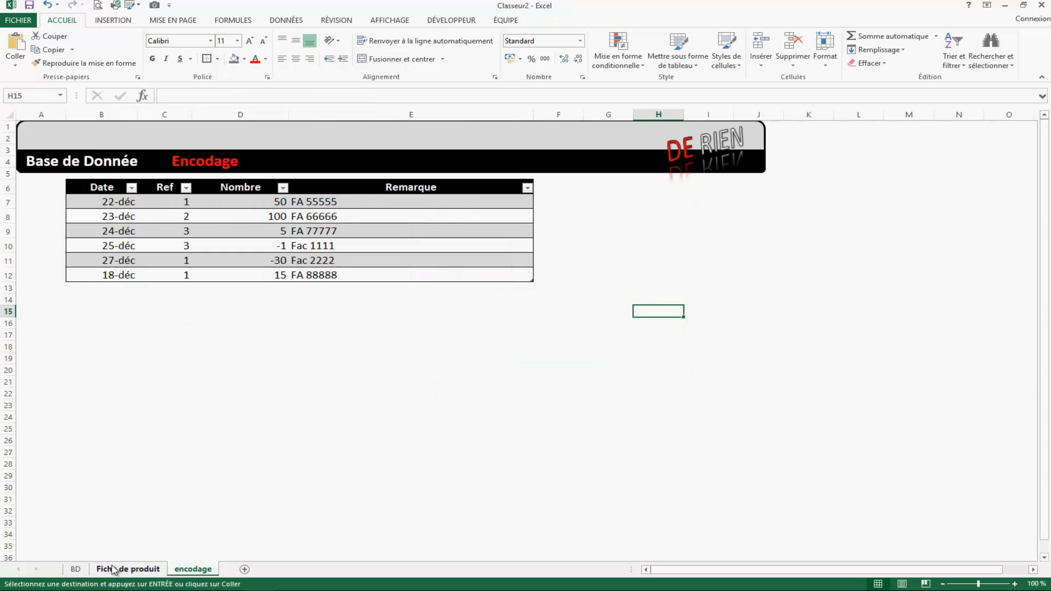
# Preview the available picture styles on the linked chair picture on Fiche de produit.
pyautogui.click(131, 571)
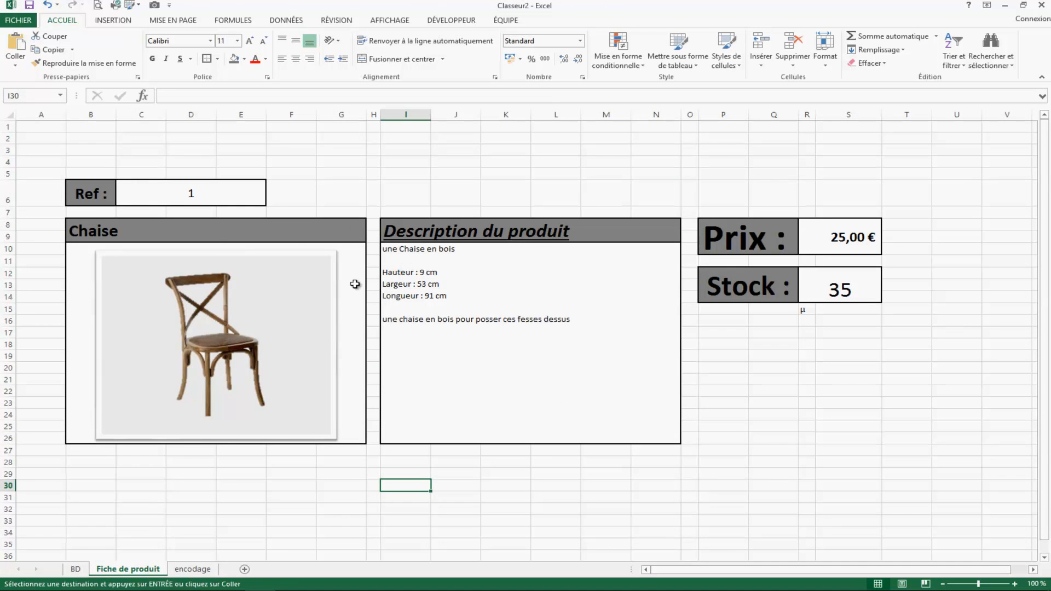
pyautogui.click(282, 345)
pyautogui.click(559, 21)
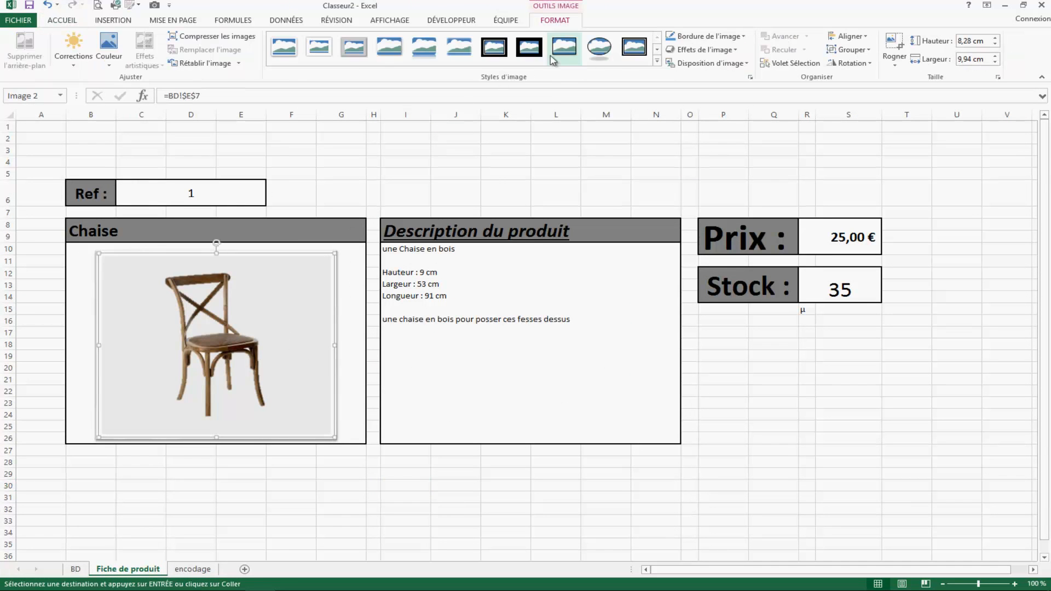
pyautogui.click(569, 50)
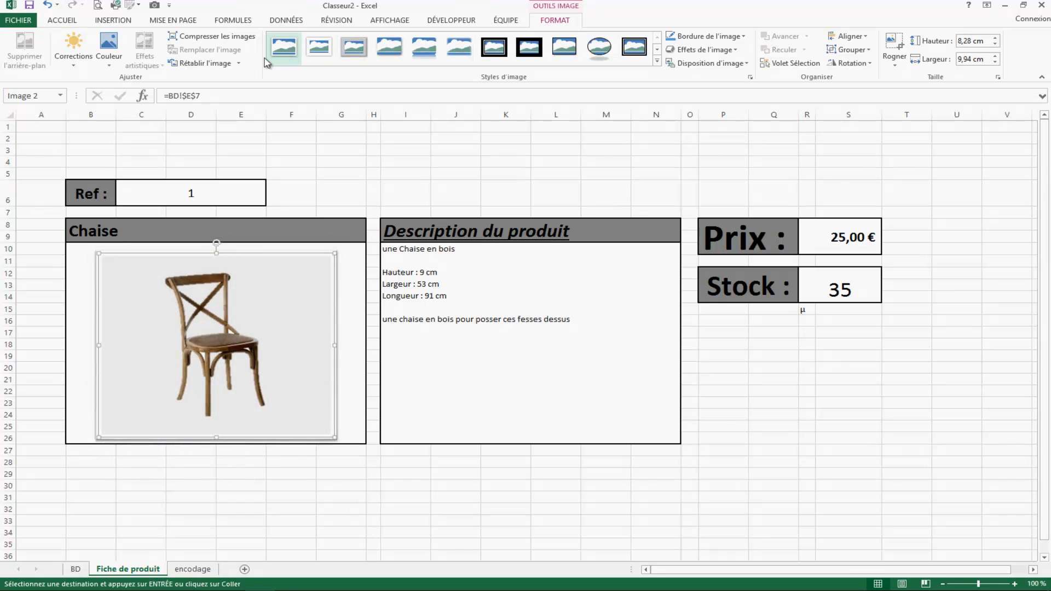
pyautogui.click(657, 61)
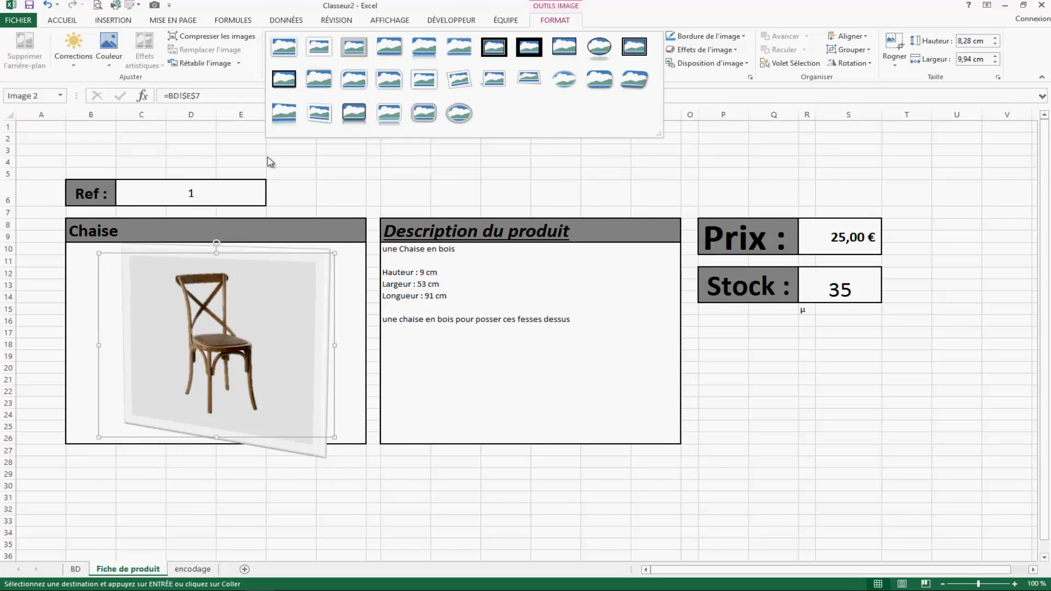
pyautogui.click(287, 51)
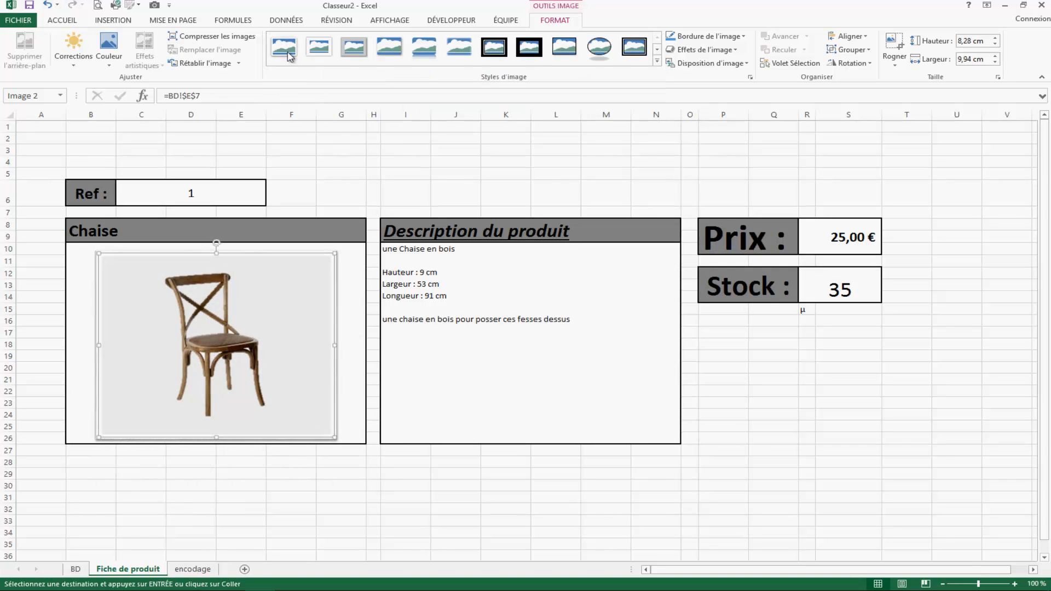
pyautogui.click(863, 428)
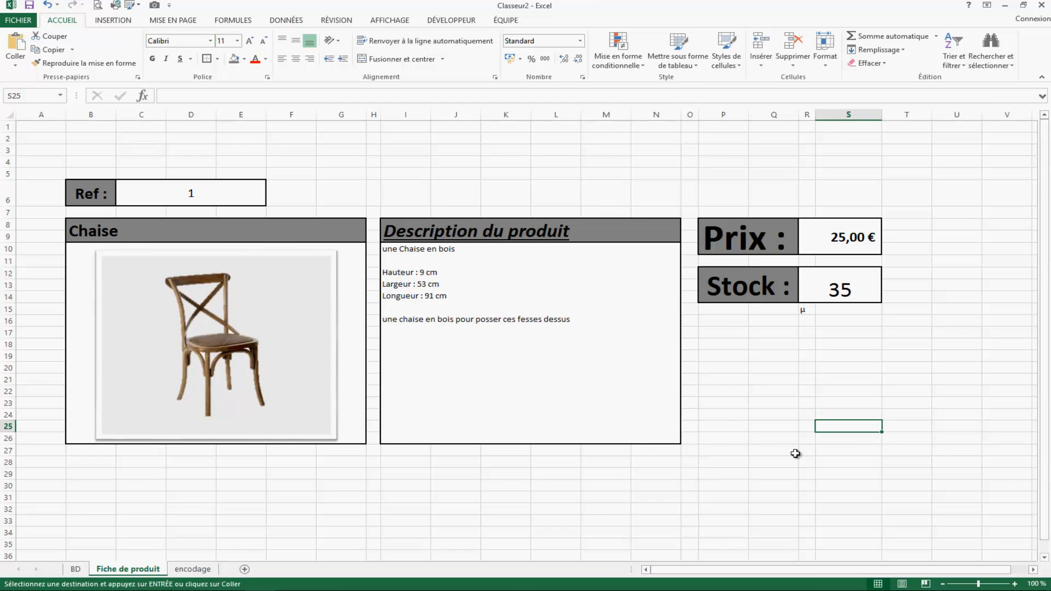
pyautogui.click(758, 451)
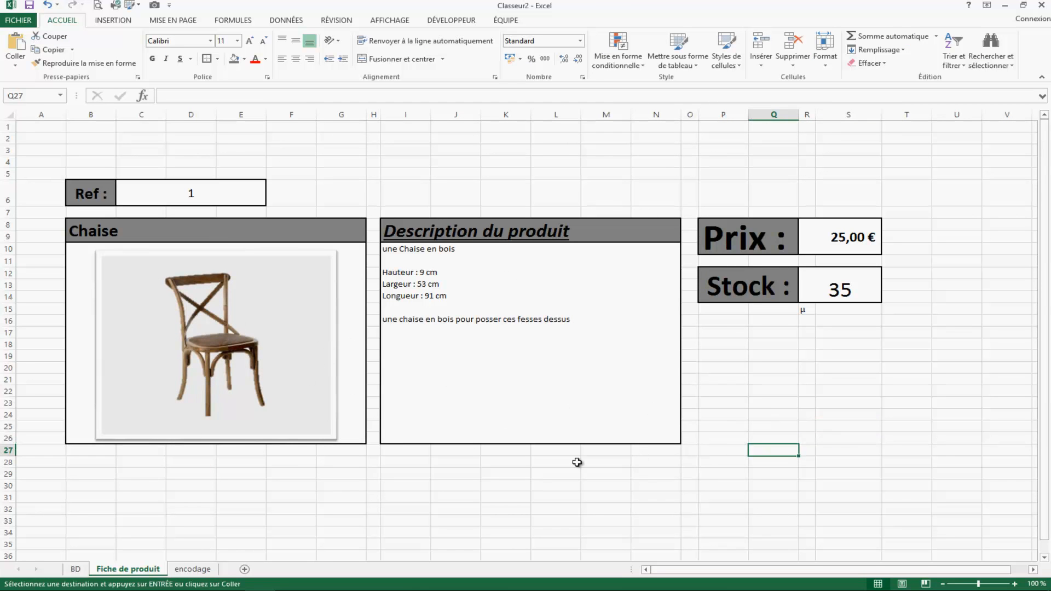
# Choose reference 2 in the Ref cell C6 and check the linked picture.
pyautogui.click(455, 486)
pyautogui.click(231, 199)
pyautogui.click(273, 201)
pyautogui.click(249, 220)
pyautogui.click(363, 193)
pyautogui.click(182, 321)
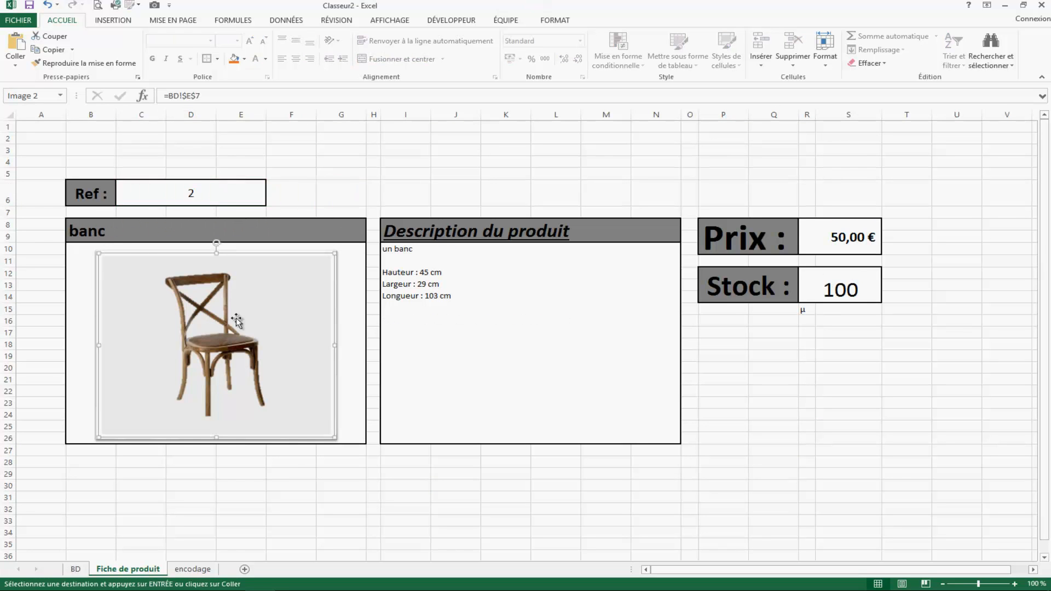
# Set the reference in C6 on Fiche de produit to 3.
pyautogui.click(230, 214)
pyautogui.click(255, 204)
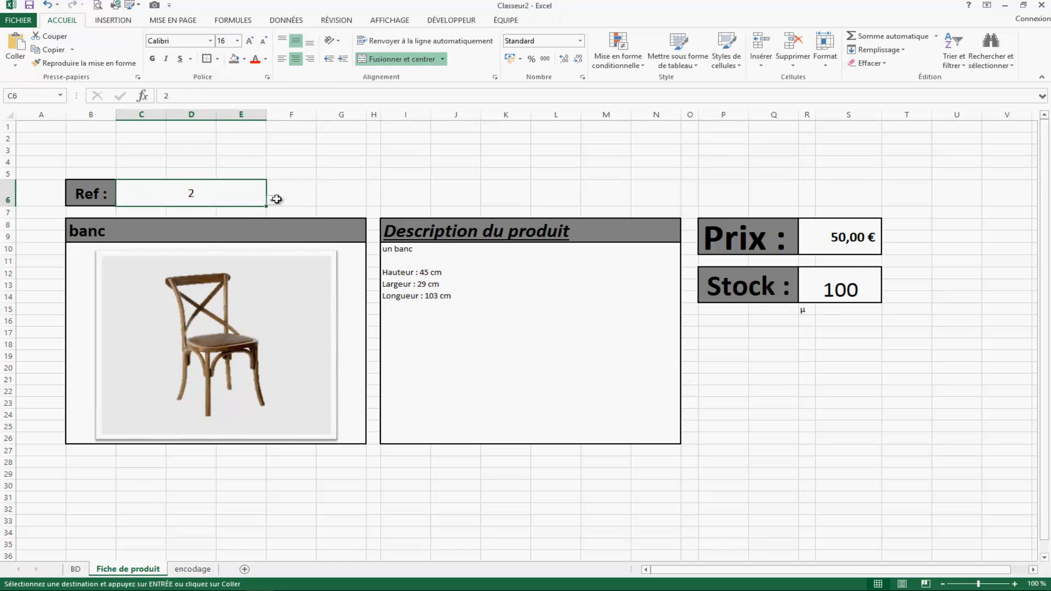
pyautogui.click(272, 199)
pyautogui.click(247, 222)
pyautogui.click(405, 193)
pyautogui.click(438, 450)
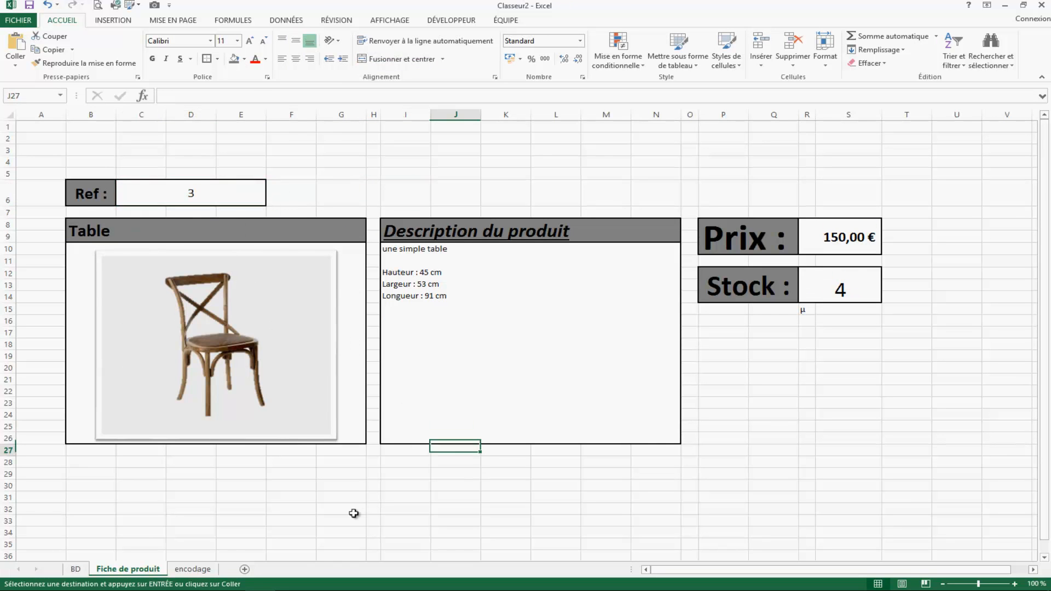
# Add a column headed "adresse" to the BD table in cell H6.
pyautogui.click(202, 572)
pyautogui.click(556, 291)
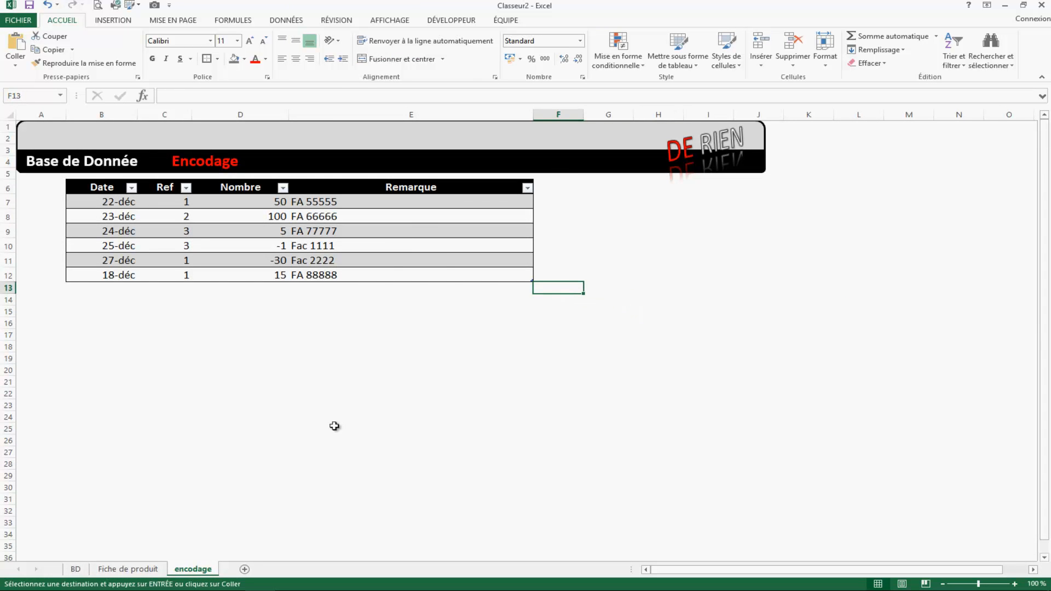
pyautogui.click(76, 570)
pyautogui.click(708, 203)
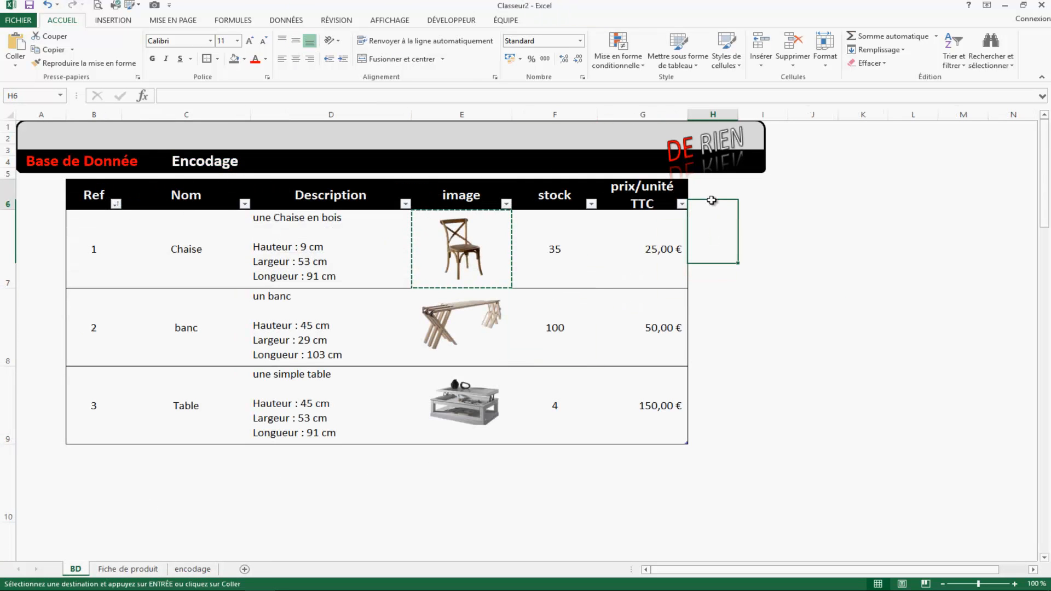
pyautogui.write('adresse')
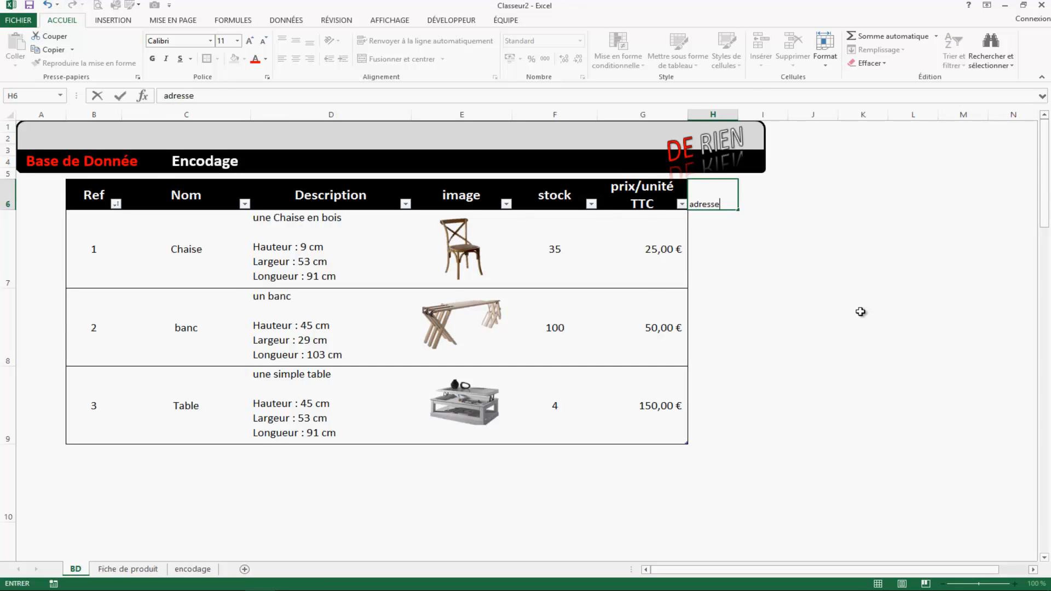
pyautogui.press('Return')
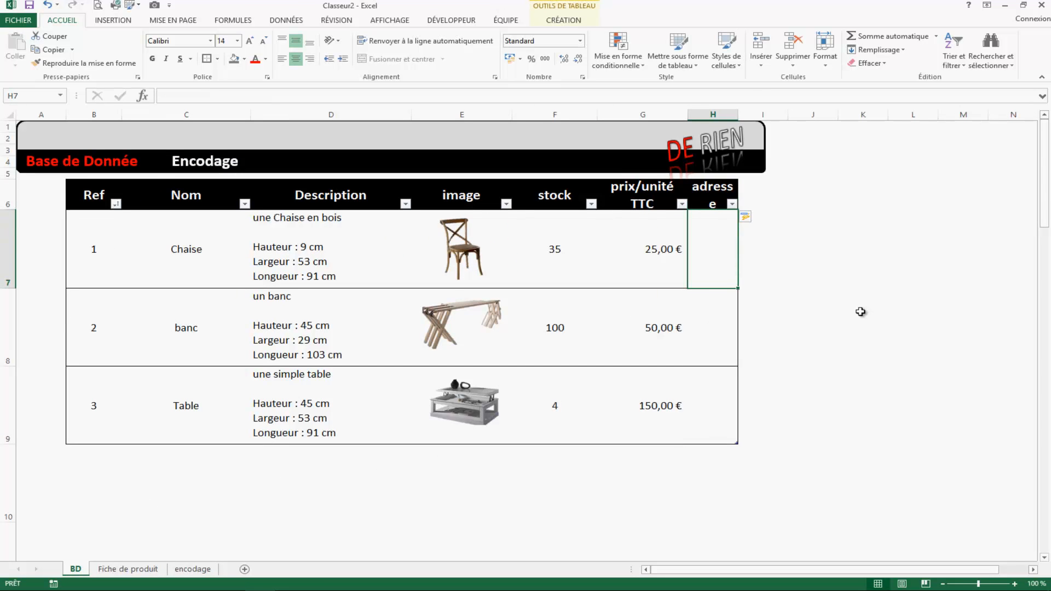
# Fill the adresse column with =ADRESSE(LIGNE(H7);COLONNE(E7)), entered in H7, to give the address of each product's image cell.
pyautogui.write('=adre')
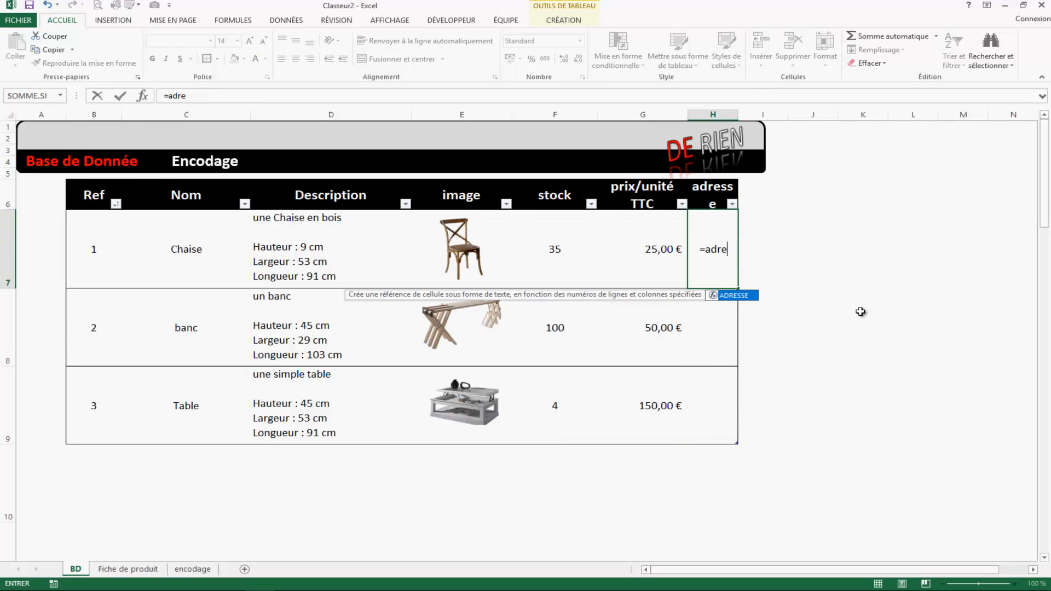
pyautogui.press('Tab')
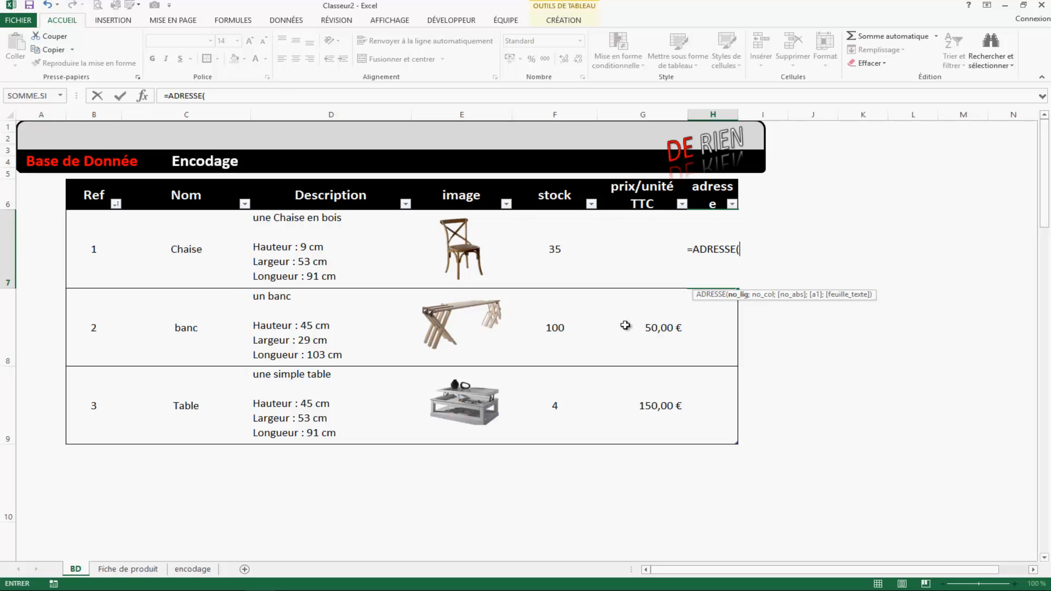
pyautogui.write('lig')
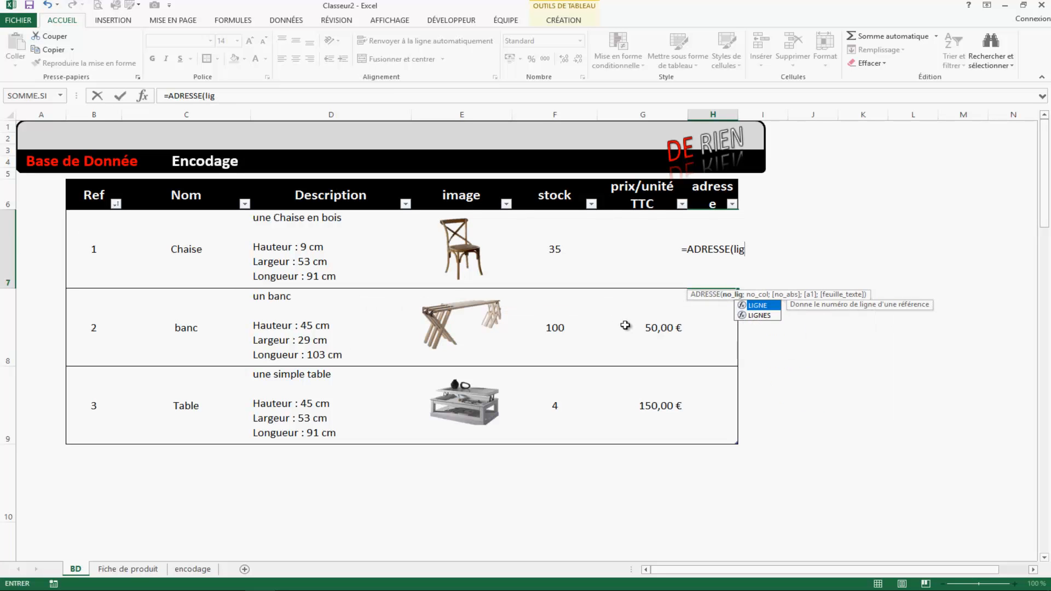
pyautogui.press('Tab')
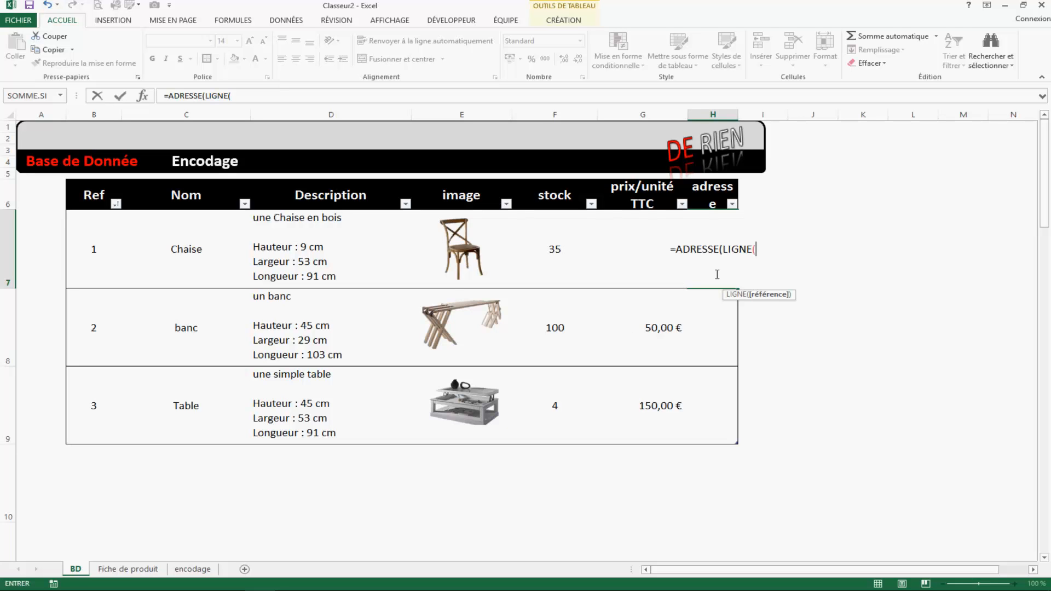
pyautogui.write('h7')
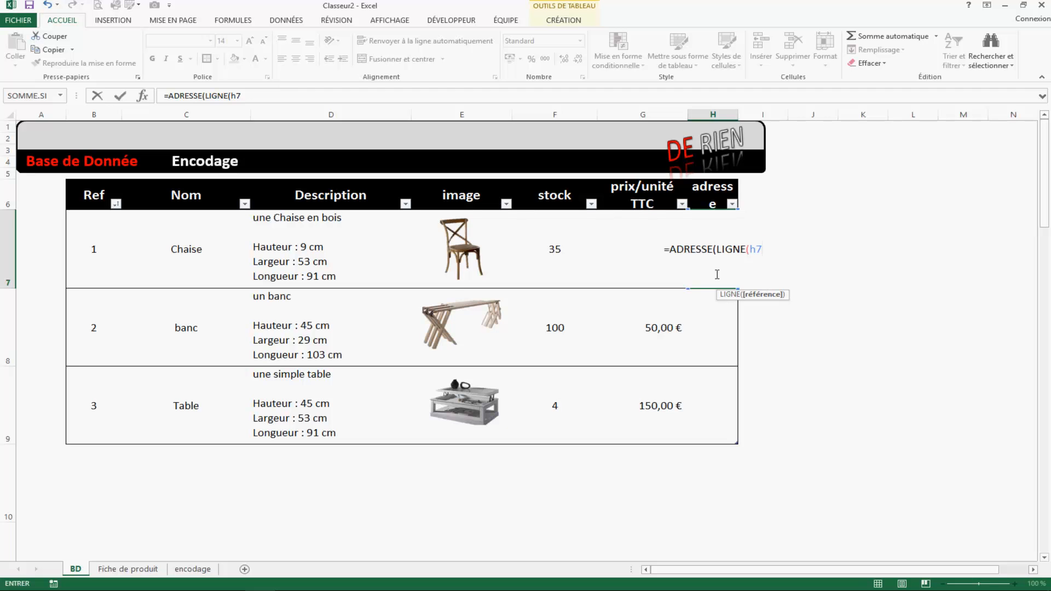
pyautogui.write(');')
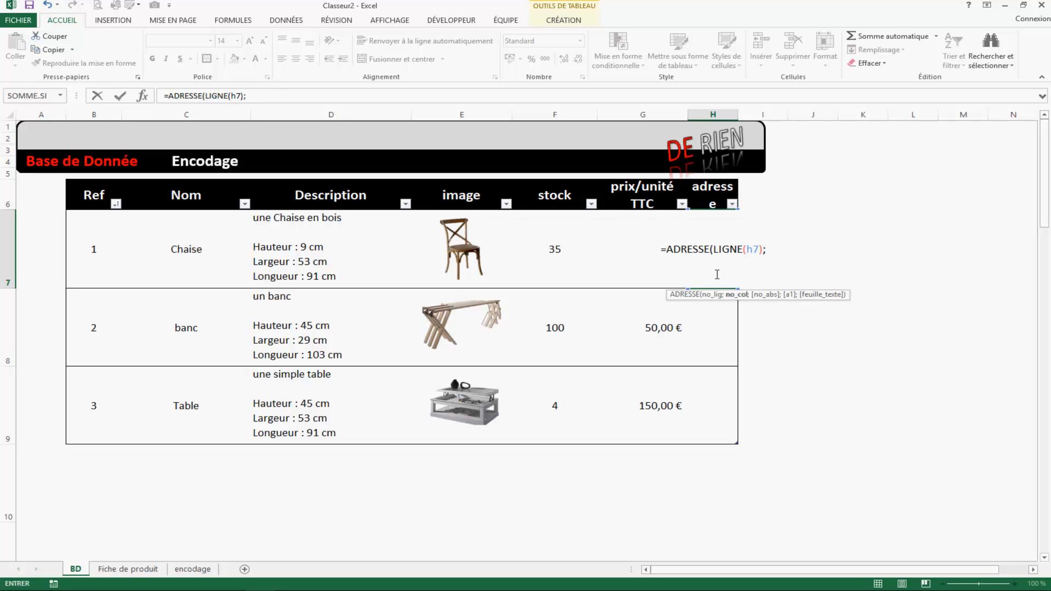
pyautogui.write('col')
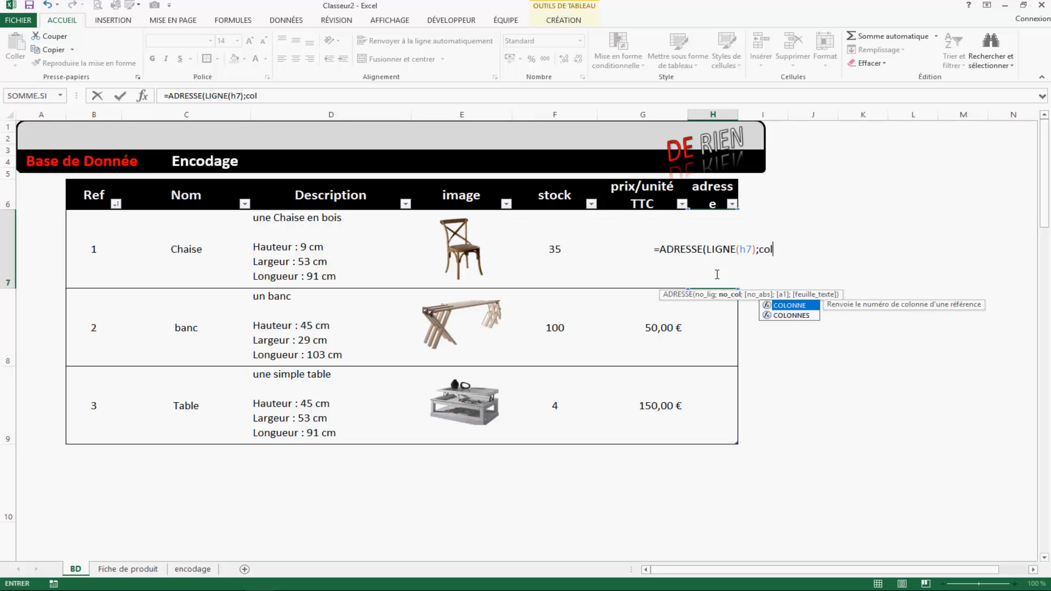
pyautogui.press('Tab')
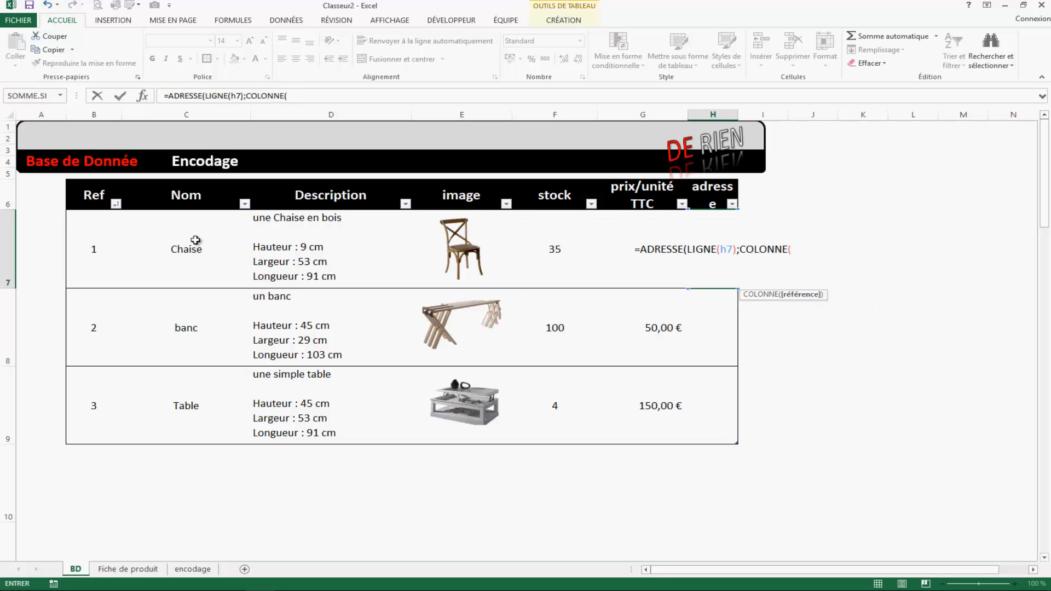
pyautogui.write('e7')
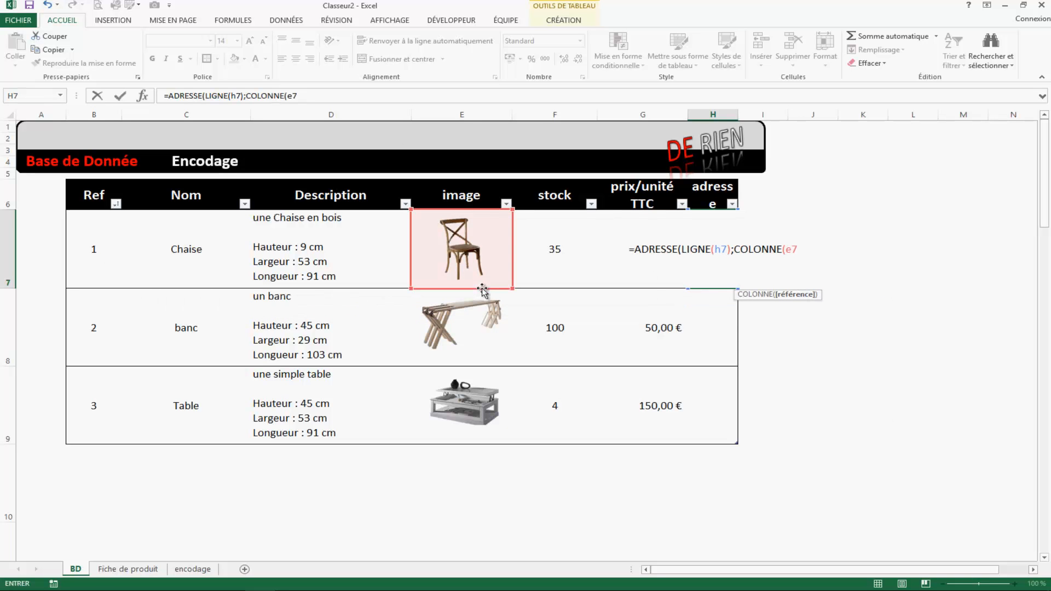
pyautogui.write(')')
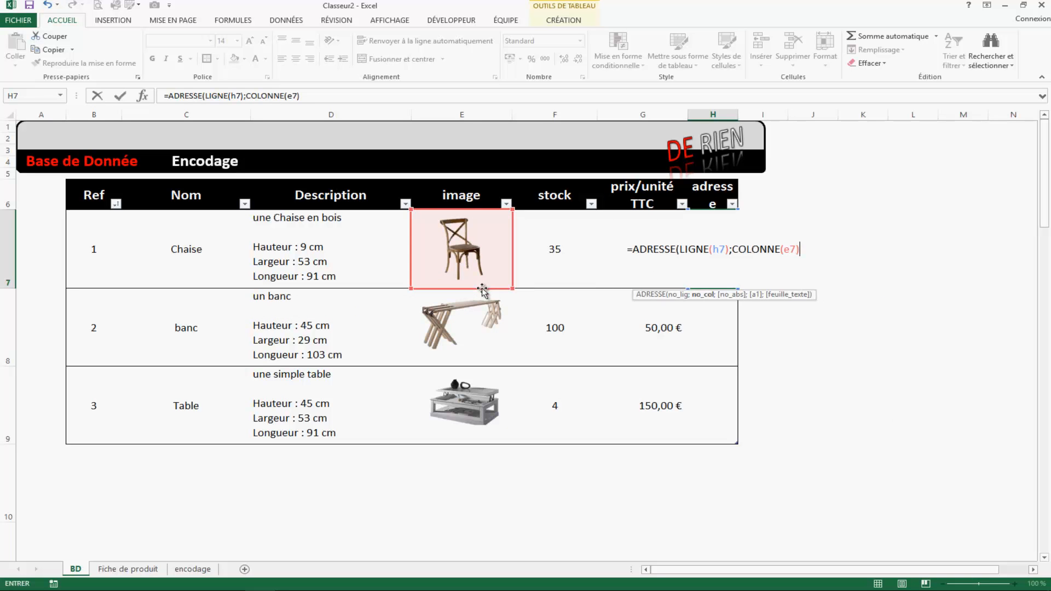
pyautogui.press('Return')
pyautogui.click(921, 370)
pyautogui.click(711, 234)
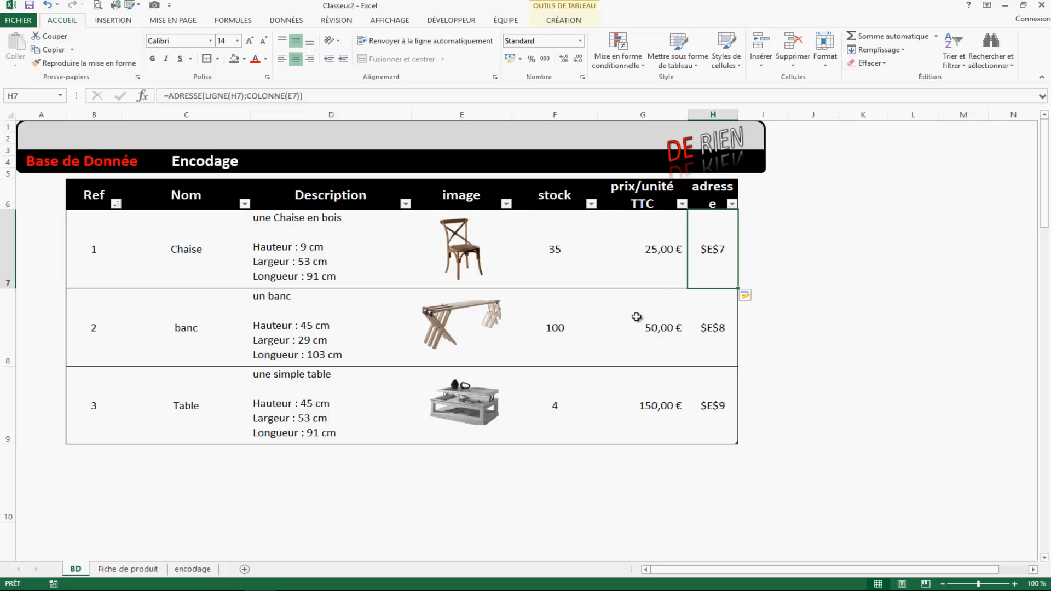
pyautogui.click(840, 412)
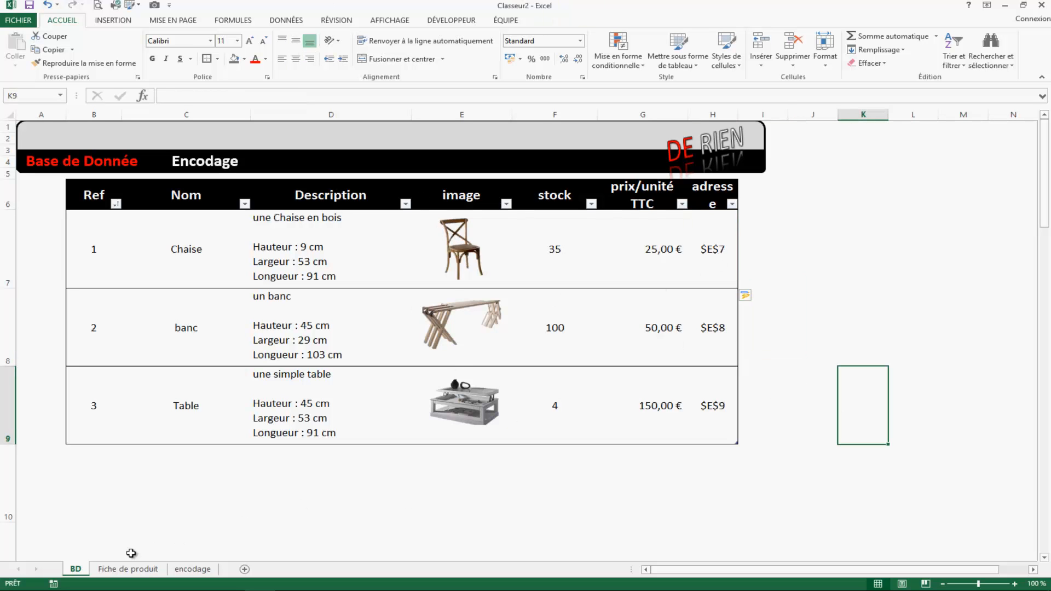
# Look through the encodage, Fiche de produit and BD sheets.
pyautogui.click(193, 569)
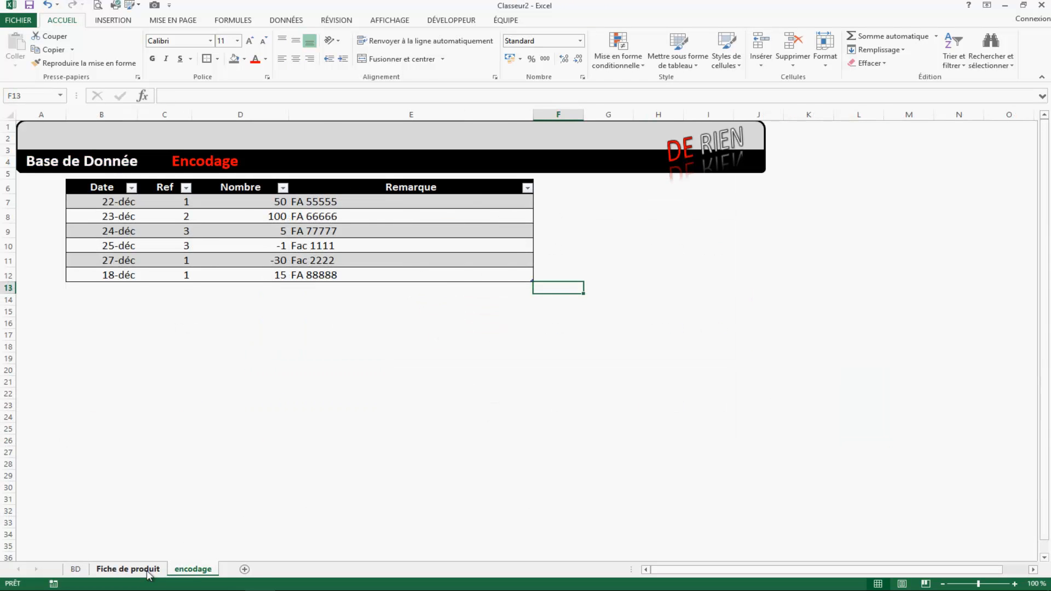
pyautogui.click(154, 566)
pyautogui.click(76, 569)
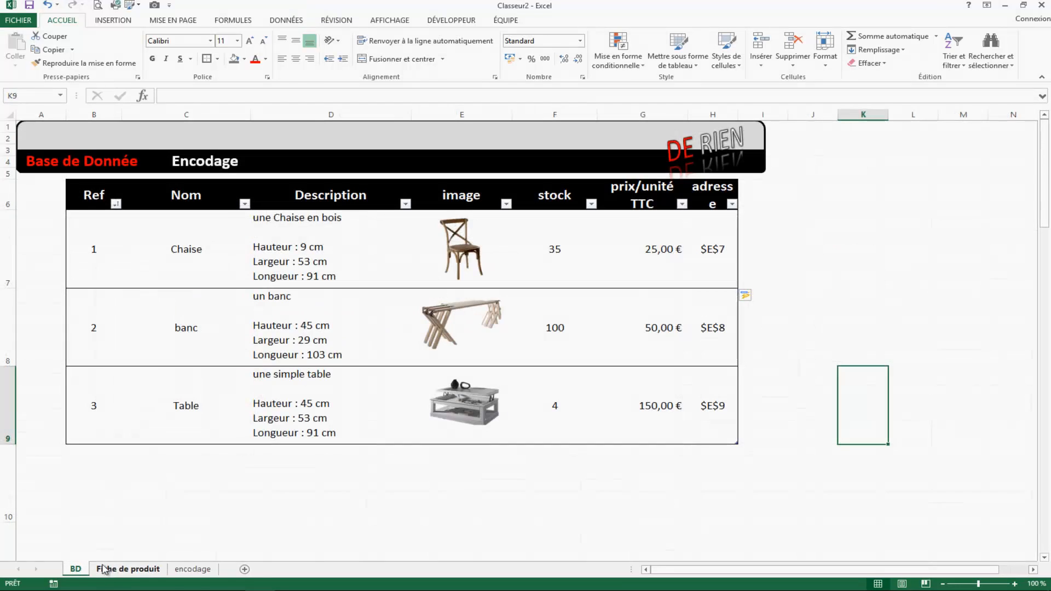
pyautogui.click(193, 569)
pyautogui.click(117, 571)
pyautogui.click(80, 571)
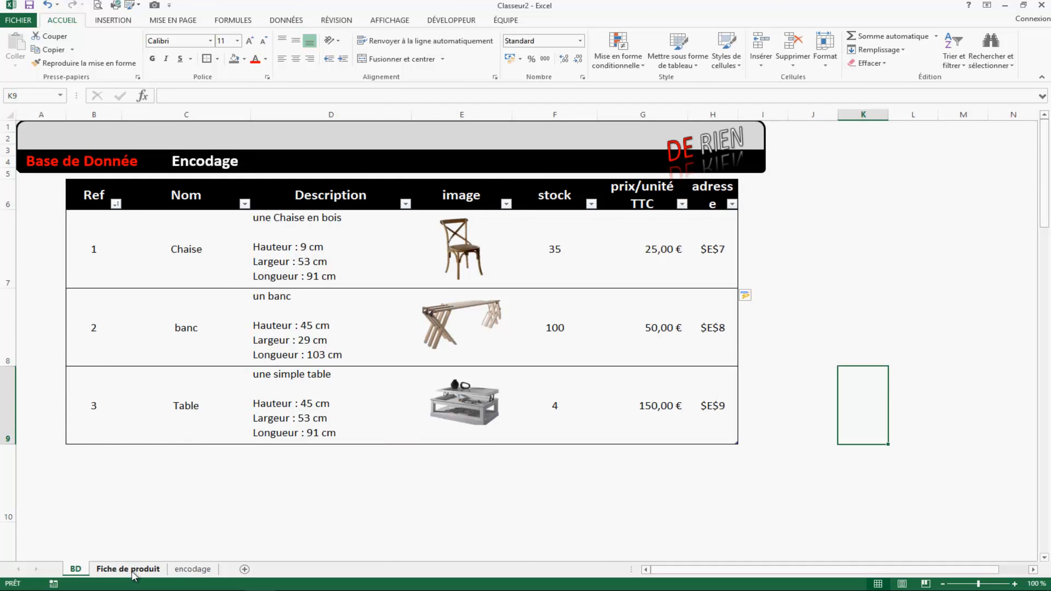
pyautogui.click(131, 569)
pyautogui.click(192, 569)
pyautogui.click(128, 569)
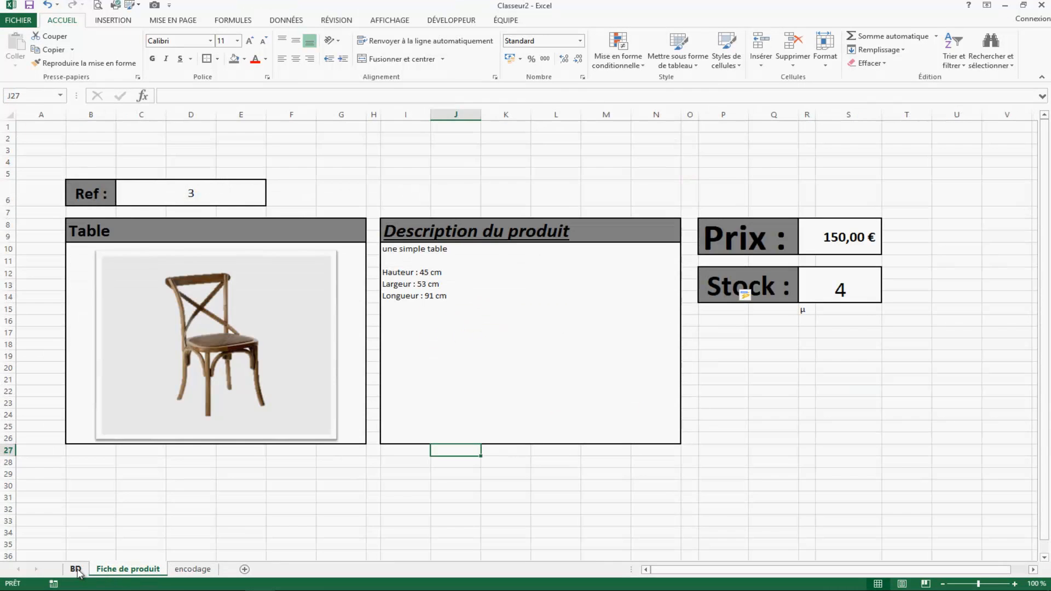
# Add the prefix "Bd!"& to the adresse formula in H7 of BD, giving ="Bd!"&ADRESSE(LIGNE(H7);COLONNE(E7)).
pyautogui.click(77, 570)
pyautogui.click(711, 257)
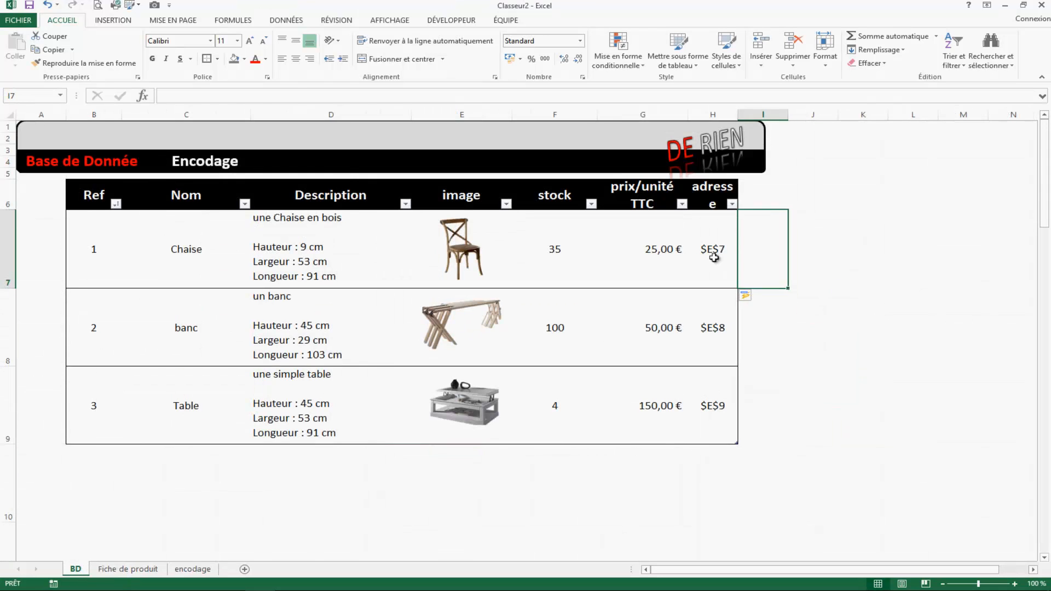
pyautogui.click(174, 96)
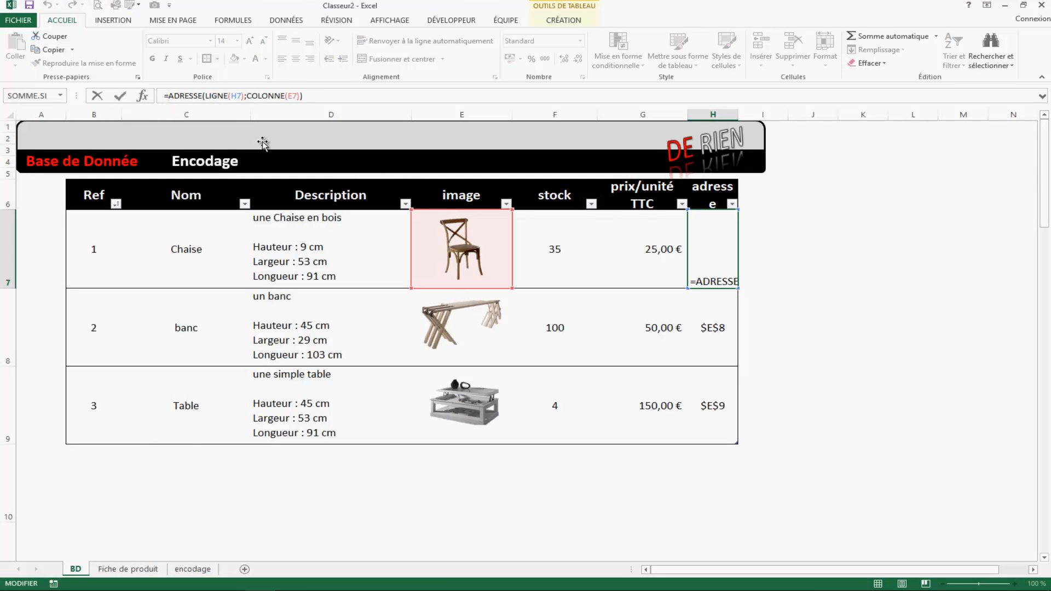
pyautogui.write('"')
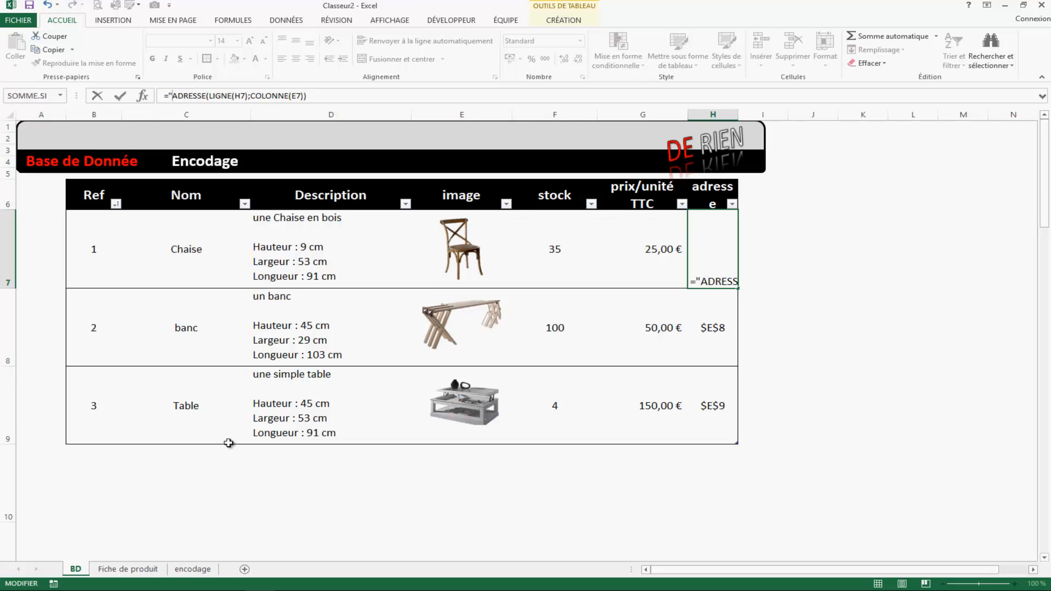
pyautogui.write('BFD')
pyautogui.press('BackSpace')
pyautogui.press('BackSpace')
pyautogui.write('d!"')
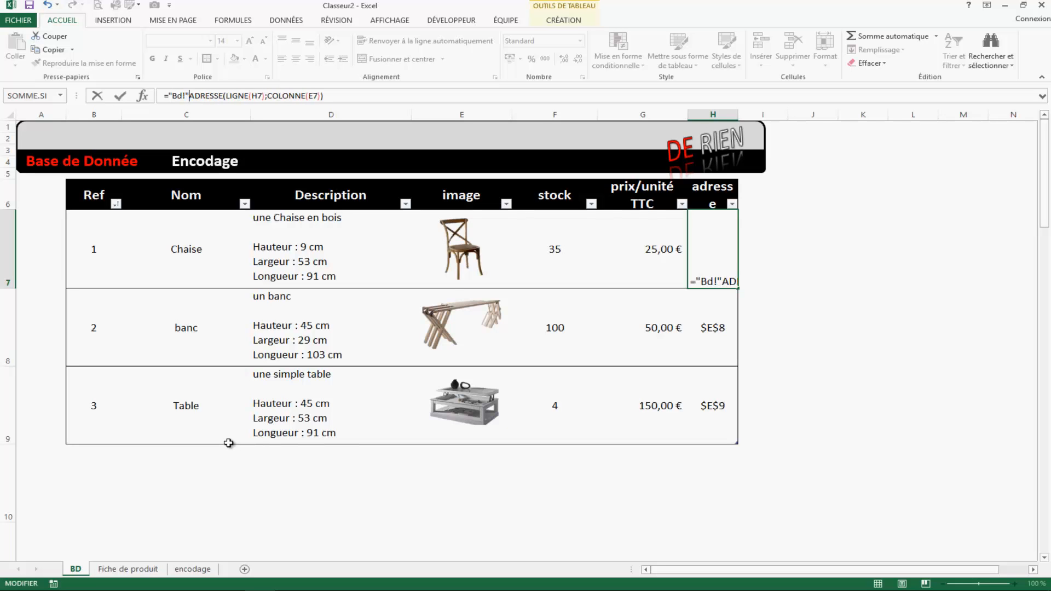
pyautogui.write('&')
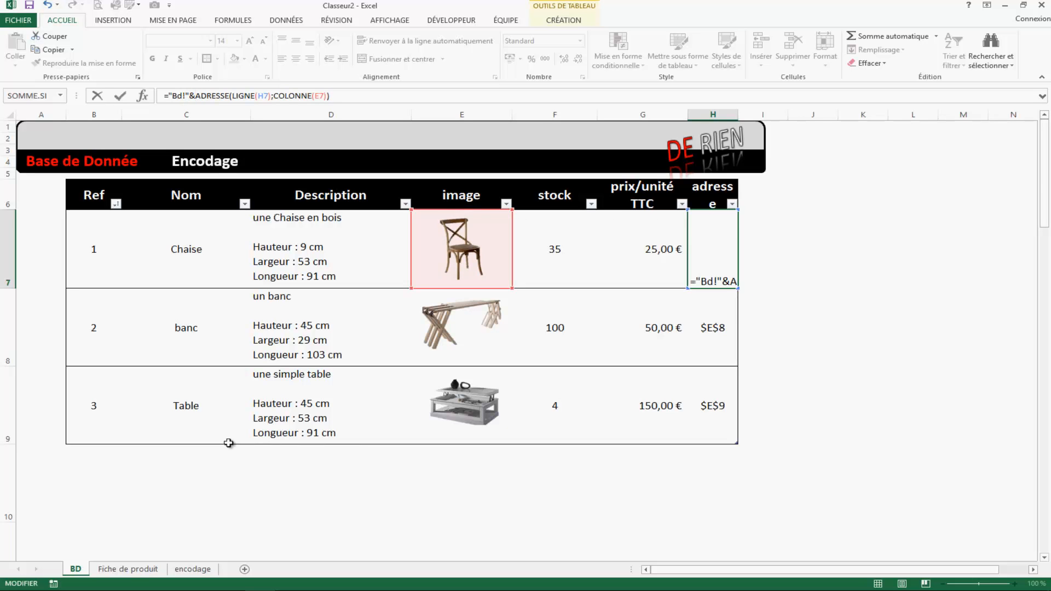
pyautogui.press('Return')
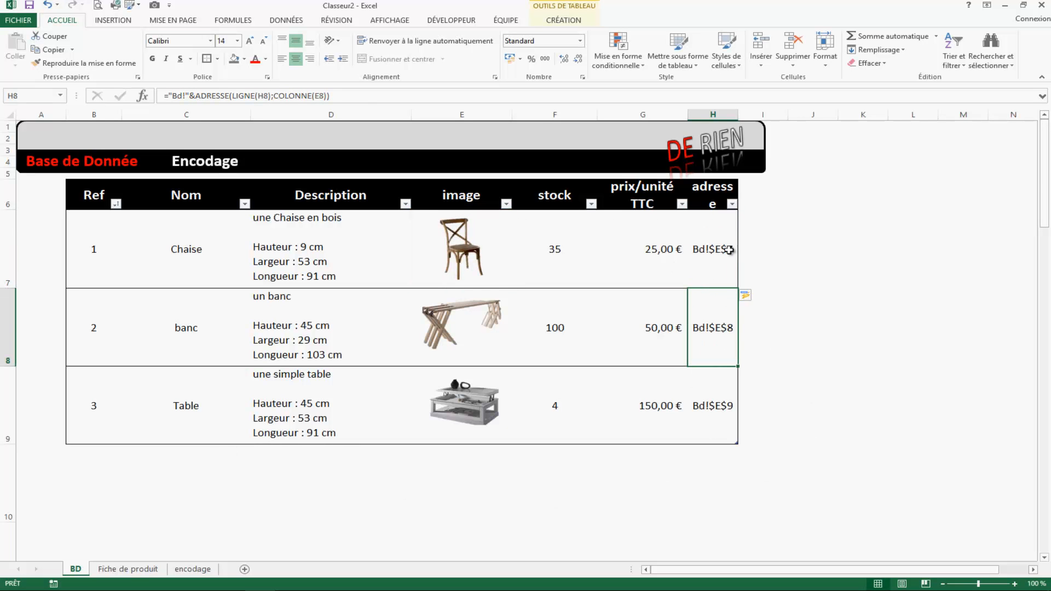
pyautogui.click(340, 528)
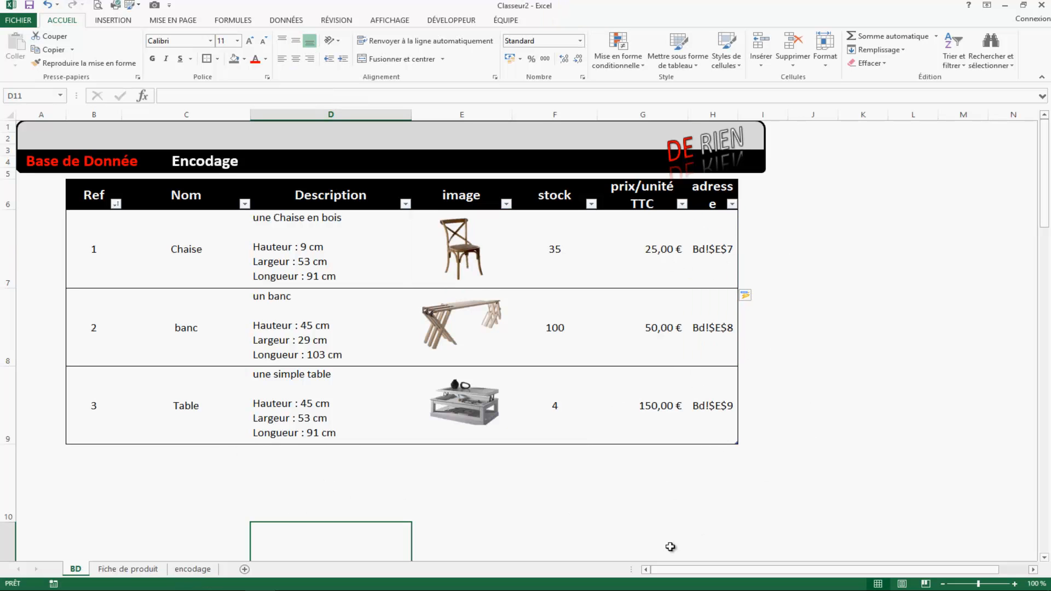
# Compare the reference cell on Fiche de produit with the refs, adresse values and image cells in the BD table.
pyautogui.click(128, 569)
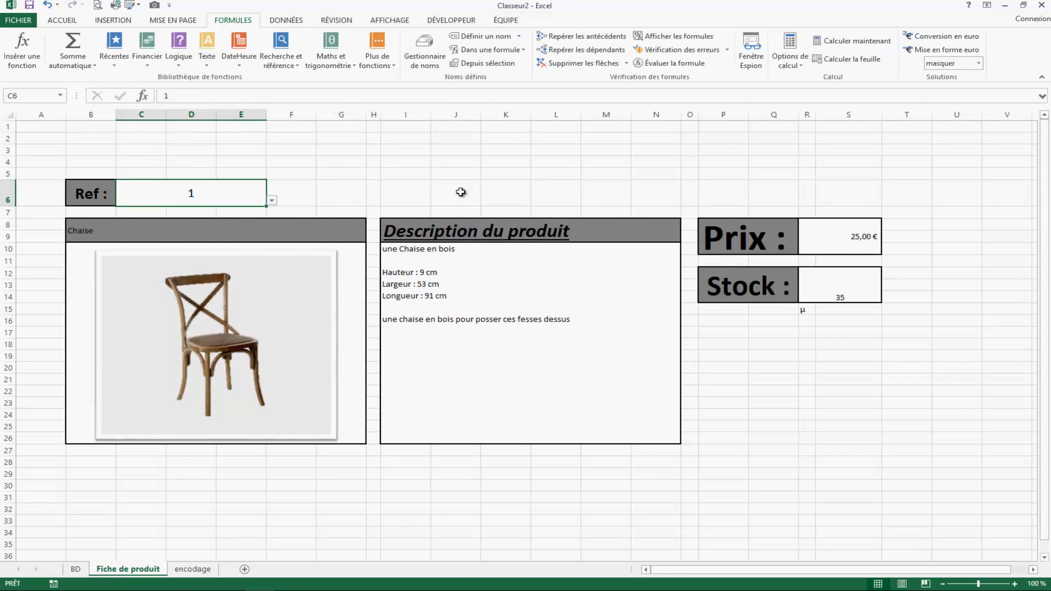
pyautogui.click(458, 195)
pyautogui.click(216, 194)
pyautogui.click(74, 568)
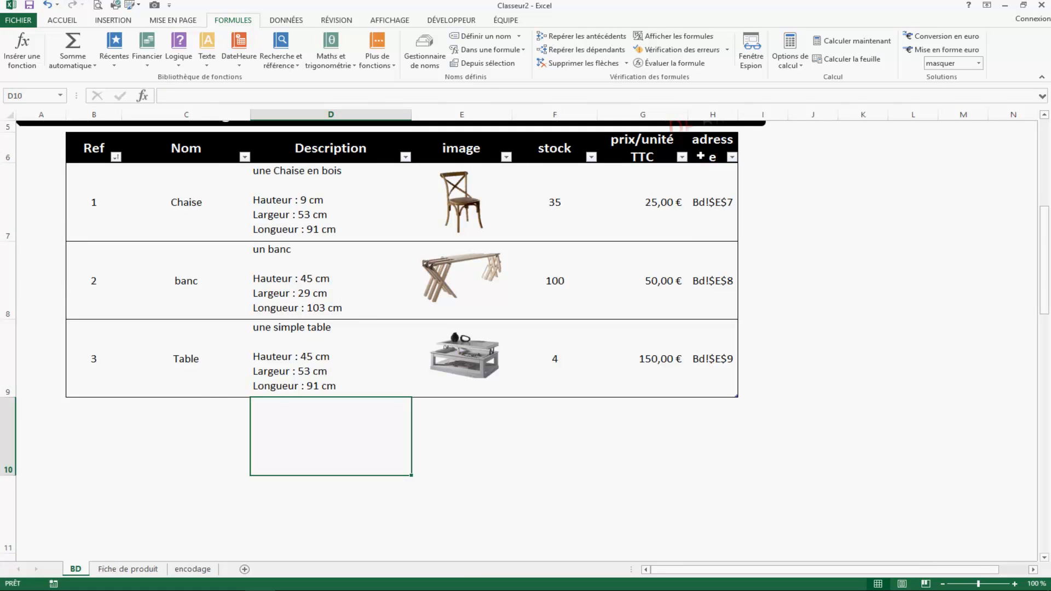
pyautogui.moveTo(703, 176); pyautogui.dragTo(712, 364)
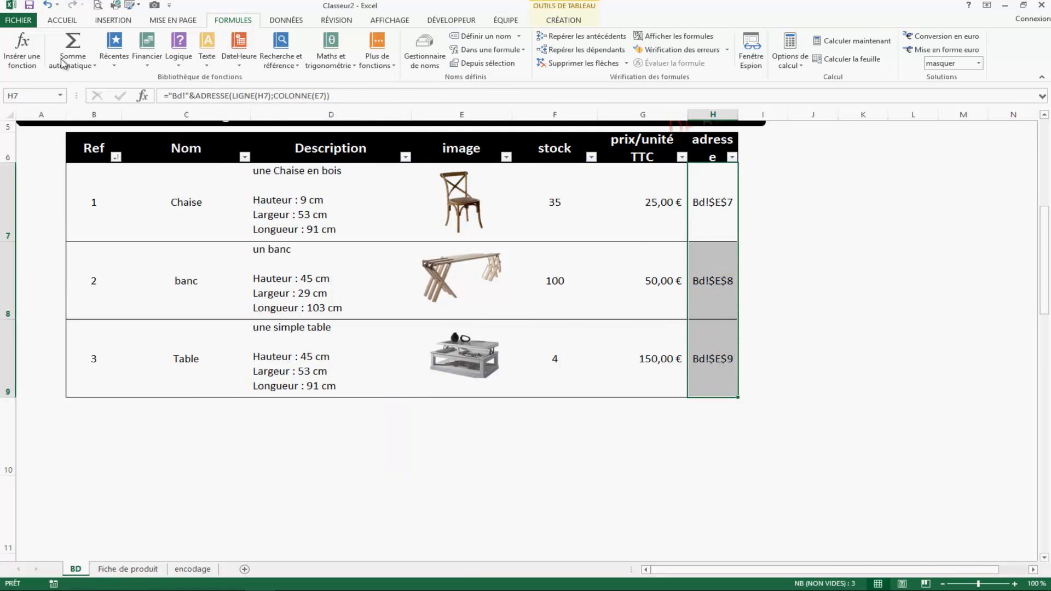
pyautogui.click(112, 294)
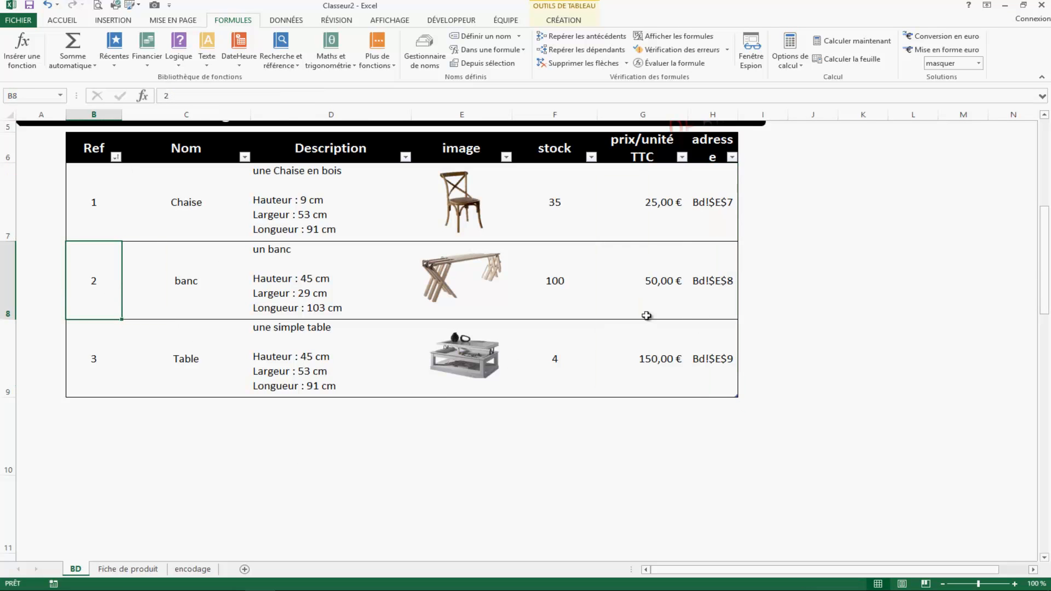
pyautogui.click(717, 282)
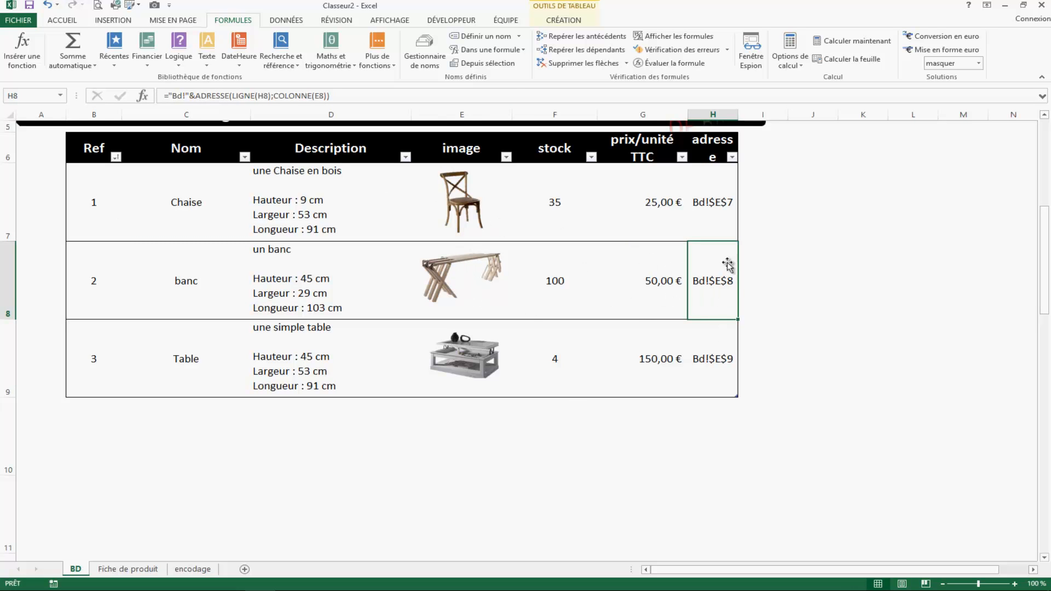
pyautogui.click(455, 304)
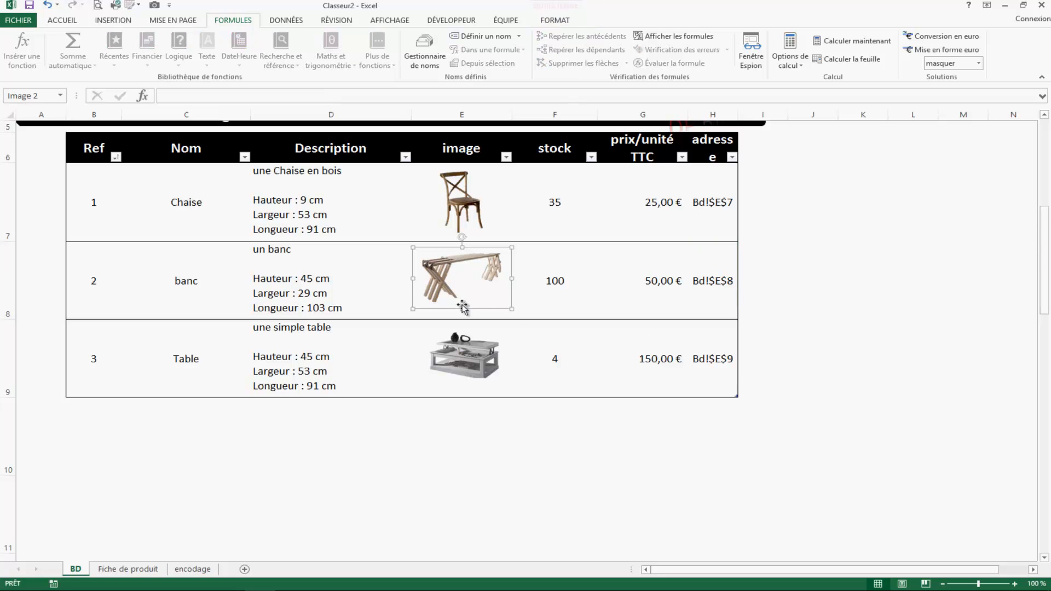
pyautogui.click(325, 449)
# Start a RECHERCHEV formula in J6 of Fiche de produit with $C$6 as lookup value, and go to BD for its table range.
pyautogui.click(128, 569)
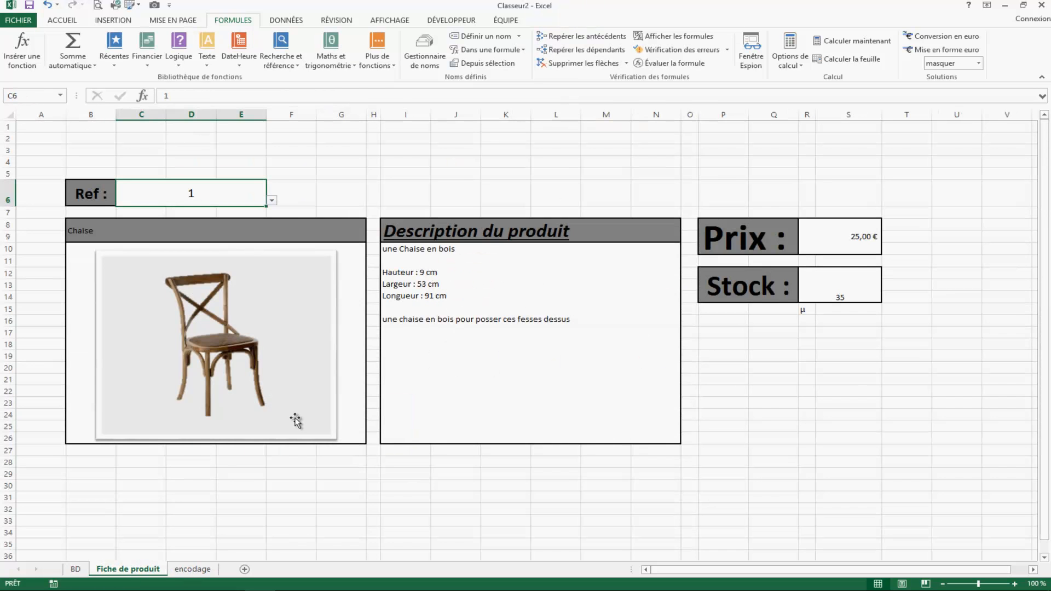
pyautogui.click(270, 301)
pyautogui.click(451, 202)
pyautogui.write('=rech')
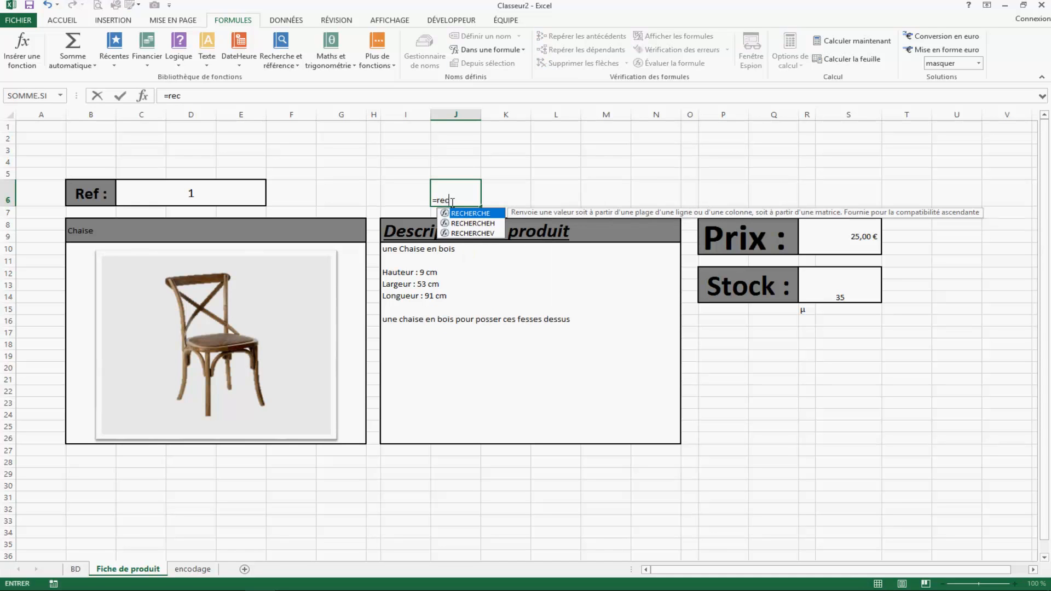
pyautogui.press('Down')
pyautogui.press('Down')
pyautogui.press('Tab')
pyautogui.click(200, 193)
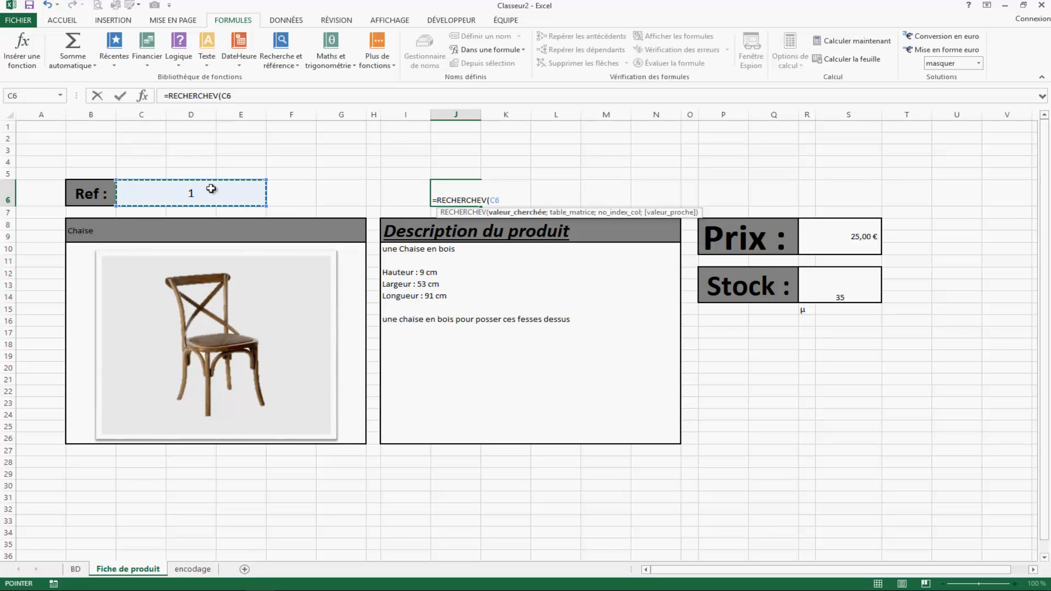
pyautogui.press('F4')
pyautogui.write(';')
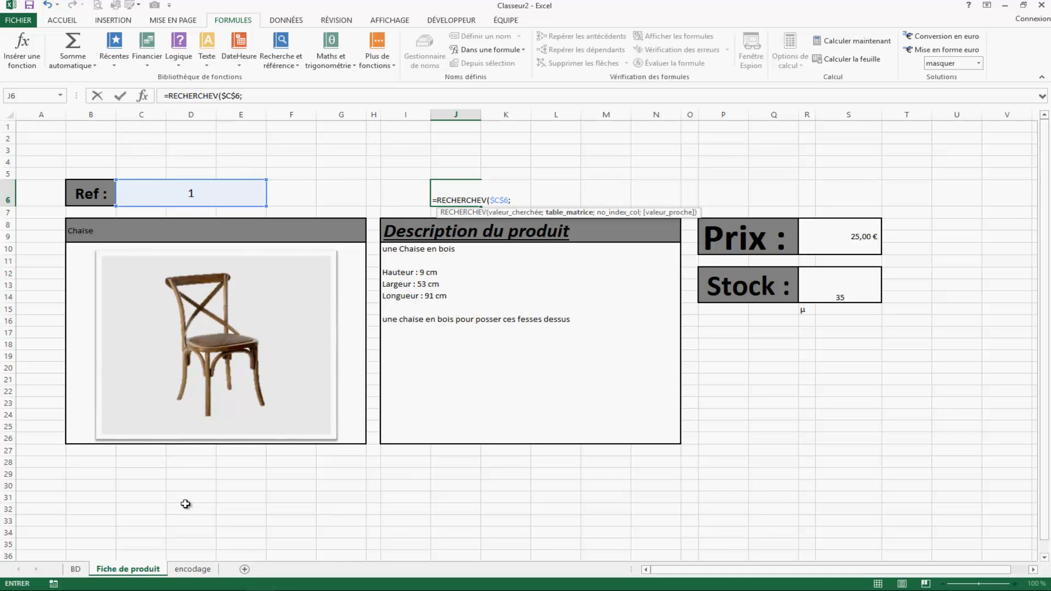
pyautogui.click(76, 569)
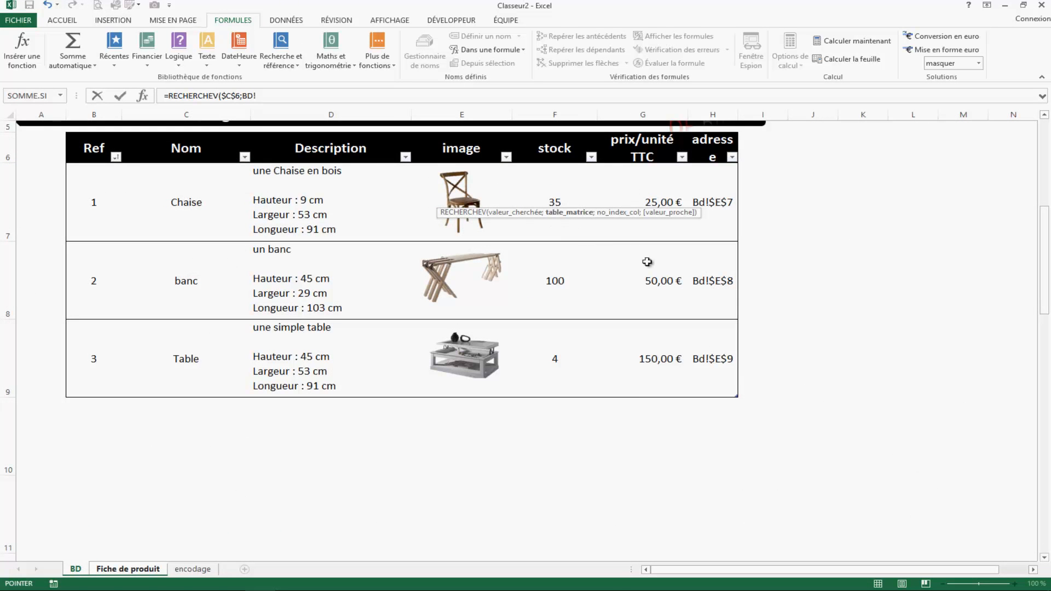
pyautogui.moveTo(82, 210); pyautogui.dragTo(705, 358)
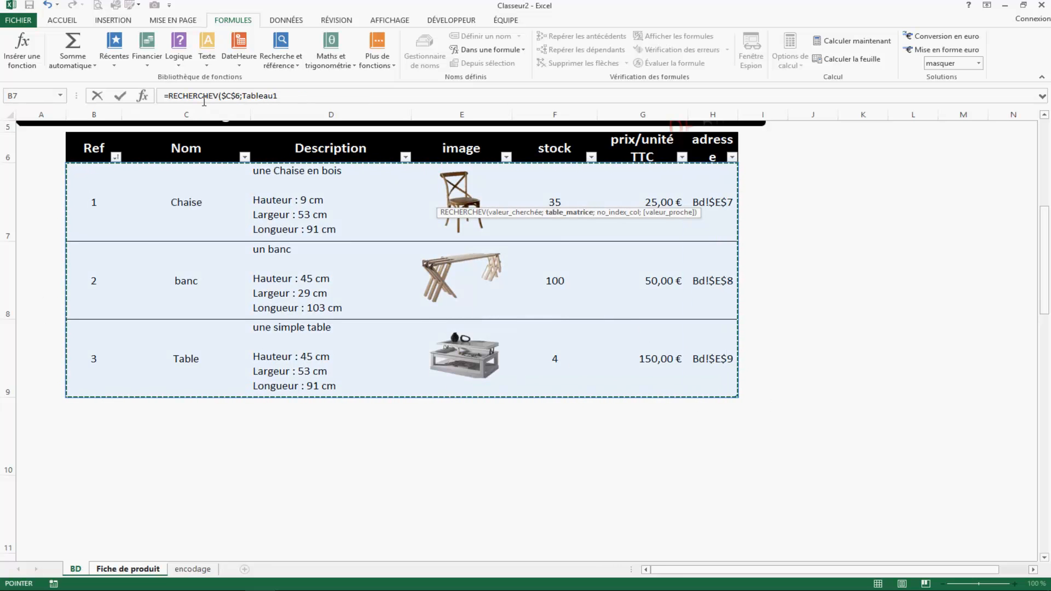
pyautogui.click(282, 97)
pyautogui.press('BackSpace')
pyautogui.press('BackSpace')
pyautogui.press('BackSpace')
pyautogui.press('BackSpace')
pyautogui.press('BackSpace')
pyautogui.press('BackSpace')
pyautogui.press('BackSpace')
pyautogui.press('BackSpace')
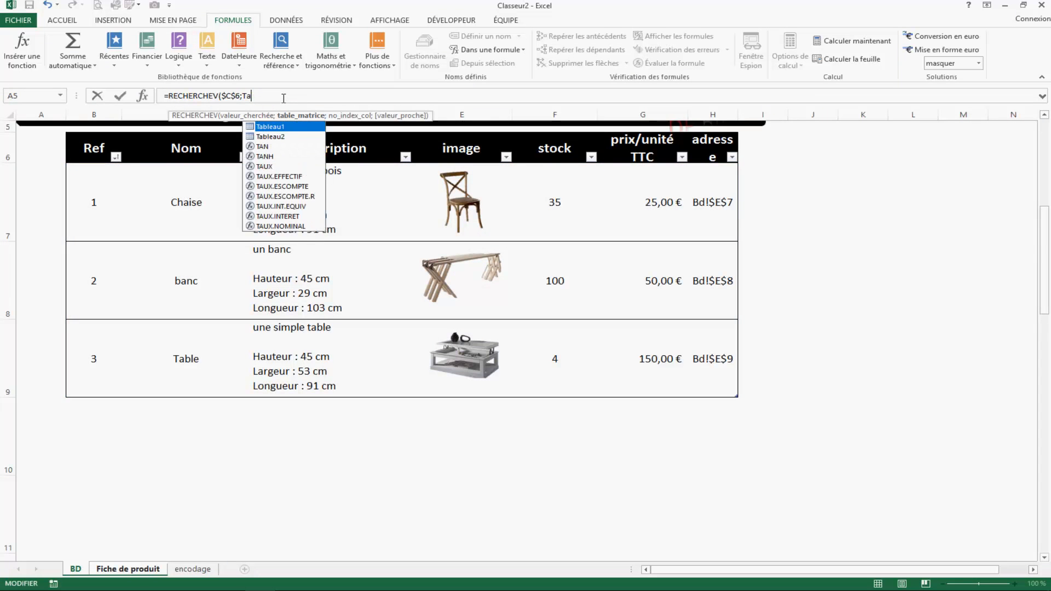
# Set the RECHERCHEV table range to BD!$B$7:$H$9 with absolute references.
pyautogui.click(83, 194)
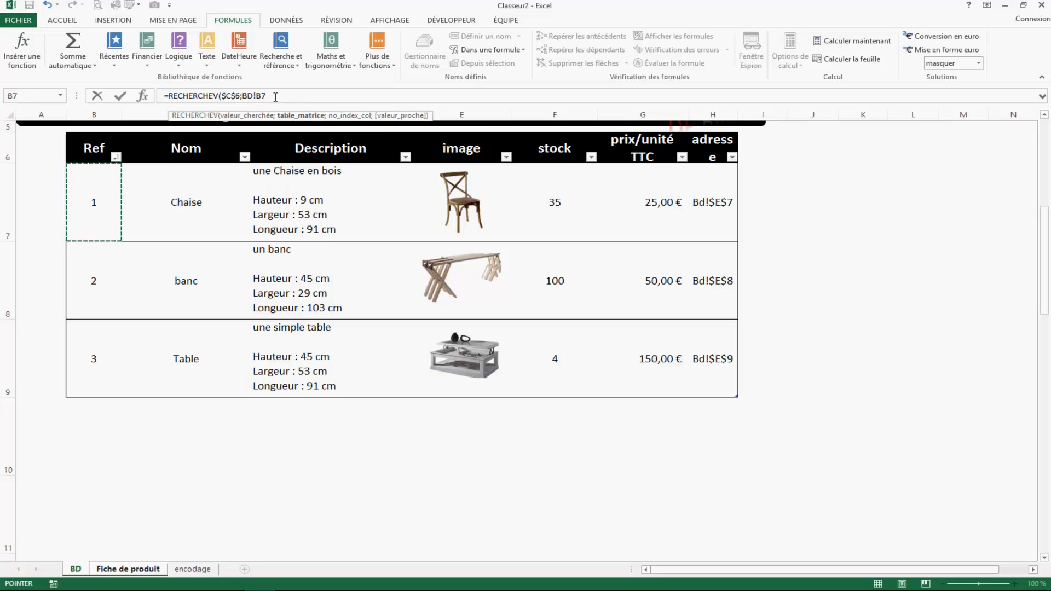
pyautogui.press('F8')
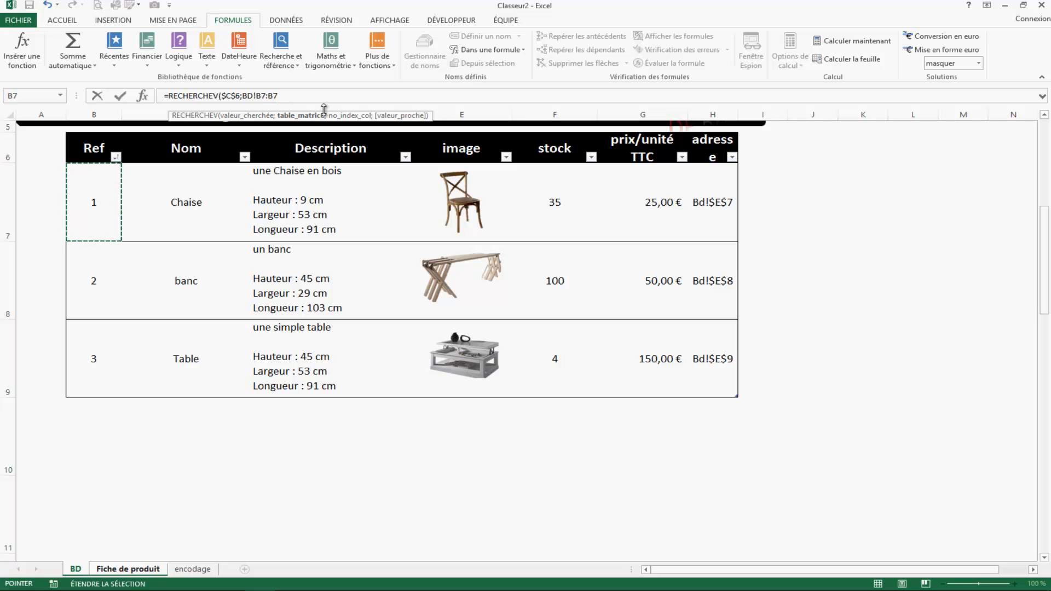
pyautogui.press('BackSpace')
pyautogui.press('BackSpace')
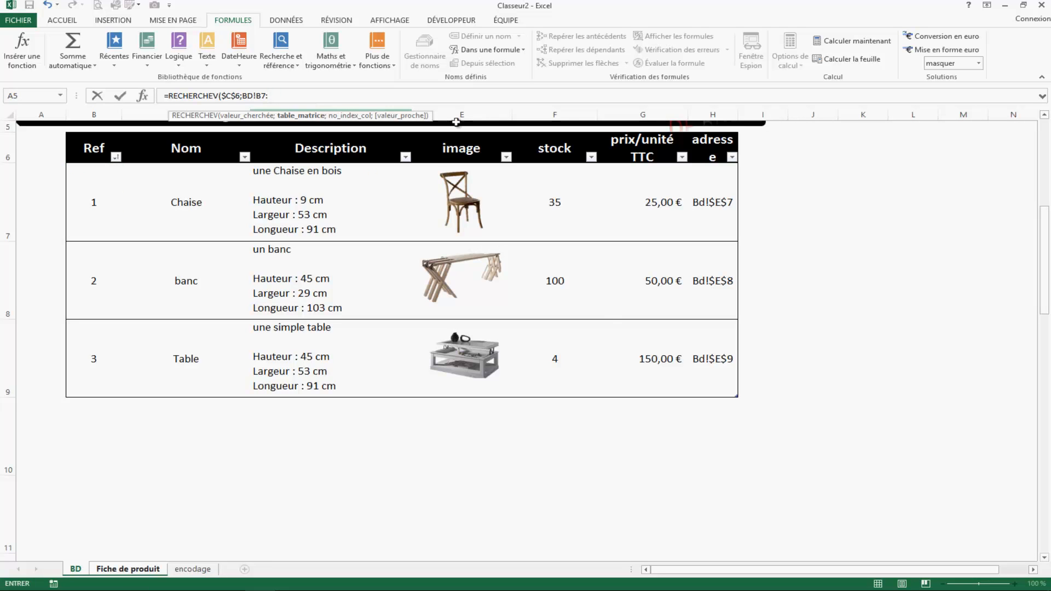
pyautogui.click(720, 357)
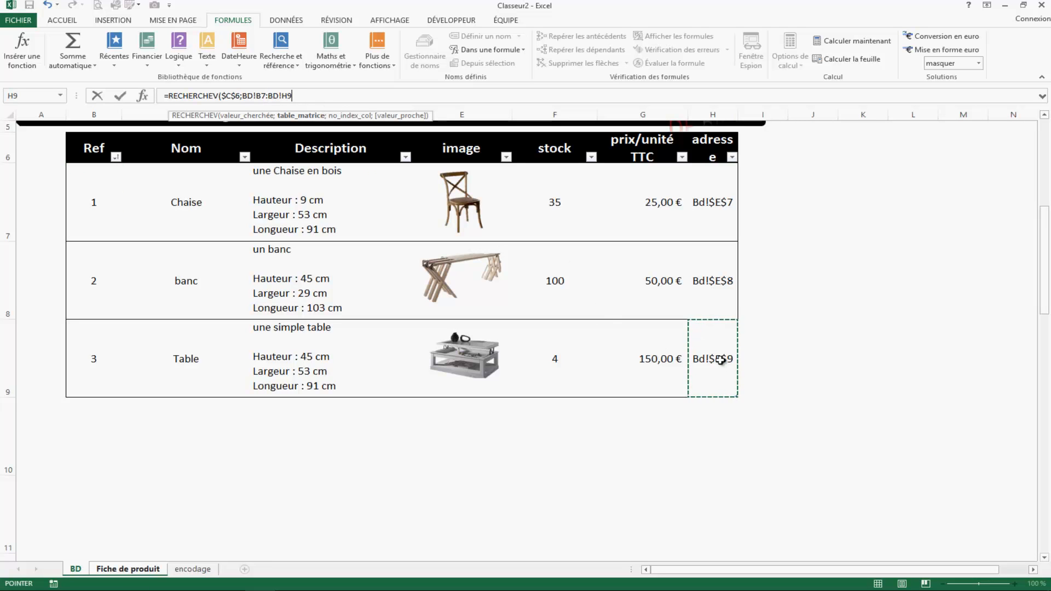
pyautogui.moveTo(292, 97); pyautogui.dragTo(268, 98)
pyautogui.press('BackSpace')
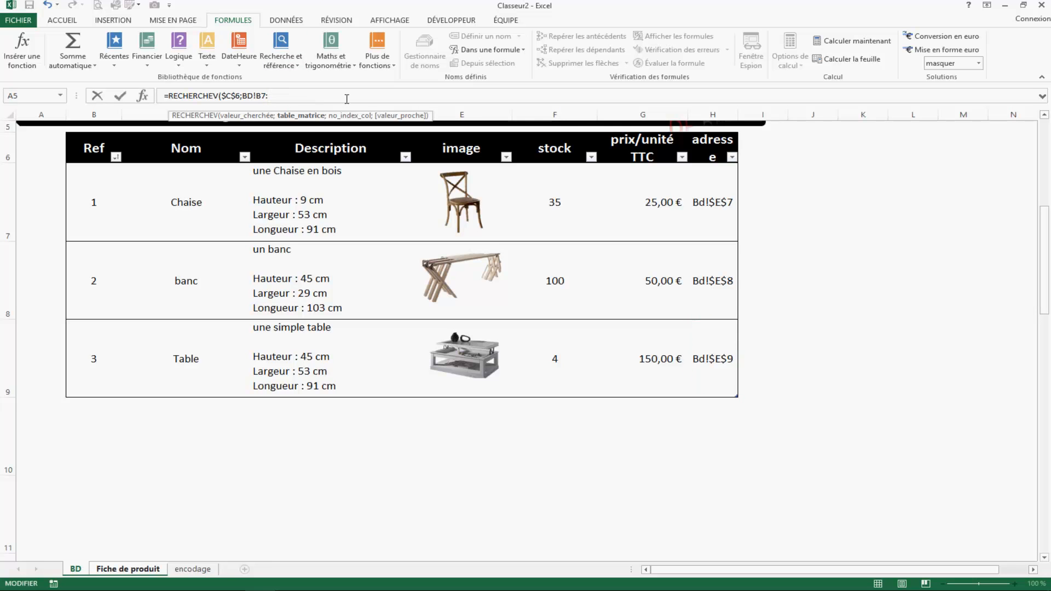
pyautogui.write('H9')
pyautogui.press('F4')
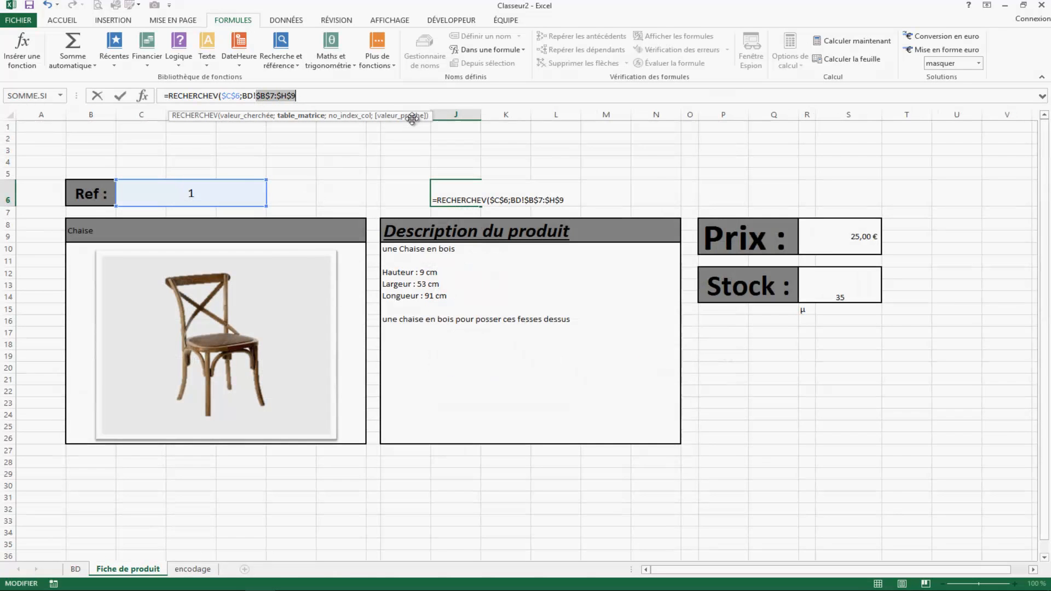
pyautogui.click(327, 96)
pyautogui.write(';')
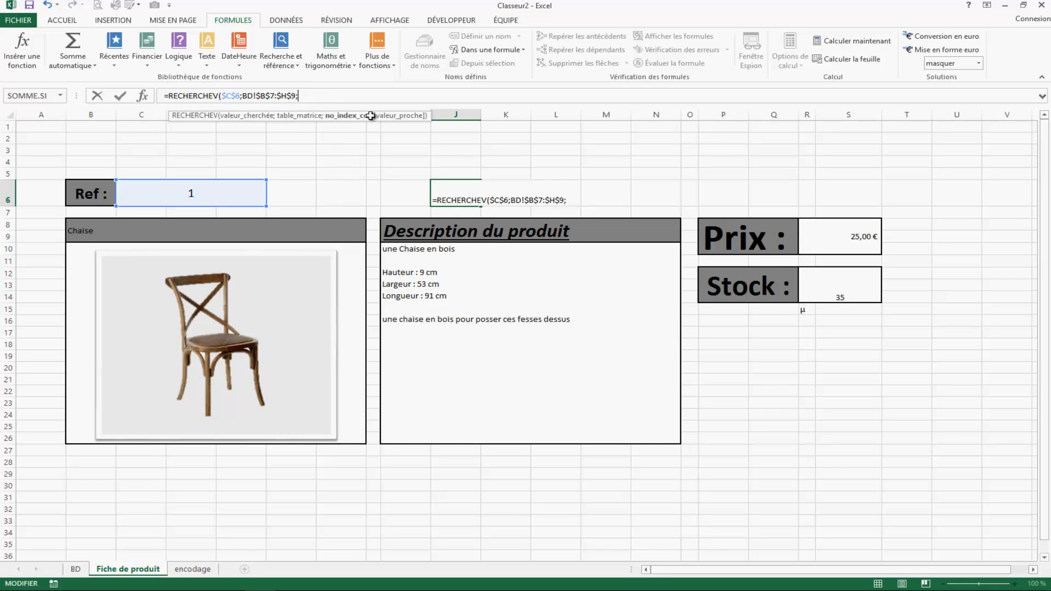
# Complete the J6 formula as =RECHERCHEV($C$6;BD!$B$7:$H$9;7;0), without a sheet reference before the column index.
pyautogui.click(83, 570)
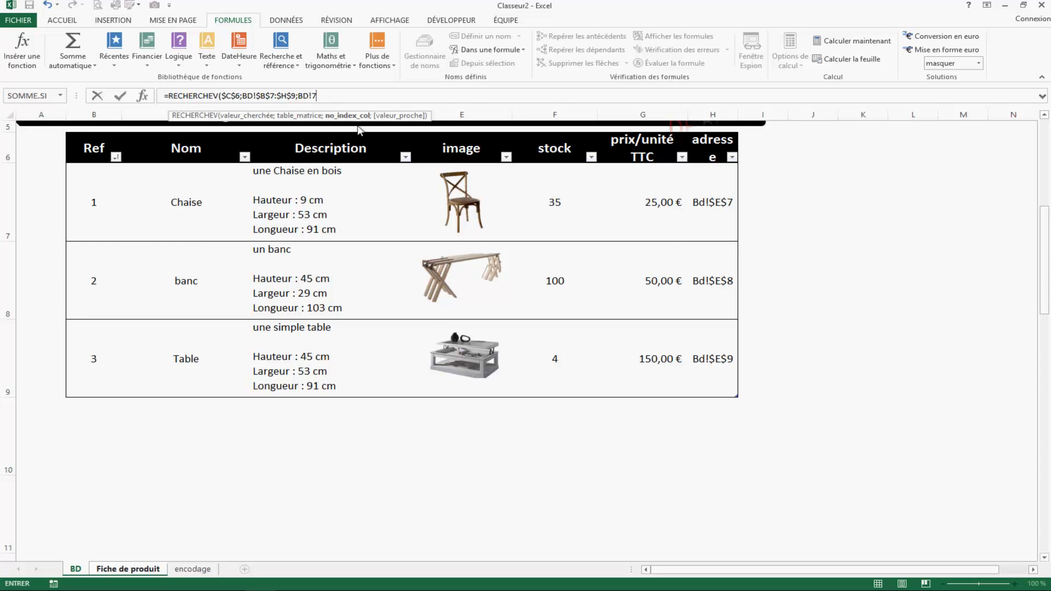
pyautogui.write(';0')
pyautogui.press('Return')
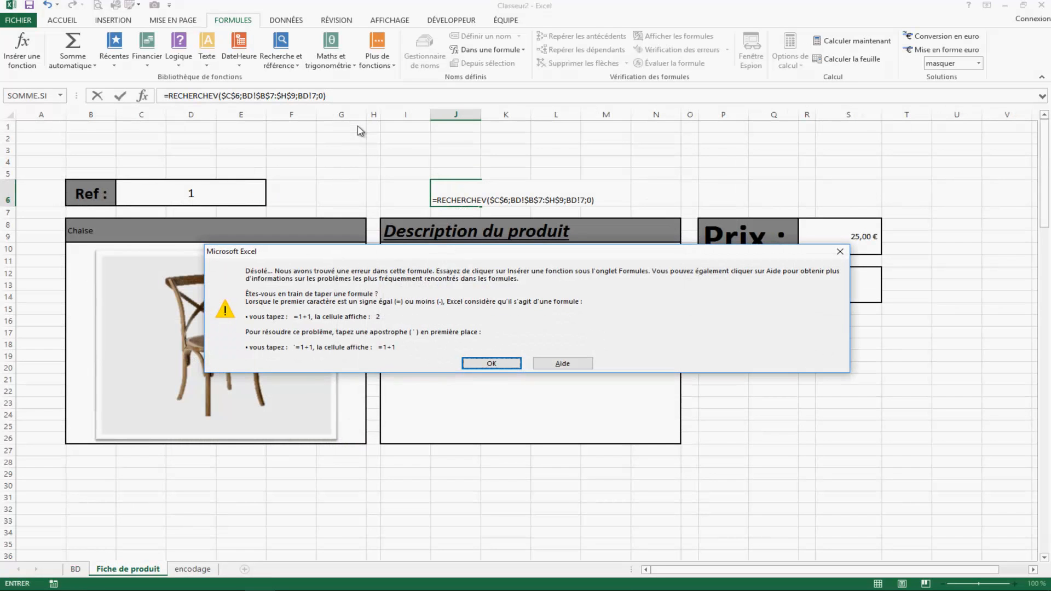
pyautogui.click(491, 363)
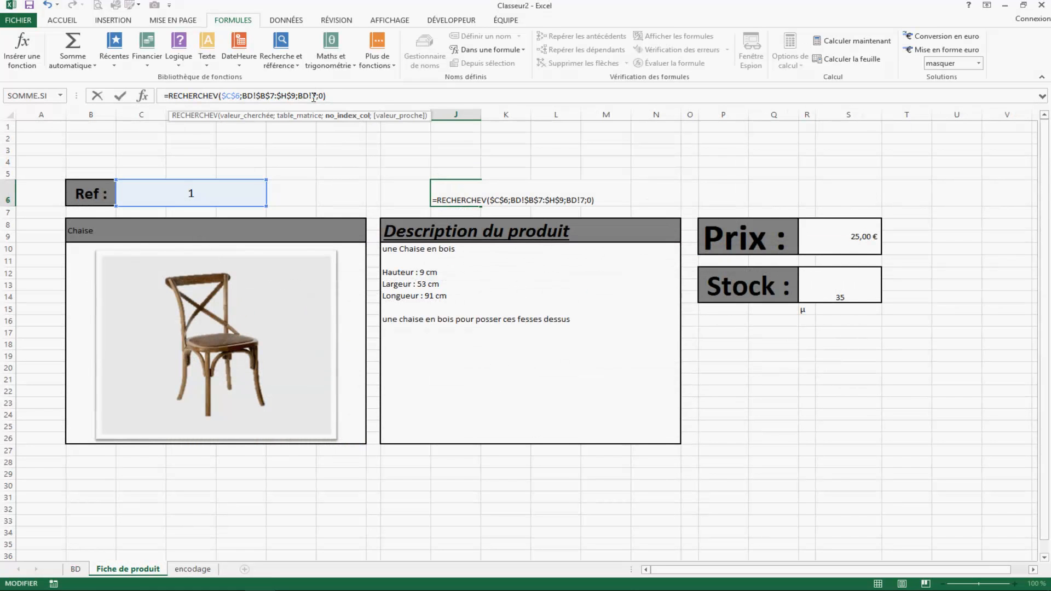
pyautogui.press('BackSpace')
pyautogui.press('BackSpace')
pyautogui.press('BackSpace')
pyautogui.press('Return')
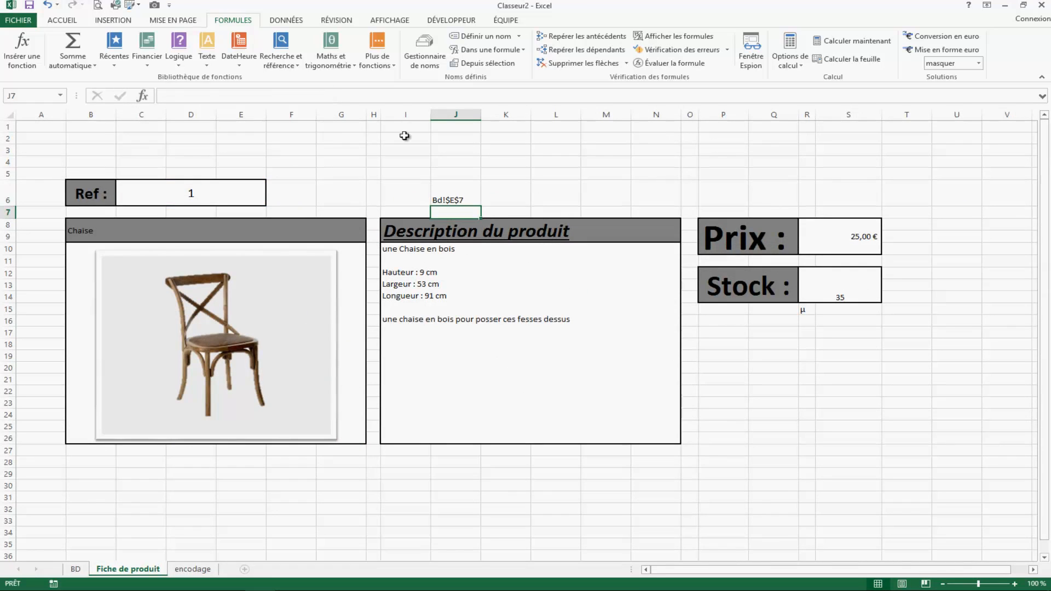
# Check the lookup formula in J6 and the reference linked to the product picture.
pyautogui.click(462, 197)
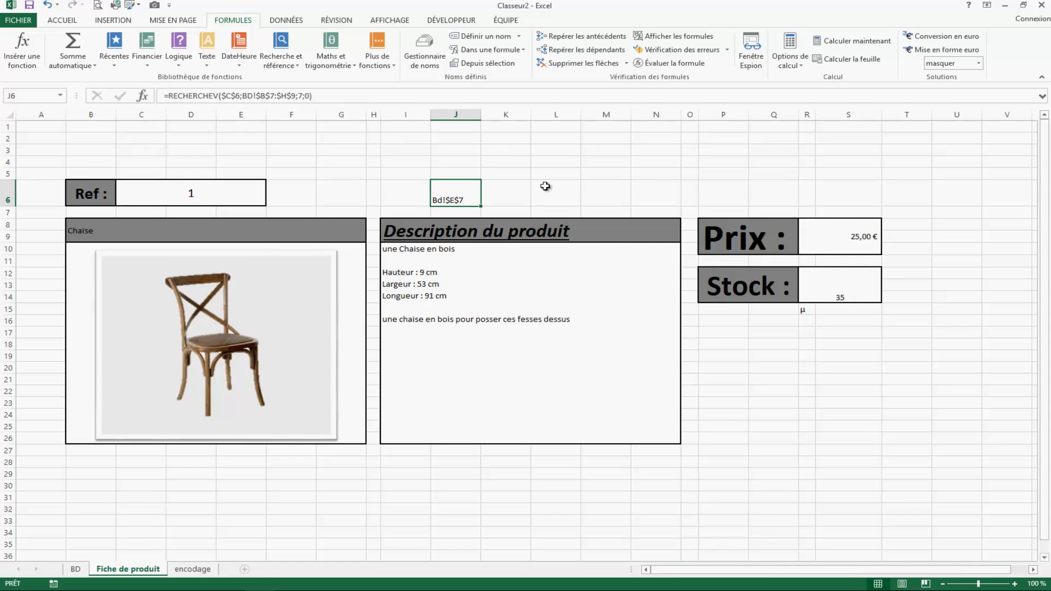
pyautogui.click(487, 203)
pyautogui.click(551, 188)
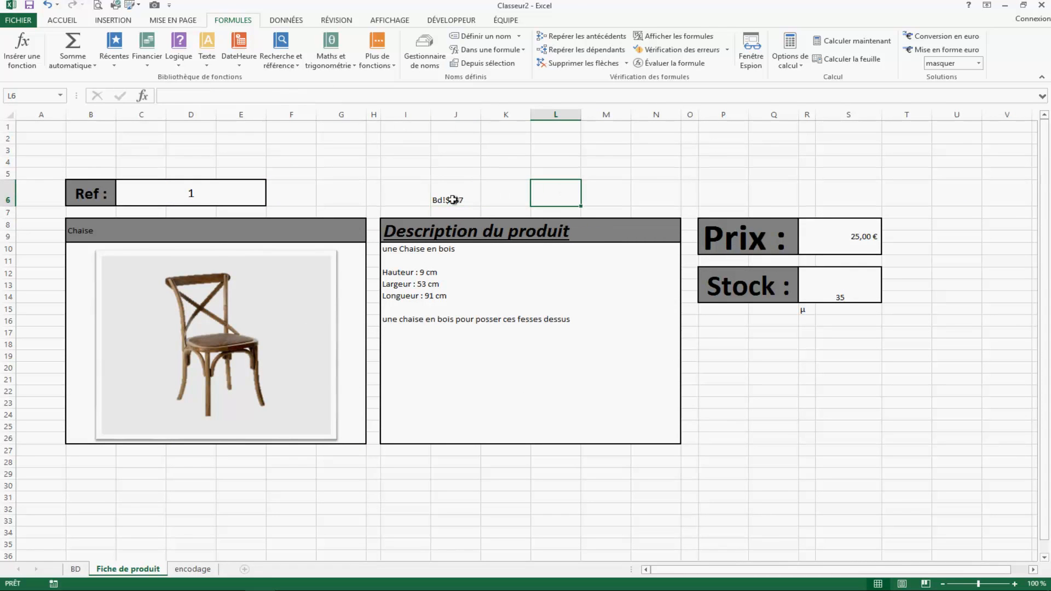
pyautogui.click(241, 278)
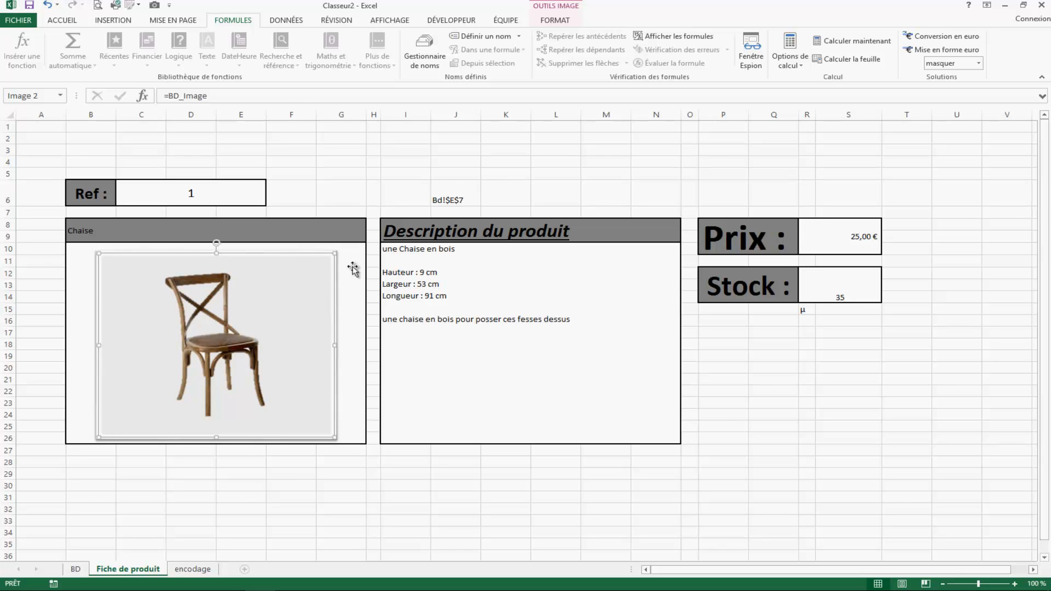
pyautogui.click(486, 170)
# Wrap the lookup in J6 inside INDIRECT, making it =INDIRECT(RECHERCHEV($C$6;BD!$B$7:$H$9;7;0)).
pyautogui.click(447, 200)
pyautogui.click(167, 96)
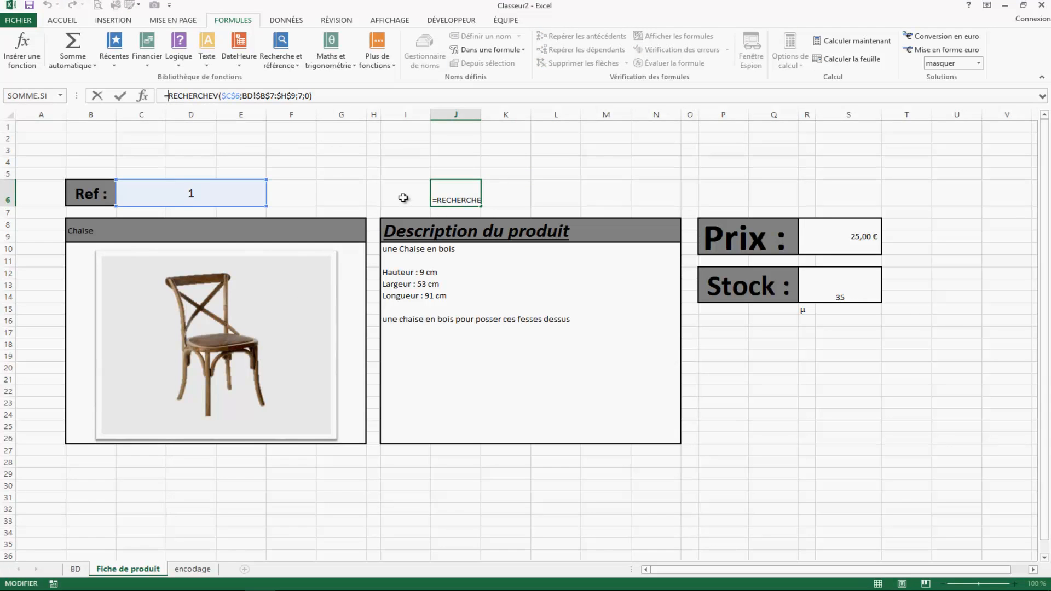
pyautogui.write('inder')
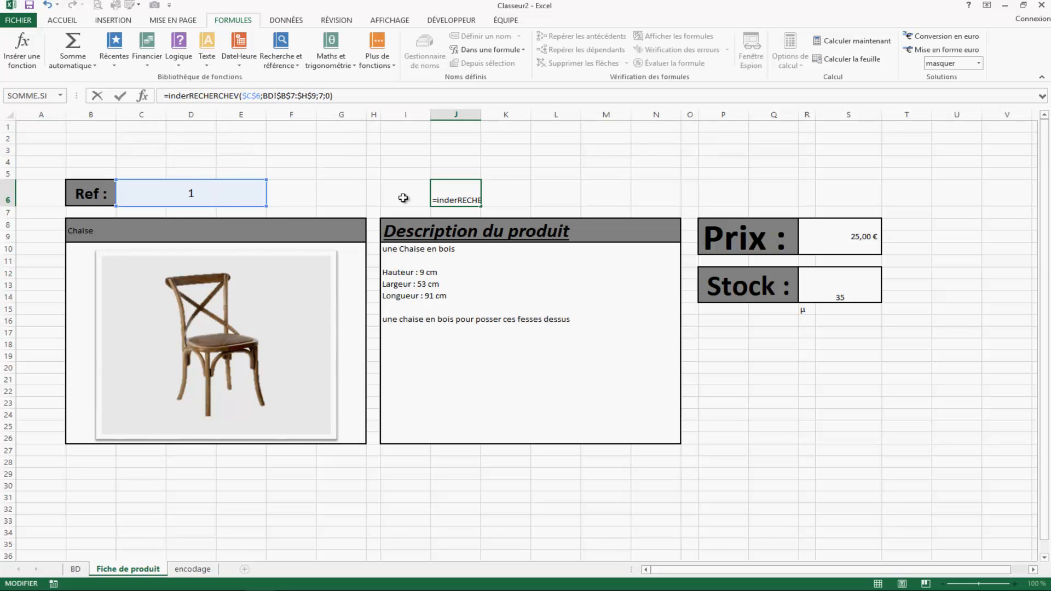
pyautogui.press('BackSpace')
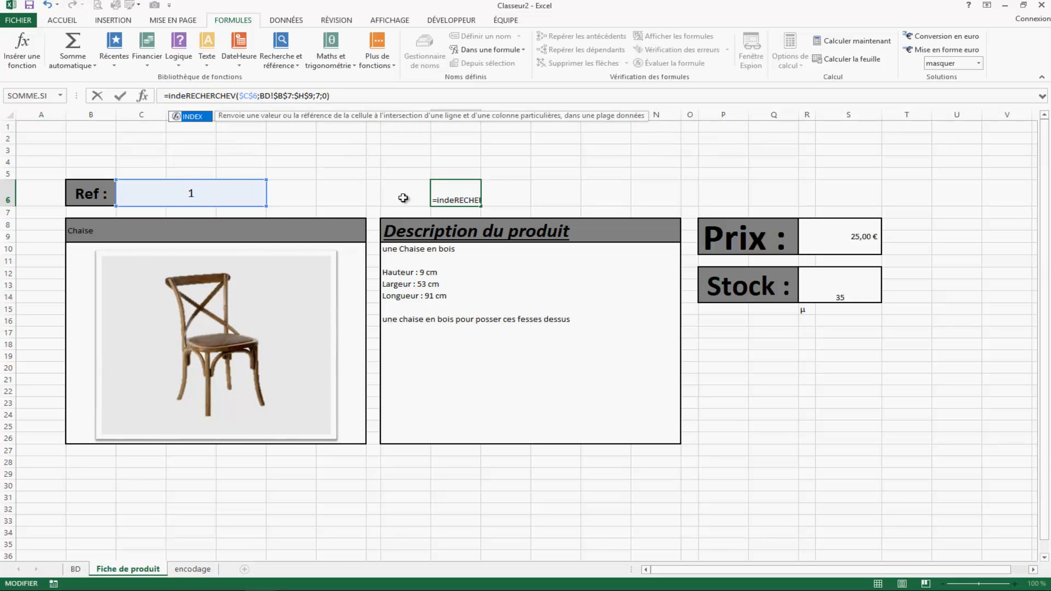
pyautogui.press('BackSpace')
pyautogui.press('Down')
pyautogui.press('Tab')
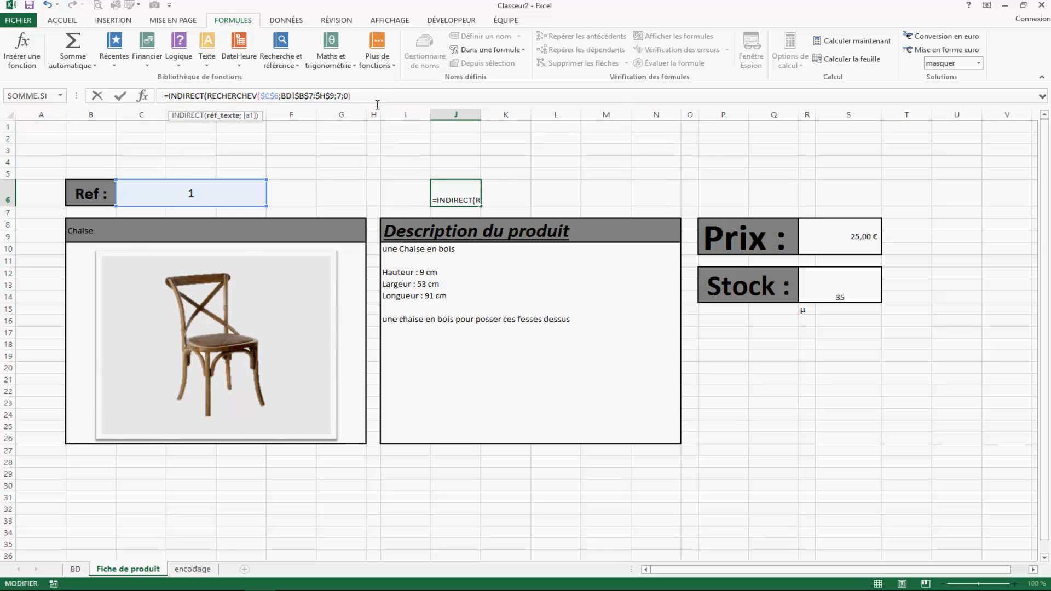
pyautogui.write('(')
pyautogui.write(')')
pyautogui.press('Return')
# Copy the full INDIRECT formula text from J6 and leave the cell unedited.
pyautogui.click(446, 196)
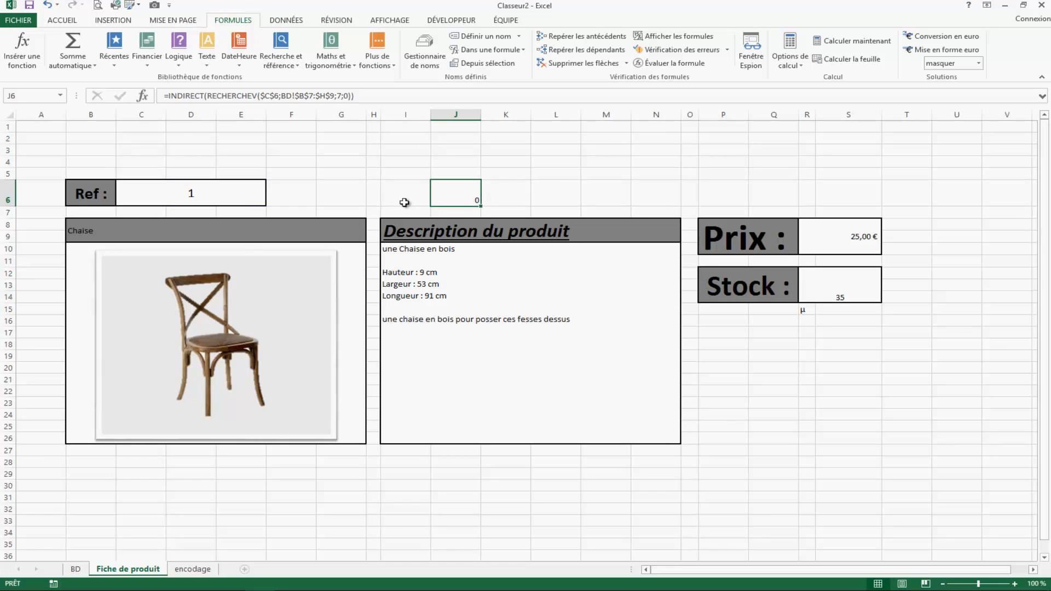
pyautogui.moveTo(355, 95); pyautogui.dragTo(158, 92)
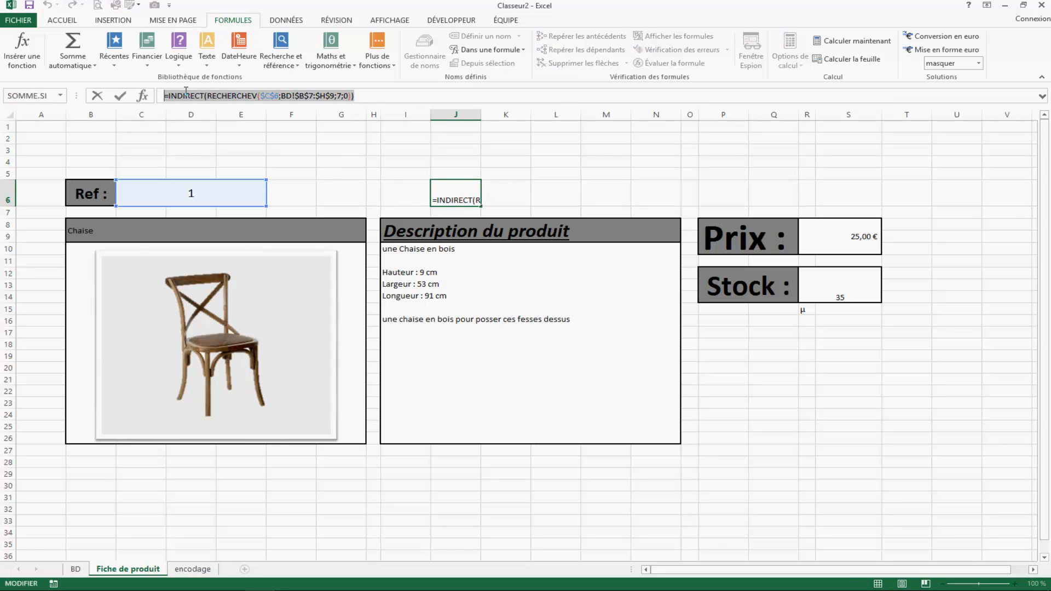
pyautogui.hotkey('ctrl', 'c')
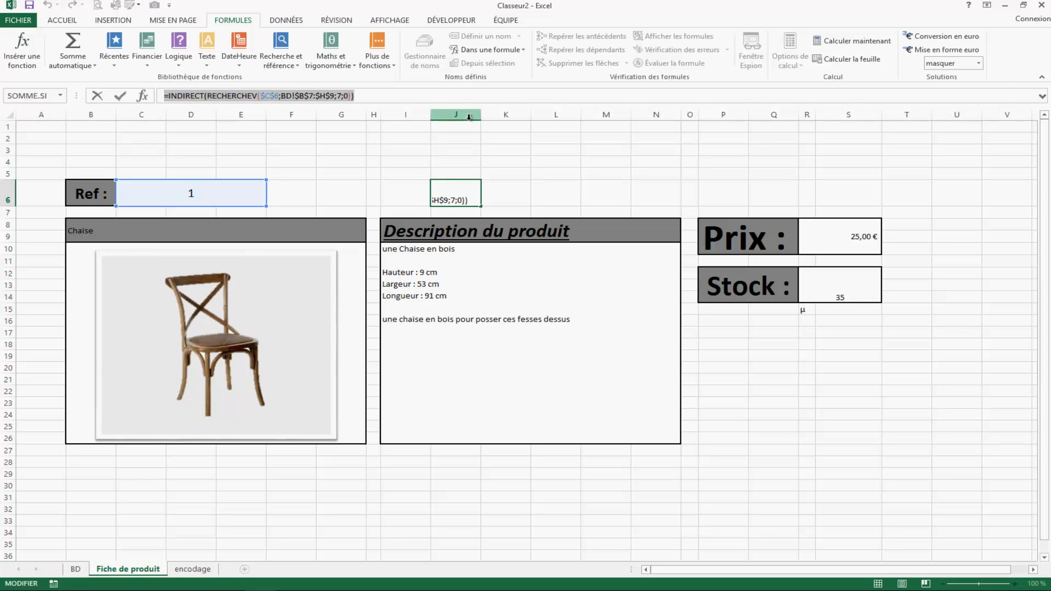
pyautogui.press('Escape')
# Define a workbook-wide name BD_image that refers to the copied formula =INDIRECT(RECHERCHEV($C$6;BD!$B$7:$H$9;7;0)).
pyautogui.click(419, 52)
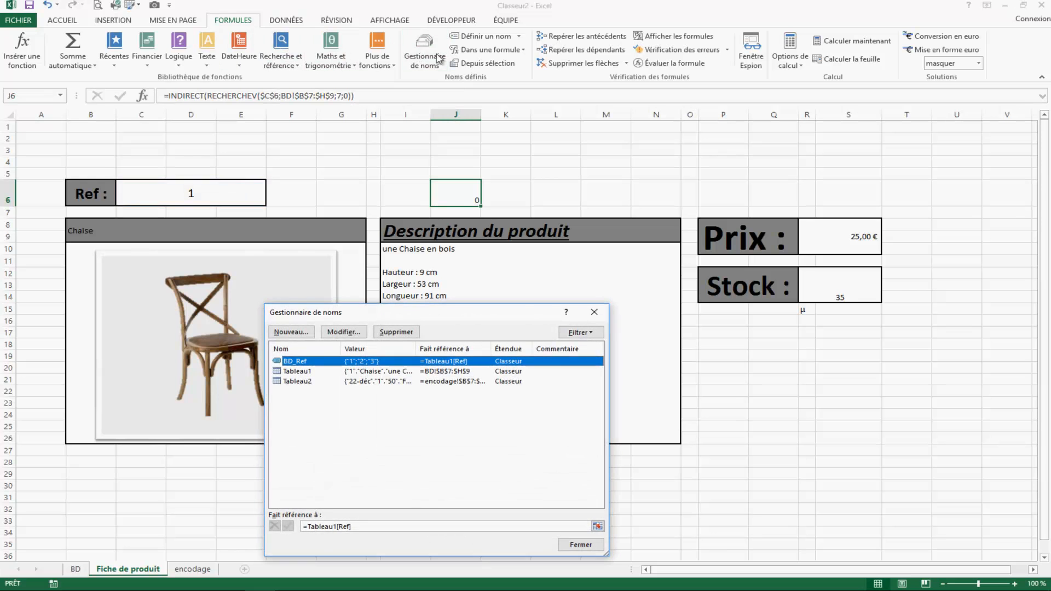
pyautogui.click(292, 333)
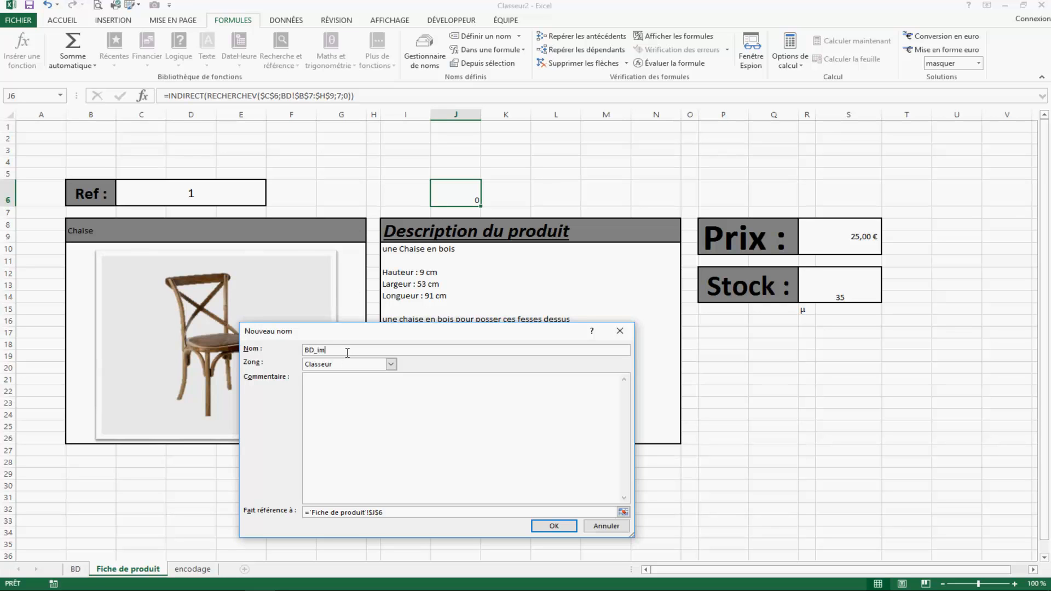
pyautogui.click(383, 512)
pyautogui.hotkey('ctrl', 'v')
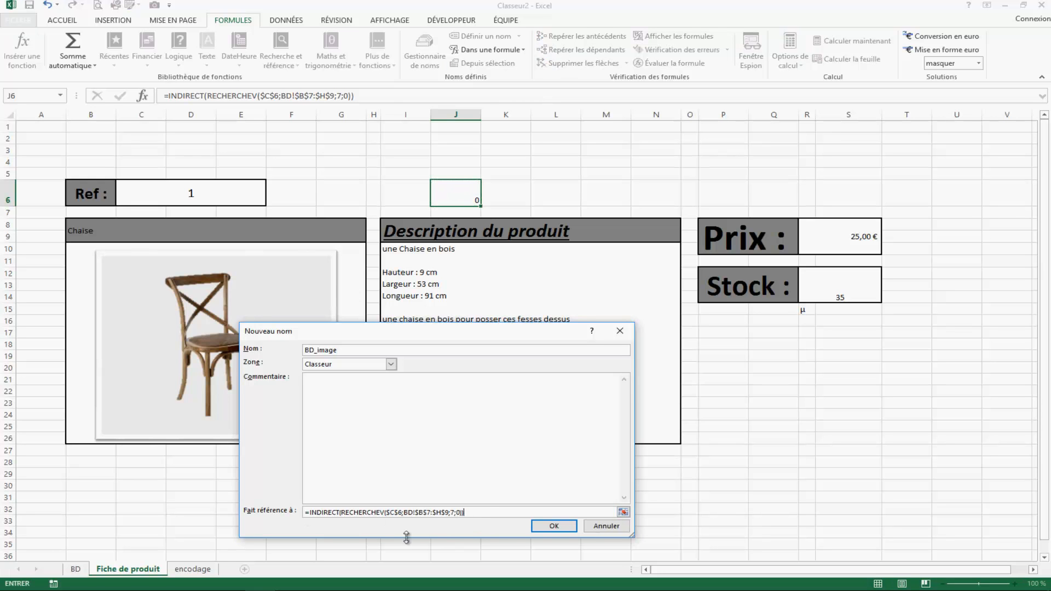
pyautogui.click(544, 526)
pyautogui.click(580, 544)
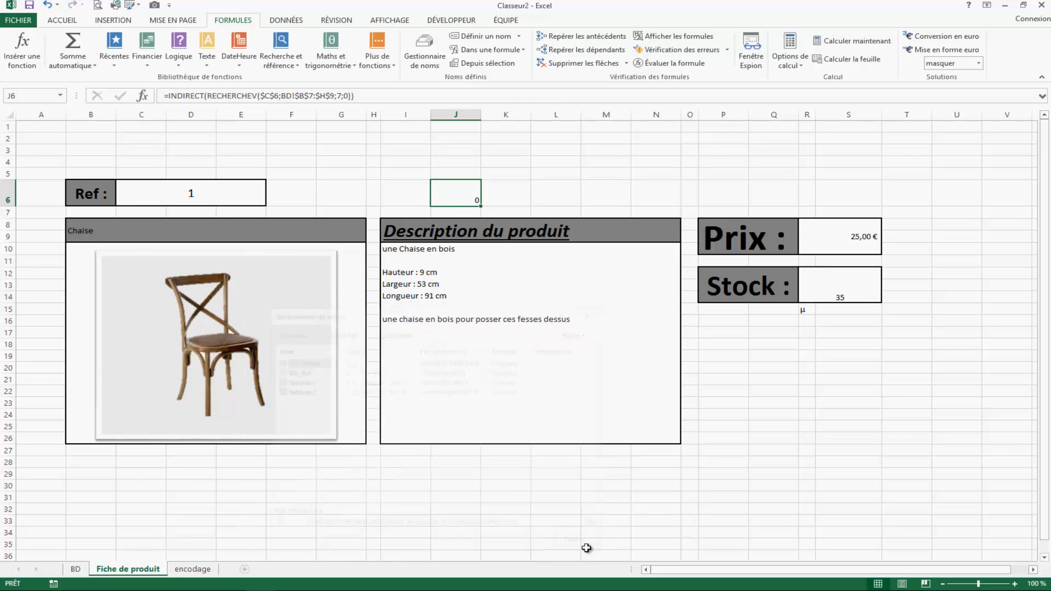
# Link the product picture to the defined name with the formula =BD_image.
pyautogui.click(298, 301)
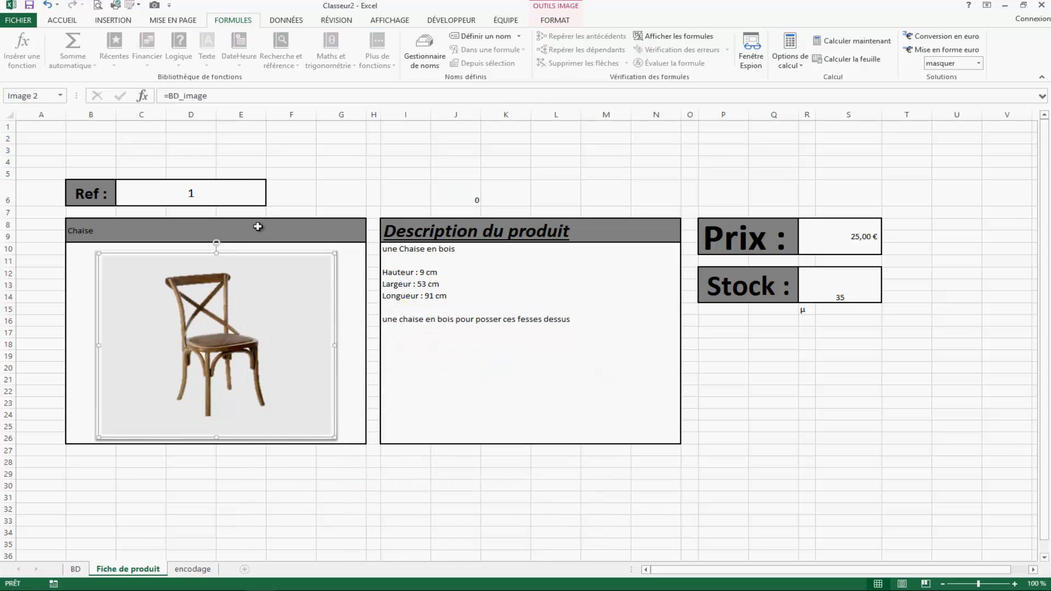
pyautogui.moveTo(207, 96); pyautogui.dragTo(169, 102)
pyautogui.press('BackSpace')
pyautogui.write('bd')
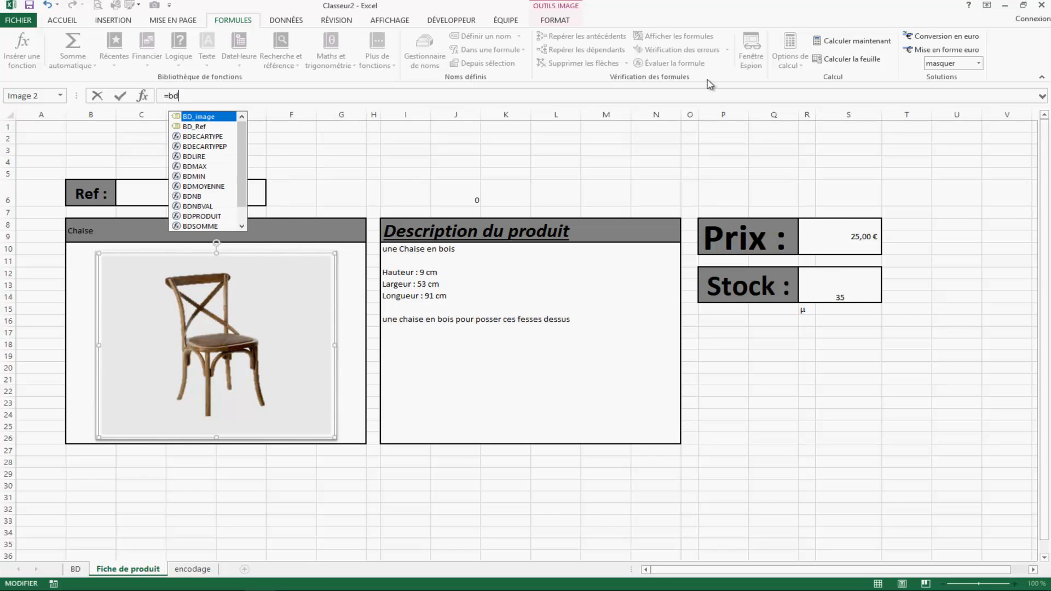
pyautogui.press('Tab')
pyautogui.press('Return')
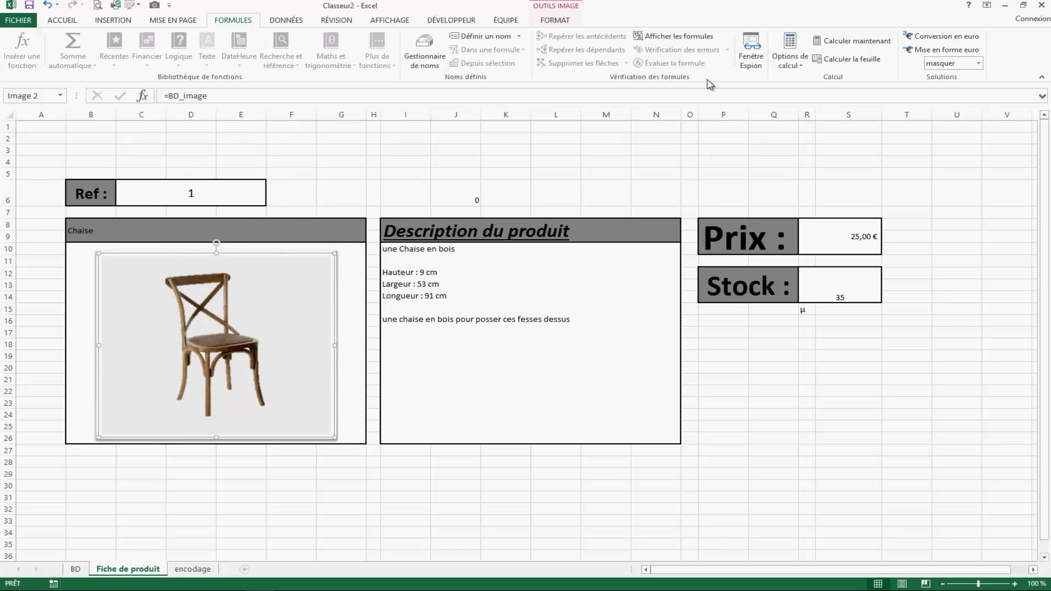
pyautogui.click(405, 174)
pyautogui.click(305, 277)
# Remove the INDIRECT wrapper from J6, leaving =RECHERCHEV($C$6;BD!$B$7:$H$9;7;0).
pyautogui.click(474, 203)
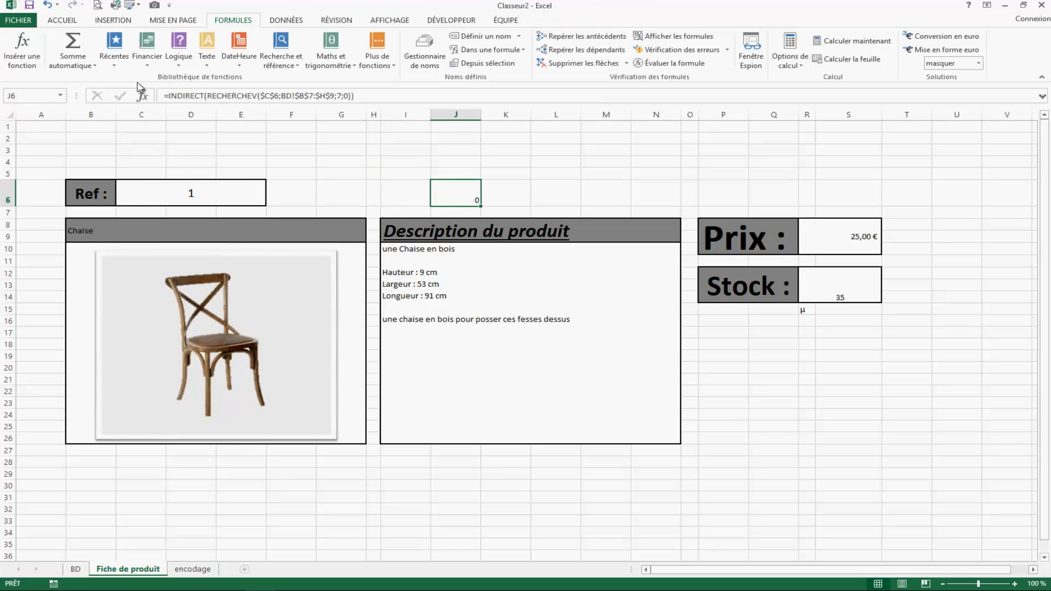
pyautogui.click(212, 96)
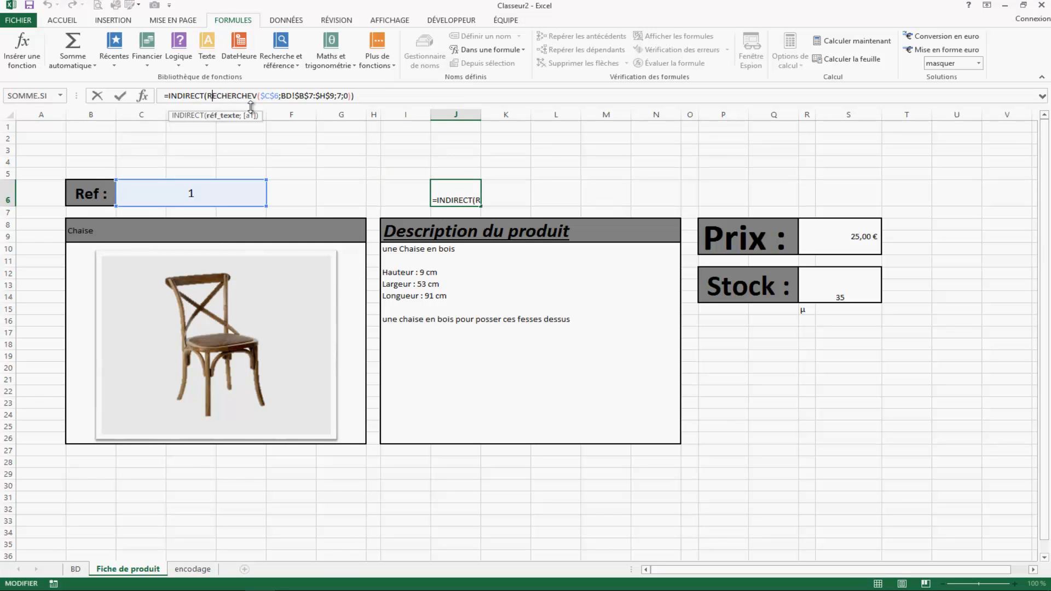
pyautogui.press('Home')
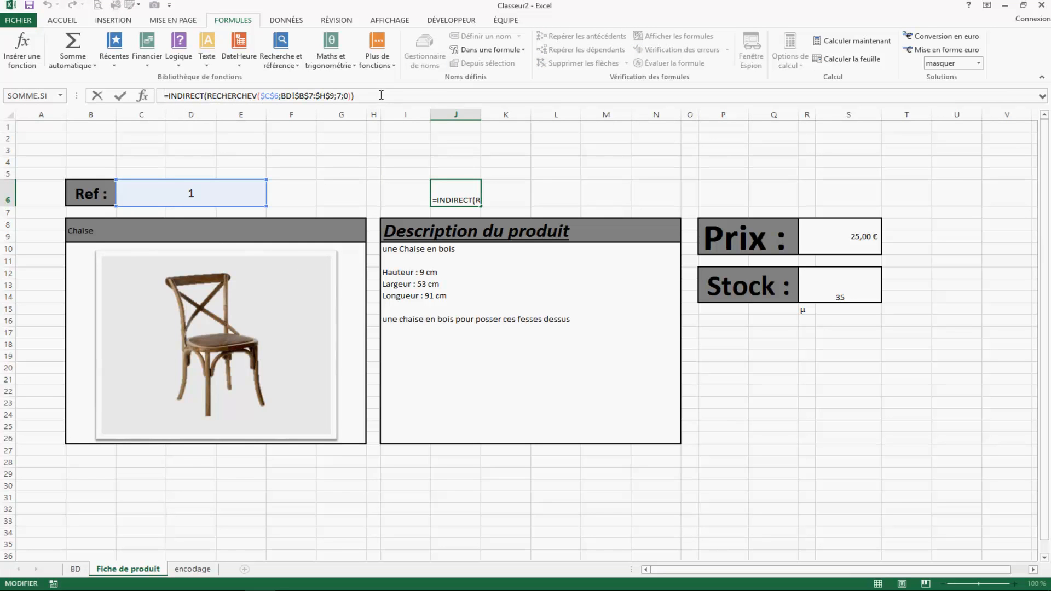
pyautogui.press('BackSpace')
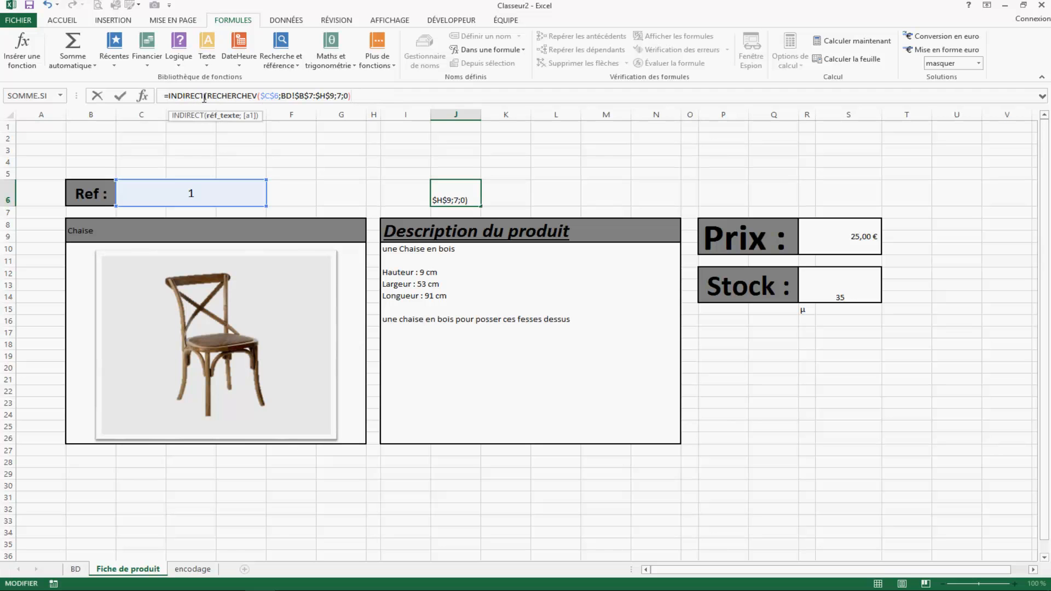
pyautogui.press('BackSpace')
pyautogui.press('BackSpace')
pyautogui.press('BackSpace')
pyautogui.press('BackSpace')
pyautogui.press('BackSpace')
pyautogui.press('BackSpace')
pyautogui.press('BackSpace')
pyautogui.press('BackSpace')
pyautogui.press('BackSpace')
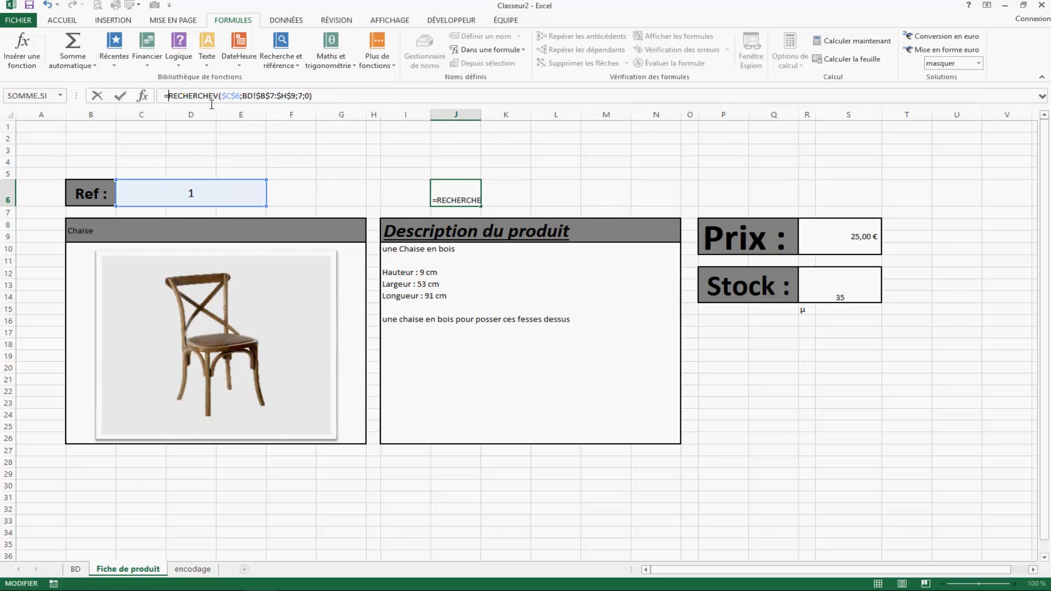
pyautogui.press('Return')
pyautogui.click(456, 192)
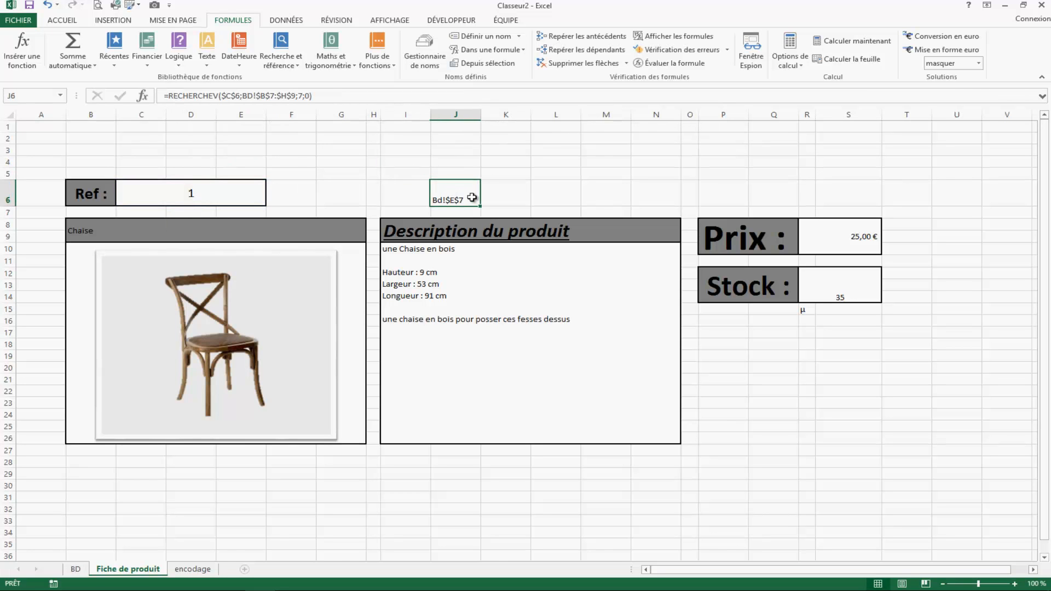
# Choose reference 2 in the Ref cell of the product sheet.
pyautogui.click(196, 197)
pyautogui.click(271, 200)
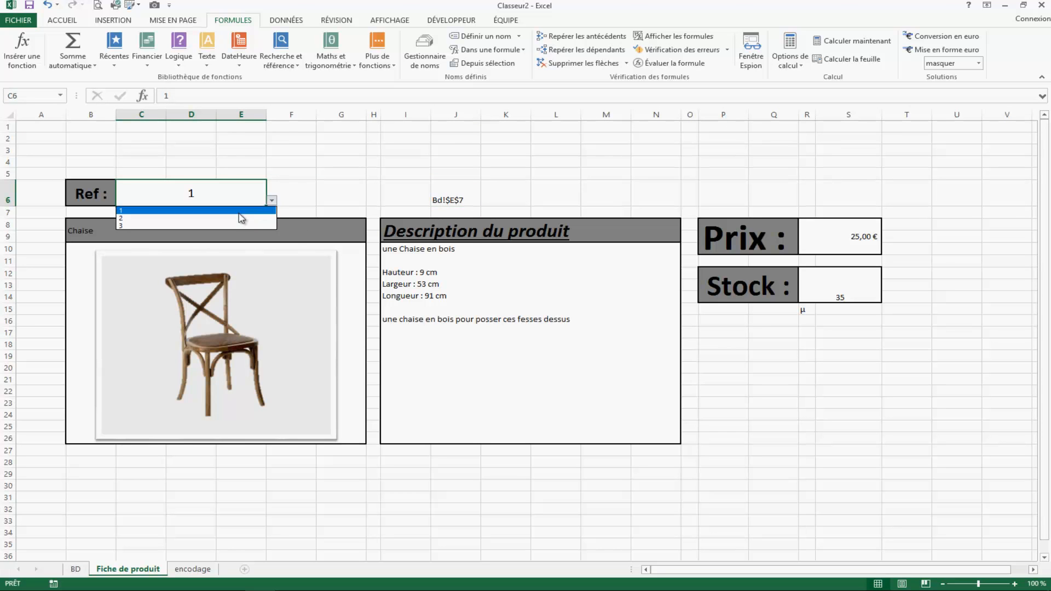
pyautogui.click(238, 218)
pyautogui.click(350, 161)
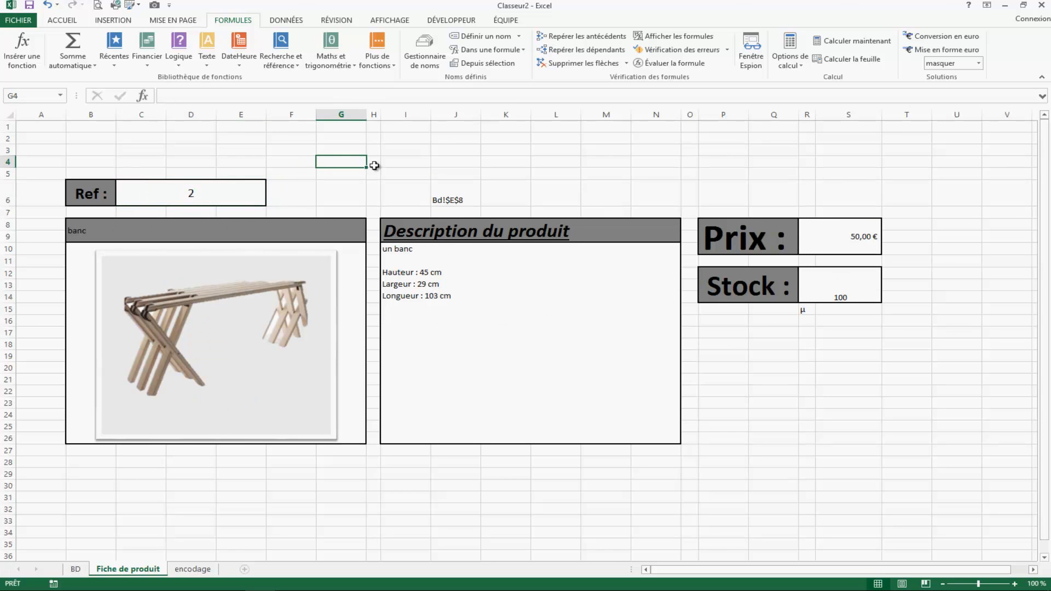
# Compare the J6 lookup formula, the picture's linked name and the image addresses in the BD table.
pyautogui.click(455, 203)
pyautogui.click(250, 293)
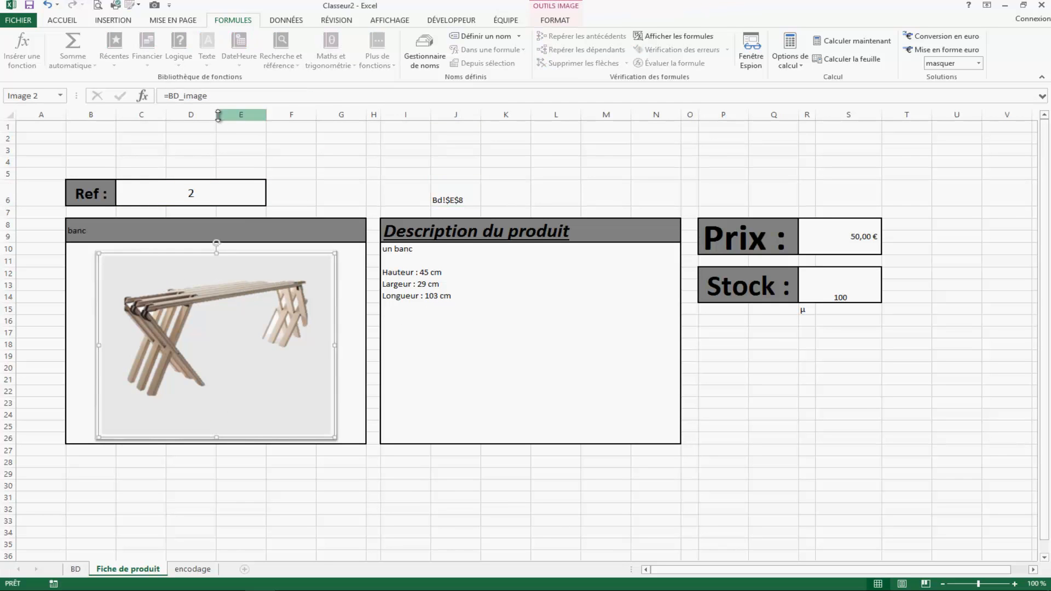
pyautogui.click(451, 201)
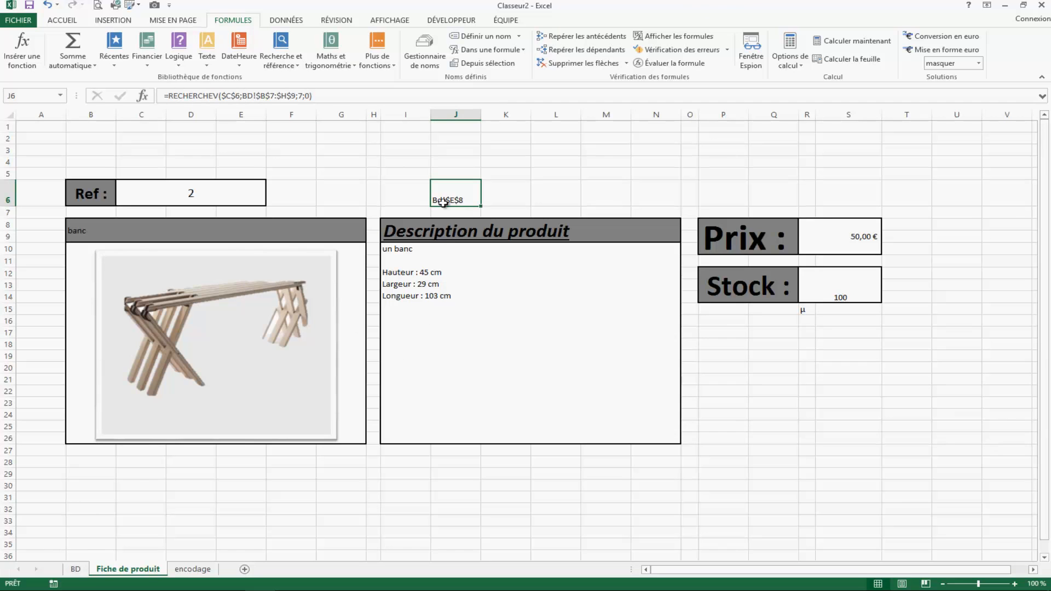
pyautogui.click(76, 570)
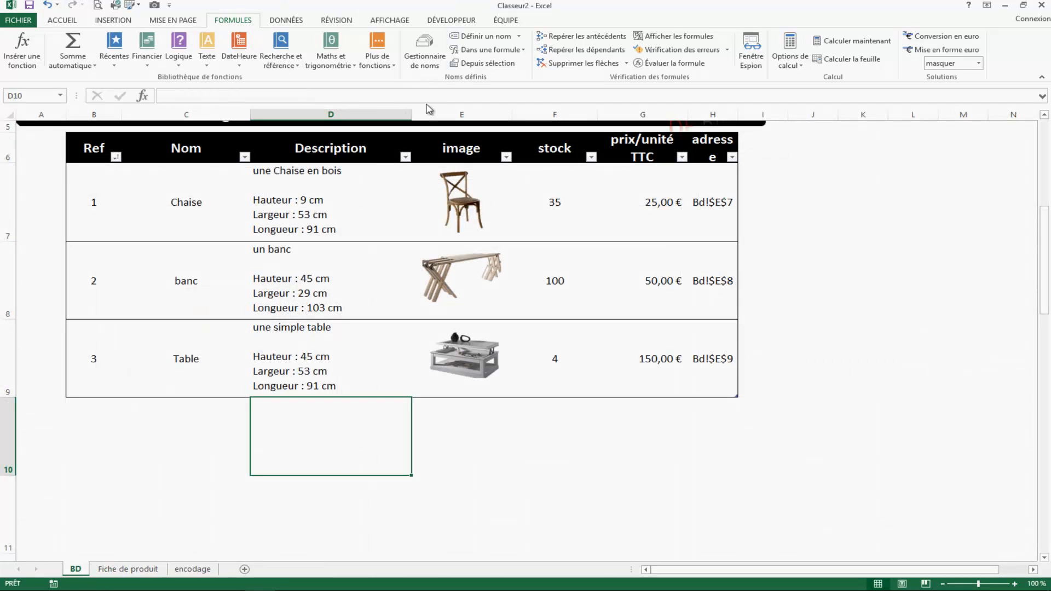
# Return to Fiche de produit and clear the lookup formula from J6.
pyautogui.click(98, 571)
pyautogui.press('Delete')
pyautogui.click(492, 198)
pyautogui.click(463, 192)
pyautogui.click(363, 186)
pyautogui.click(522, 201)
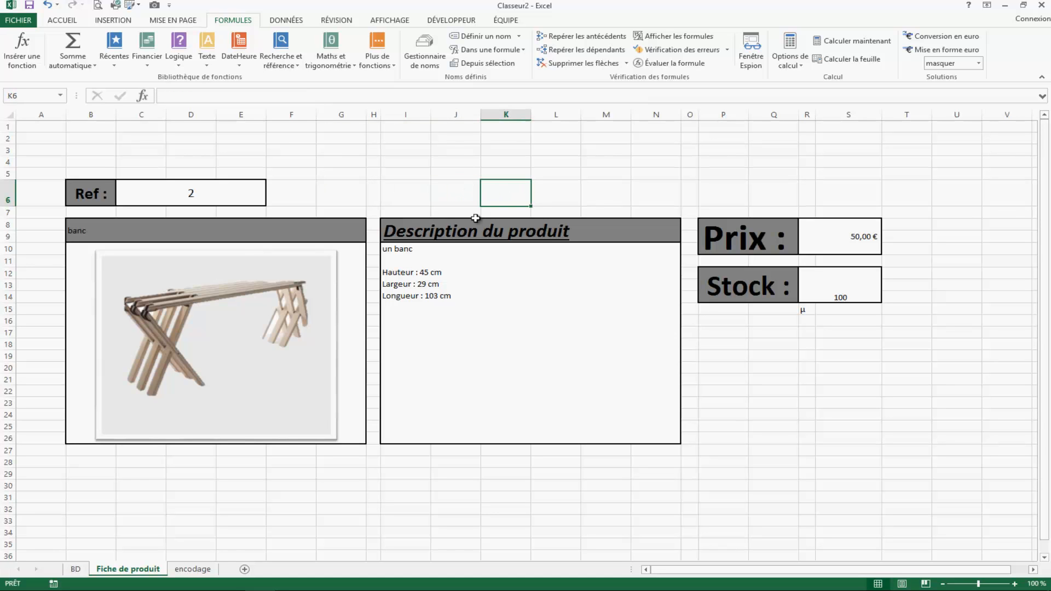
pyautogui.click(454, 203)
pyautogui.click(450, 175)
# Start a new RECHERCHEV formula in the empty cell J6 with the reference cell C6 as lookup value.
pyautogui.click(470, 193)
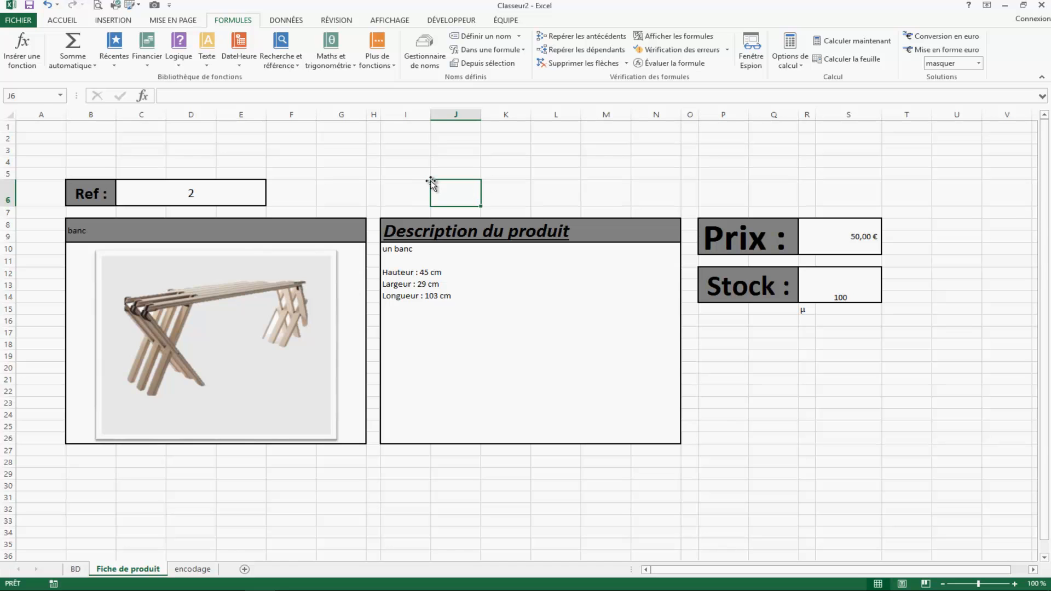
pyautogui.write('=rec')
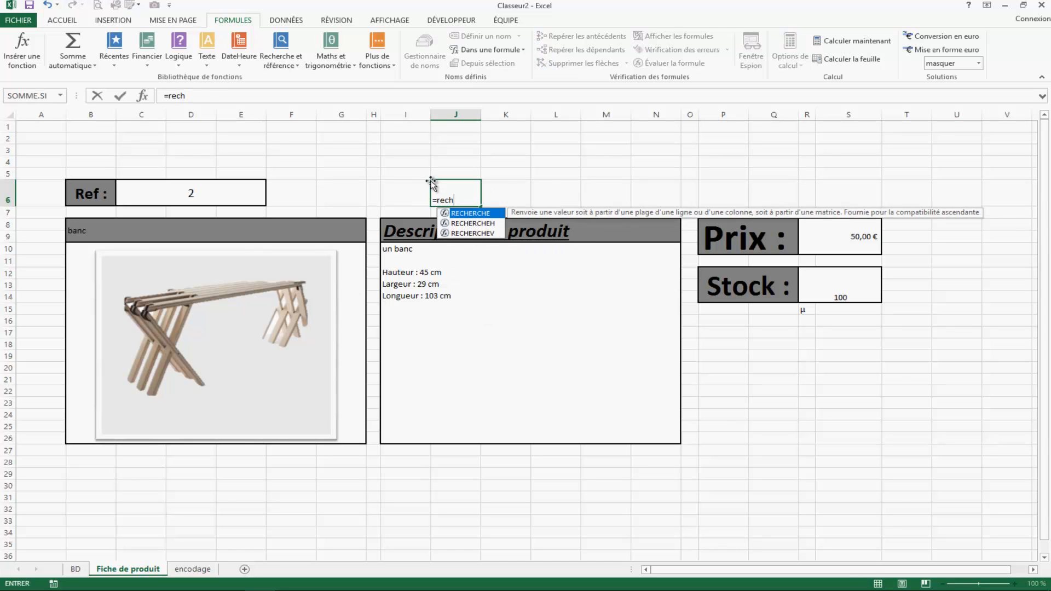
pyautogui.write('h')
pyautogui.press('Down')
pyautogui.press('Down')
pyautogui.press('Tab')
pyautogui.click(200, 184)
pyautogui.write(';')
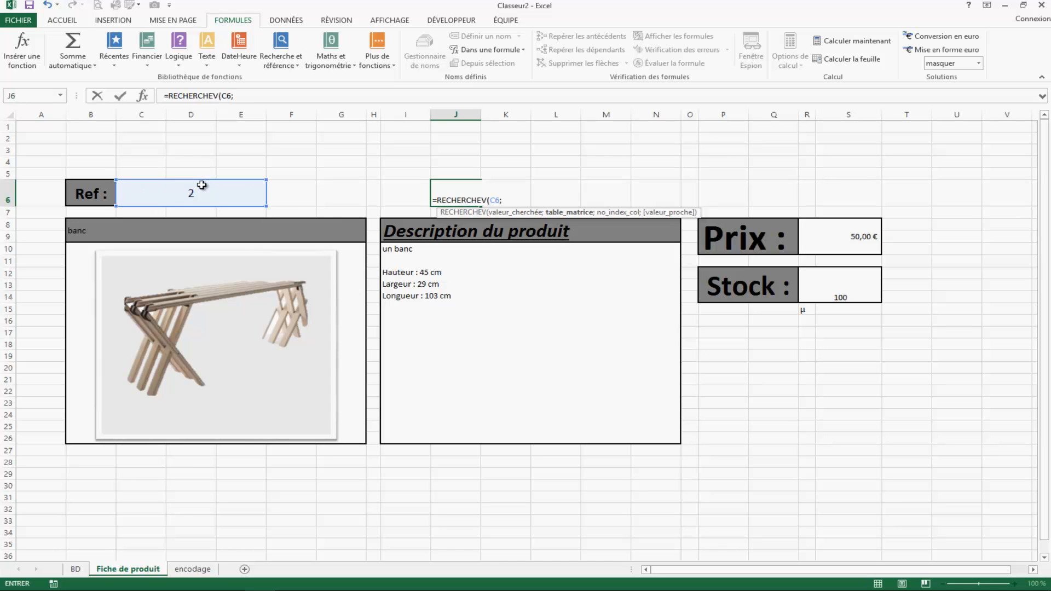
# Complete the lookup as =RECHERCHEV(C6;Tableau1;7;0), selecting the whole BD product table as its range.
pyautogui.click(76, 569)
pyautogui.click(120, 198)
pyautogui.moveTo(150, 201); pyautogui.dragTo(697, 347)
pyautogui.write(';')
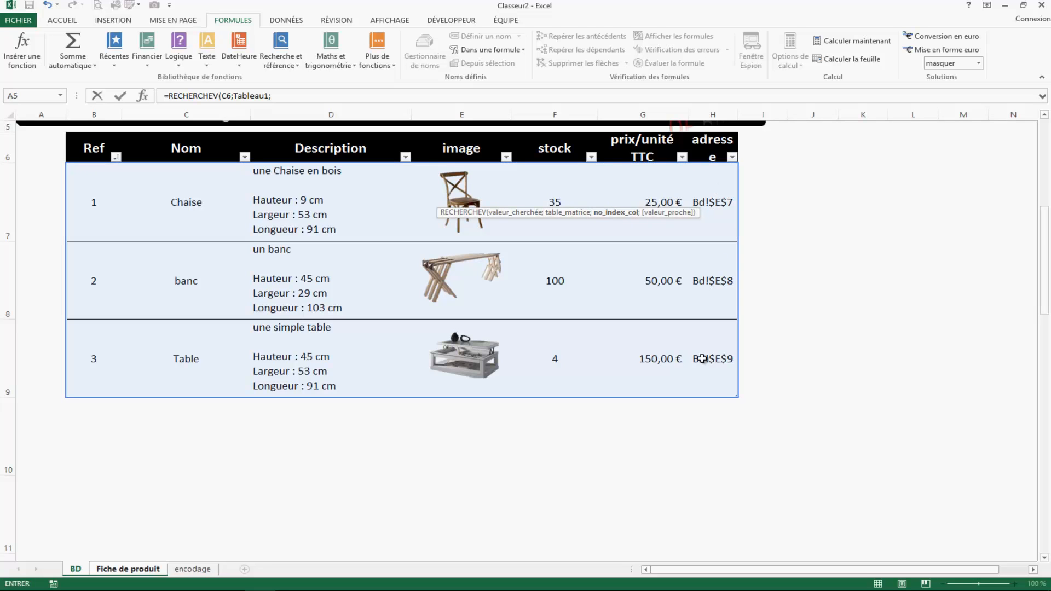
pyautogui.write('7;')
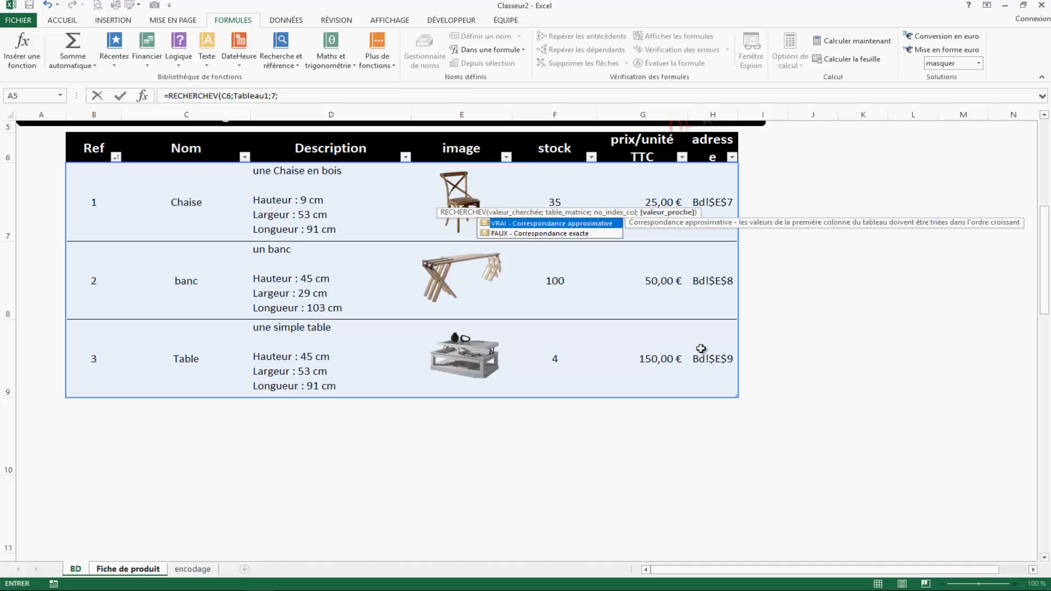
pyautogui.write('0)')
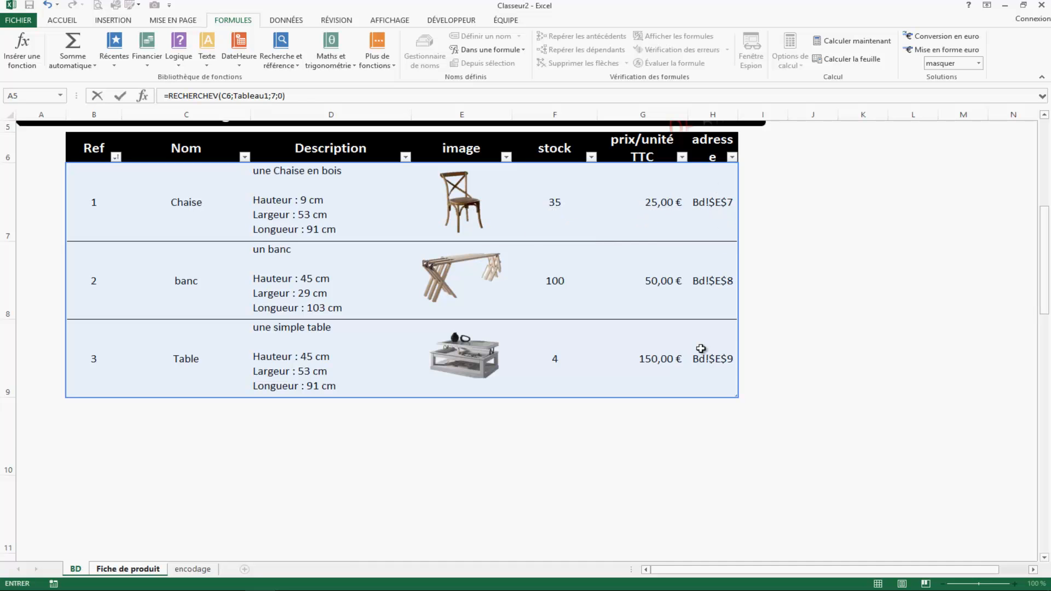
# Wrap the J6 lookup in INDIRECT so the formula becomes =INDIRECT(RECHERCHEV(C6;Tableau1;7;0)).
pyautogui.click(295, 96)
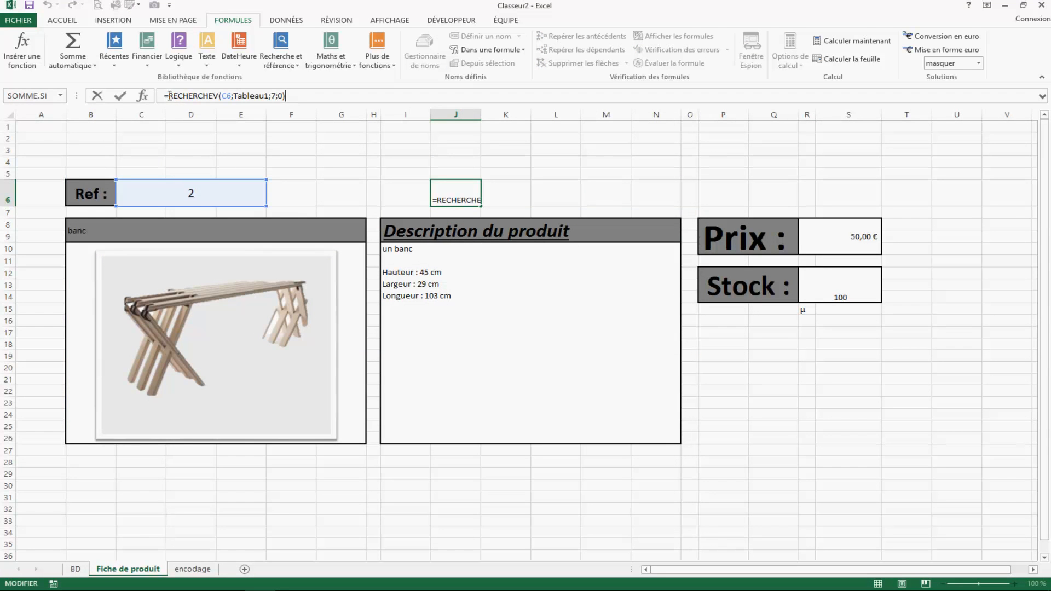
pyautogui.press('Home')
pyautogui.press('Right')
pyautogui.write('ind')
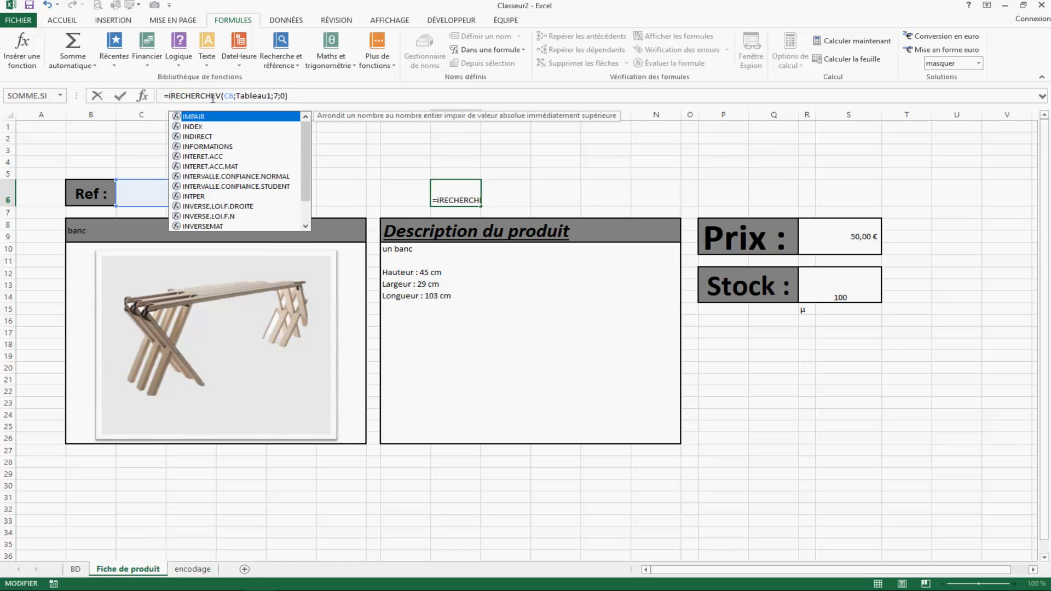
pyautogui.press('Down')
pyautogui.press('Tab')
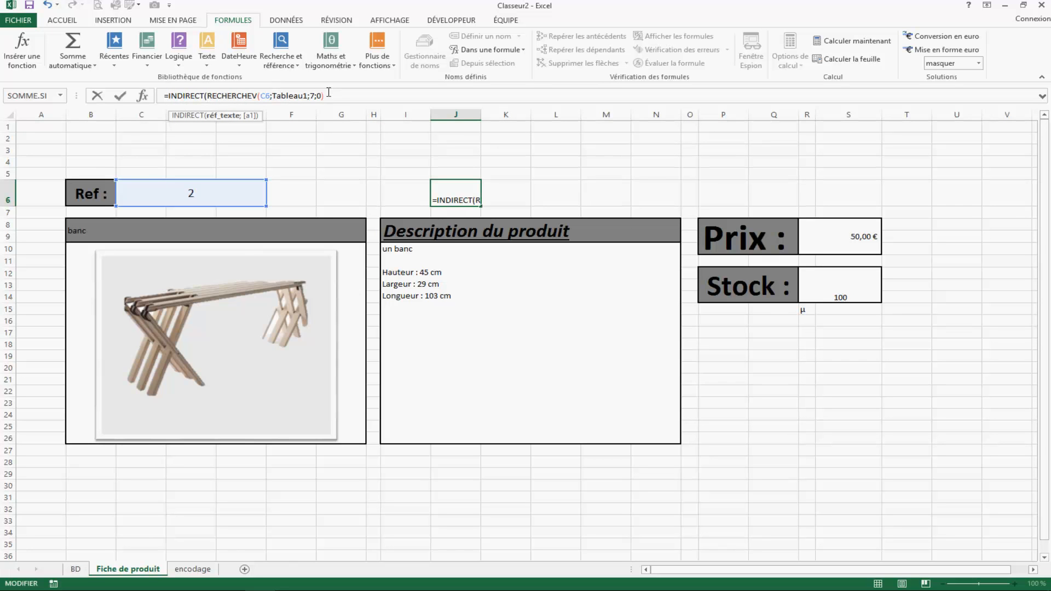
pyautogui.write(')')
pyautogui.press('Return')
pyautogui.click(454, 183)
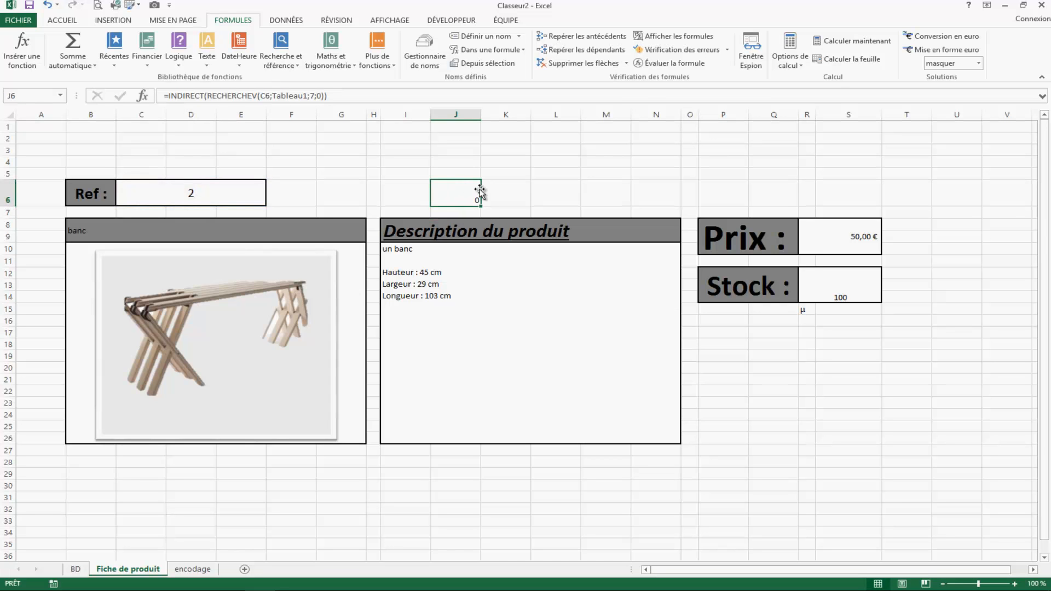
# Copy the J6 formula and define a workbook name "test" that refers to =INDIRECT(RECHERCHEV(C6;Tableau1;7;0)).
pyautogui.moveTo(326, 95); pyautogui.dragTo(163, 97)
pyautogui.click(425, 48)
pyautogui.hotkey('alt', 'n')
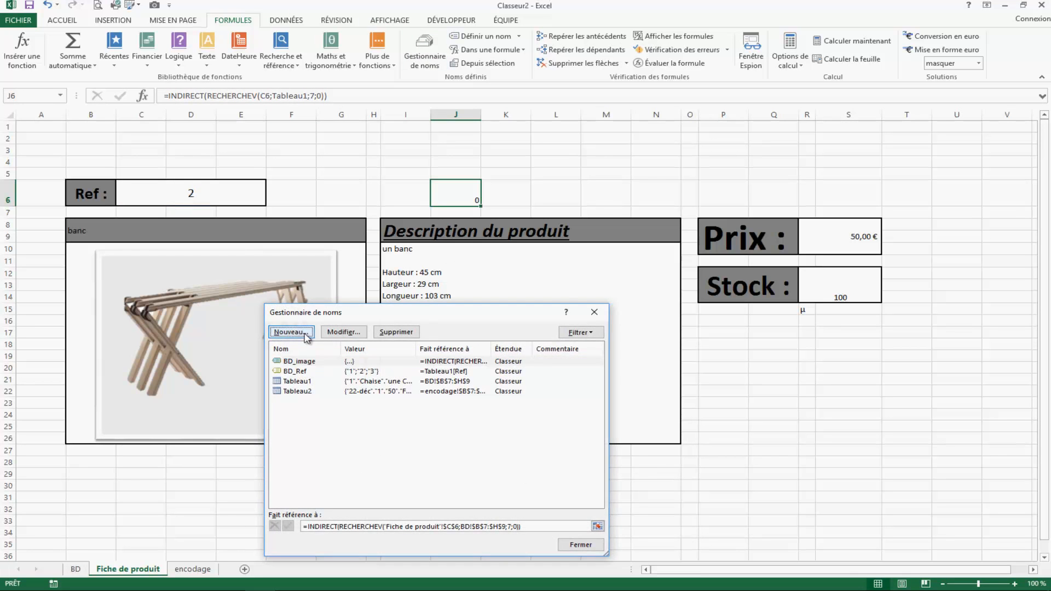
pyautogui.write('test')
pyautogui.moveTo(386, 513); pyautogui.dragTo(284, 517)
pyautogui.hotkey('ctrl', 'v')
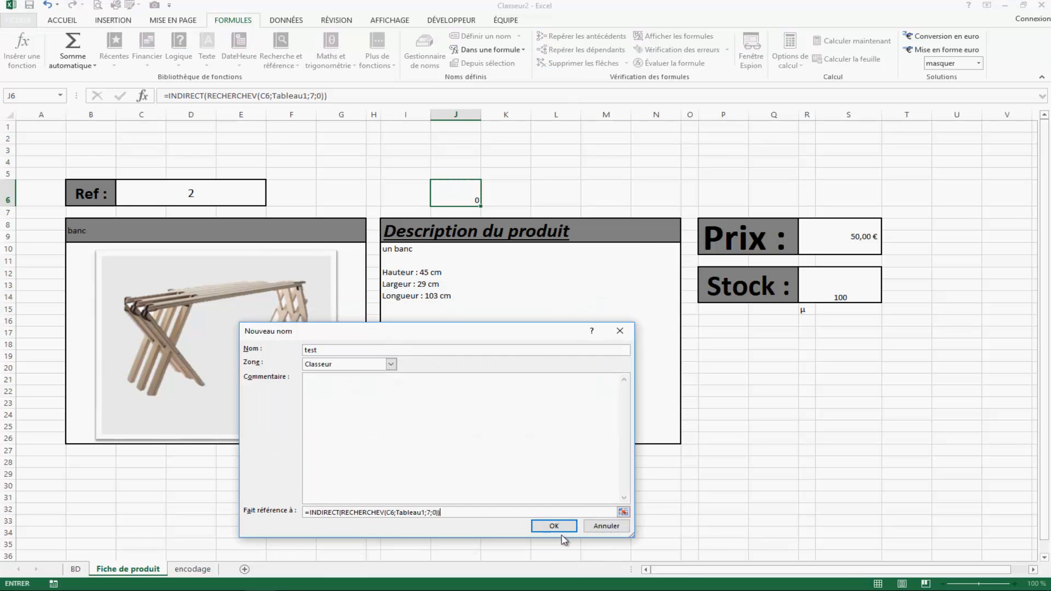
pyautogui.click(554, 527)
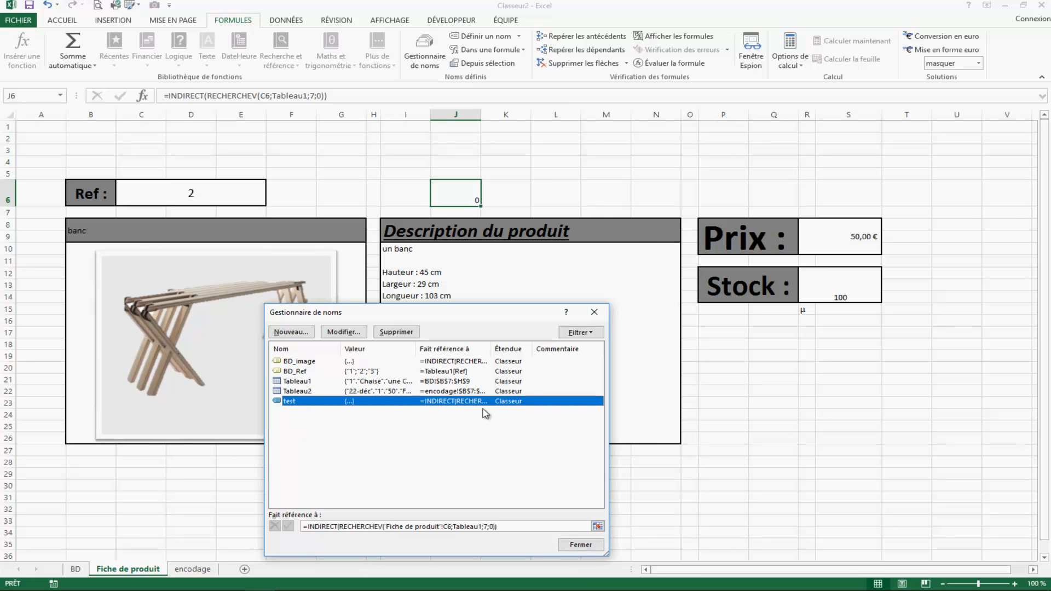
pyautogui.click(580, 544)
pyautogui.click(638, 521)
pyautogui.click(377, 171)
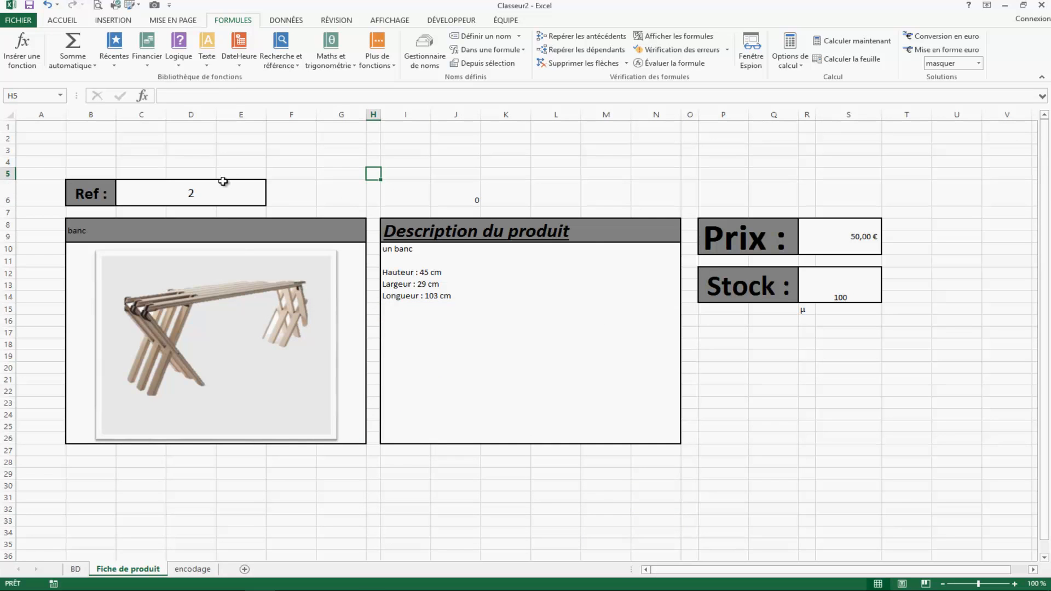
# Try to link the product picture to the name test instead of BD_image.
pyautogui.click(199, 192)
pyautogui.click(244, 298)
pyautogui.click(245, 96)
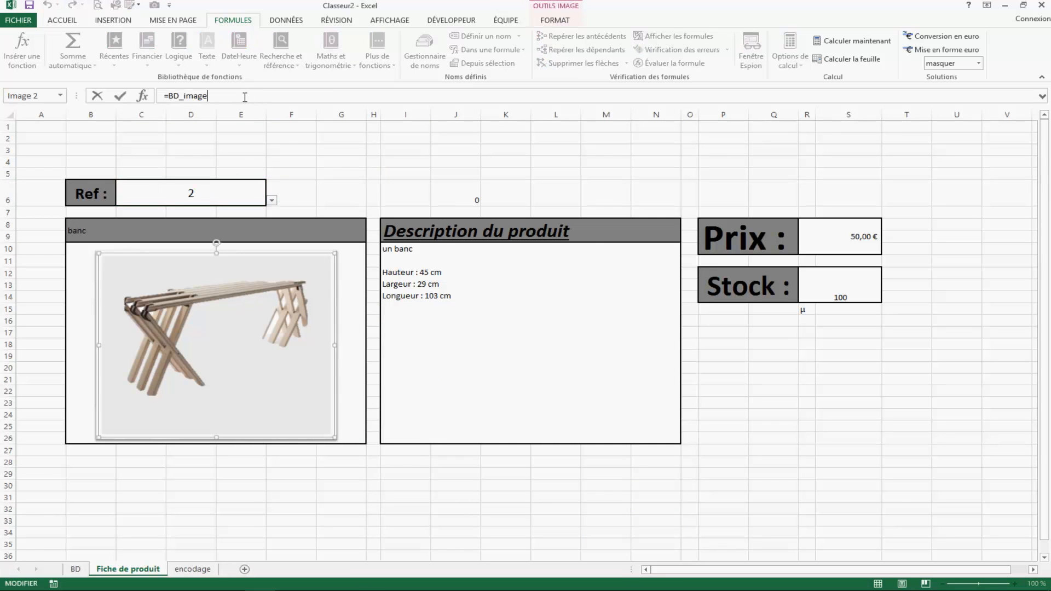
pyautogui.press('BackSpace')
pyautogui.press('BackSpace')
pyautogui.press('BackSpace')
pyautogui.press('BackSpace')
pyautogui.press('BackSpace')
pyautogui.press('BackSpace')
pyautogui.press('BackSpace')
pyautogui.press('BackSpace')
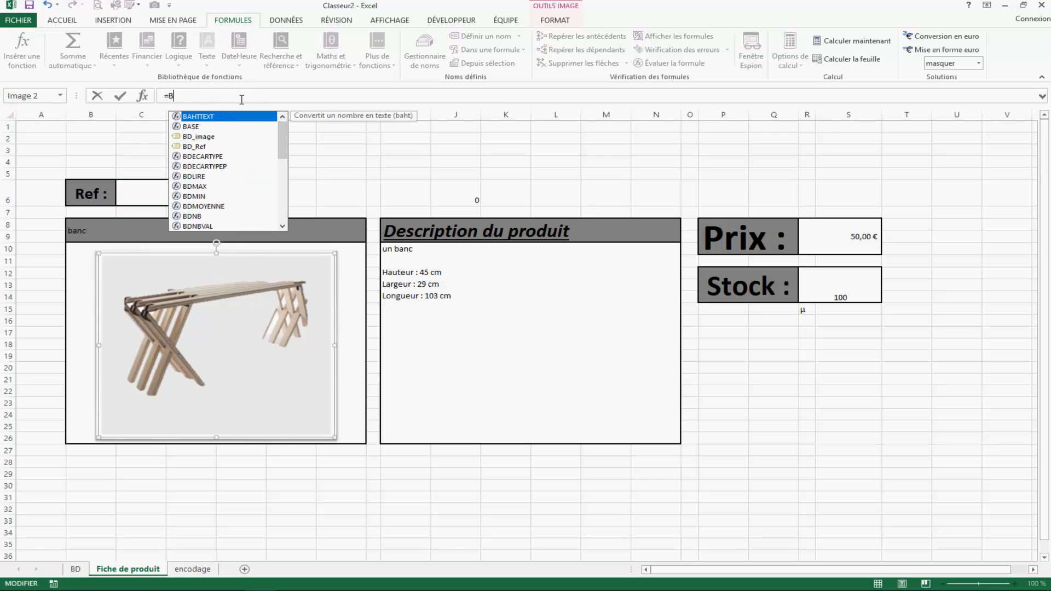
pyautogui.write('test')
pyautogui.press('Return')
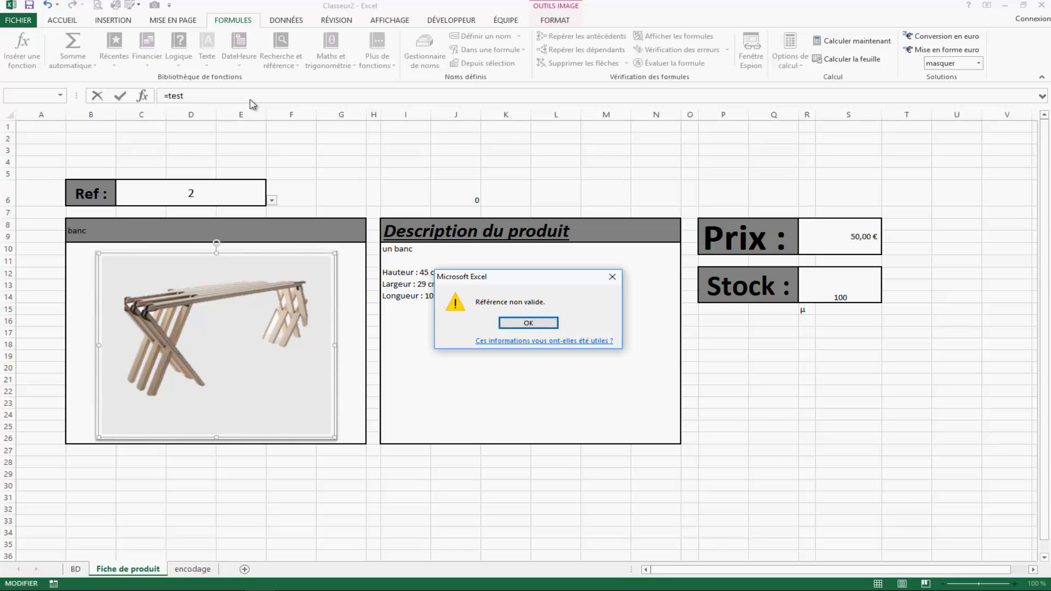
pyautogui.click(612, 277)
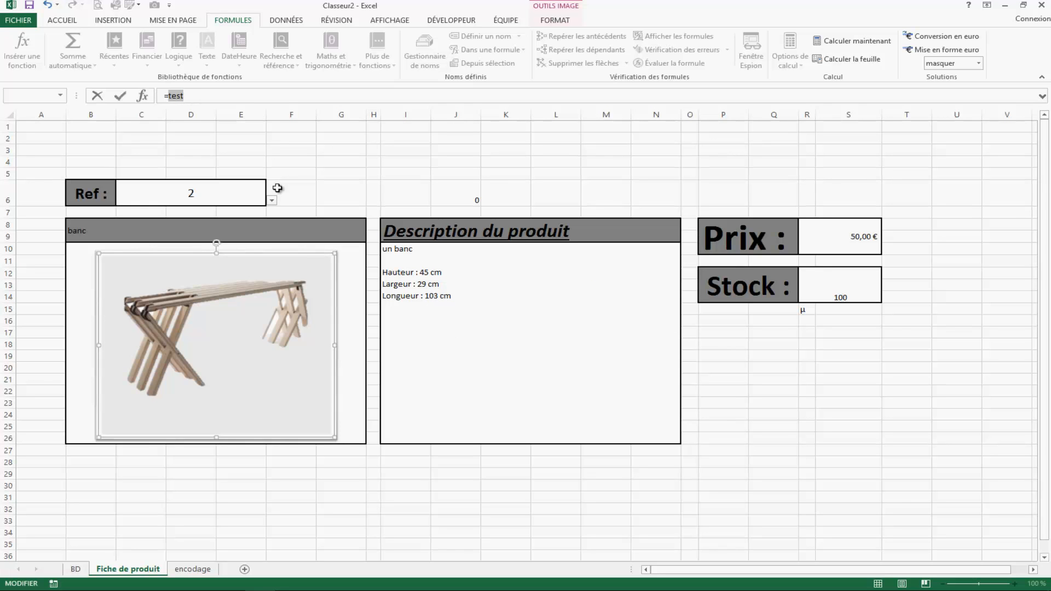
# Link the product picture back to =BD_image.
pyautogui.write('b')
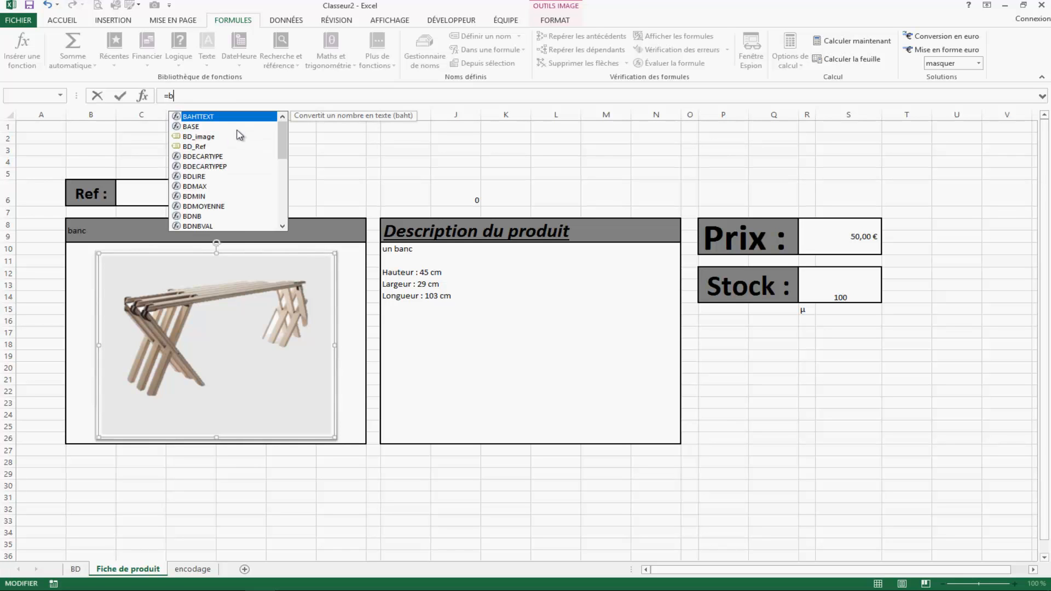
pyautogui.write('d')
pyautogui.press('Tab')
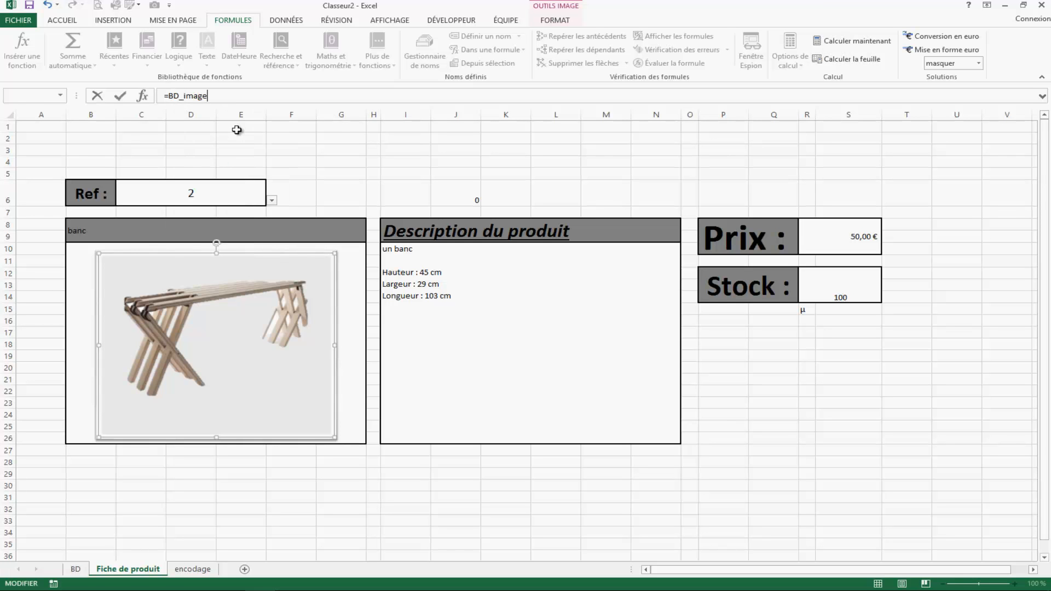
pyautogui.press('Return')
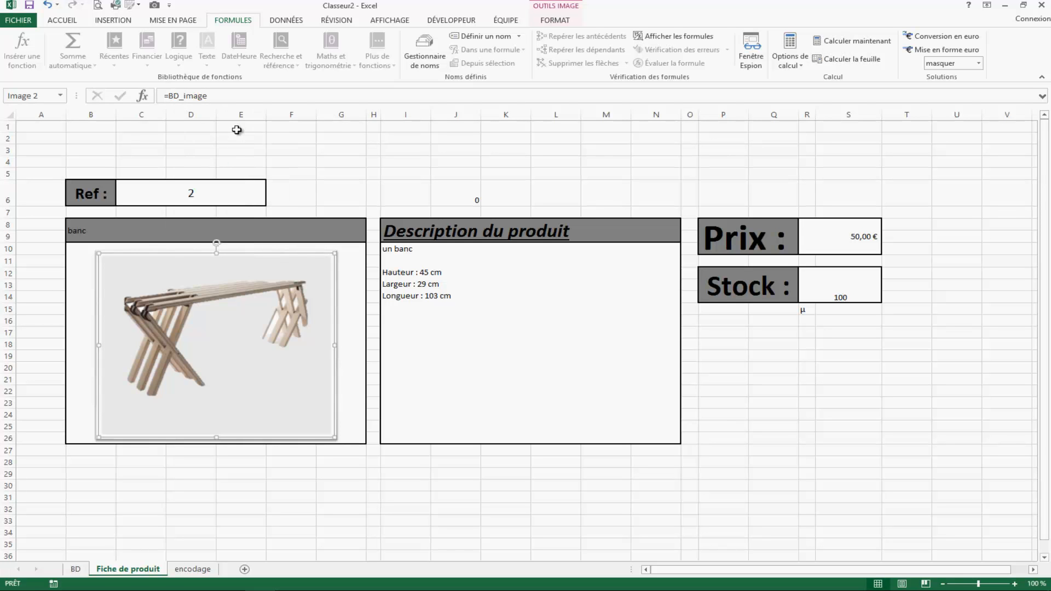
# Review the references and the image address formula in the BD product table.
pyautogui.click(75, 569)
pyautogui.click(126, 183)
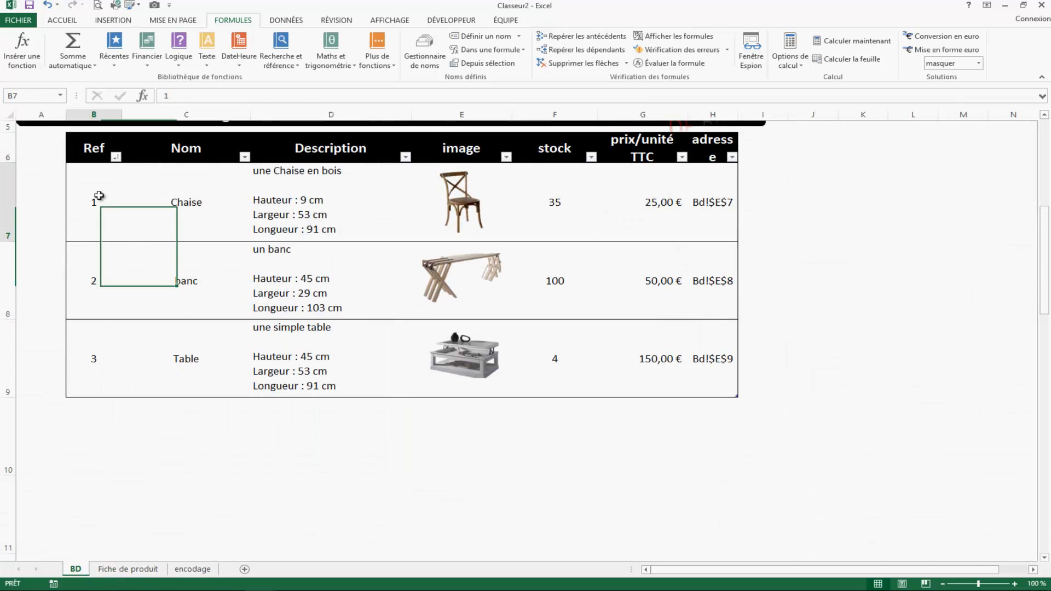
pyautogui.click(710, 389)
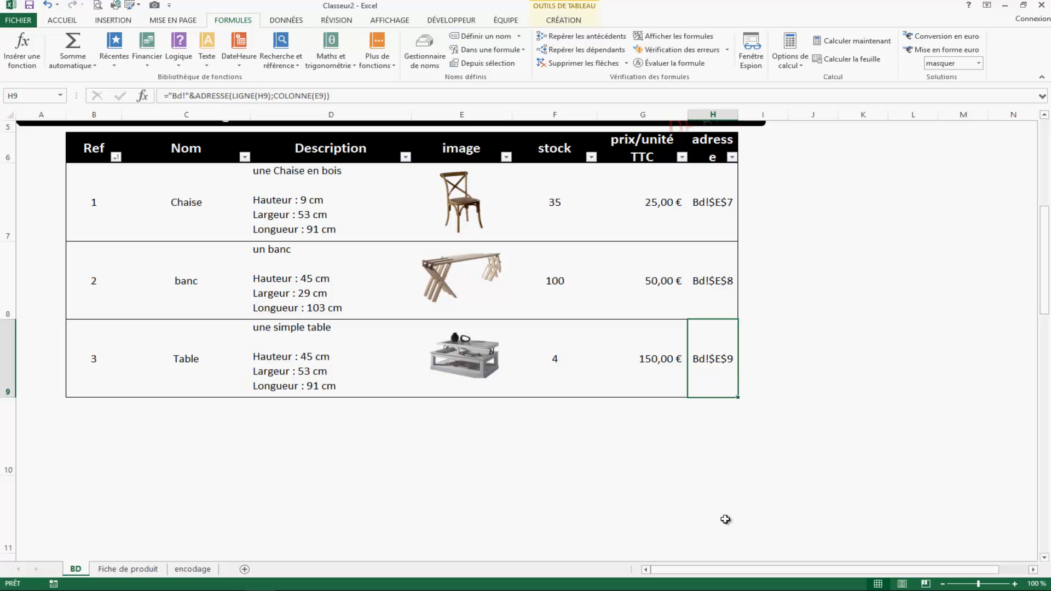
# Test the product sheet on Fiche de produit by choosing references 3, 2 and finally 1 in the Ref cell.
pyautogui.click(128, 569)
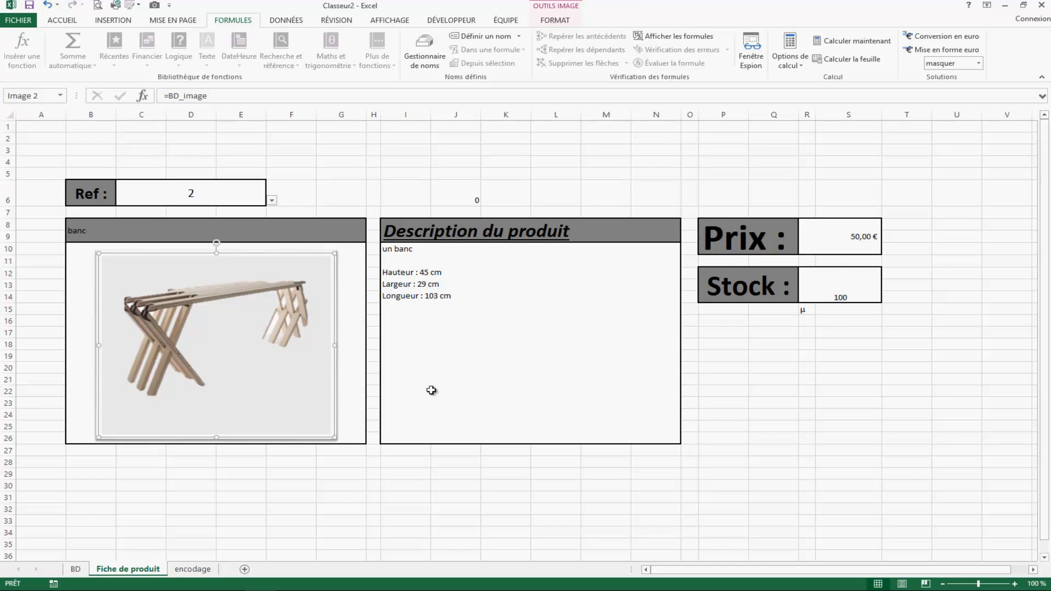
pyautogui.click(674, 386)
pyautogui.click(235, 202)
pyautogui.click(272, 200)
pyautogui.click(211, 226)
pyautogui.click(272, 201)
pyautogui.click(214, 218)
pyautogui.click(272, 200)
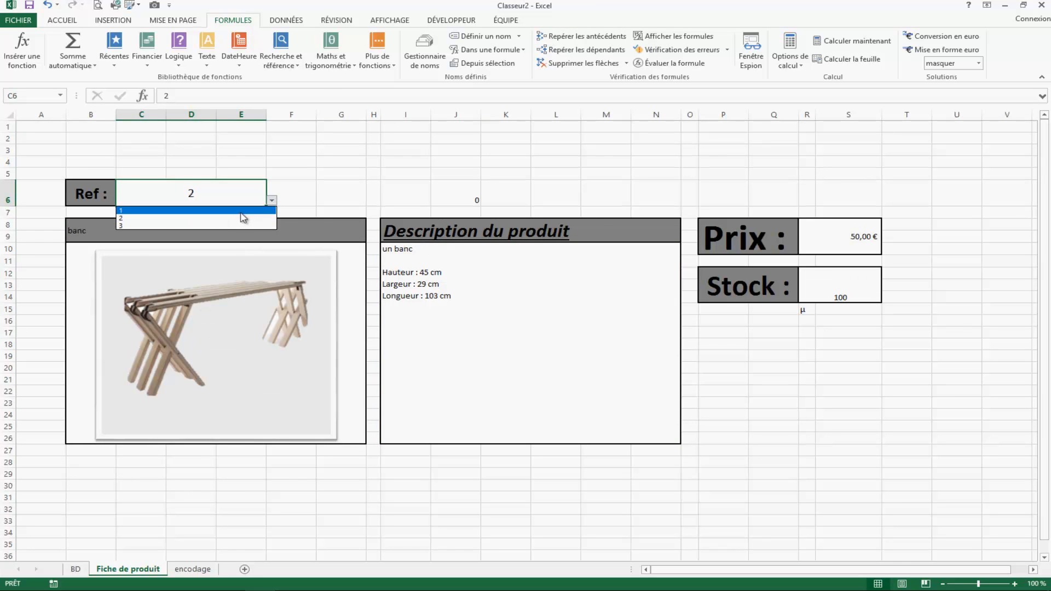
pyautogui.click(240, 211)
pyautogui.click(806, 437)
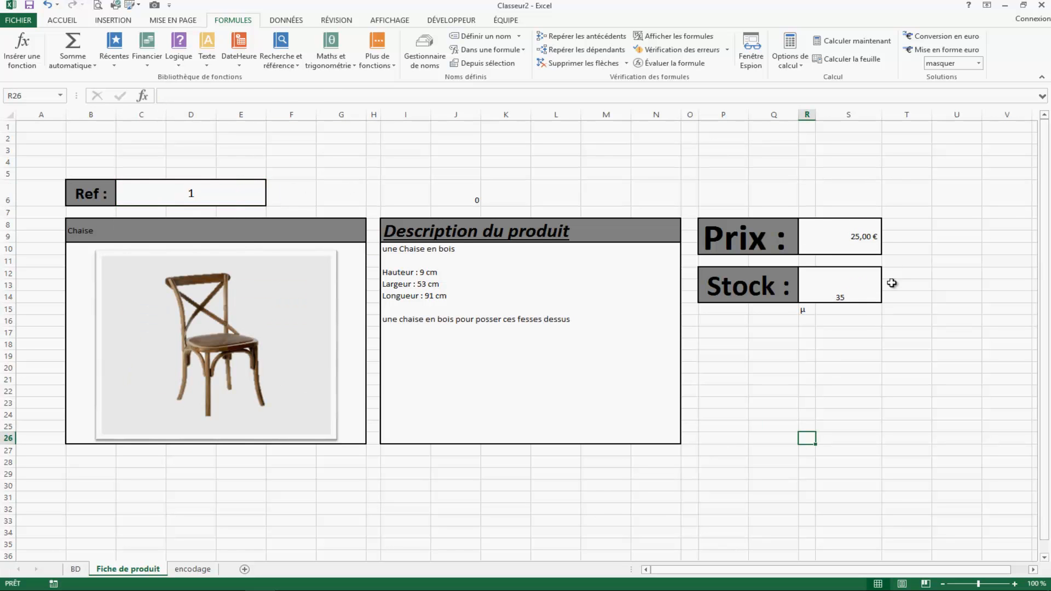
# Vertically centre the stock value, enlarge its font several sizes and make it bold.
pyautogui.click(854, 278)
pyautogui.click(62, 21)
pyautogui.click(296, 41)
pyautogui.click(251, 42)
pyautogui.click(250, 41)
pyautogui.click(251, 41)
pyautogui.click(251, 42)
pyautogui.click(250, 42)
pyautogui.click(251, 42)
pyautogui.click(250, 41)
pyautogui.click(251, 42)
pyautogui.click(153, 58)
# Make the price value bold and enlarge its font so it still fits in its cell.
pyautogui.click(869, 250)
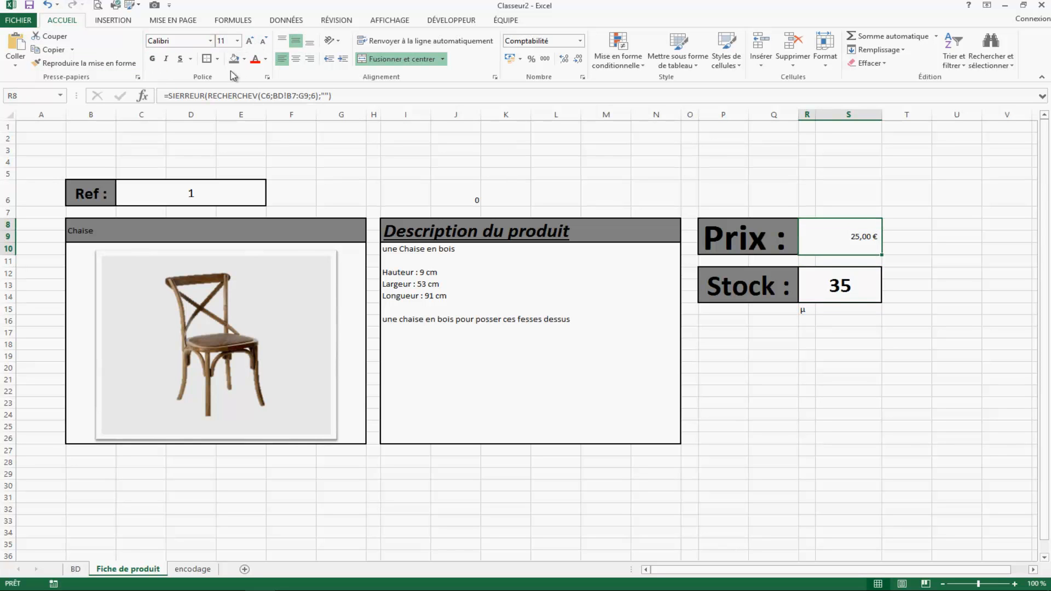
pyautogui.click(152, 59)
pyautogui.click(251, 42)
pyautogui.click(251, 41)
pyautogui.click(251, 42)
pyautogui.click(251, 42)
pyautogui.click(251, 41)
pyautogui.click(250, 42)
pyautogui.click(264, 41)
pyautogui.click(264, 41)
pyautogui.click(791, 402)
# Clear the INDIRECT test formula from cell J6.
pyautogui.click(455, 162)
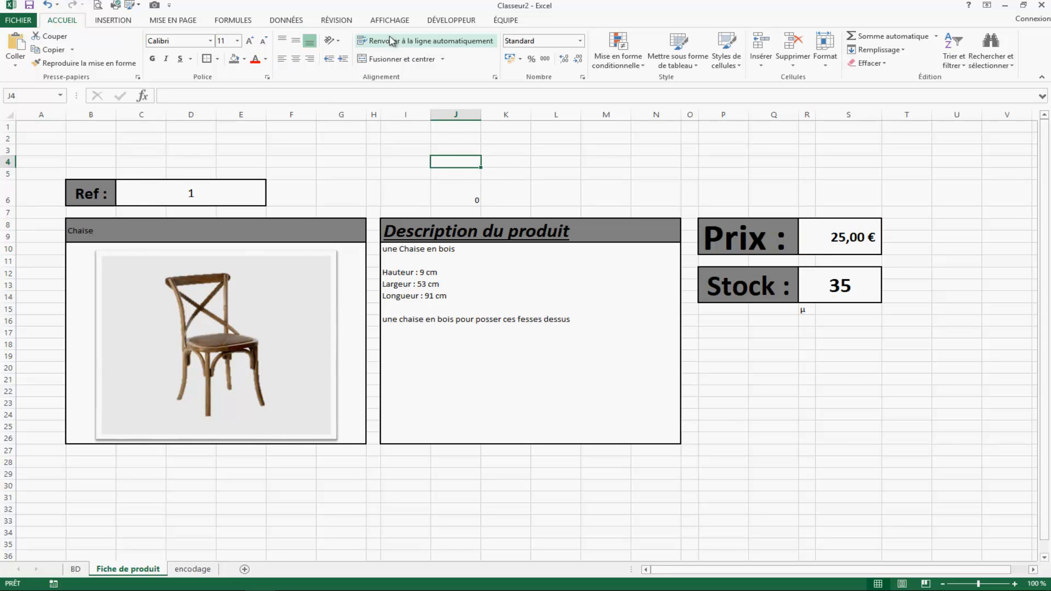
pyautogui.click(466, 190)
pyautogui.press('Delete')
pyautogui.click(547, 161)
# Hide the gridlines on the Fiche de produit sheet.
pyautogui.click(386, 20)
pyautogui.click(154, 59)
pyautogui.click(308, 160)
pyautogui.click(811, 471)
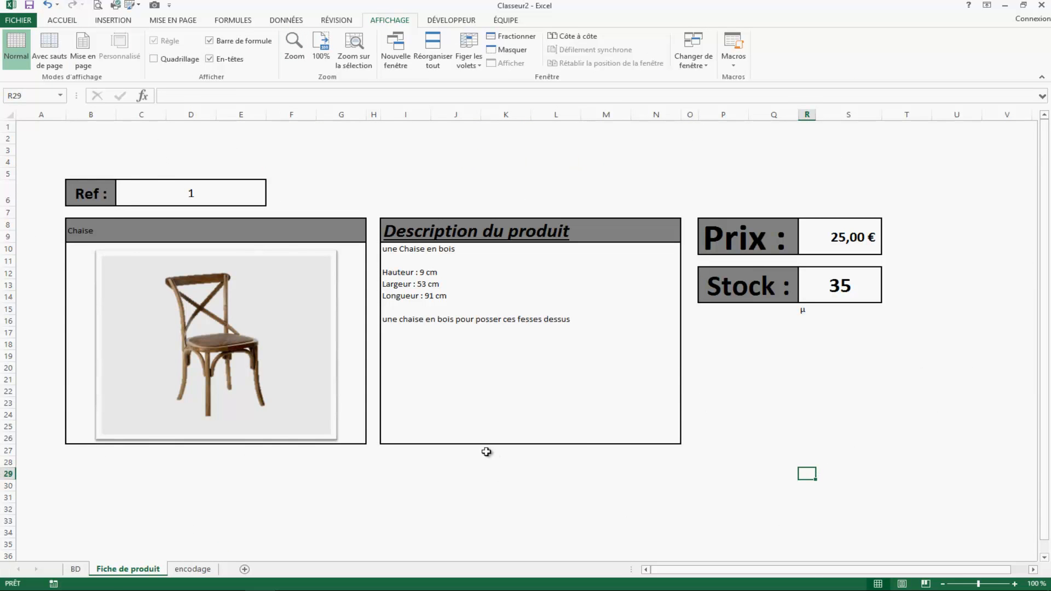
# On the encodage sheet, duplicate the banner's Encodage text box beside it and change the copy's text to "Fiche produit".
pyautogui.click(192, 569)
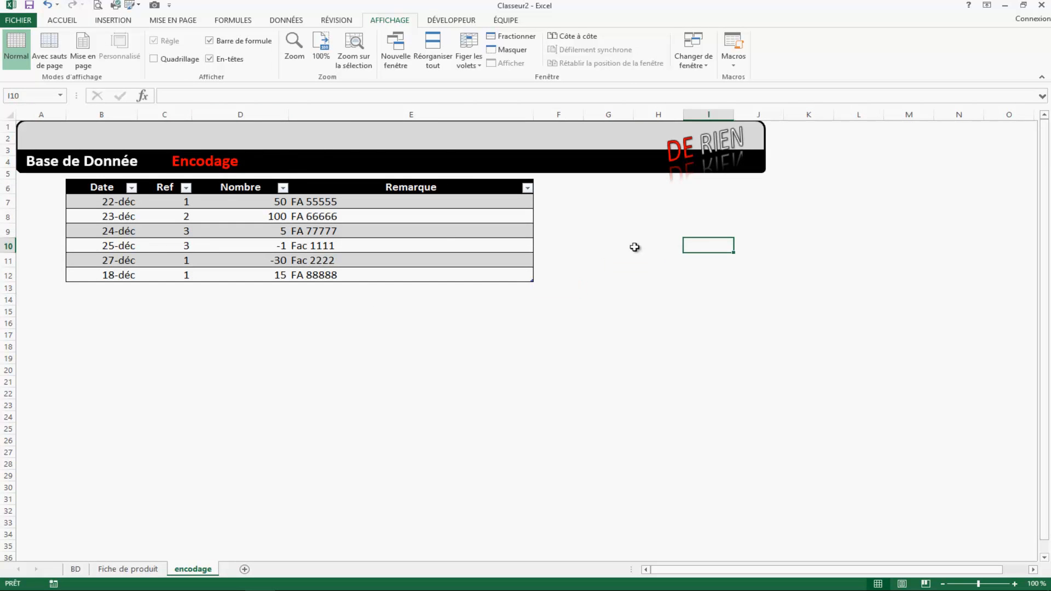
pyautogui.click(270, 164)
pyautogui.rightClick(215, 161)
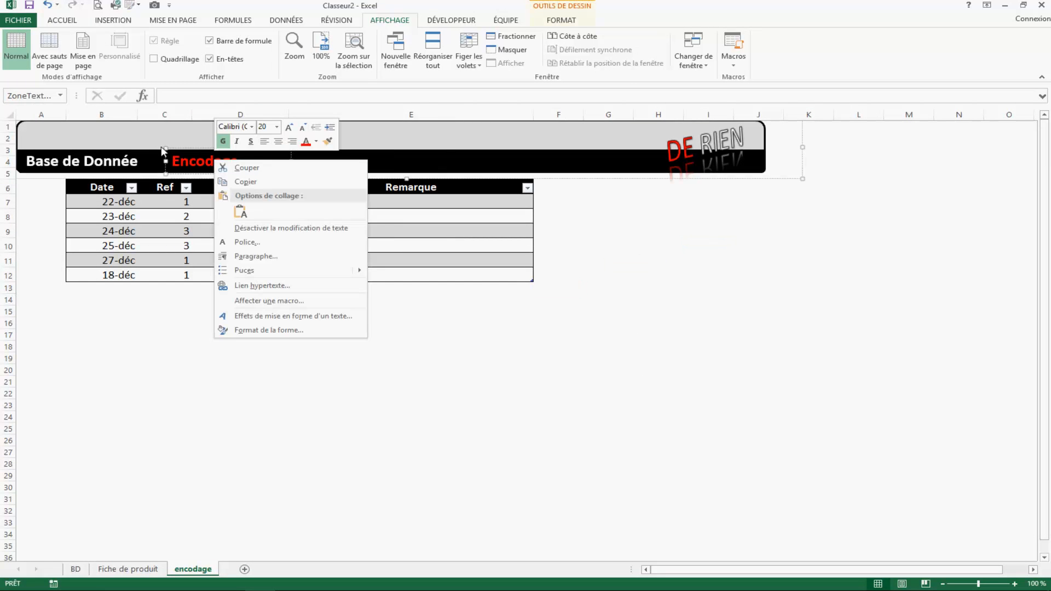
pyautogui.press('Escape')
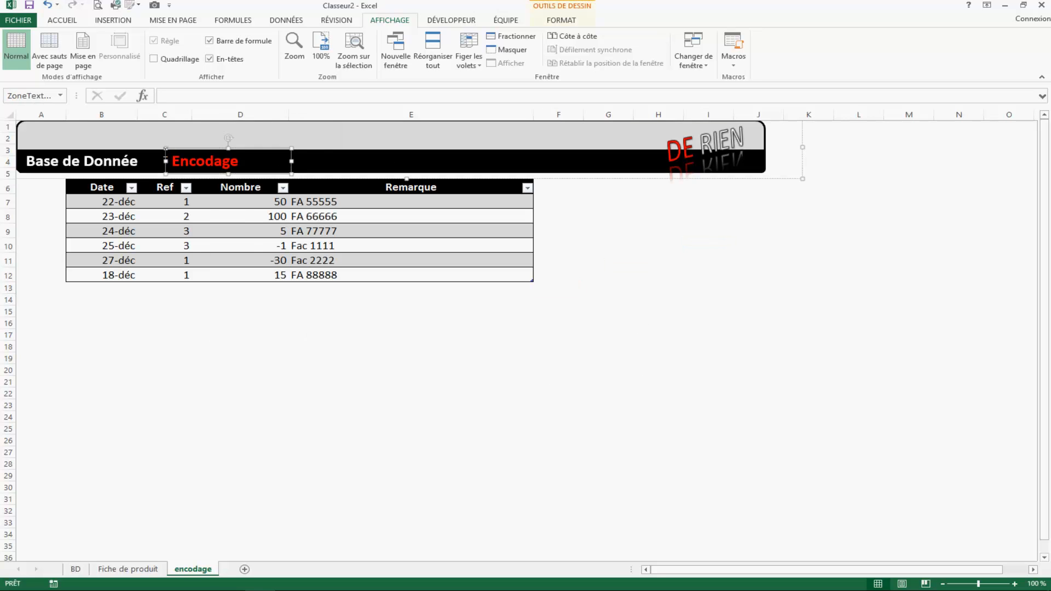
pyautogui.hotkey('ctrl', 'v')
pyautogui.doubleClick(285, 161)
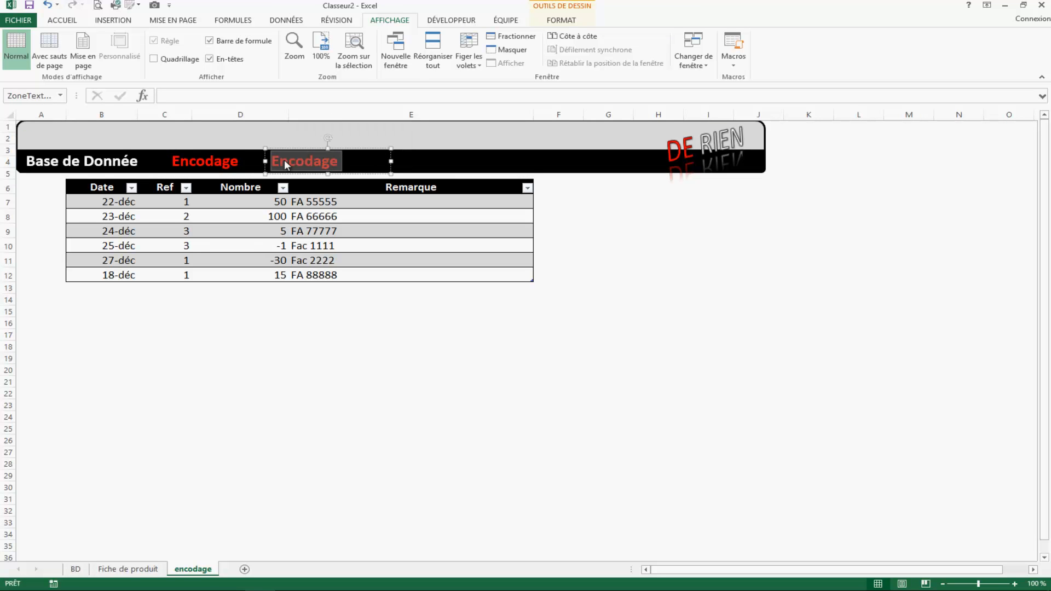
pyautogui.write('Fich')
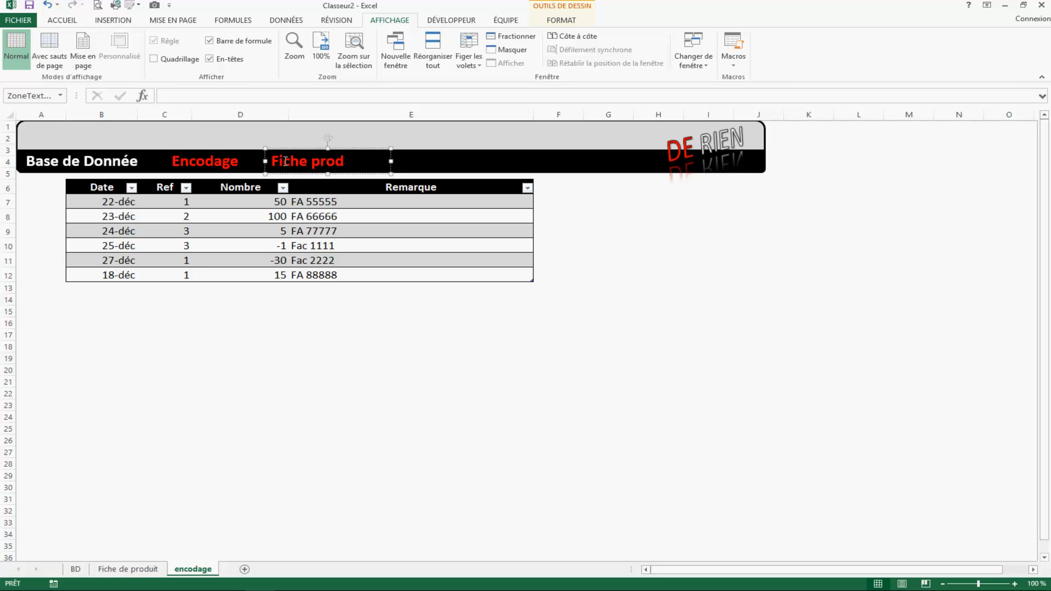
# Change the font colour of the Fiche produit banner text to white.
pyautogui.moveTo(377, 167); pyautogui.dragTo(270, 162)
pyautogui.click(62, 20)
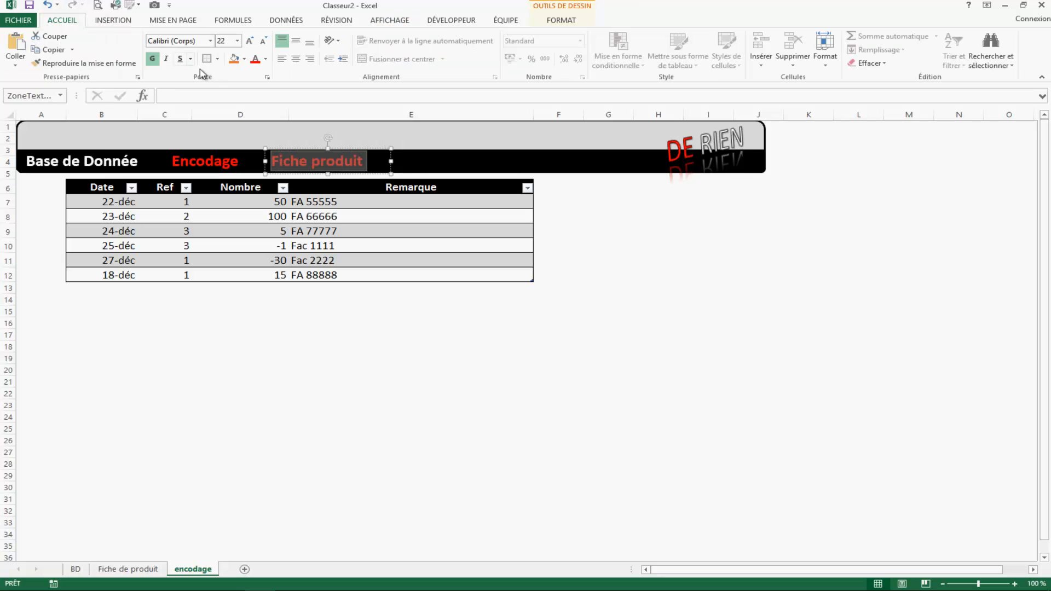
pyautogui.click(265, 59)
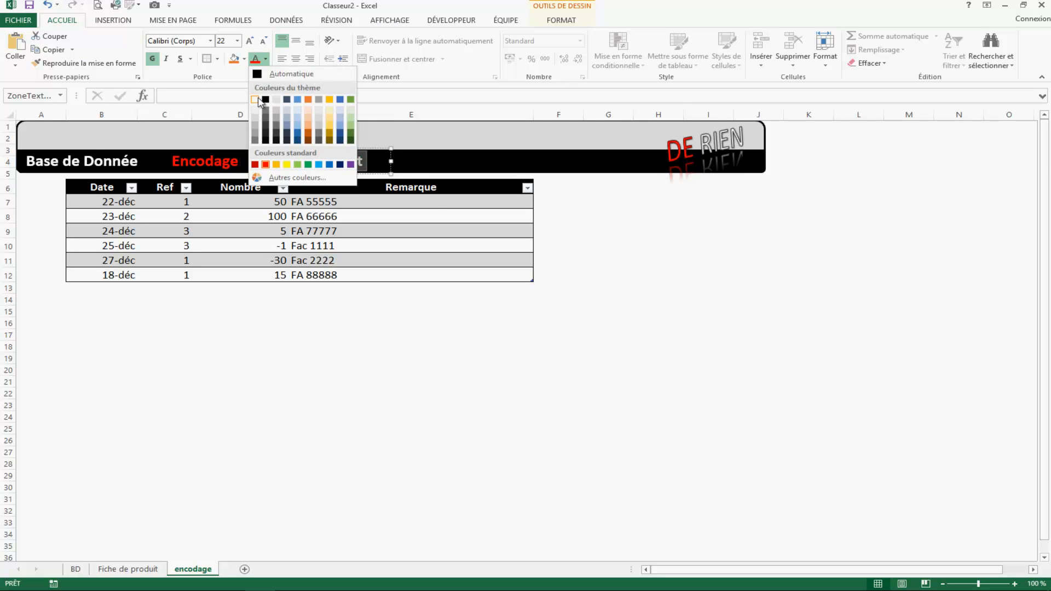
pyautogui.click(257, 100)
pyautogui.click(654, 334)
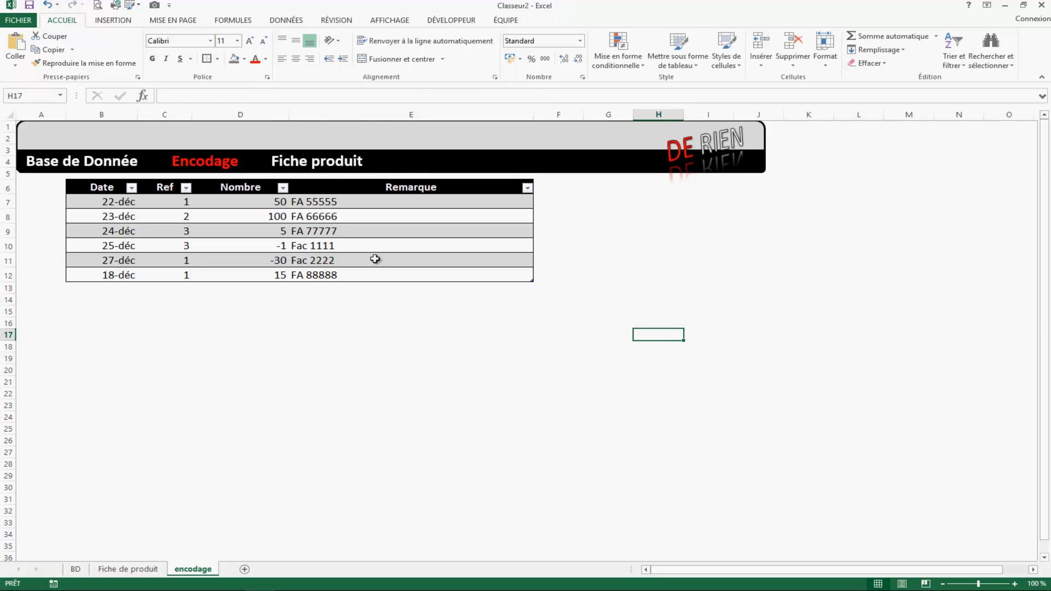
# Nudge the Fiche produit text box slightly downward in the banner.
pyautogui.click(326, 166)
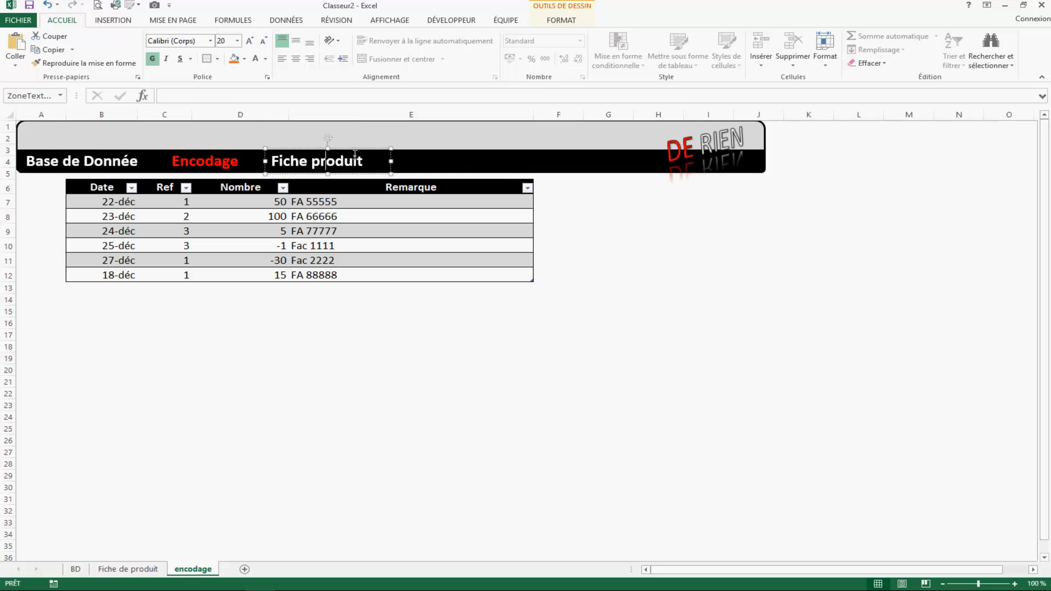
pyautogui.moveTo(358, 149); pyautogui.dragTo(359, 150)
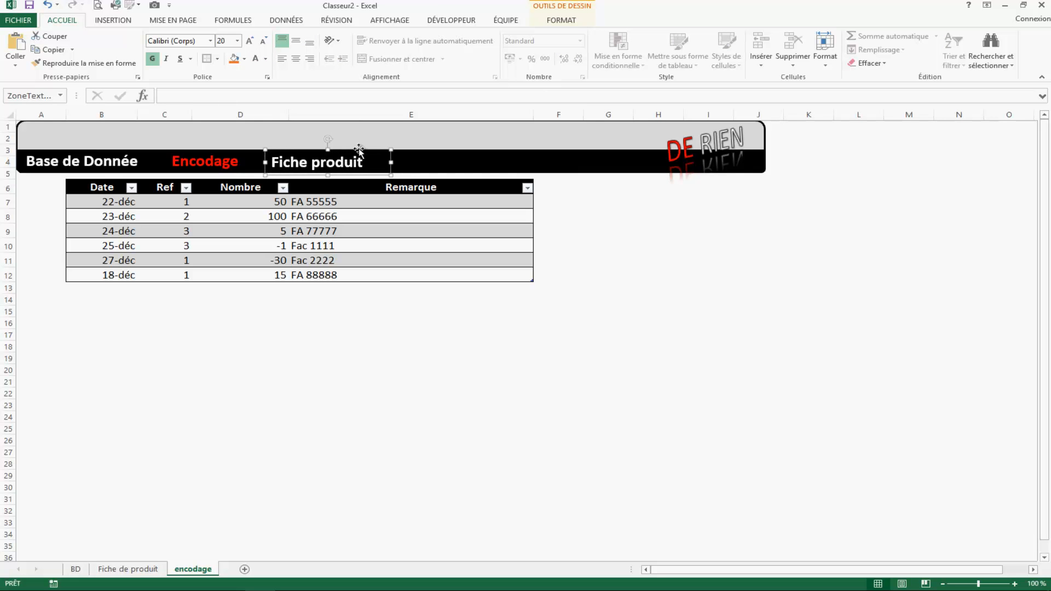
pyautogui.click(591, 258)
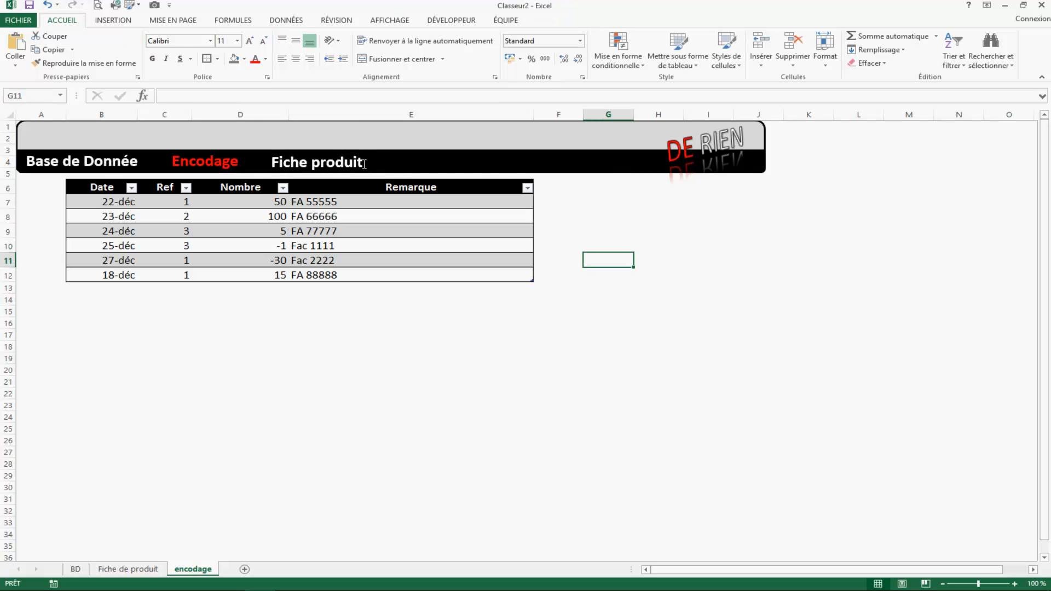
# Link the banner's Fiche produit text box to the 'Fiche de produit' sheet in this workbook.
pyautogui.tripleClick(363, 164)
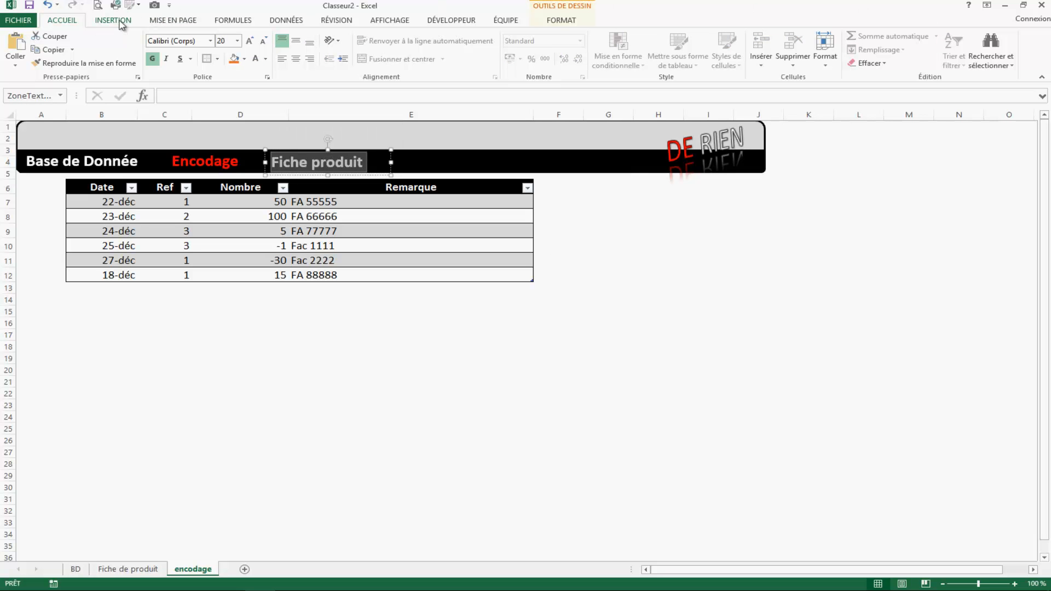
pyautogui.click(100, 24)
pyautogui.click(826, 52)
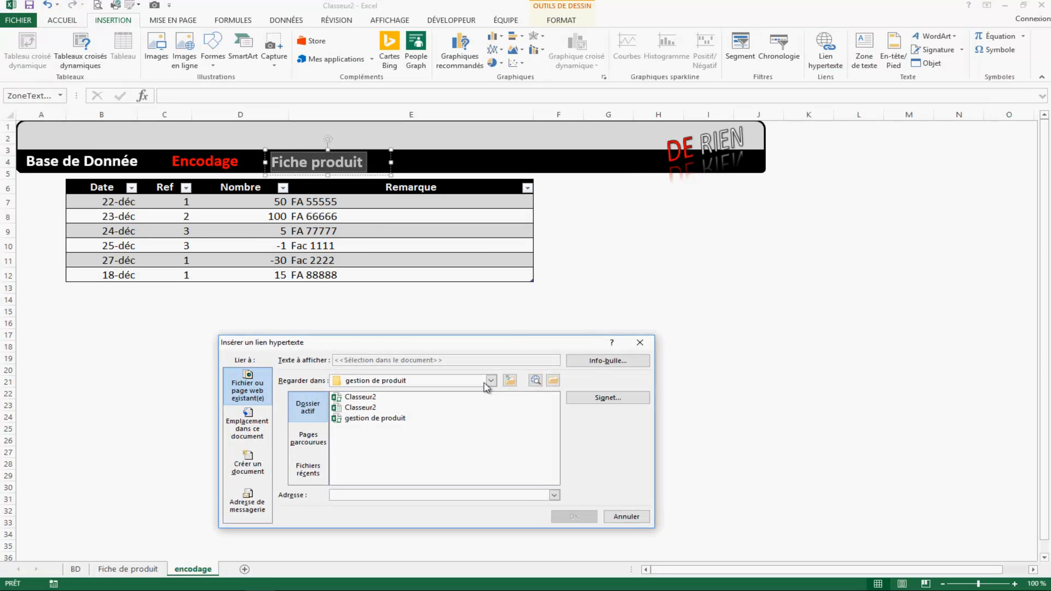
pyautogui.click(257, 428)
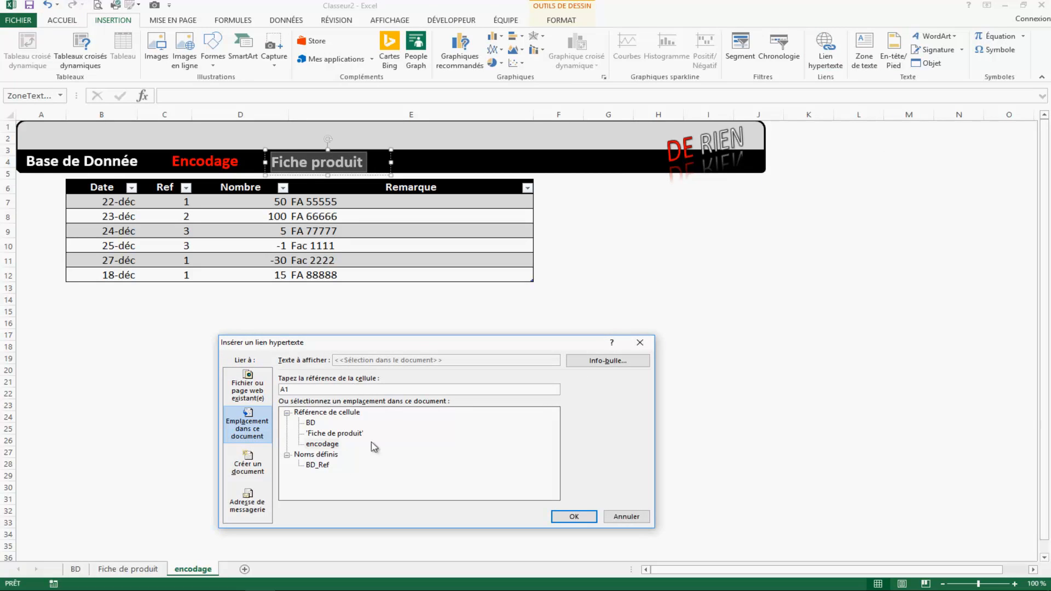
pyautogui.click(331, 433)
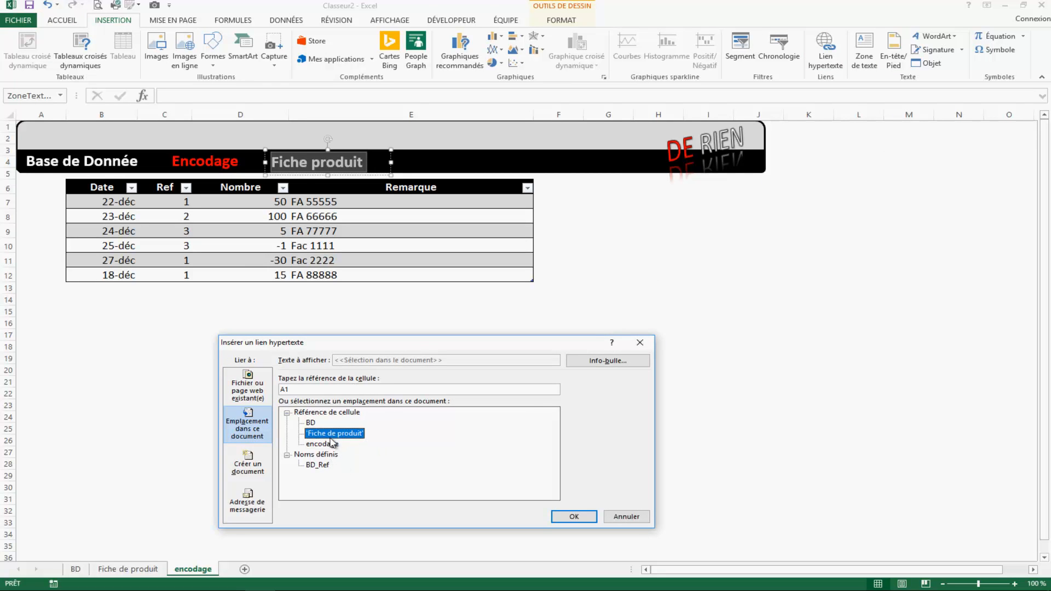
pyautogui.click(569, 517)
pyautogui.click(346, 364)
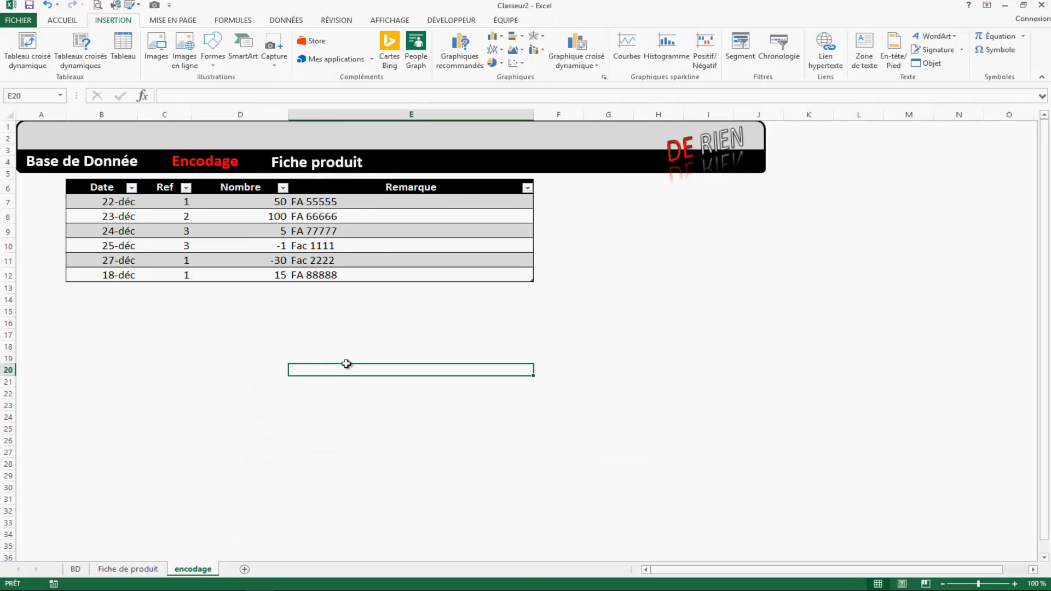
# Group the Fiche produit text box with the rest of the banner on the encodage sheet.
pyautogui.rightClick(311, 159)
pyautogui.press('Escape')
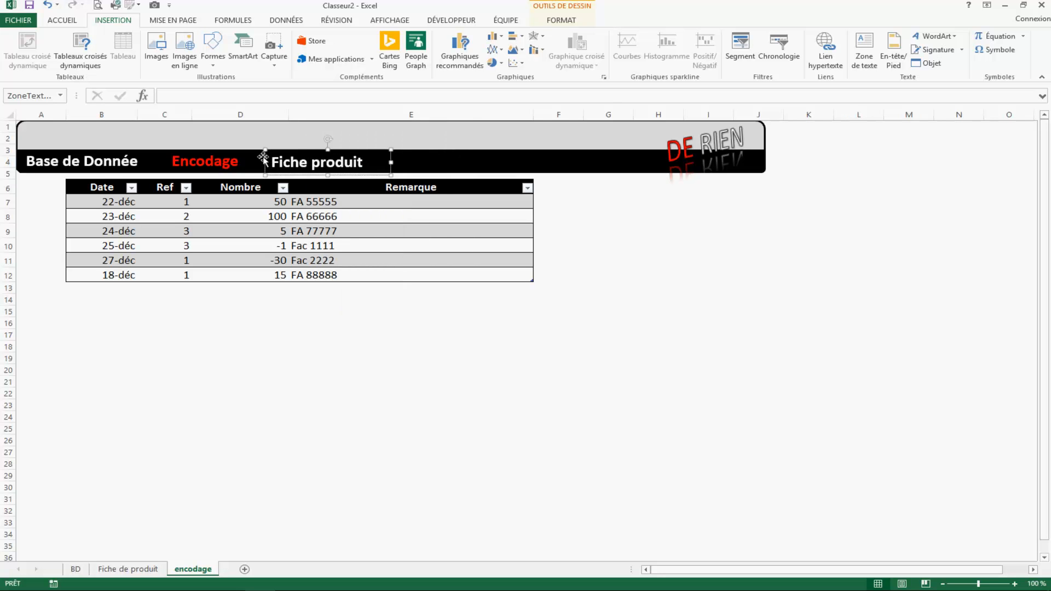
pyautogui.keyDown('ctrl'); pyautogui.click(490, 140); pyautogui.keyUp('ctrl')
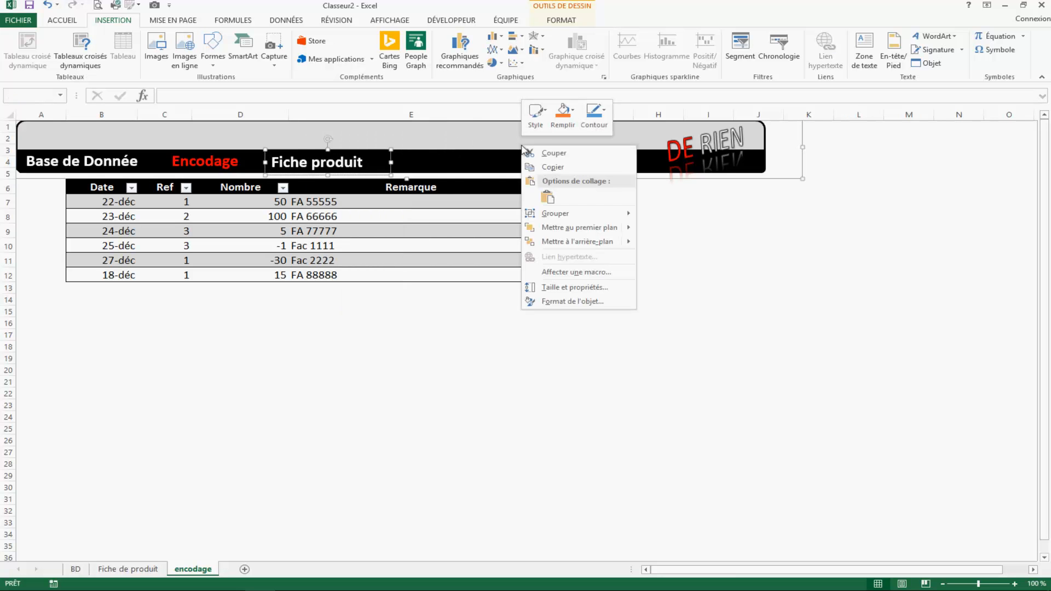
pyautogui.moveTo(582, 215)
pyautogui.click(677, 220)
pyautogui.click(712, 265)
pyautogui.click(481, 168)
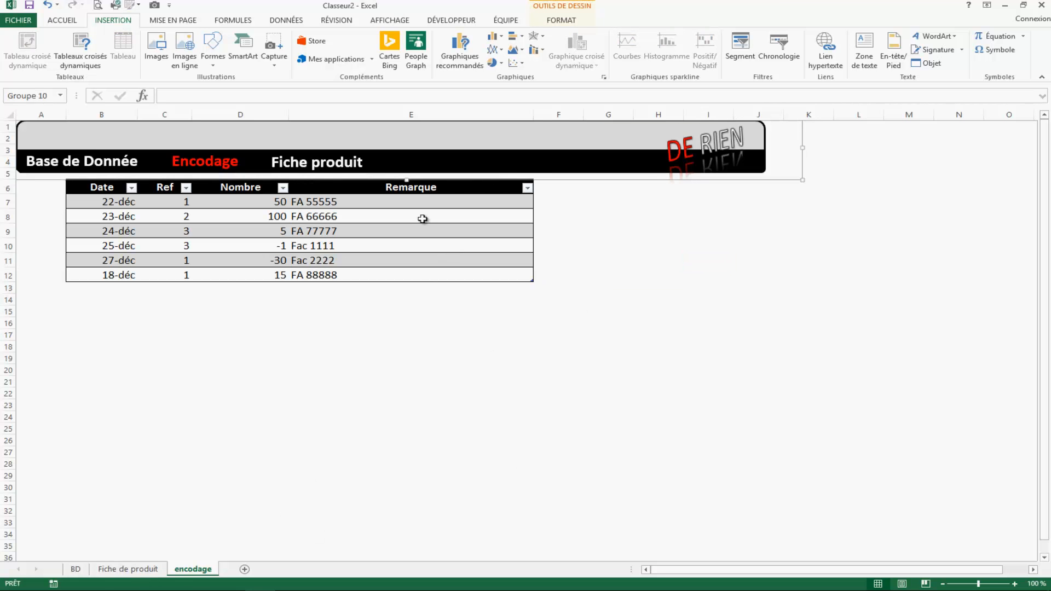
# Delete the old banner group from the BD sheet.
pyautogui.click(119, 569)
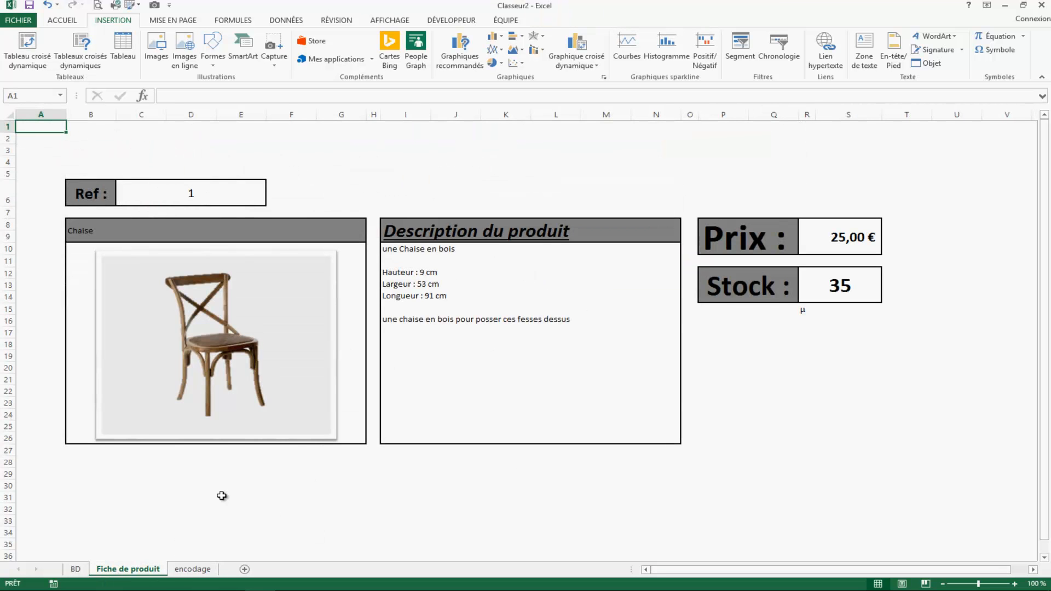
pyautogui.click(76, 569)
pyautogui.click(301, 145)
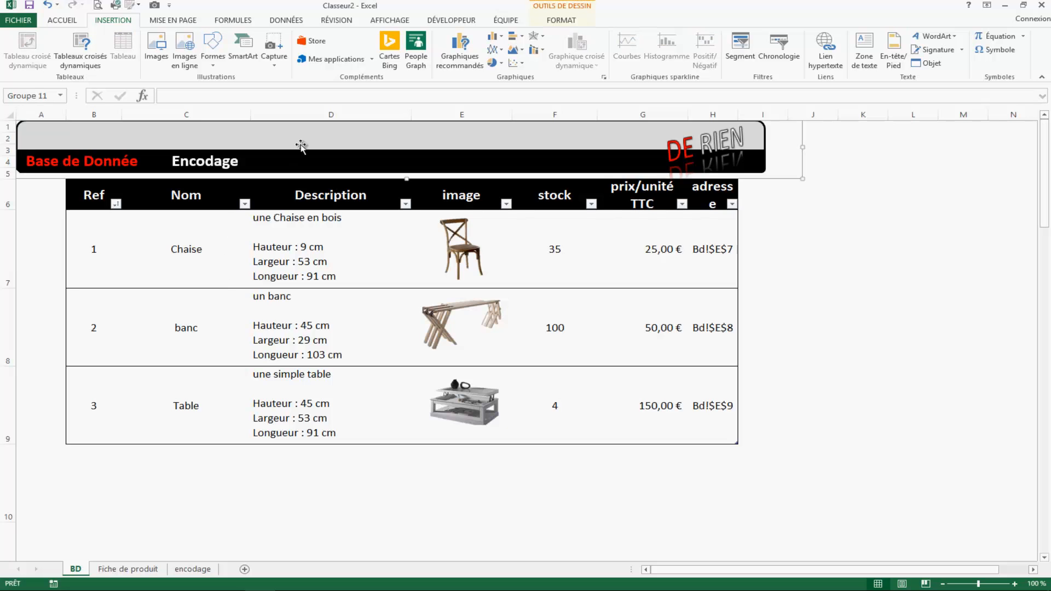
pyautogui.press('Delete')
# Copy the grouped banner from the encodage sheet and paste it across the top of the Fiche de produit sheet.
pyautogui.click(193, 572)
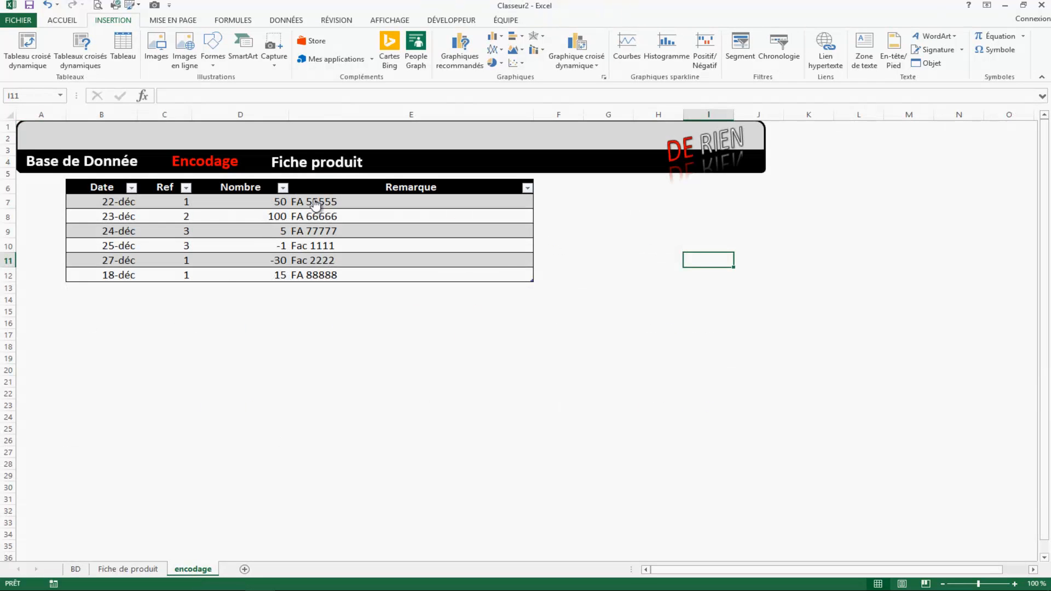
pyautogui.click(363, 149)
pyautogui.click(192, 569)
pyautogui.click(581, 158)
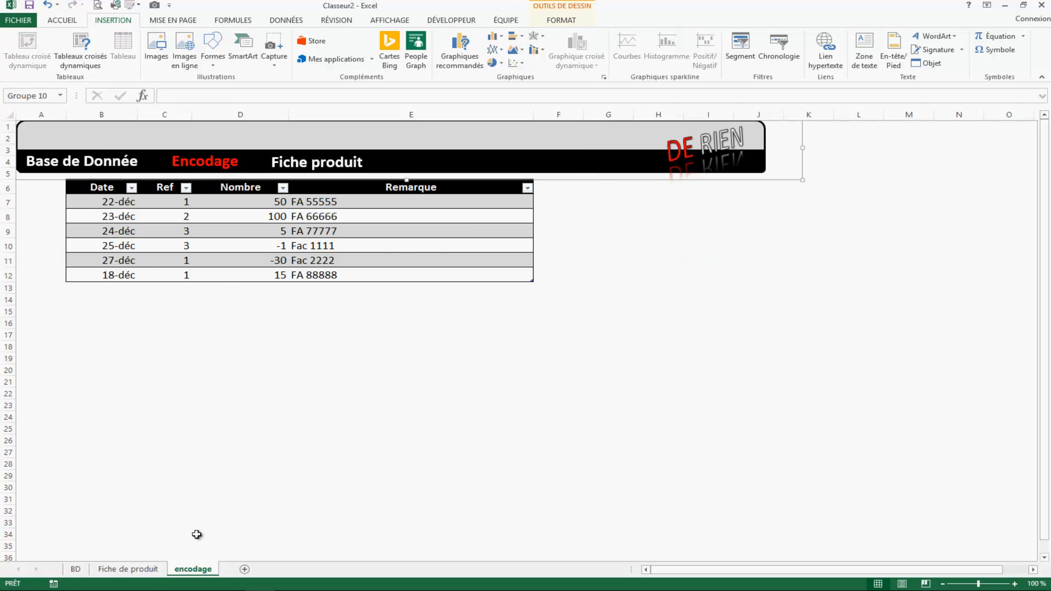
pyautogui.click(128, 569)
pyautogui.hotkey('ctrl', 'v')
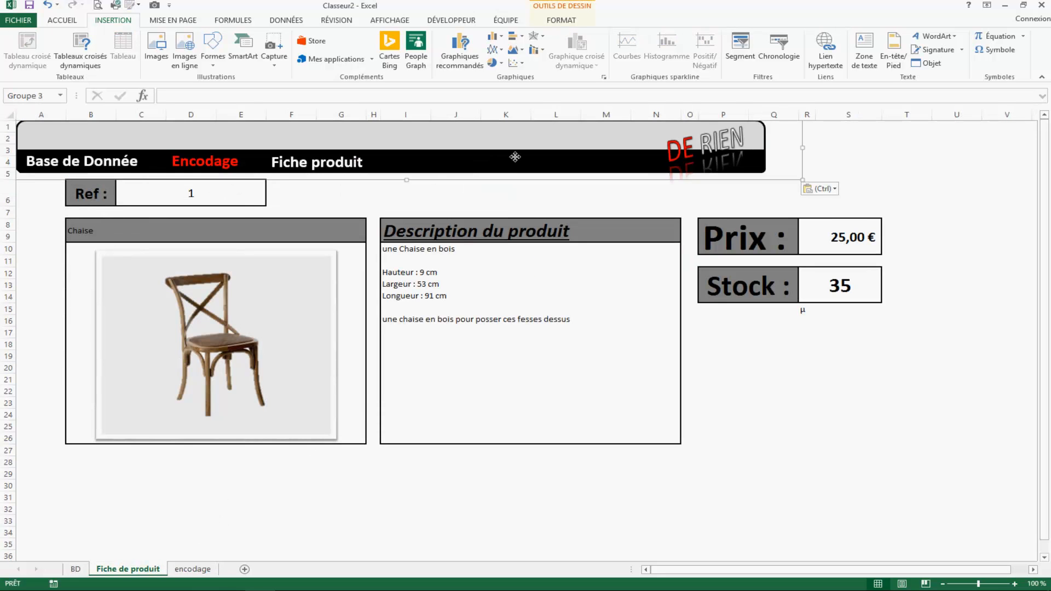
pyautogui.click(450, 194)
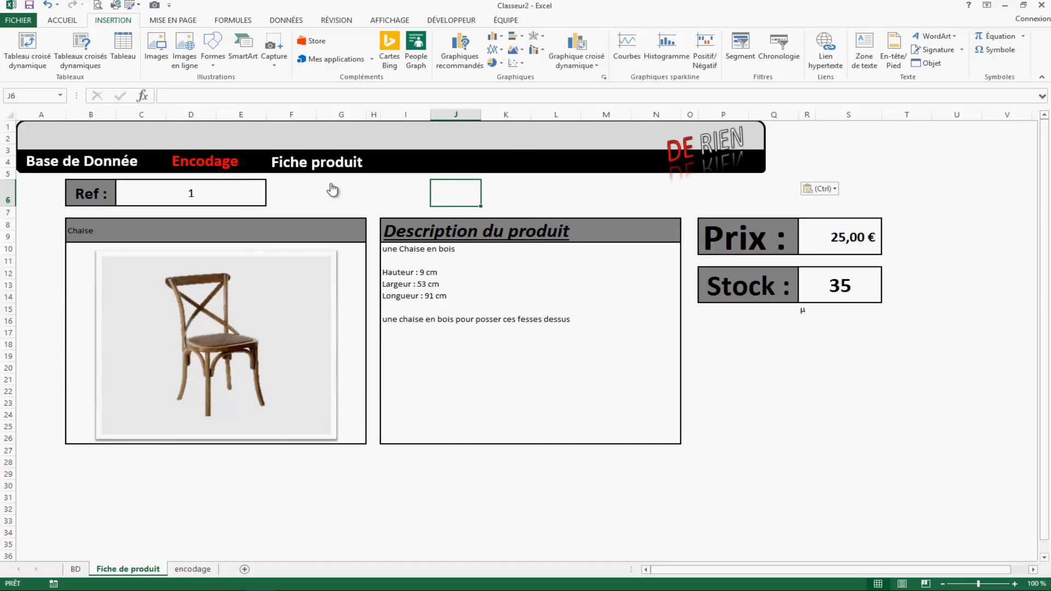
# Change the Encodage text in the Fiche de produit sheet's banner to white.
pyautogui.click(237, 164)
pyautogui.scroll(1, 110, 51)
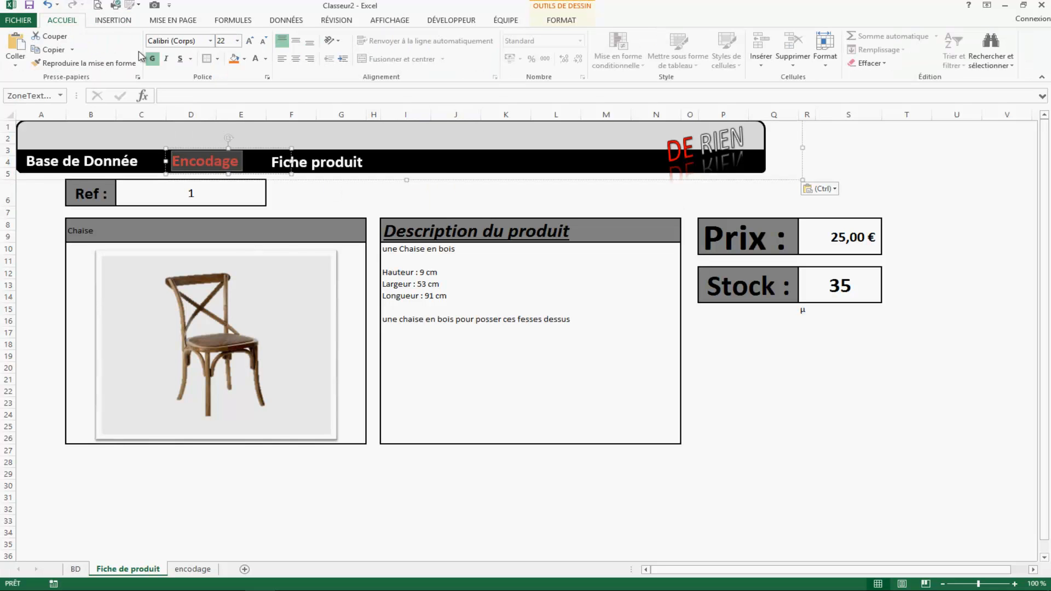
pyautogui.click(255, 59)
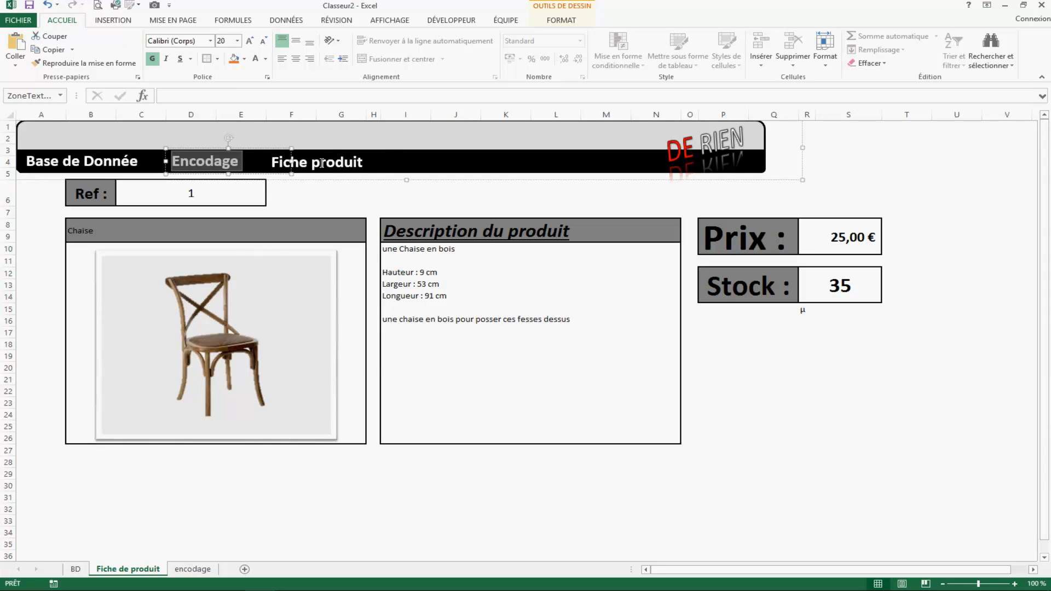
# Change the font colour of the Fiche produit text in this sheet's banner to red.
pyautogui.rightClick(278, 162)
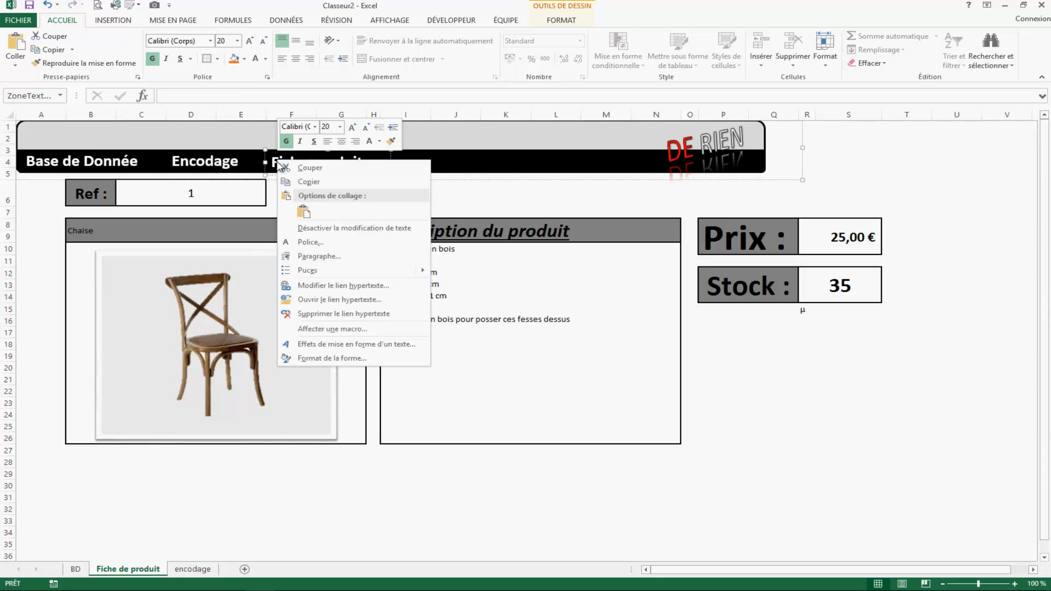
pyautogui.click(265, 59)
pyautogui.click(266, 164)
pyautogui.doubleClick(359, 162)
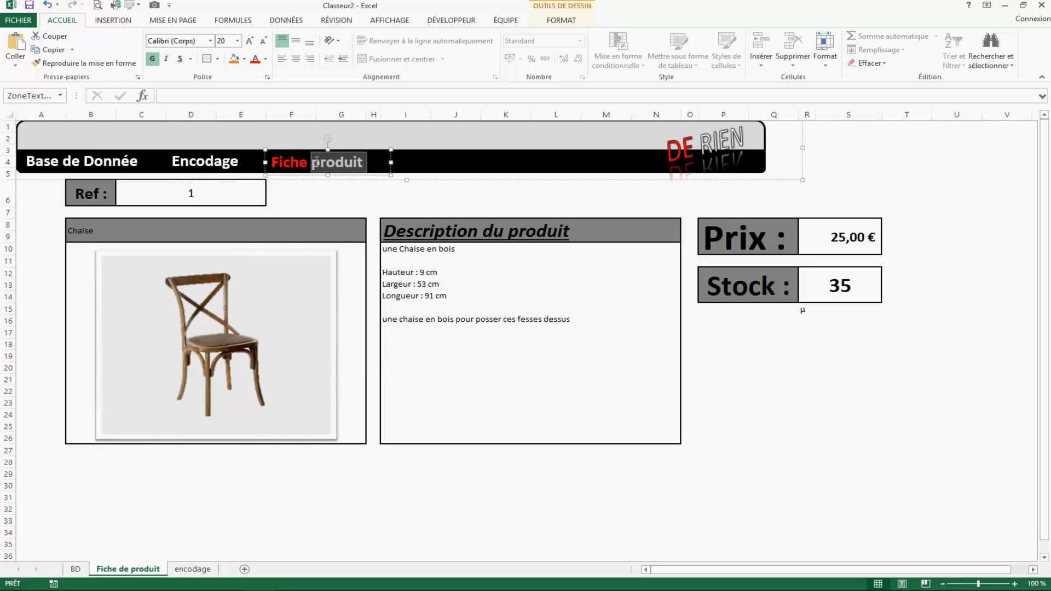
pyautogui.click(429, 188)
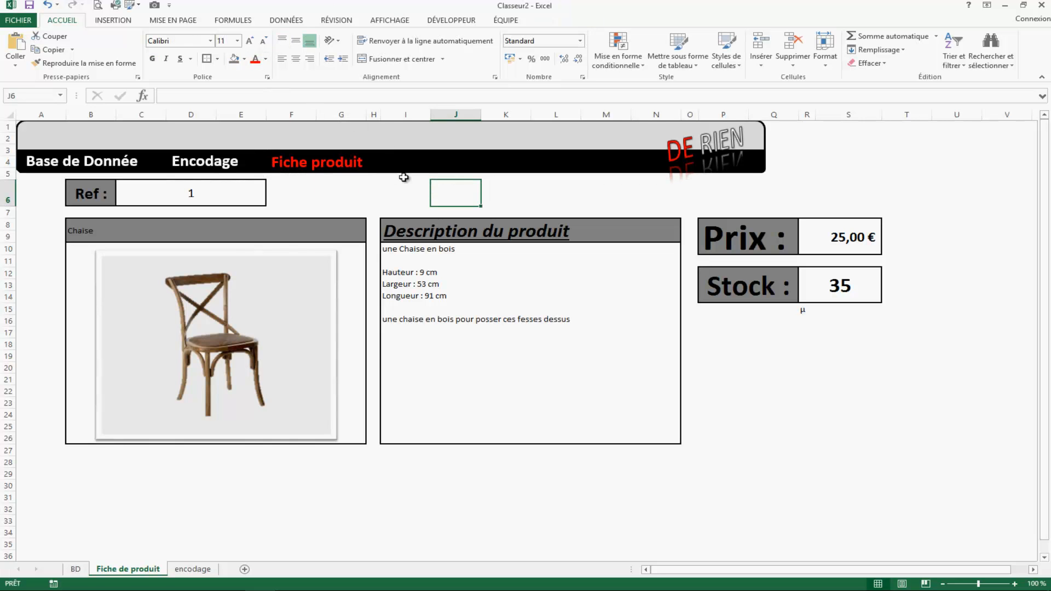
# Remove the hyperlink from the Fiche produit text box on the Fiche de produit sheet.
pyautogui.rightClick(364, 156)
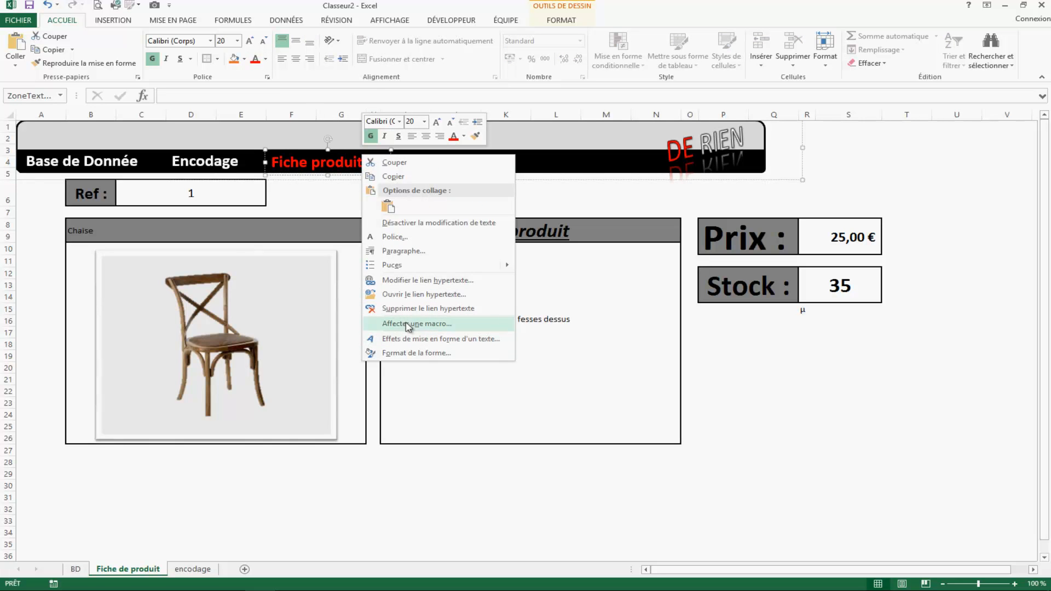
pyautogui.click(410, 309)
pyautogui.click(354, 201)
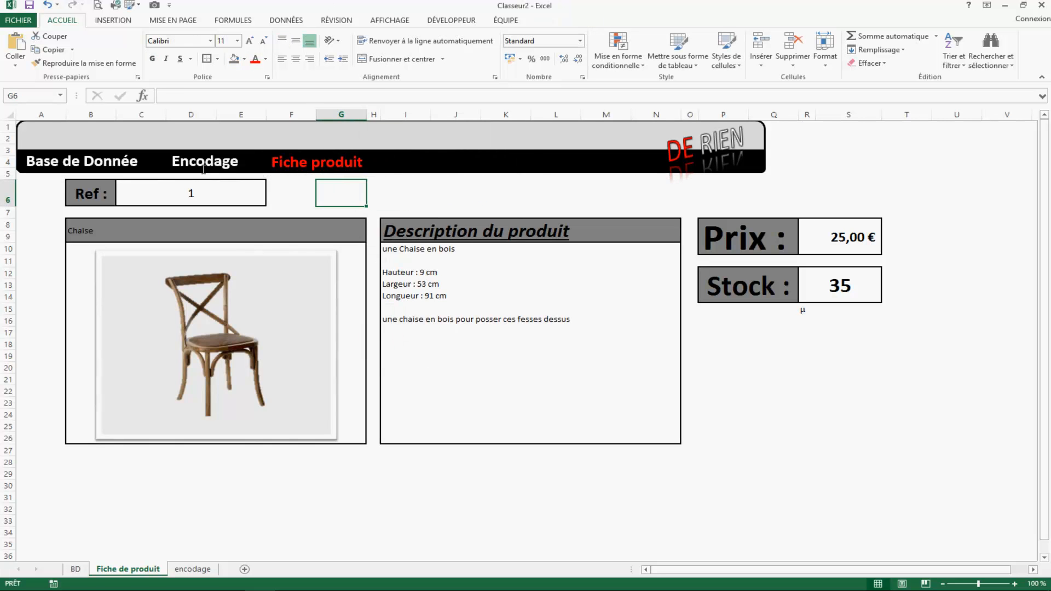
# Link the Encodage text box in the Fiche de produit banner to the encodage sheet.
pyautogui.moveTo(171, 161); pyautogui.dragTo(243, 163)
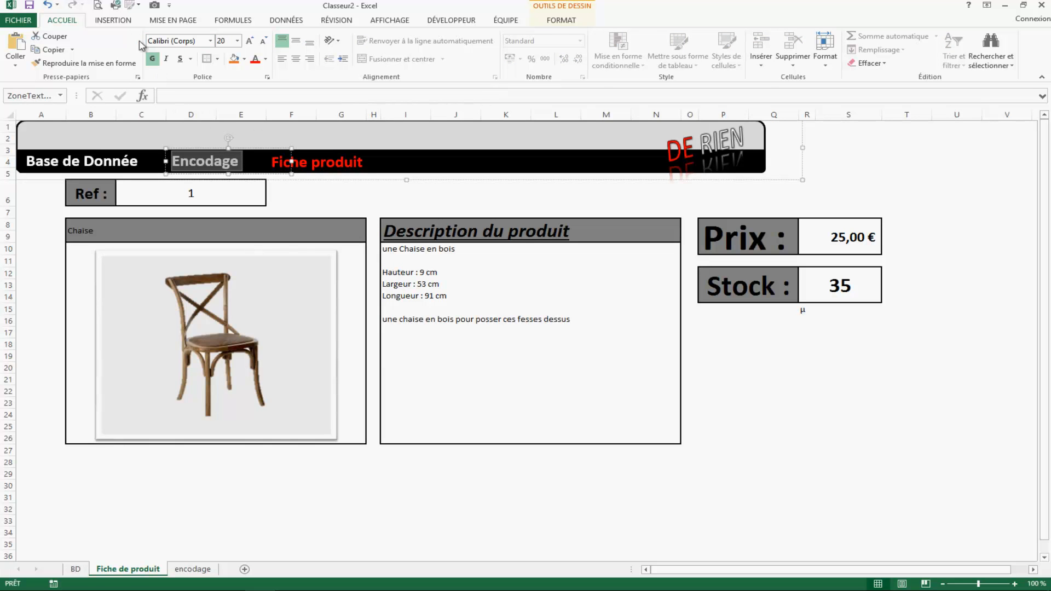
pyautogui.click(125, 21)
pyautogui.click(825, 52)
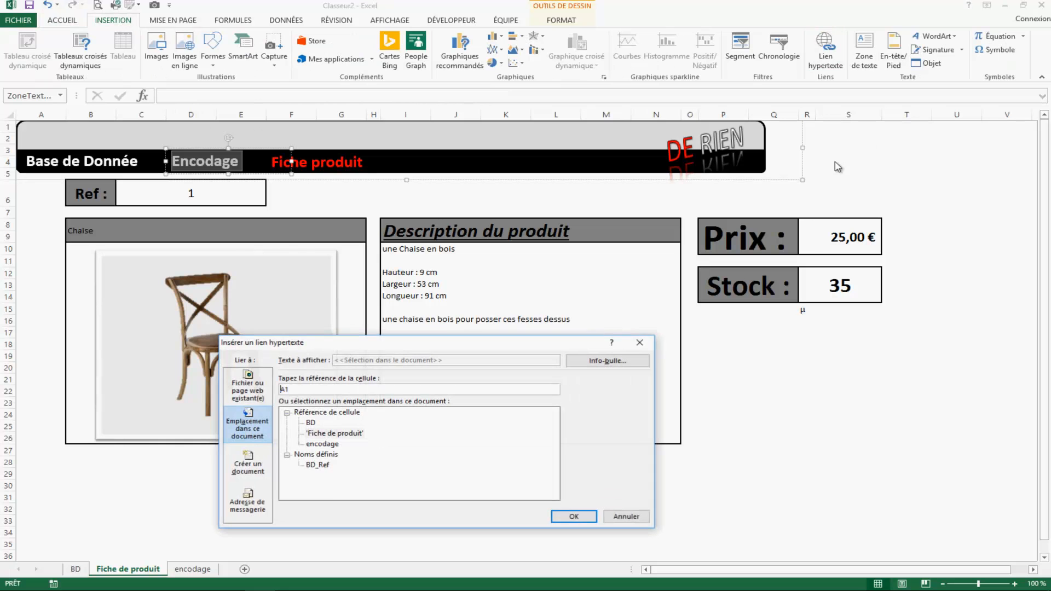
pyautogui.doubleClick(335, 444)
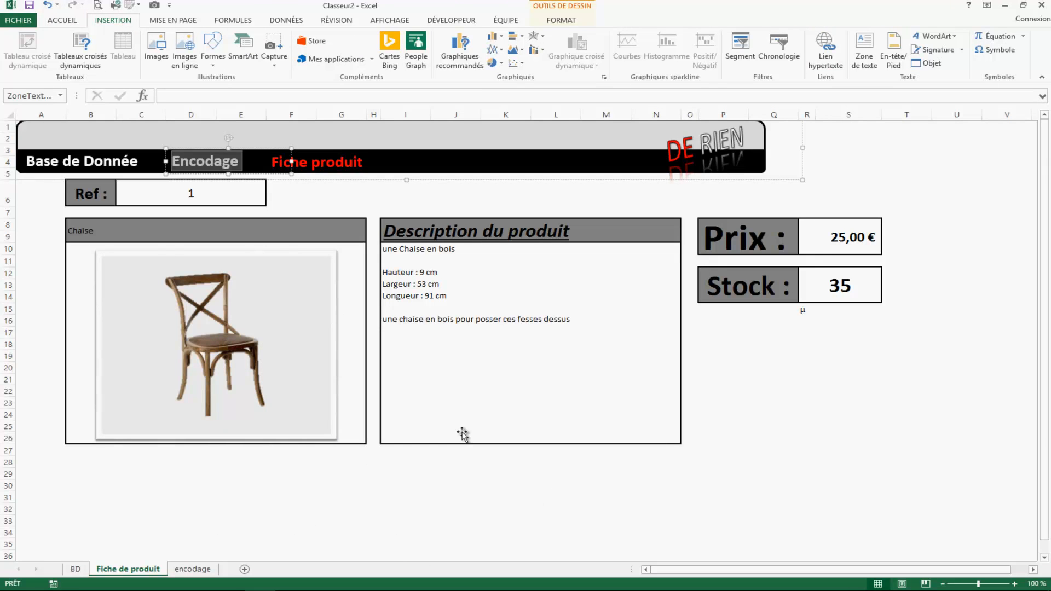
# Point the Base de Donnée hyperlink in the Fiche de produit banner to the BD sheet.
pyautogui.click(140, 161)
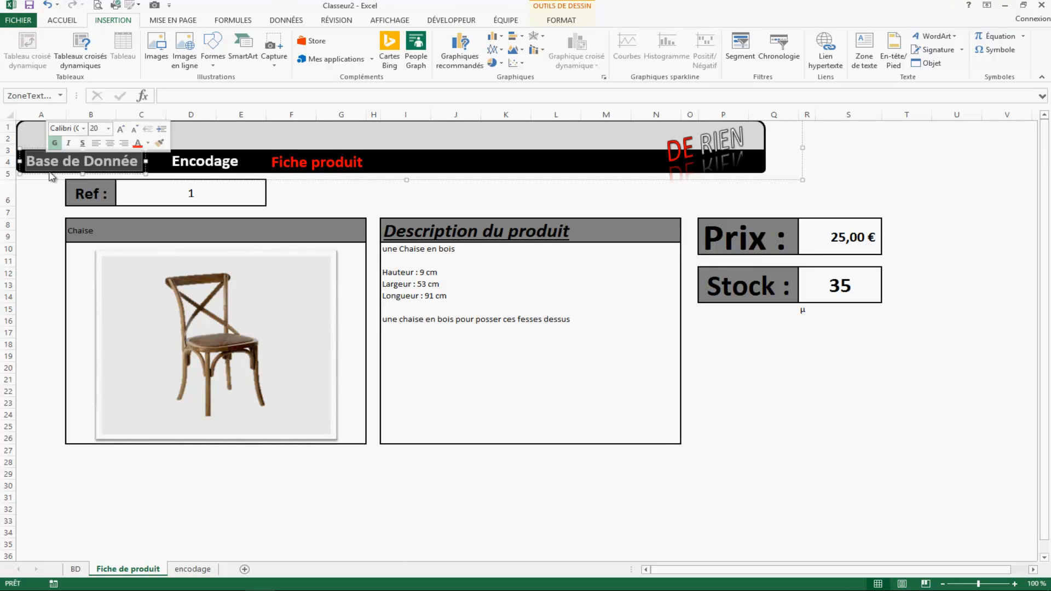
pyautogui.click(827, 45)
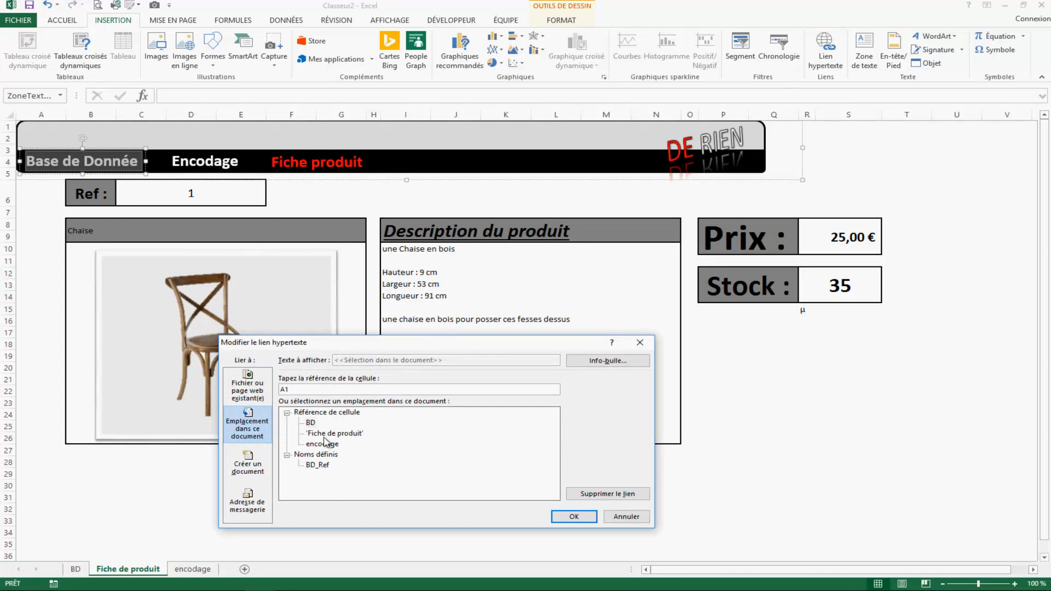
pyautogui.doubleClick(310, 423)
pyautogui.click(411, 486)
pyautogui.click(846, 192)
# Test the banner's Fiche produit, Encodage and Base de Donnée links, starting from the encodage sheet.
pyautogui.click(196, 570)
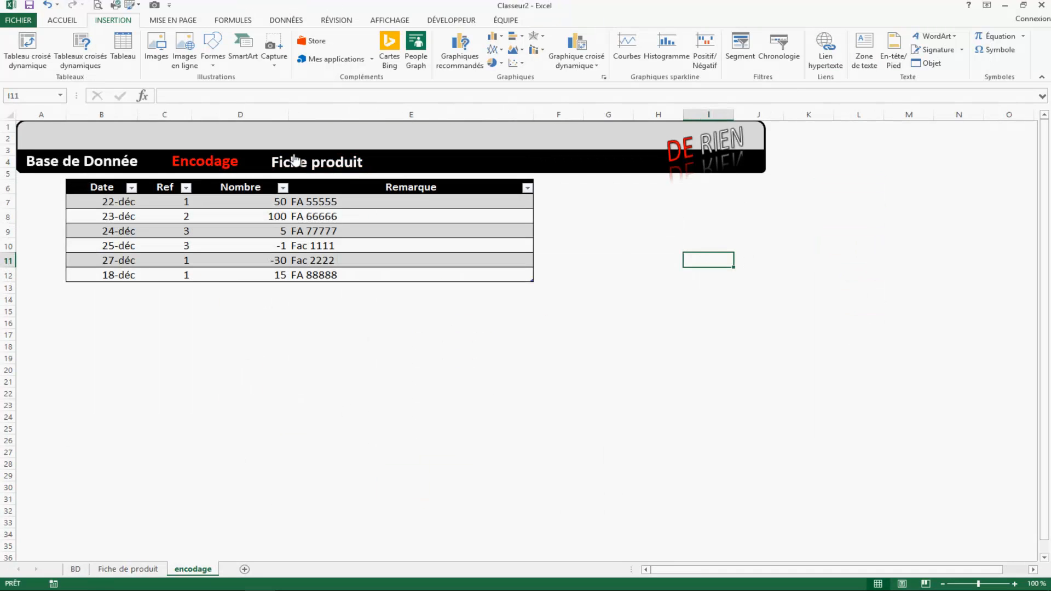
pyautogui.click(295, 162)
pyautogui.click(197, 168)
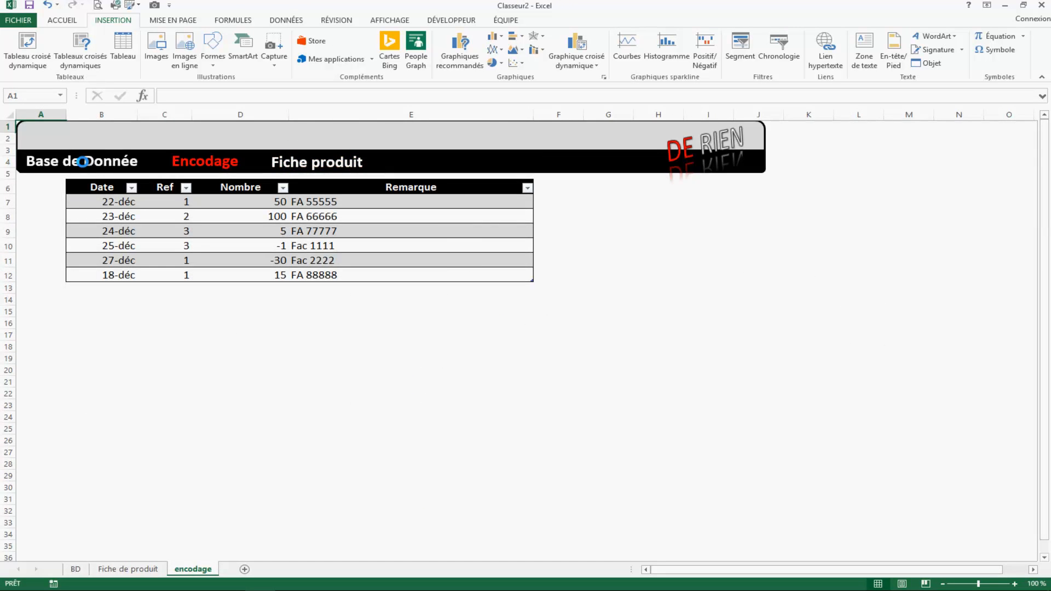
pyautogui.click(86, 167)
# Copy the grouped banner from the encodage sheet and paste it at the top of the BD sheet.
pyautogui.click(193, 569)
pyautogui.click(602, 149)
pyautogui.click(146, 571)
pyautogui.click(83, 573)
pyautogui.hotkey('ctrl', 'v')
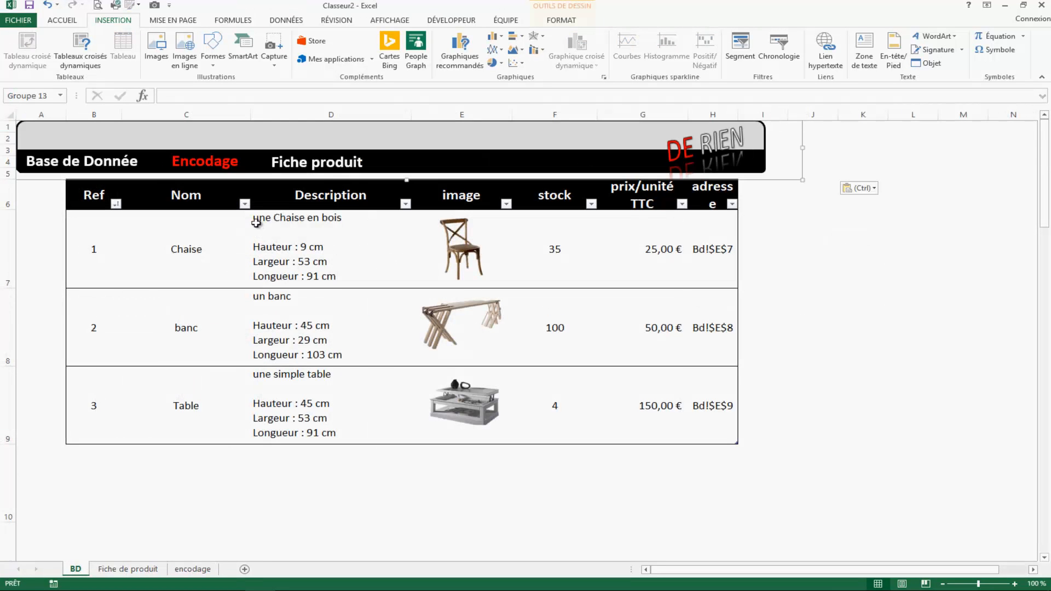
# Change the font colour of the Encodage text in the BD sheet's banner to white.
pyautogui.rightClick(238, 164)
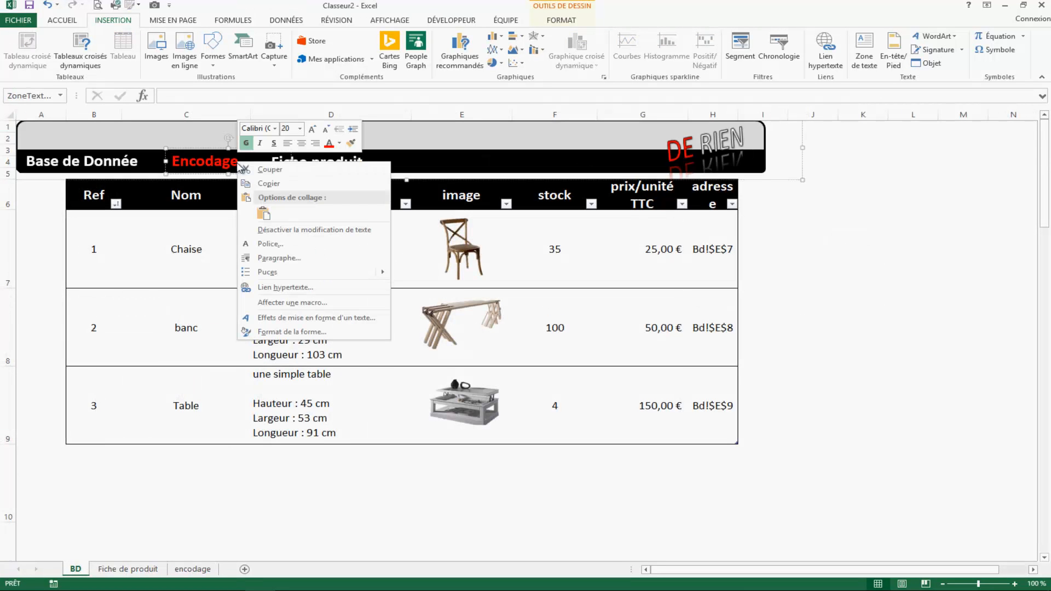
pyautogui.click(48, 25)
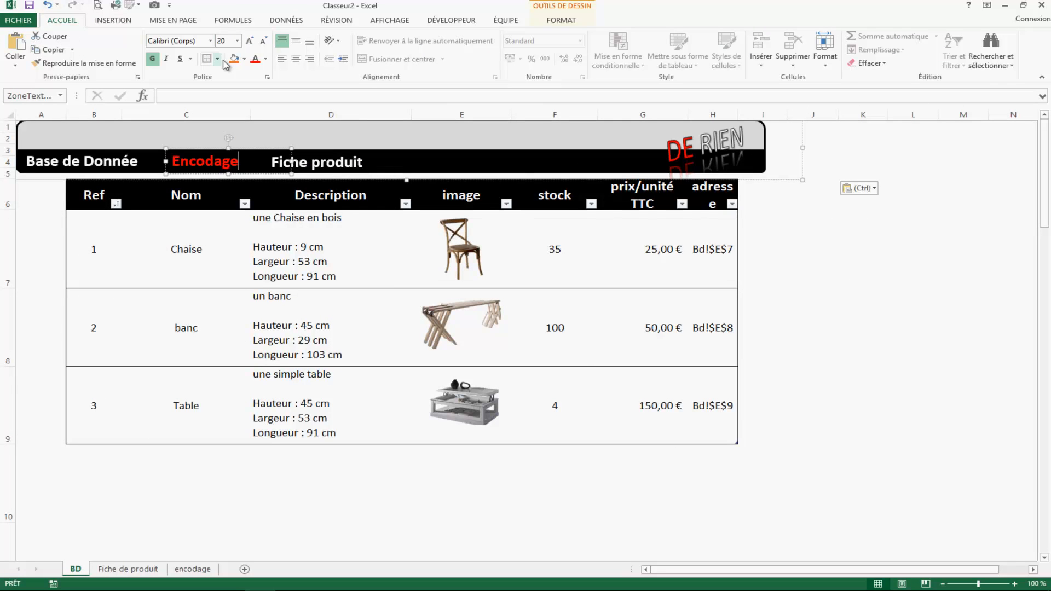
pyautogui.click(265, 58)
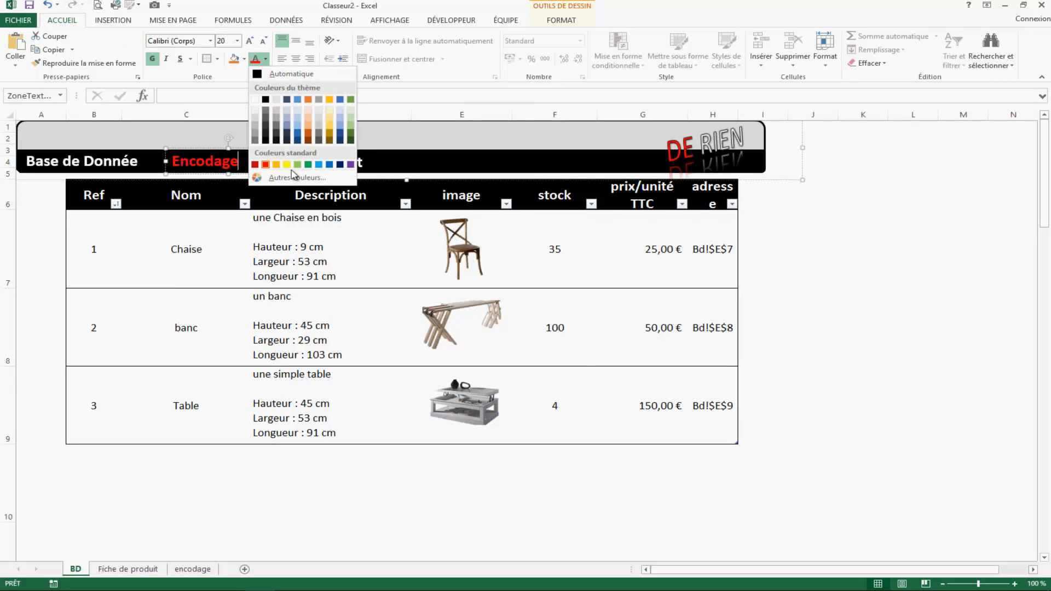
pyautogui.click(254, 99)
pyautogui.moveTo(244, 169); pyautogui.dragTo(186, 169)
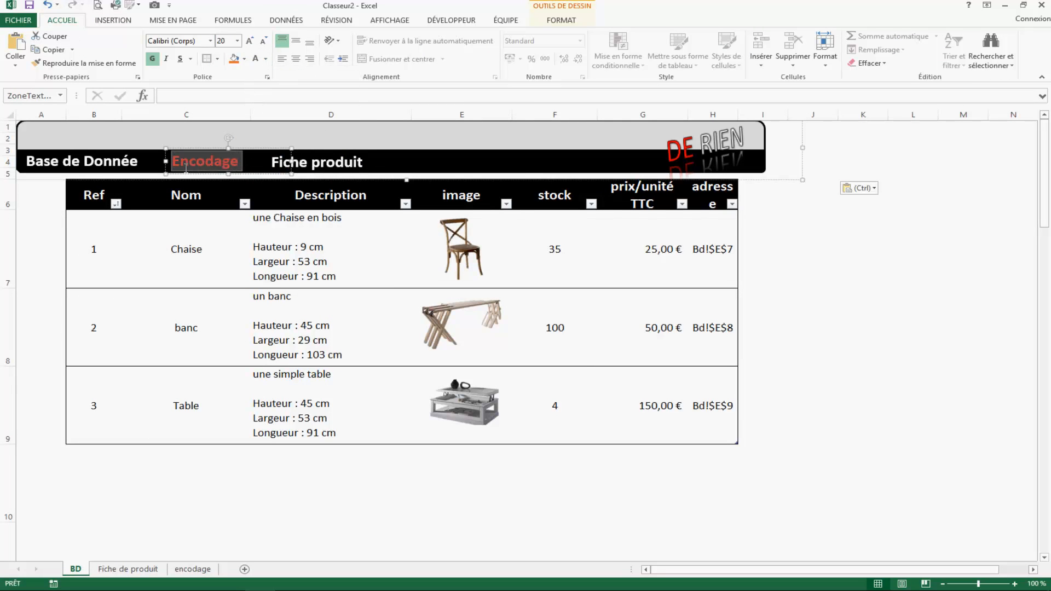
pyautogui.click(255, 58)
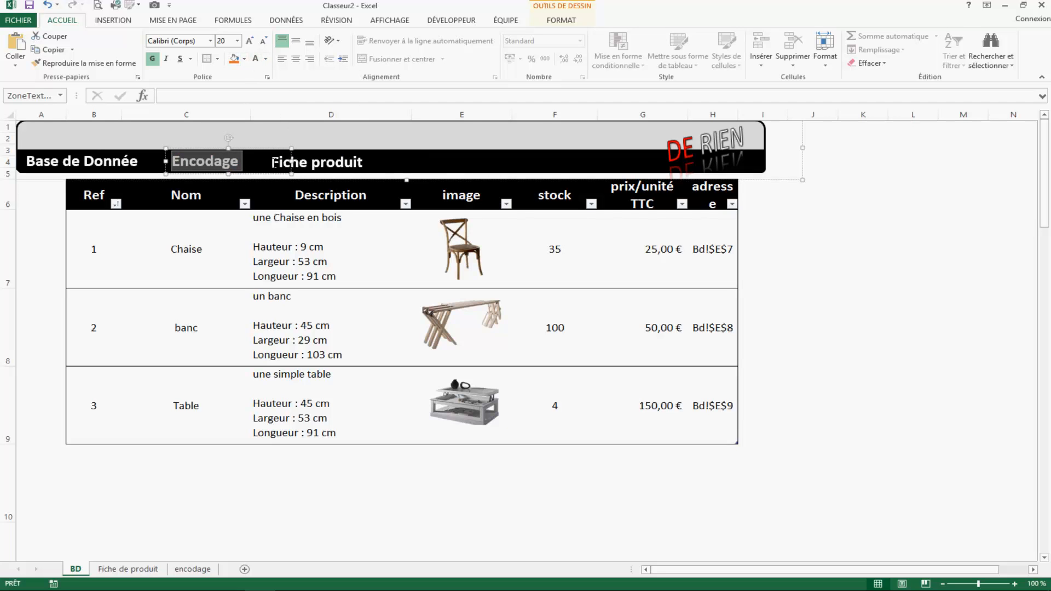
pyautogui.moveTo(273, 162); pyautogui.dragTo(359, 161)
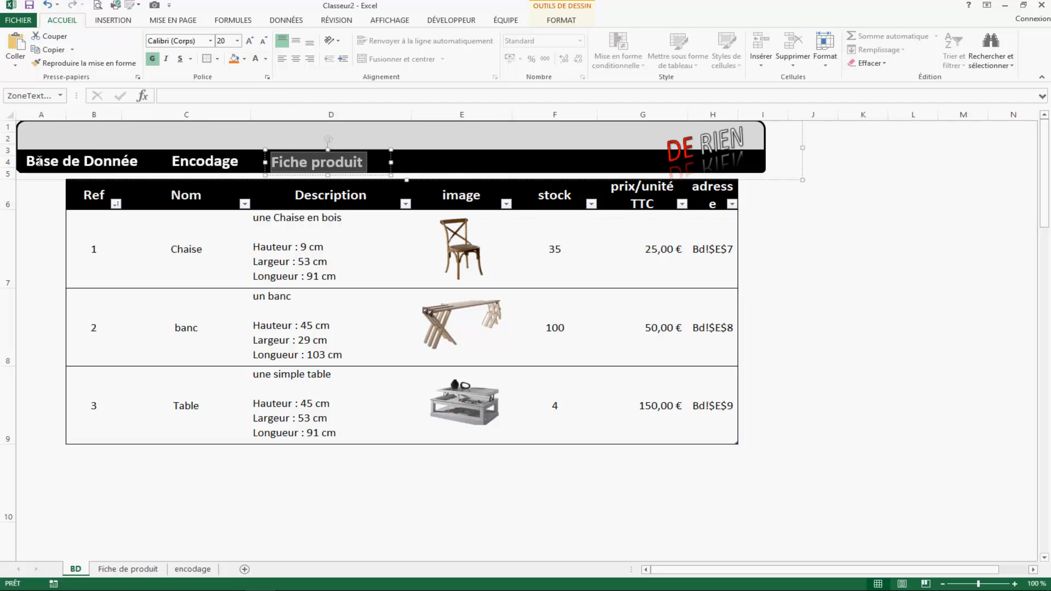
# Change the font colour of the Base de Donnée text in the BD sheet's banner to red.
pyautogui.moveTo(26, 161); pyautogui.dragTo(144, 160)
pyautogui.click(266, 59)
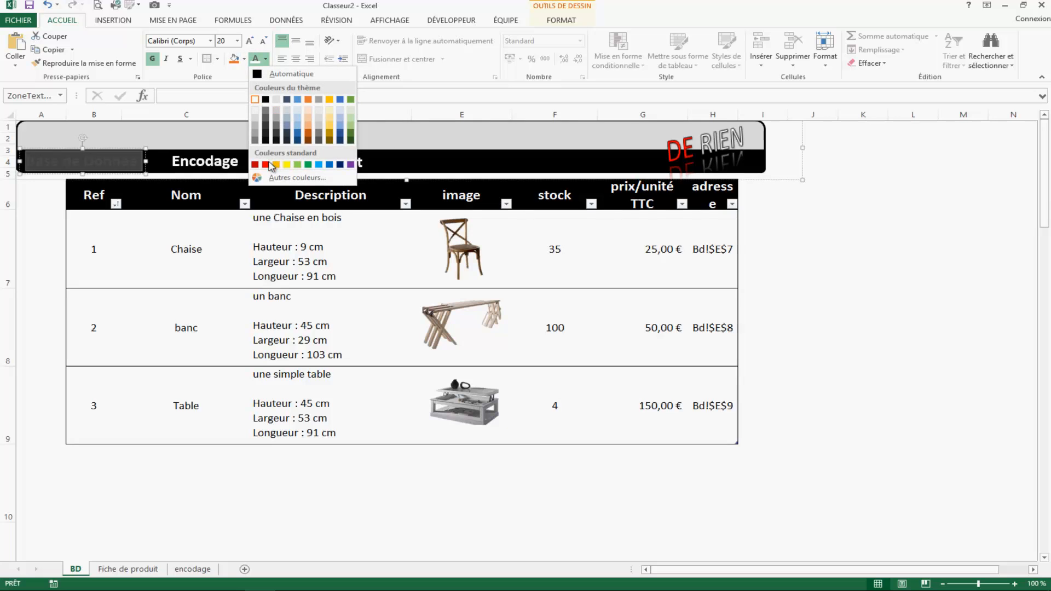
pyautogui.click(266, 164)
# Insert a hyperlink to the encodage sheet on the black bar of the BD sheet's banner.
pyautogui.click(218, 163)
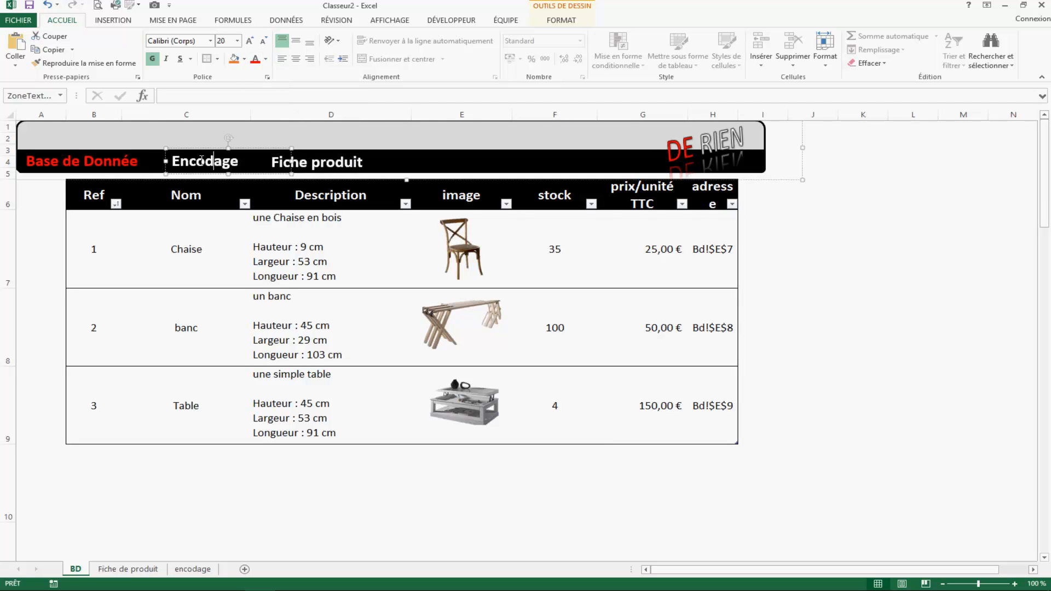
pyautogui.click(164, 160)
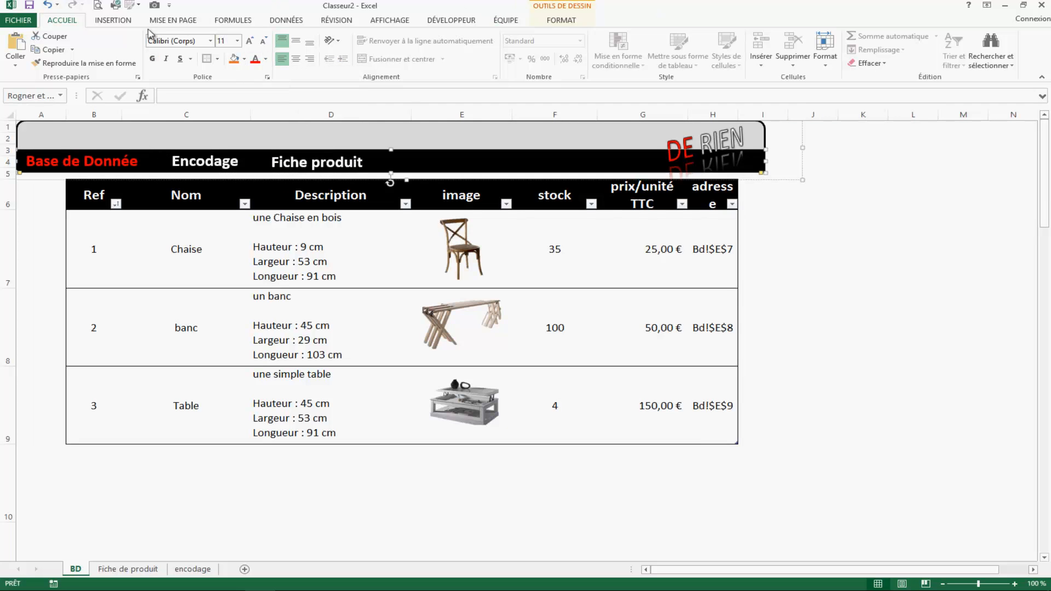
pyautogui.click(113, 20)
pyautogui.click(826, 49)
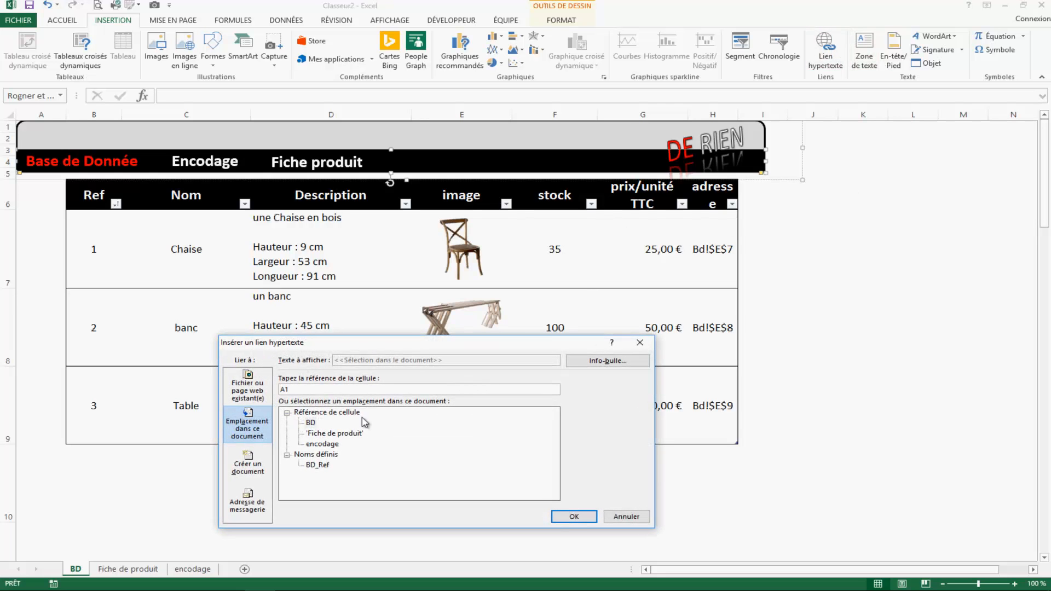
pyautogui.doubleClick(332, 443)
# Test the Fiche produit link in the BD sheet's banner.
pyautogui.rightClick(280, 163)
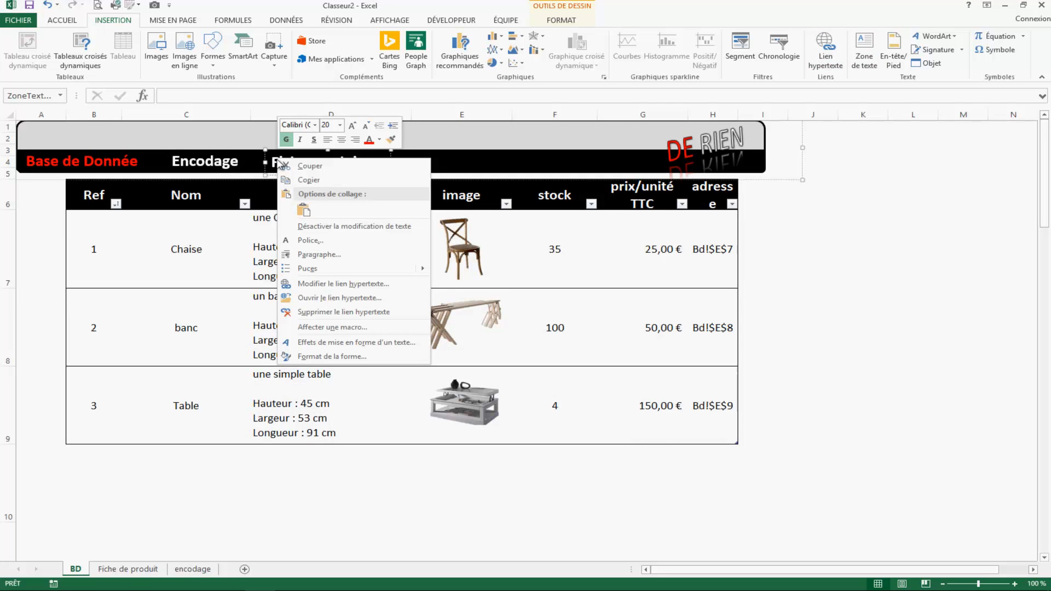
pyautogui.press('Escape')
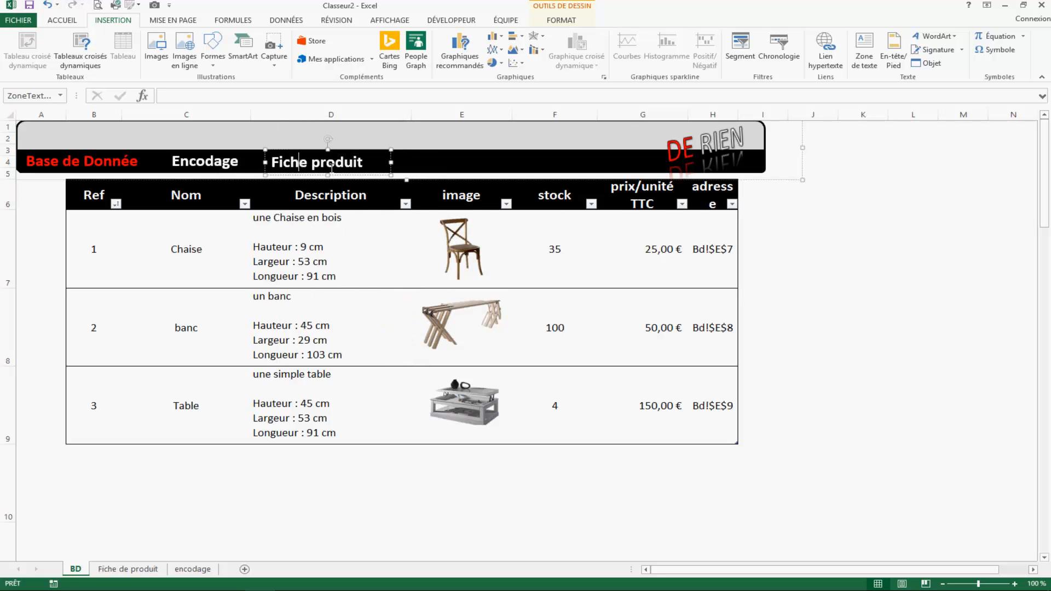
pyautogui.click(868, 308)
pyautogui.click(313, 165)
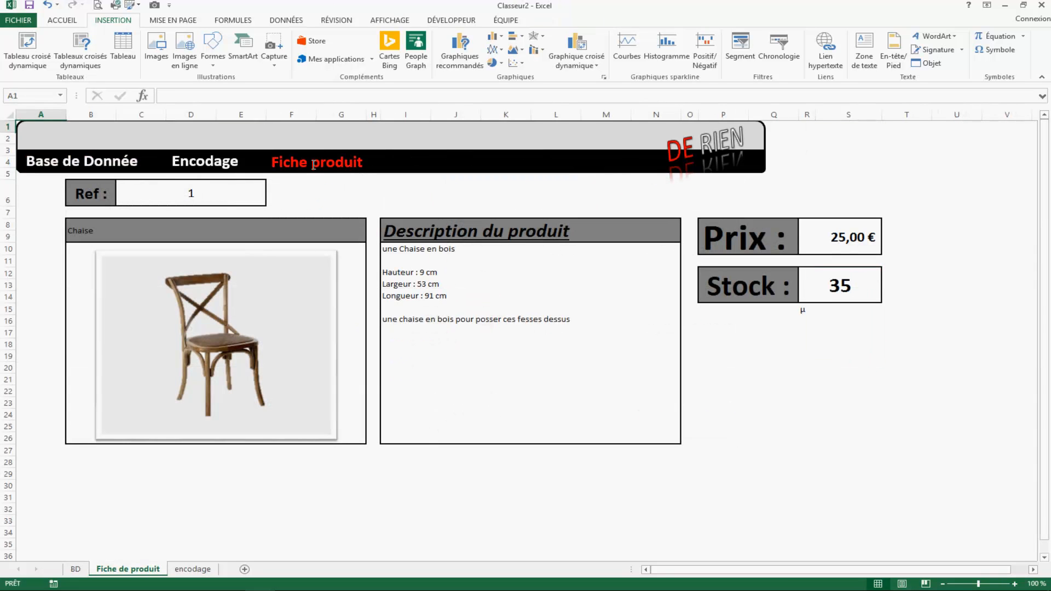
pyautogui.click(831, 374)
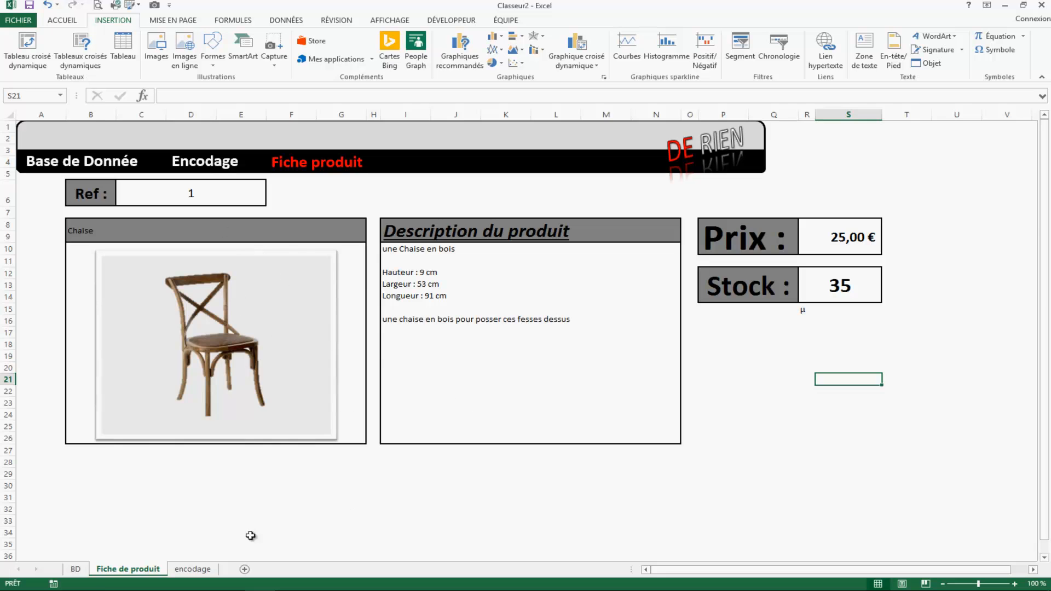
# Filter the table on the BD sheet by Ref to show only product 2.
pyautogui.click(82, 570)
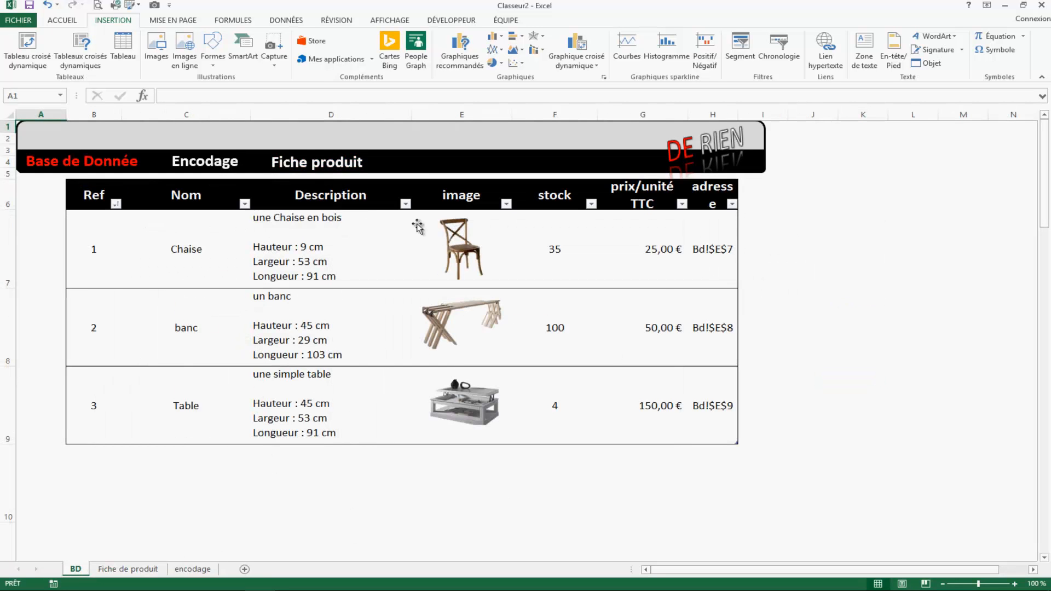
pyautogui.click(116, 204)
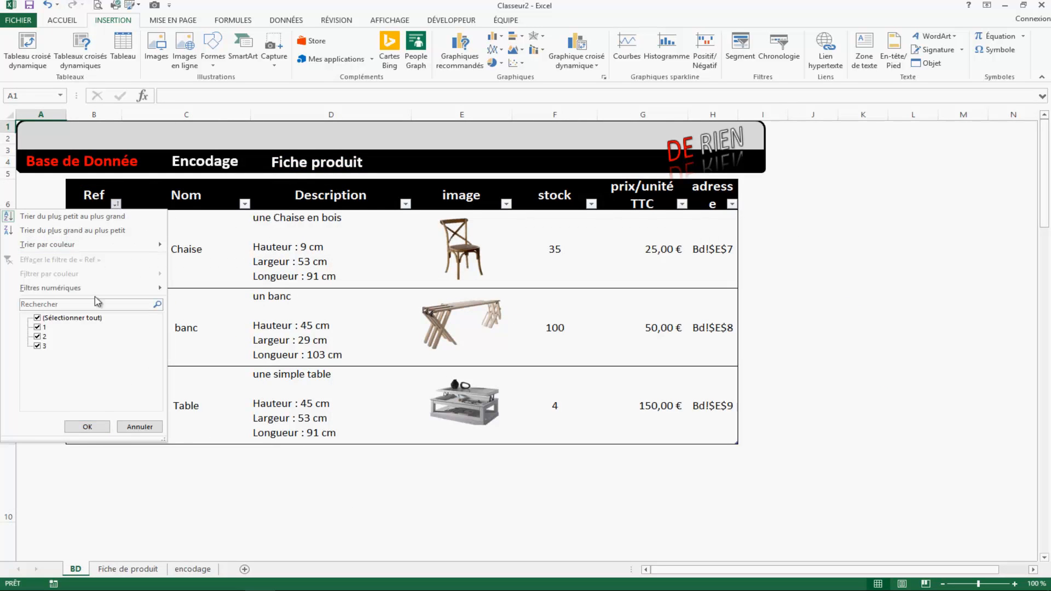
pyautogui.click(38, 317)
pyautogui.click(37, 336)
pyautogui.click(90, 426)
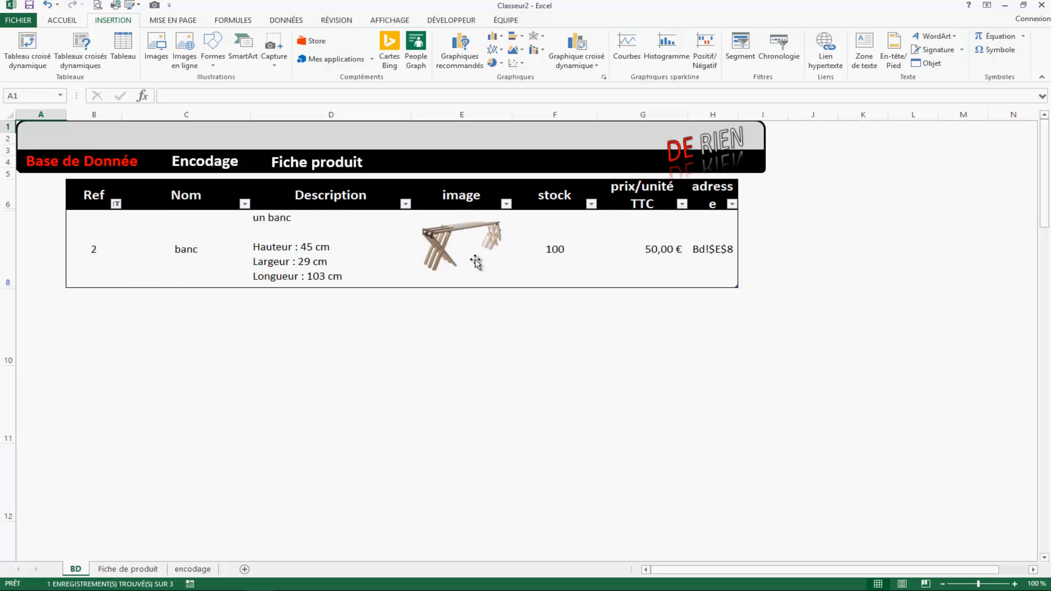
# Reselect all Ref values in the filter so the whole product table is displayed again.
pyautogui.click(115, 204)
pyautogui.click(37, 319)
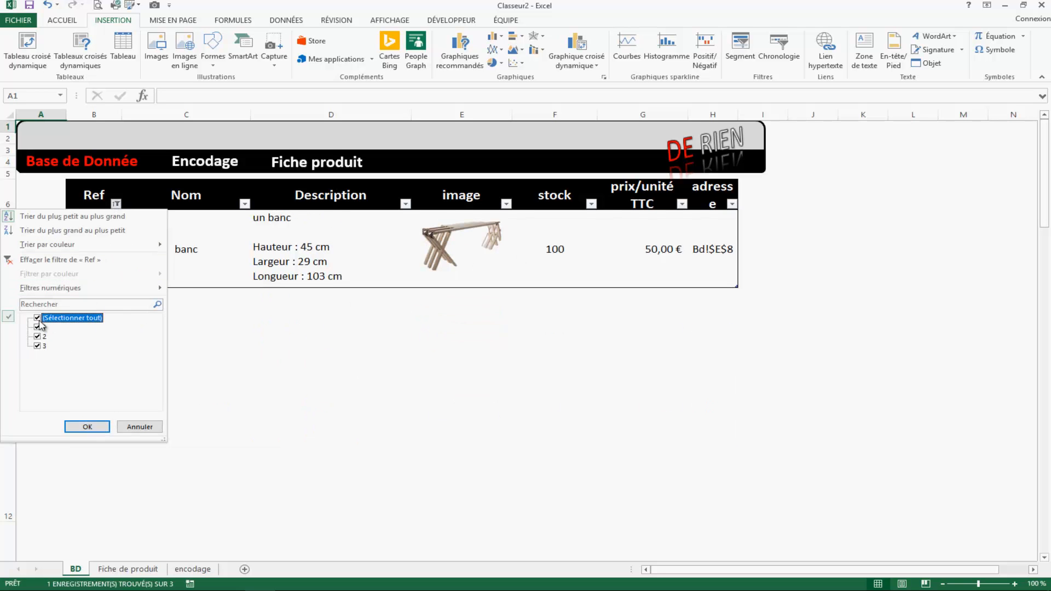
pyautogui.click(88, 426)
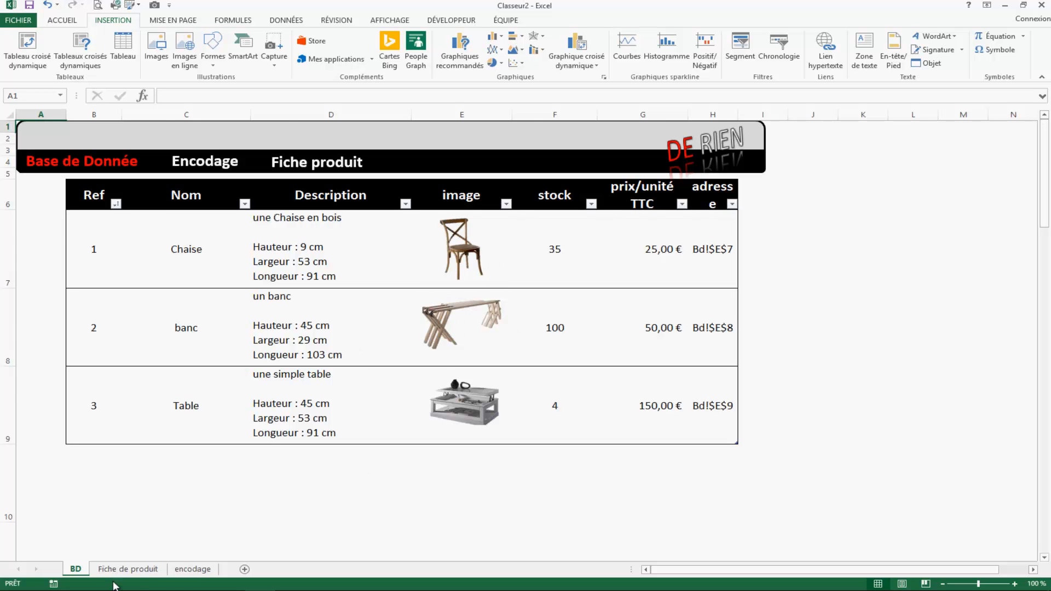
# Review the encodage entries, the BD stock column and the Fiche de produit sheet by moving between the three sheets.
pyautogui.click(191, 569)
pyautogui.click(184, 570)
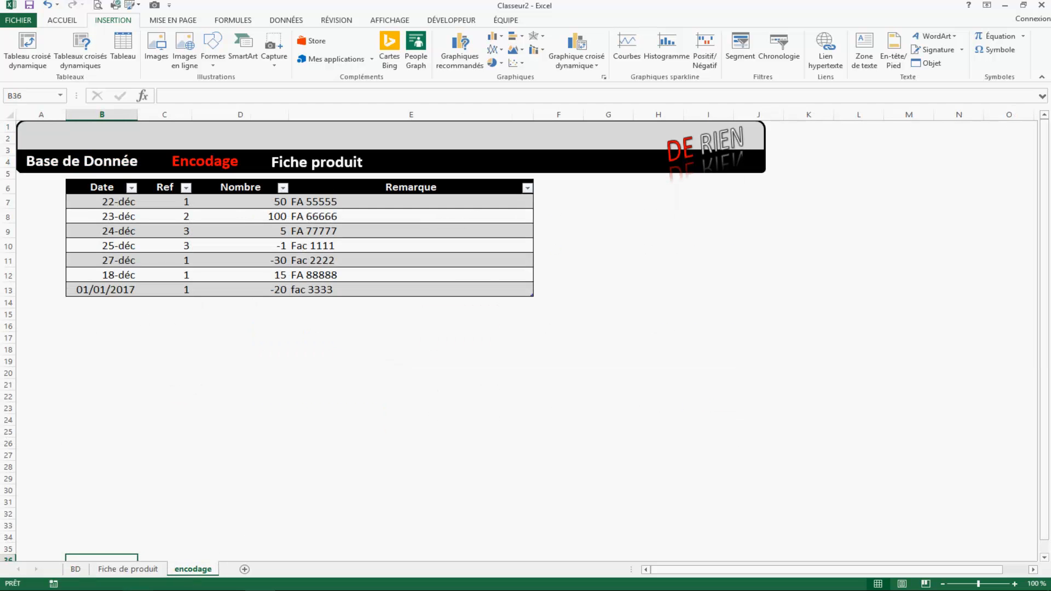
pyautogui.click(76, 570)
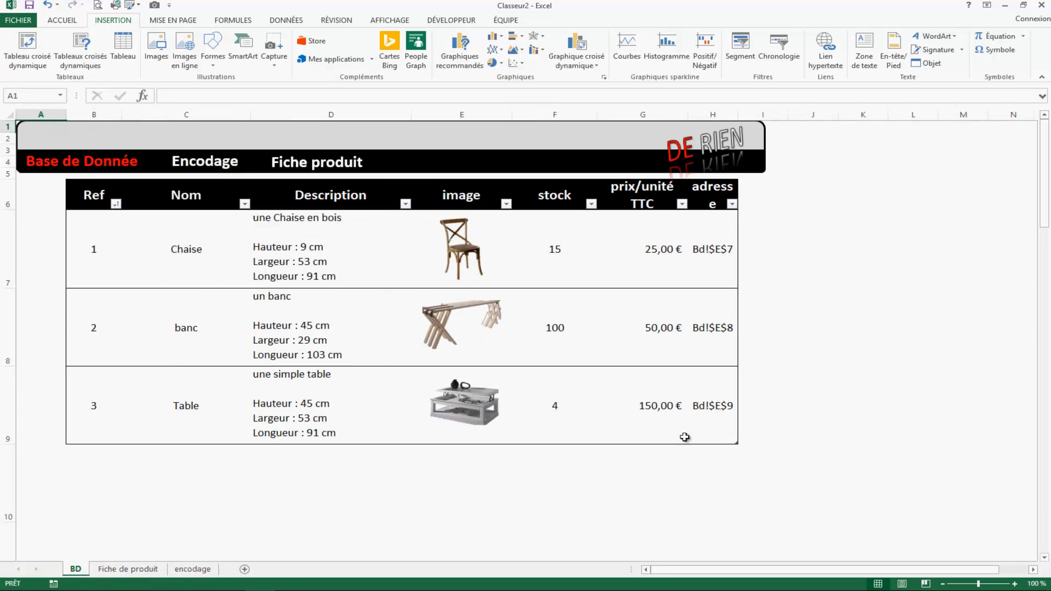
pyautogui.click(134, 571)
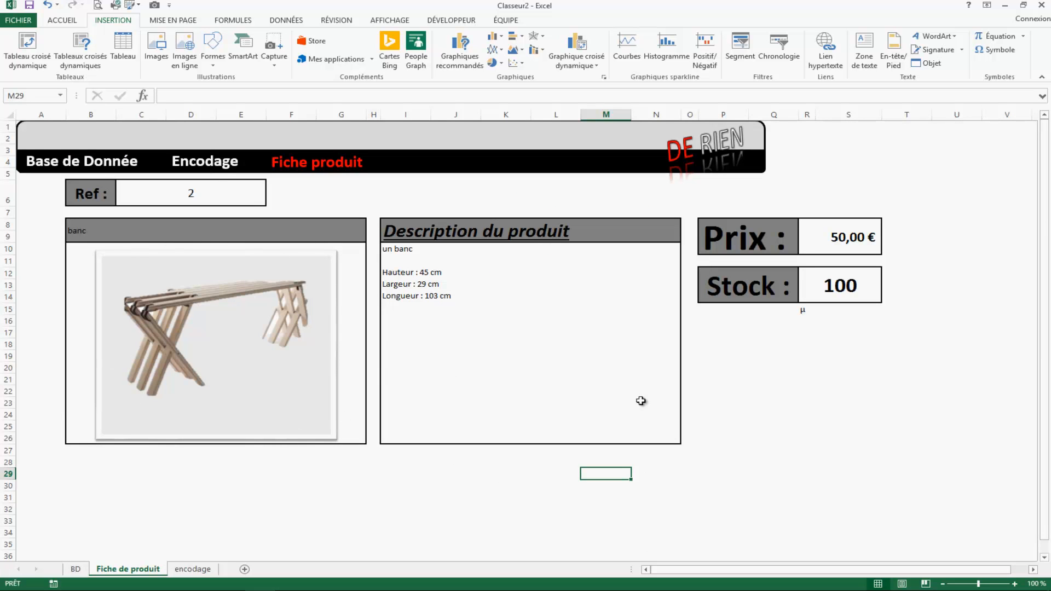
pyautogui.click(76, 569)
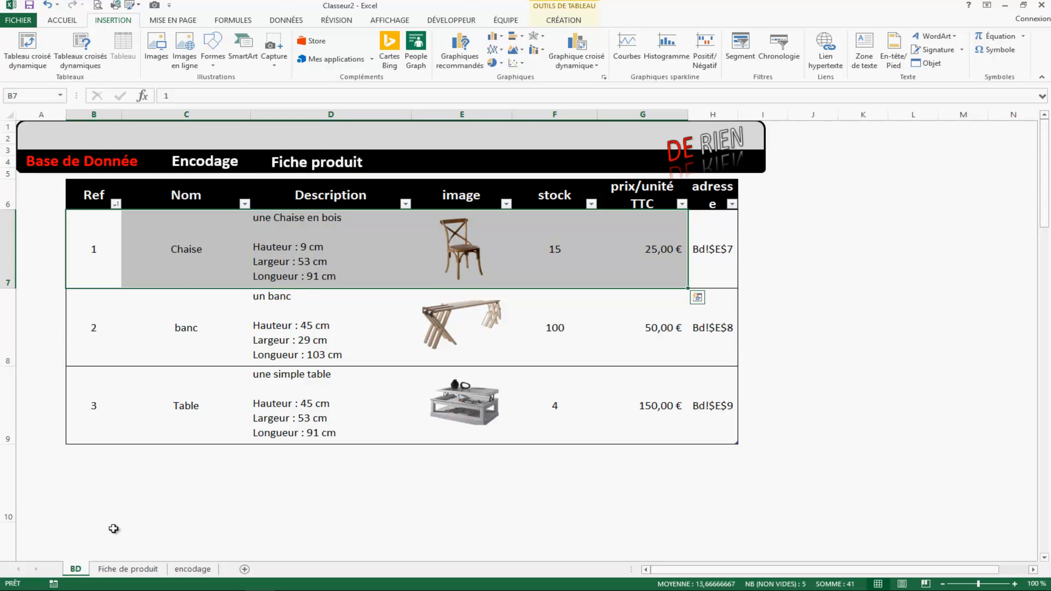
pyautogui.click(119, 554)
pyautogui.click(120, 568)
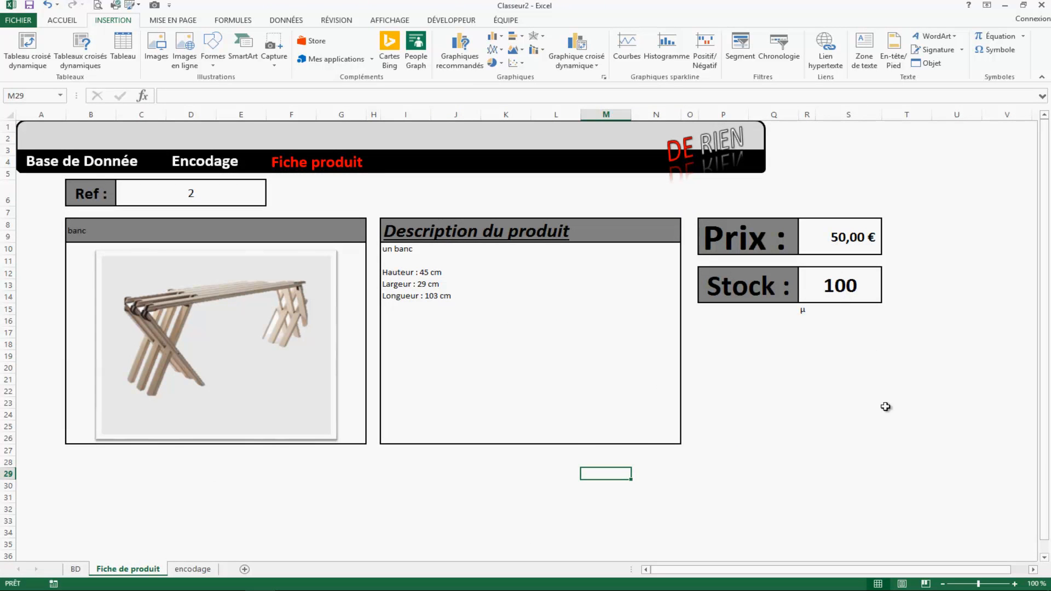
# Hide the adresse column (column H) on the BD sheet.
pyautogui.click(77, 569)
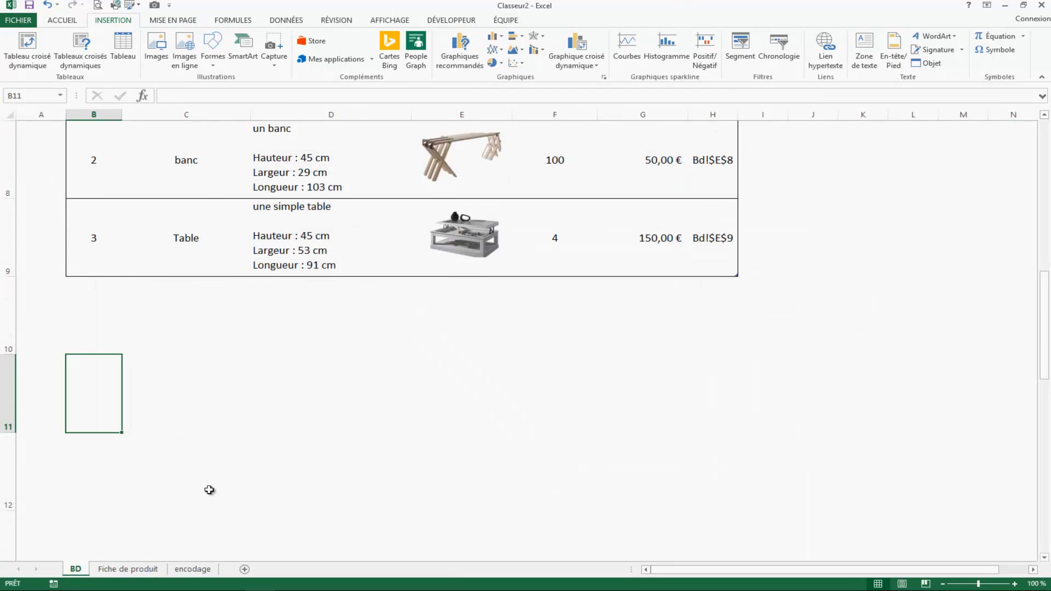
pyautogui.scroll(2, 262, 419)
pyautogui.rightClick(712, 114)
pyautogui.click(748, 271)
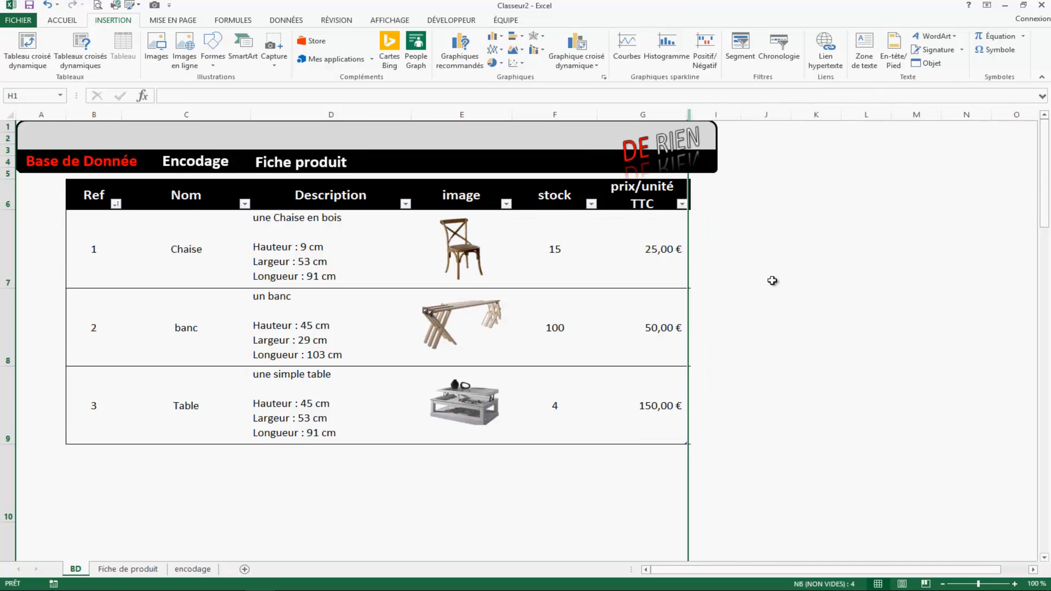
pyautogui.click(794, 350)
pyautogui.click(832, 250)
pyautogui.click(813, 334)
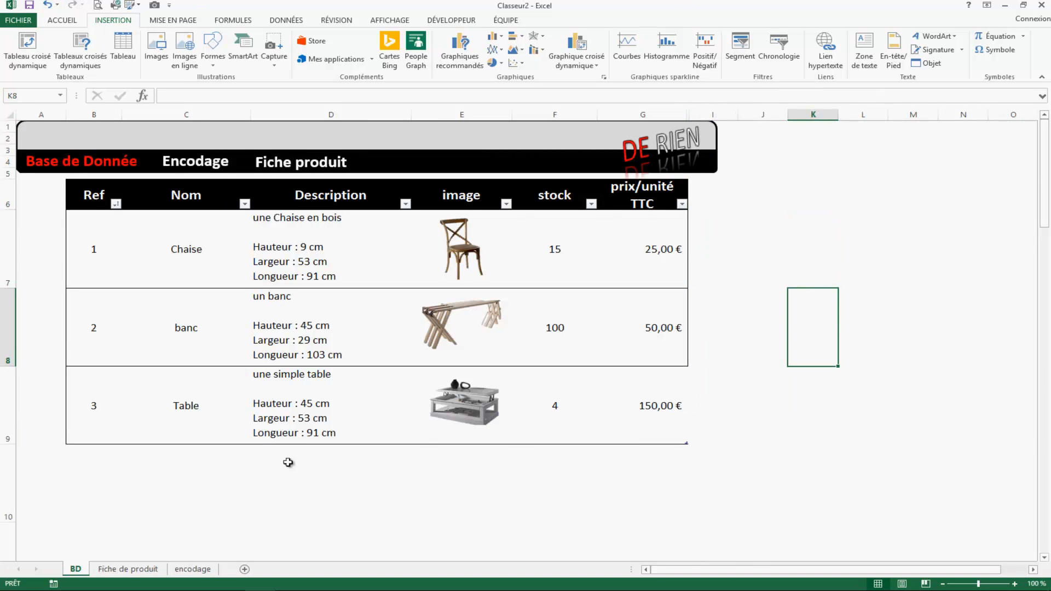